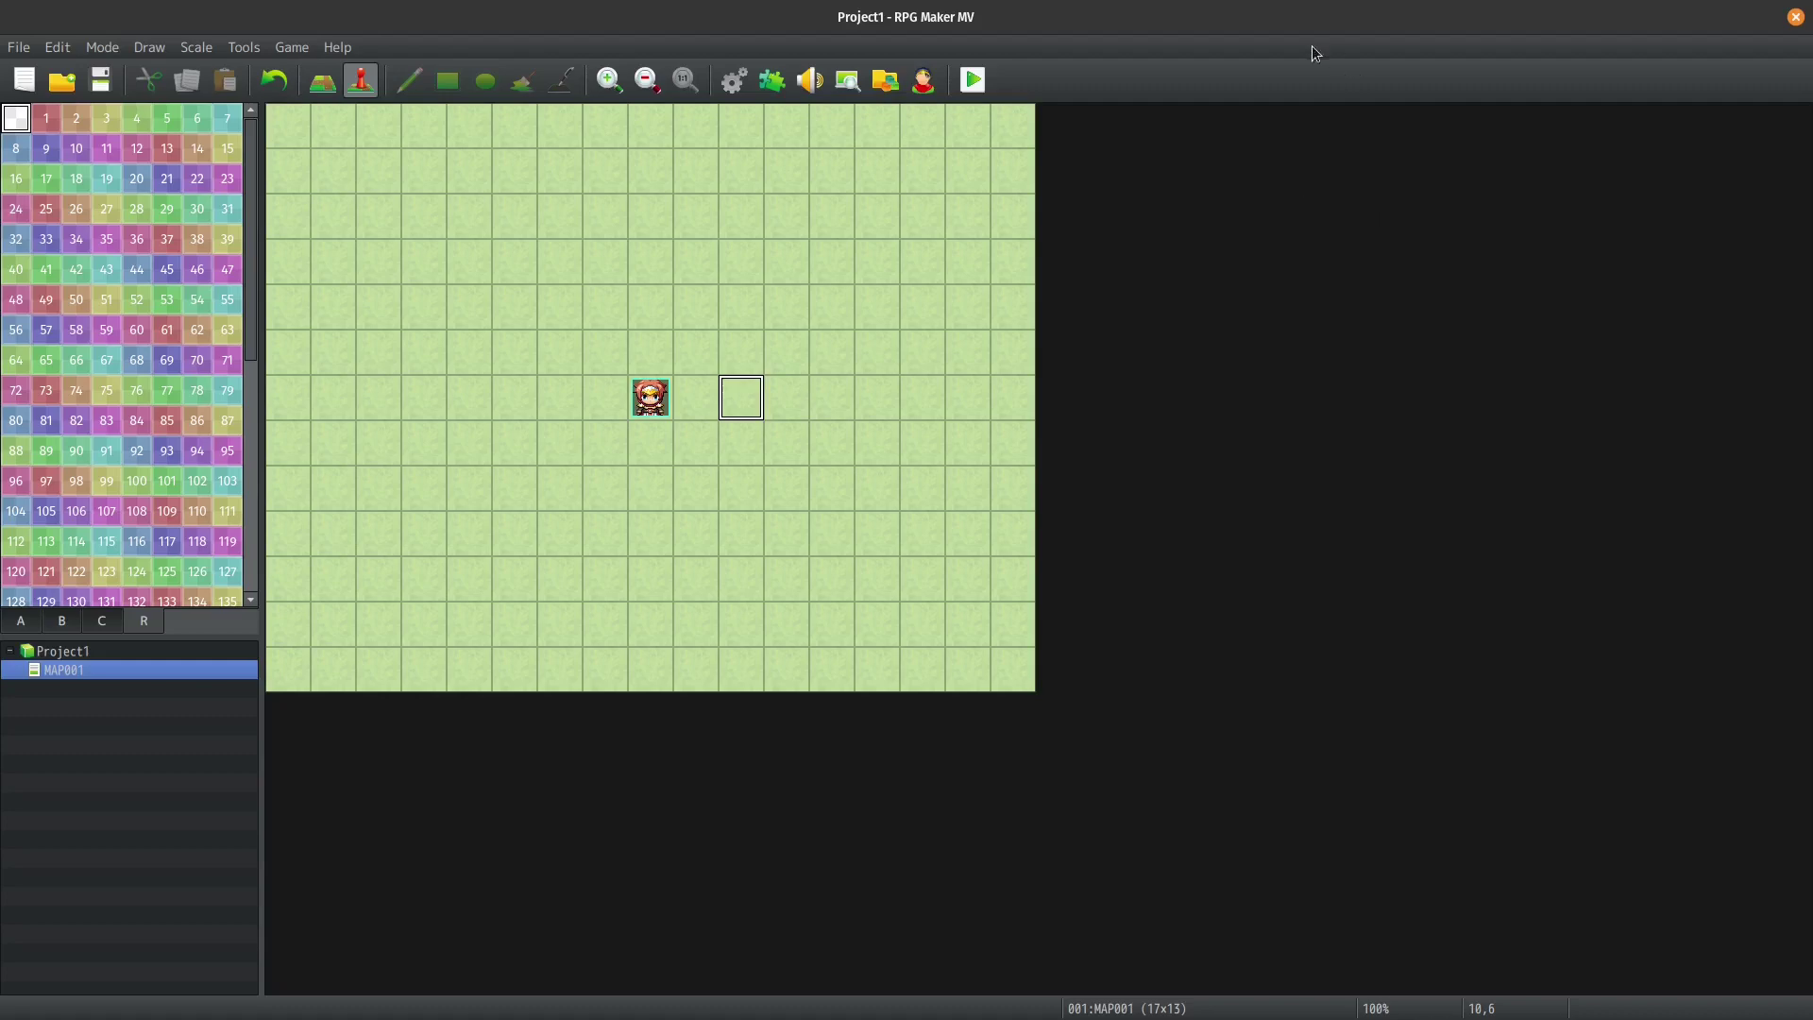
Add a new plugin entry in the Plugin Manager using Lilac_ThrowableEvents.
{"action": "left_click", "coordinate": [773, 80]}
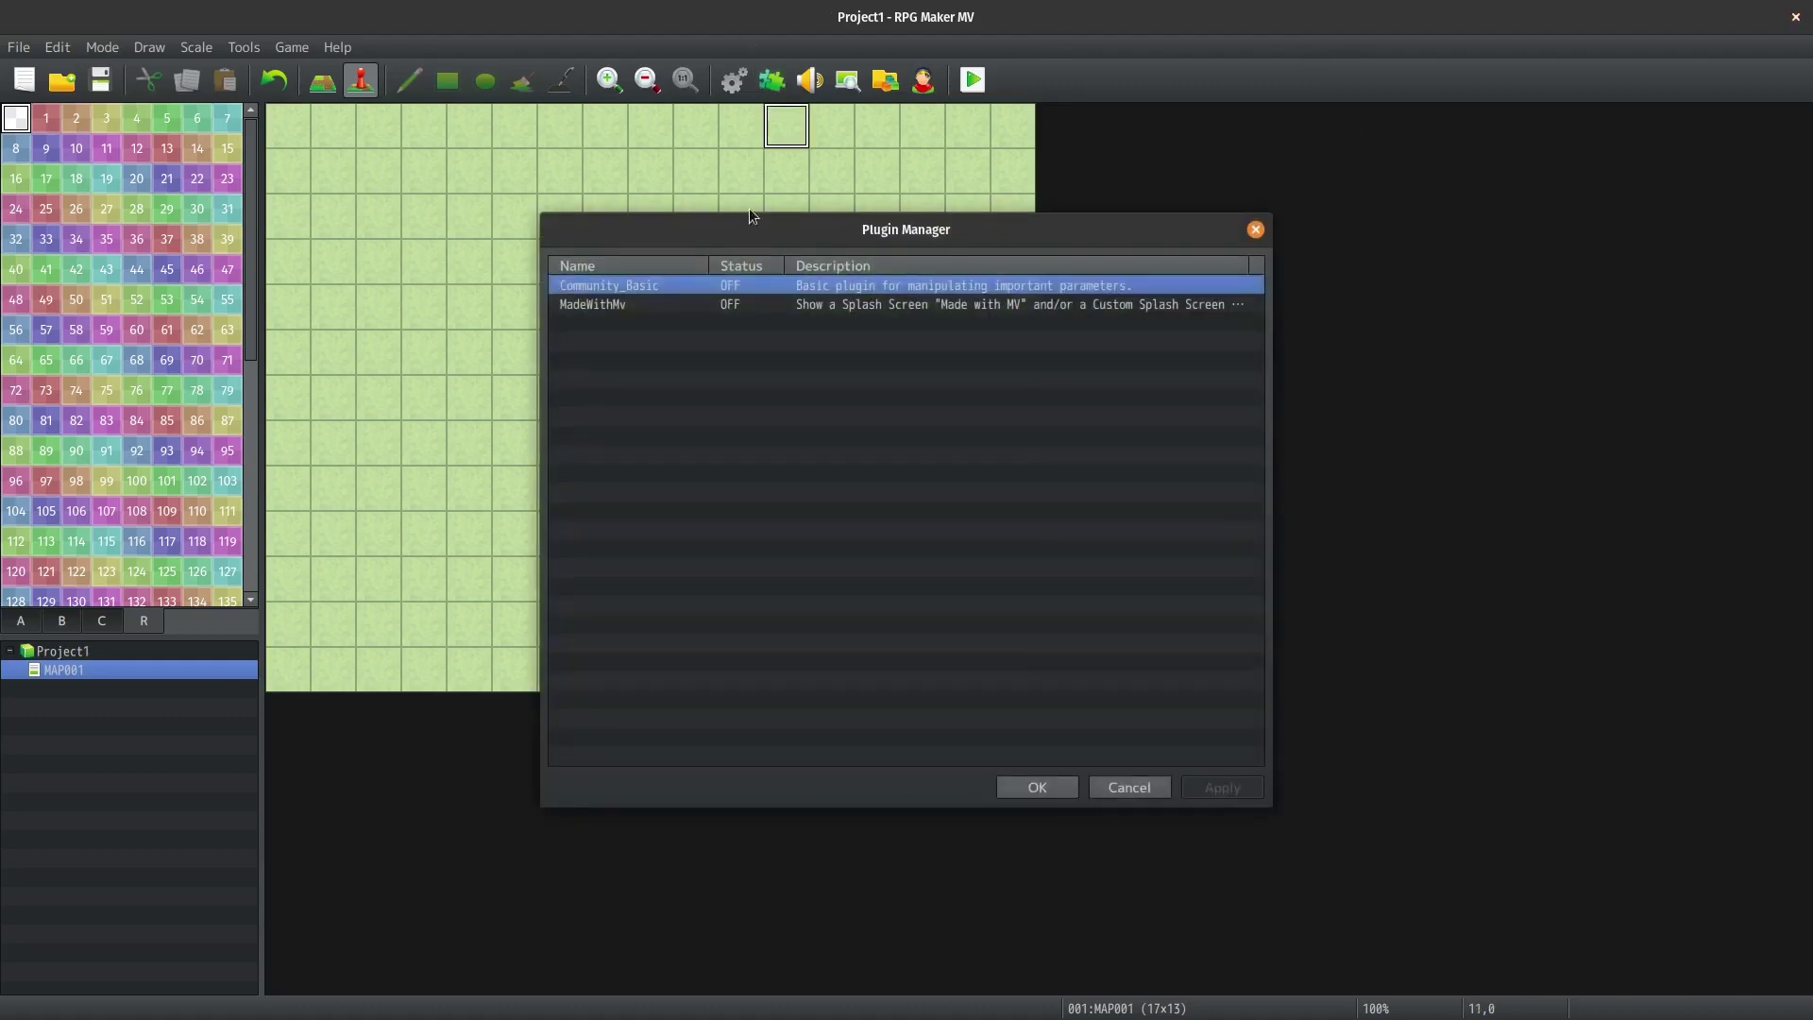
{"action": "double_click", "coordinate": [741, 321]}
{"action": "left_click", "coordinate": [719, 294]}
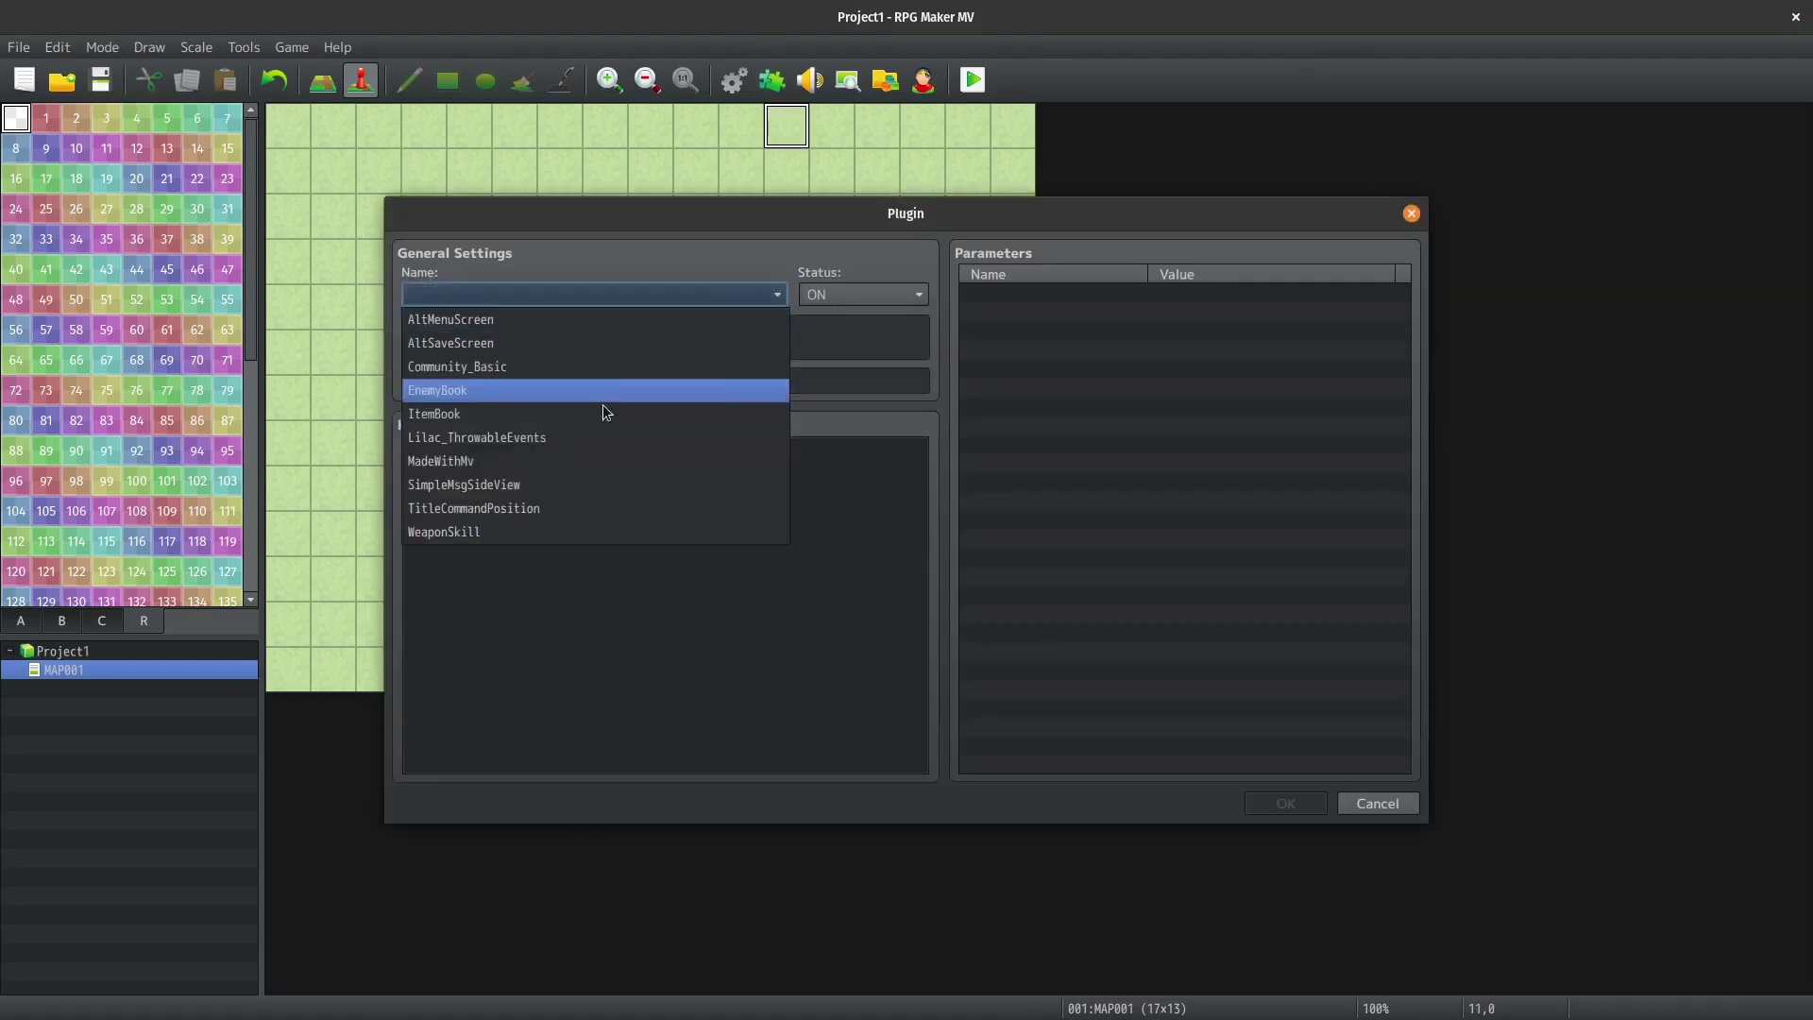
{"action": "left_click", "coordinate": [595, 437]}
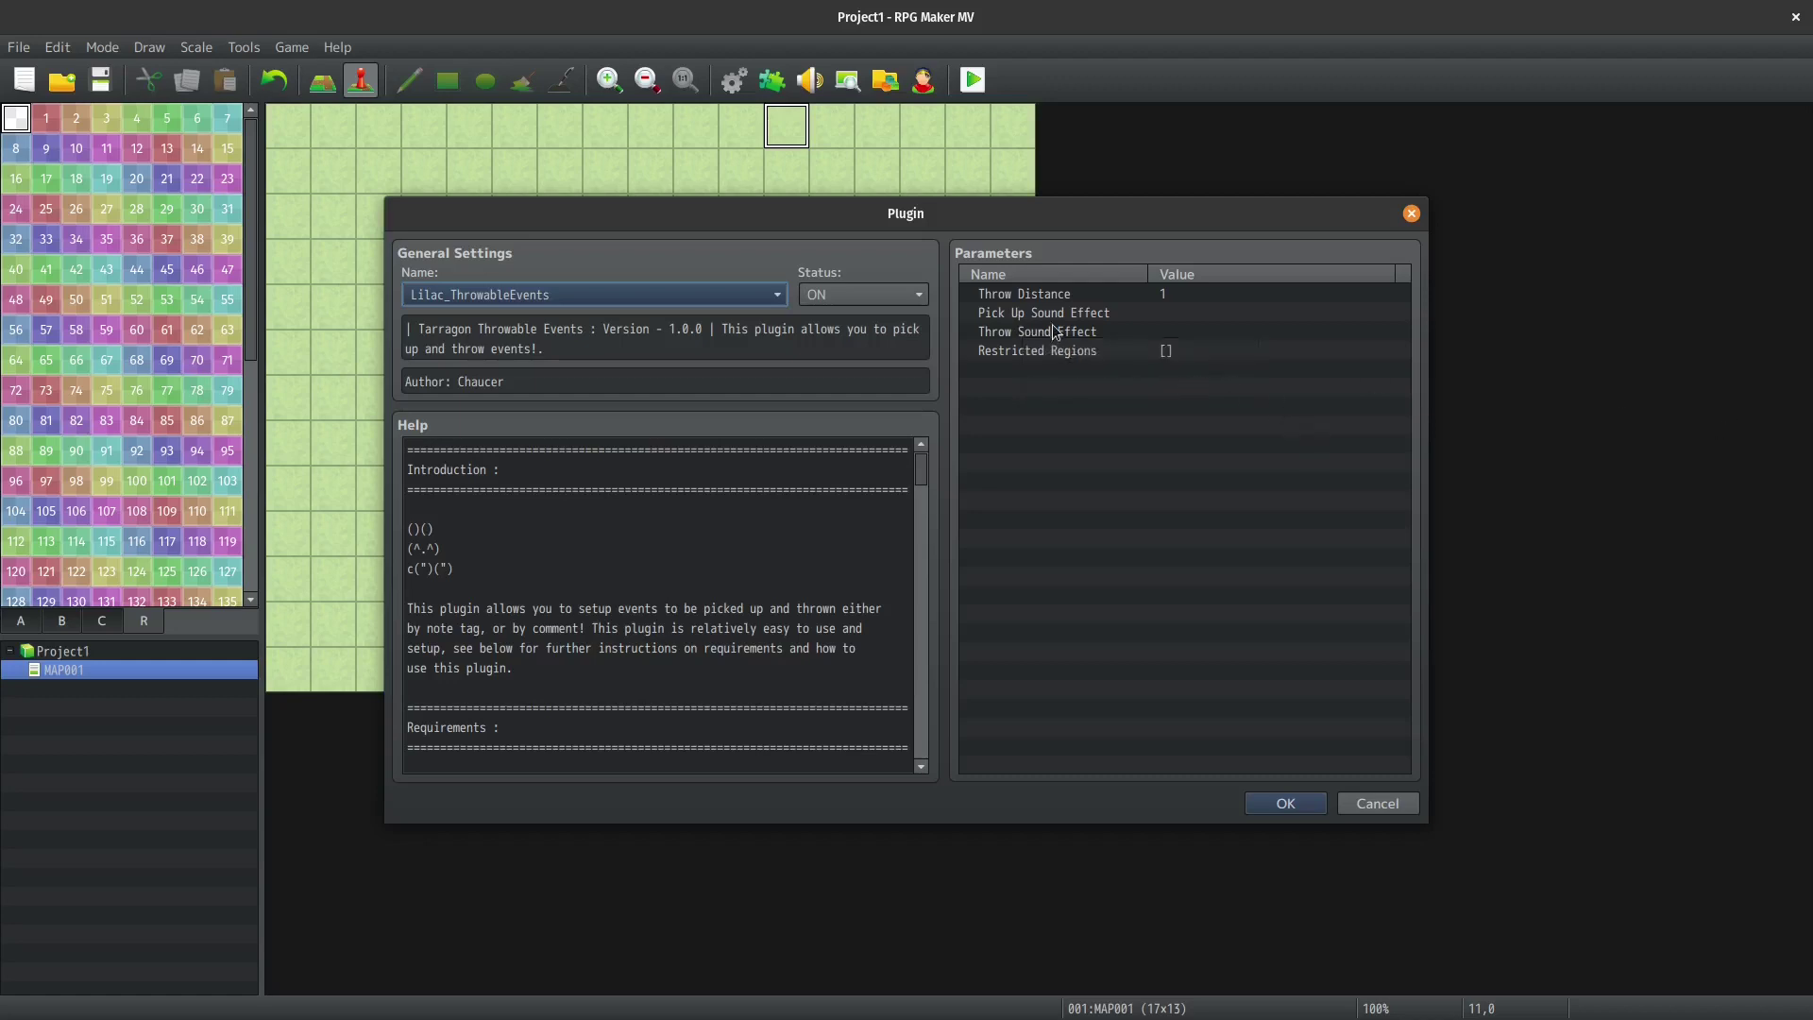
Set the plugin's Pick Up Sound Effect to the Jump1 audio file.
{"action": "double_click", "coordinate": [1045, 315]}
{"action": "left_click", "coordinate": [885, 476]}
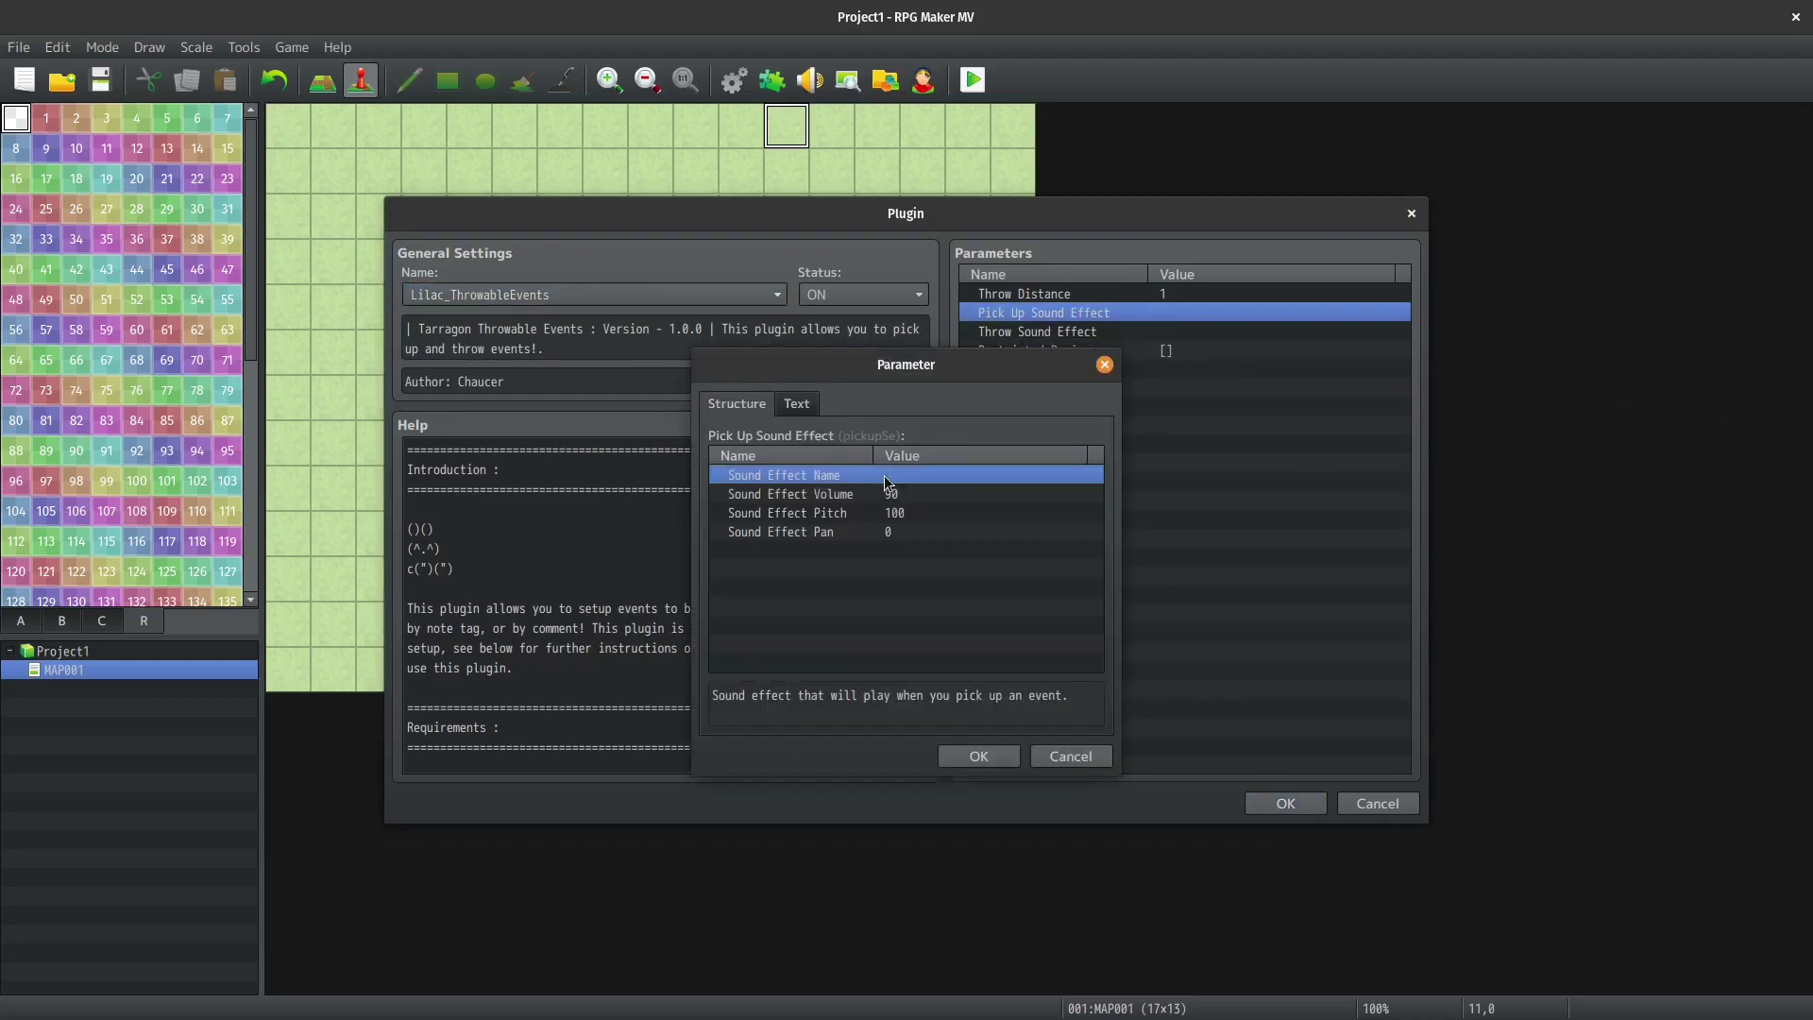
{"action": "double_click", "coordinate": [886, 477]}
{"action": "double_click", "coordinate": [919, 545]}
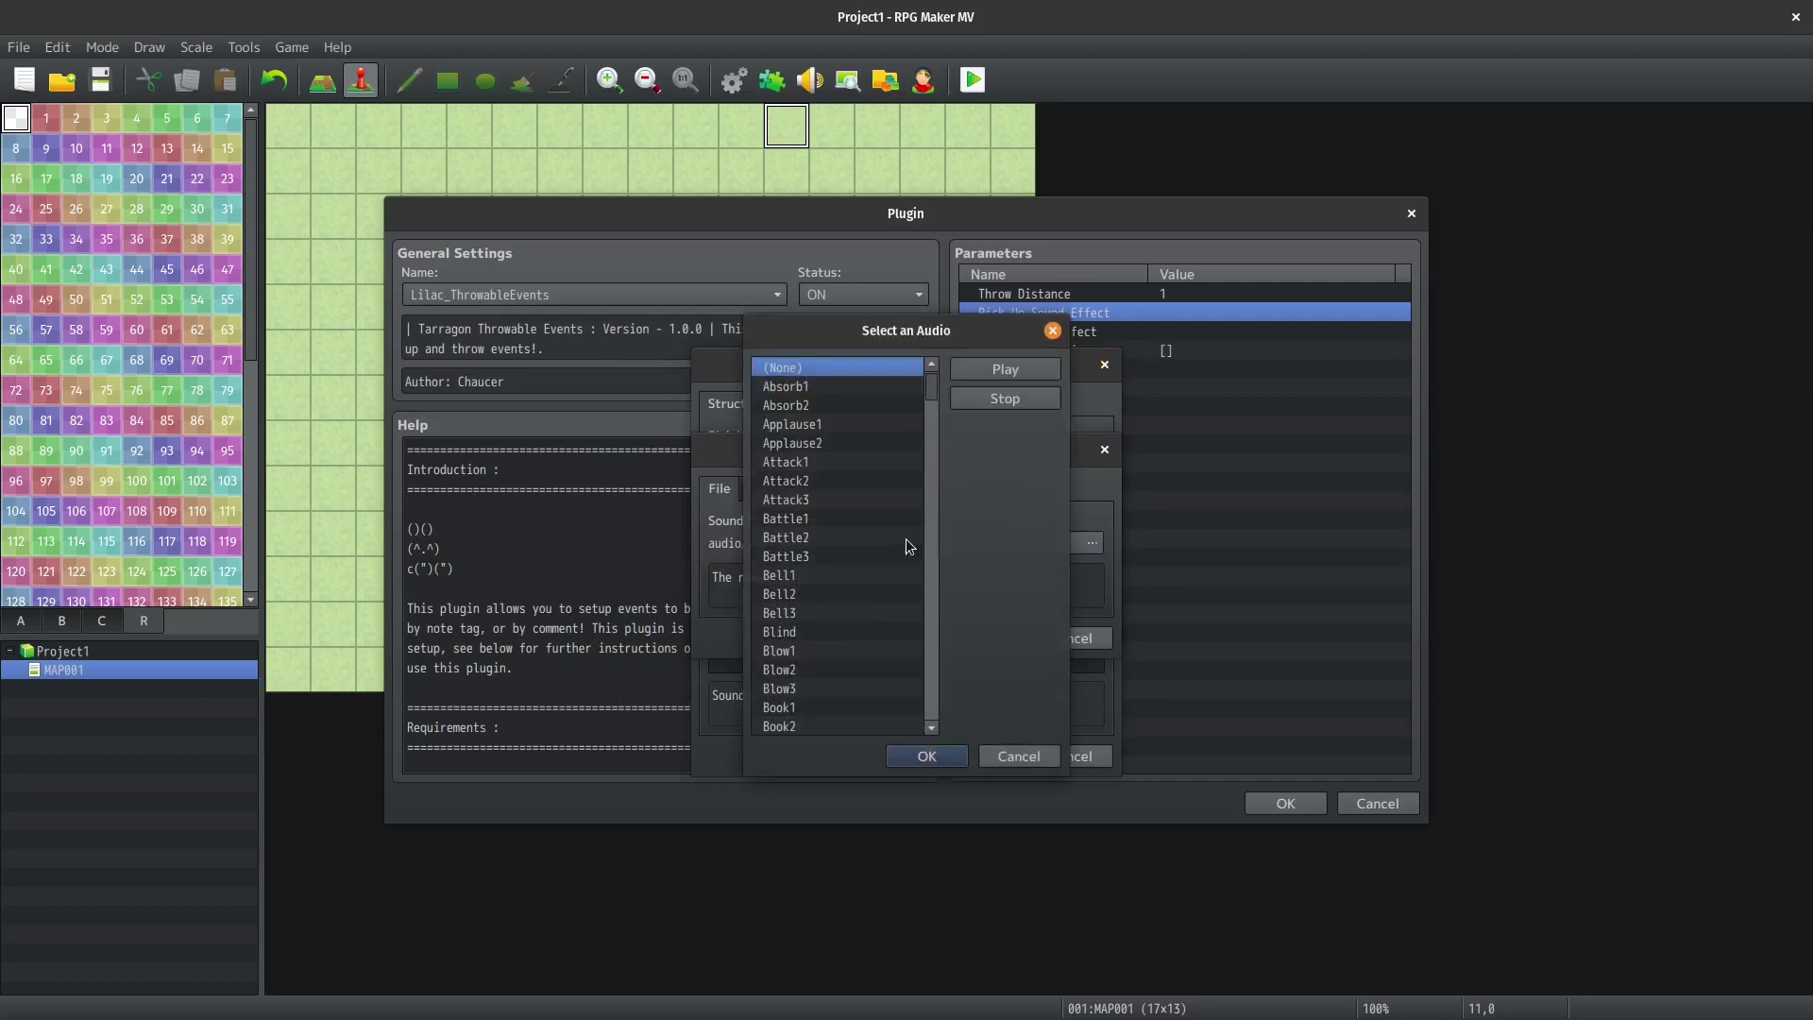
{"action": "scroll", "coordinate": [854, 519], "scroll_direction": "down", "scroll_amount": 5}
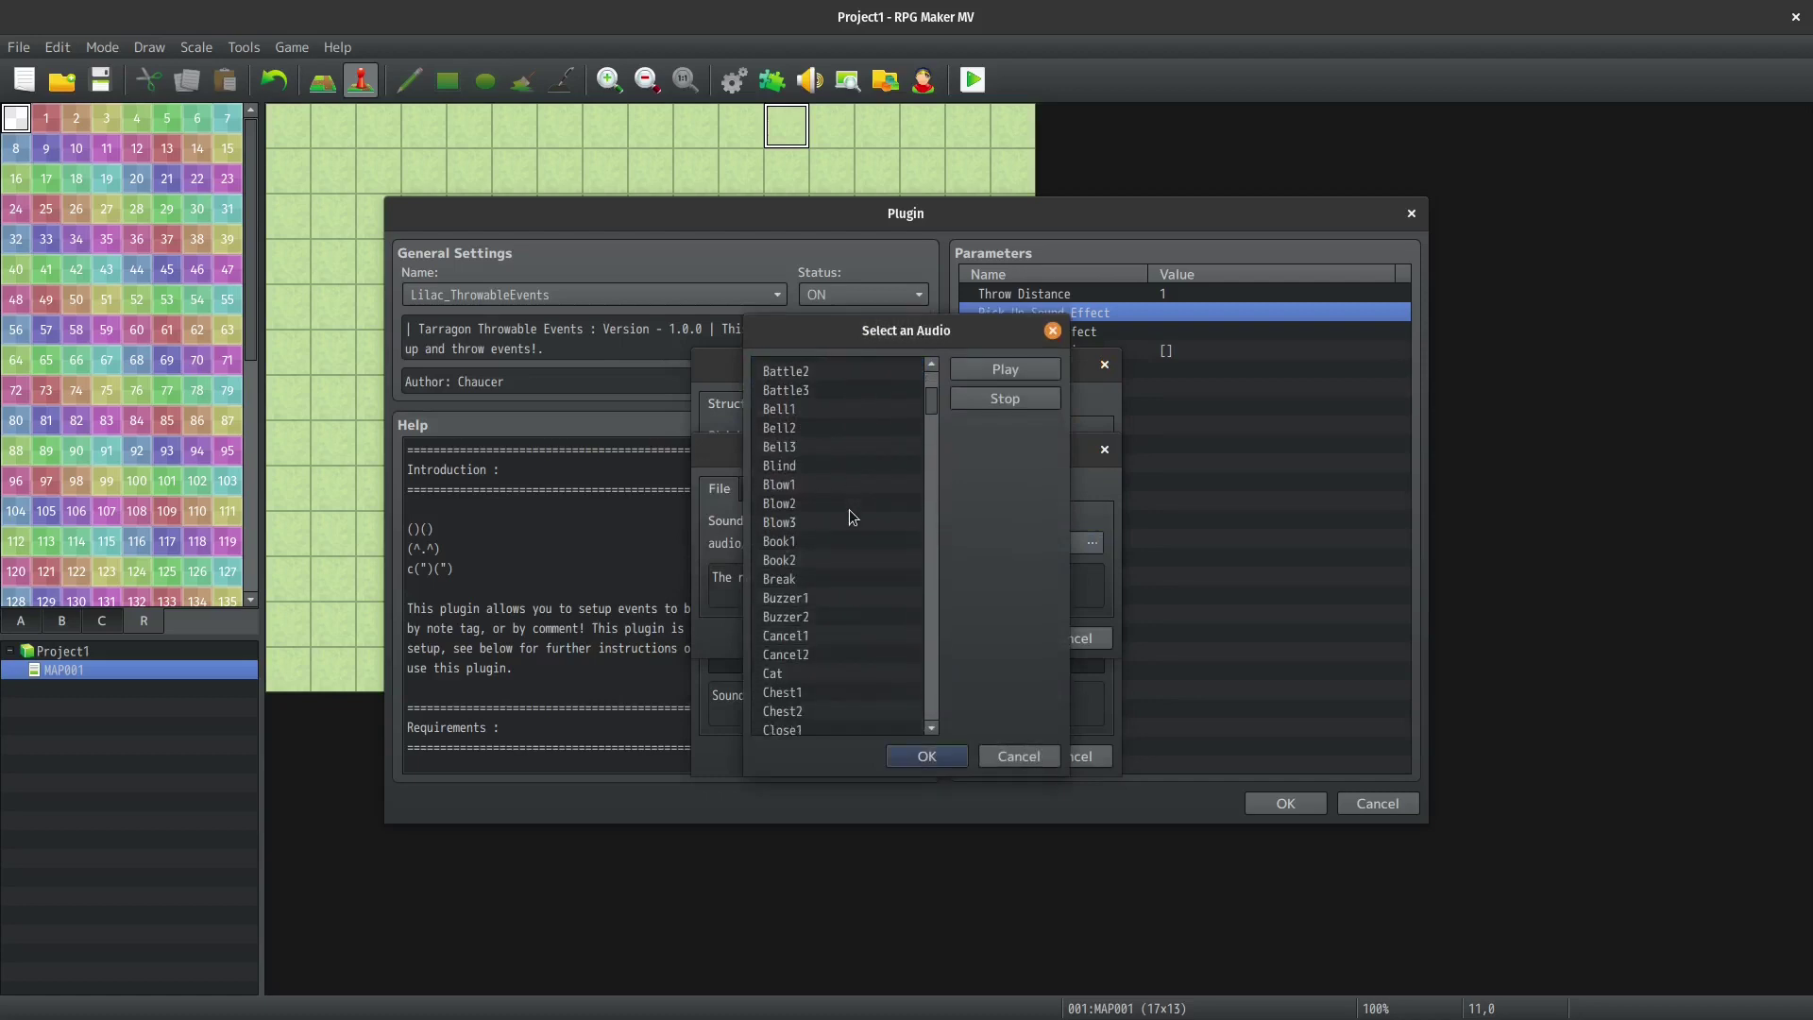
{"action": "scroll", "coordinate": [853, 517], "scroll_direction": "down", "scroll_amount": 6}
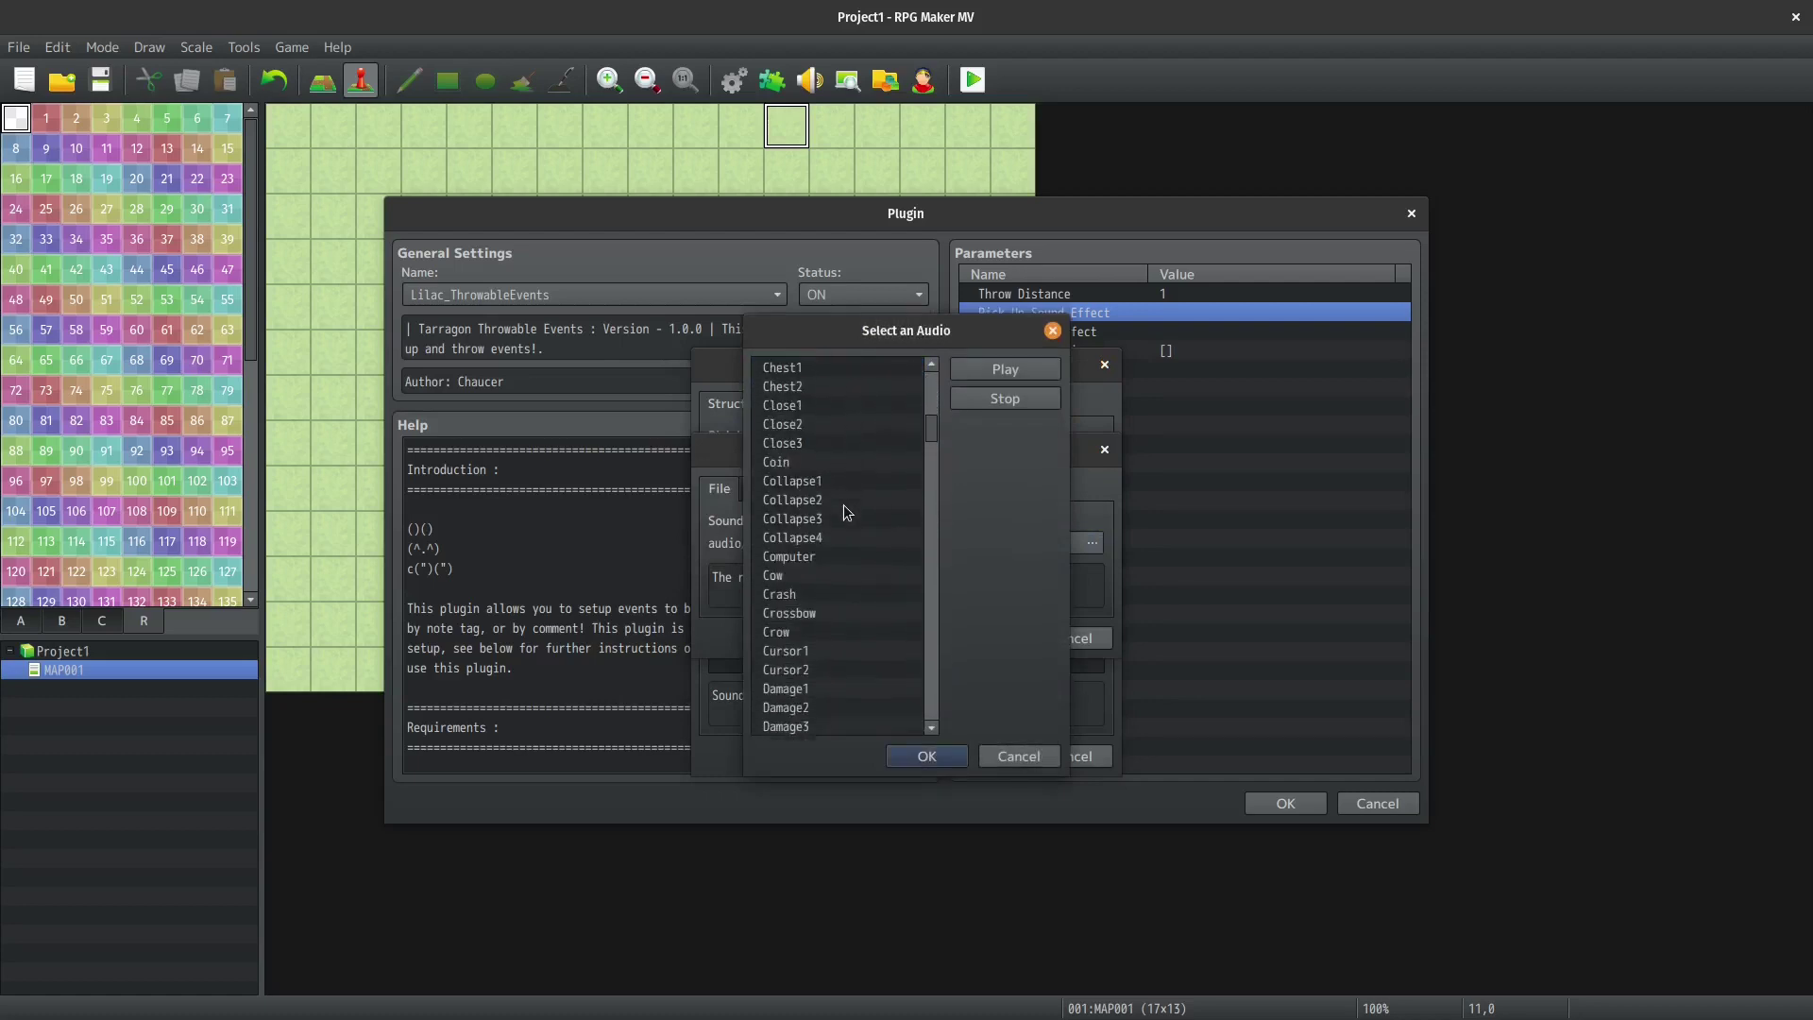
{"action": "scroll", "coordinate": [863, 460], "scroll_direction": "down", "scroll_amount": 3}
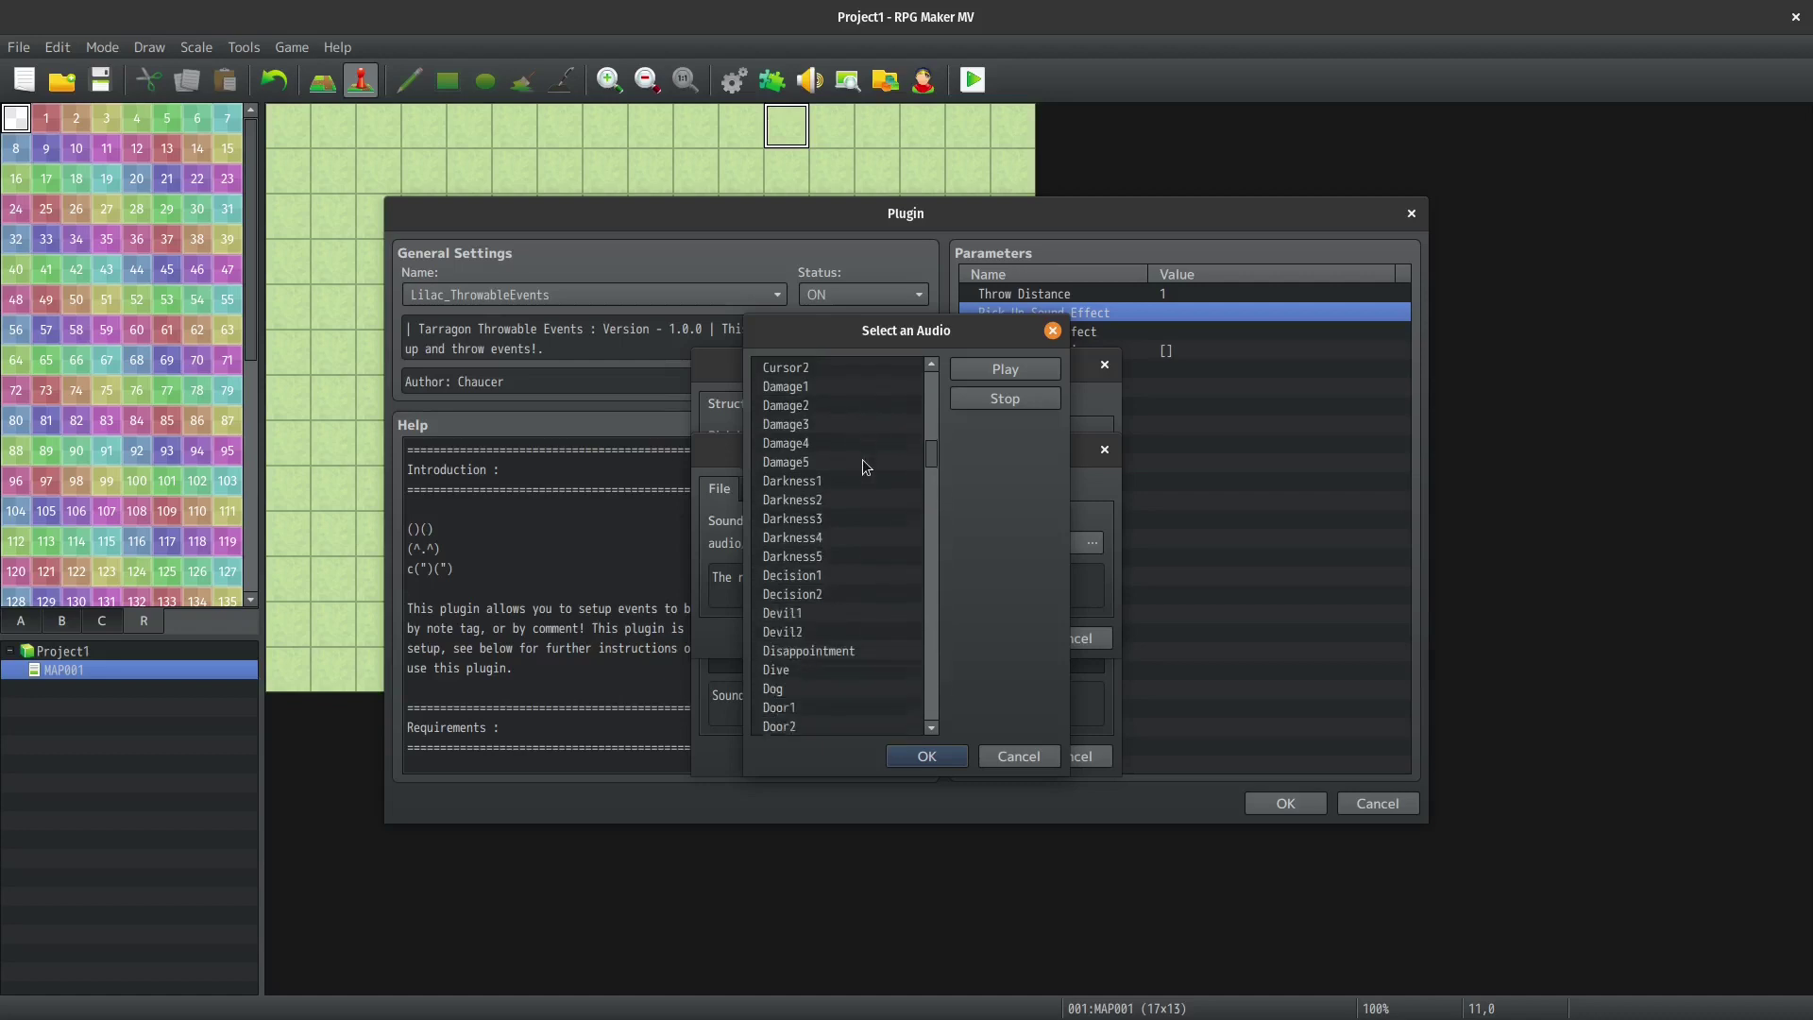
{"action": "left_click_drag", "start_coordinate": [933, 457], "coordinate": [934, 532]}
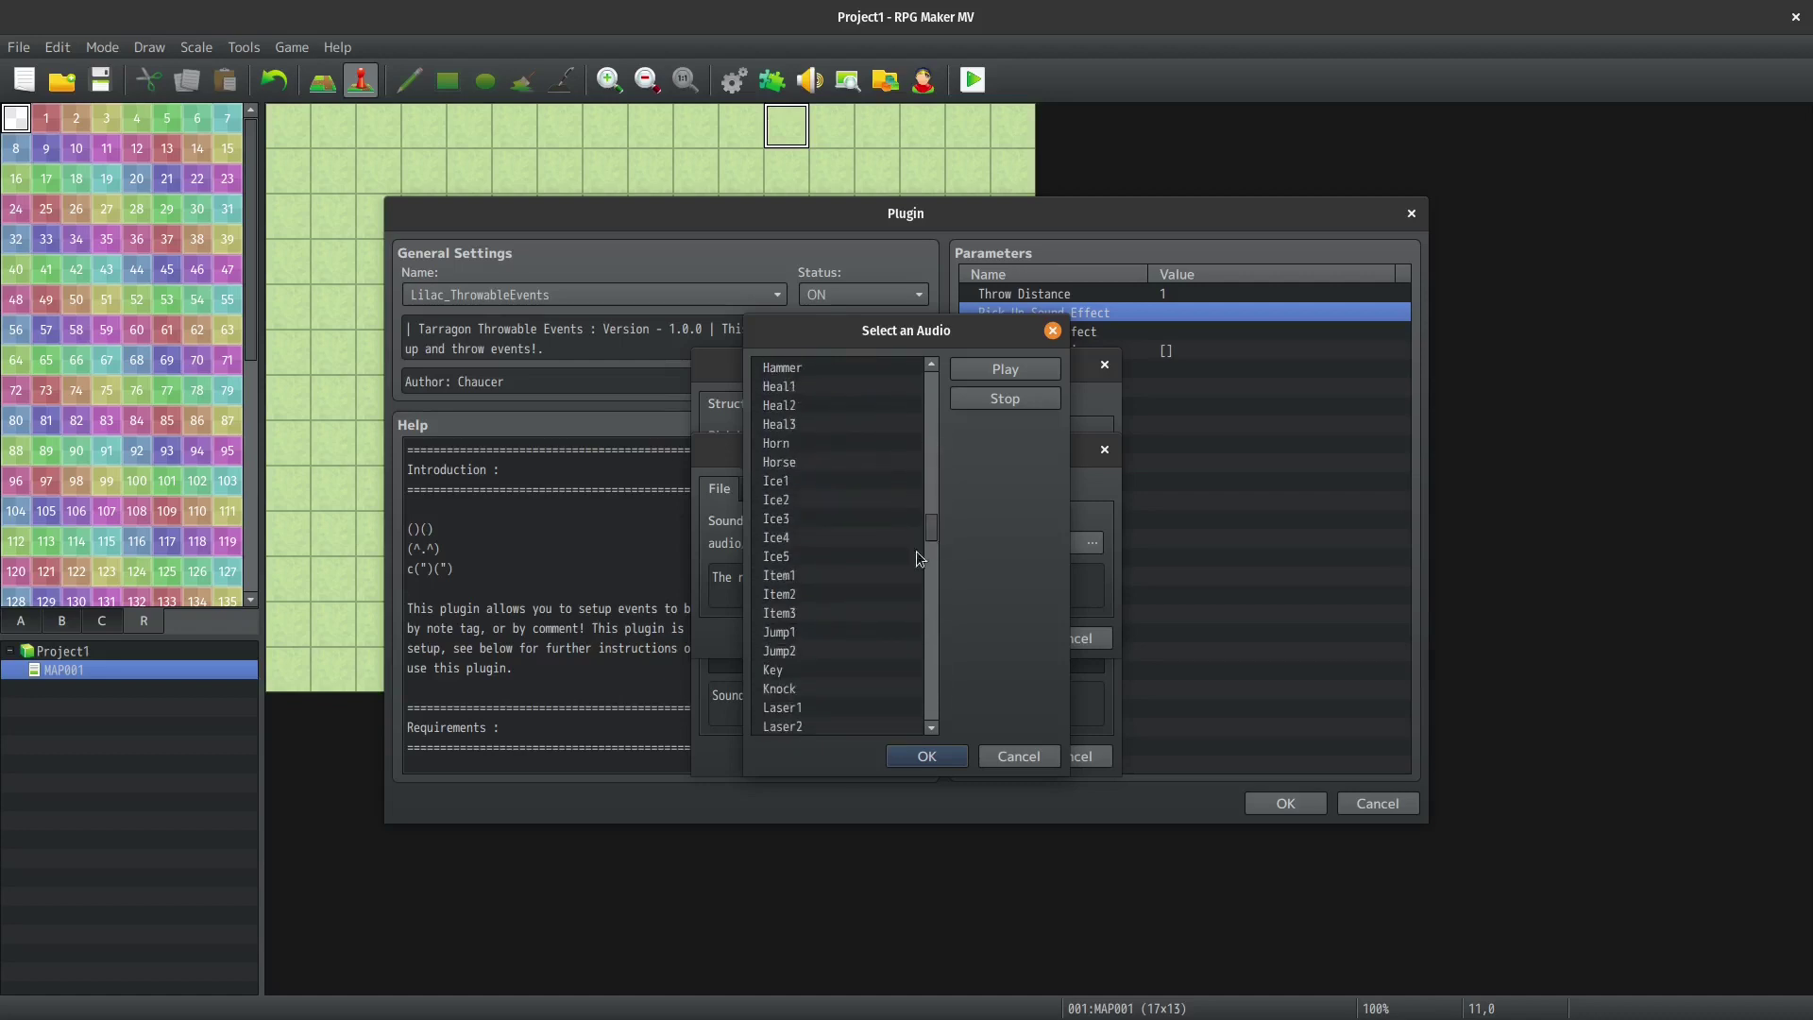
{"action": "left_click", "coordinate": [818, 637]}
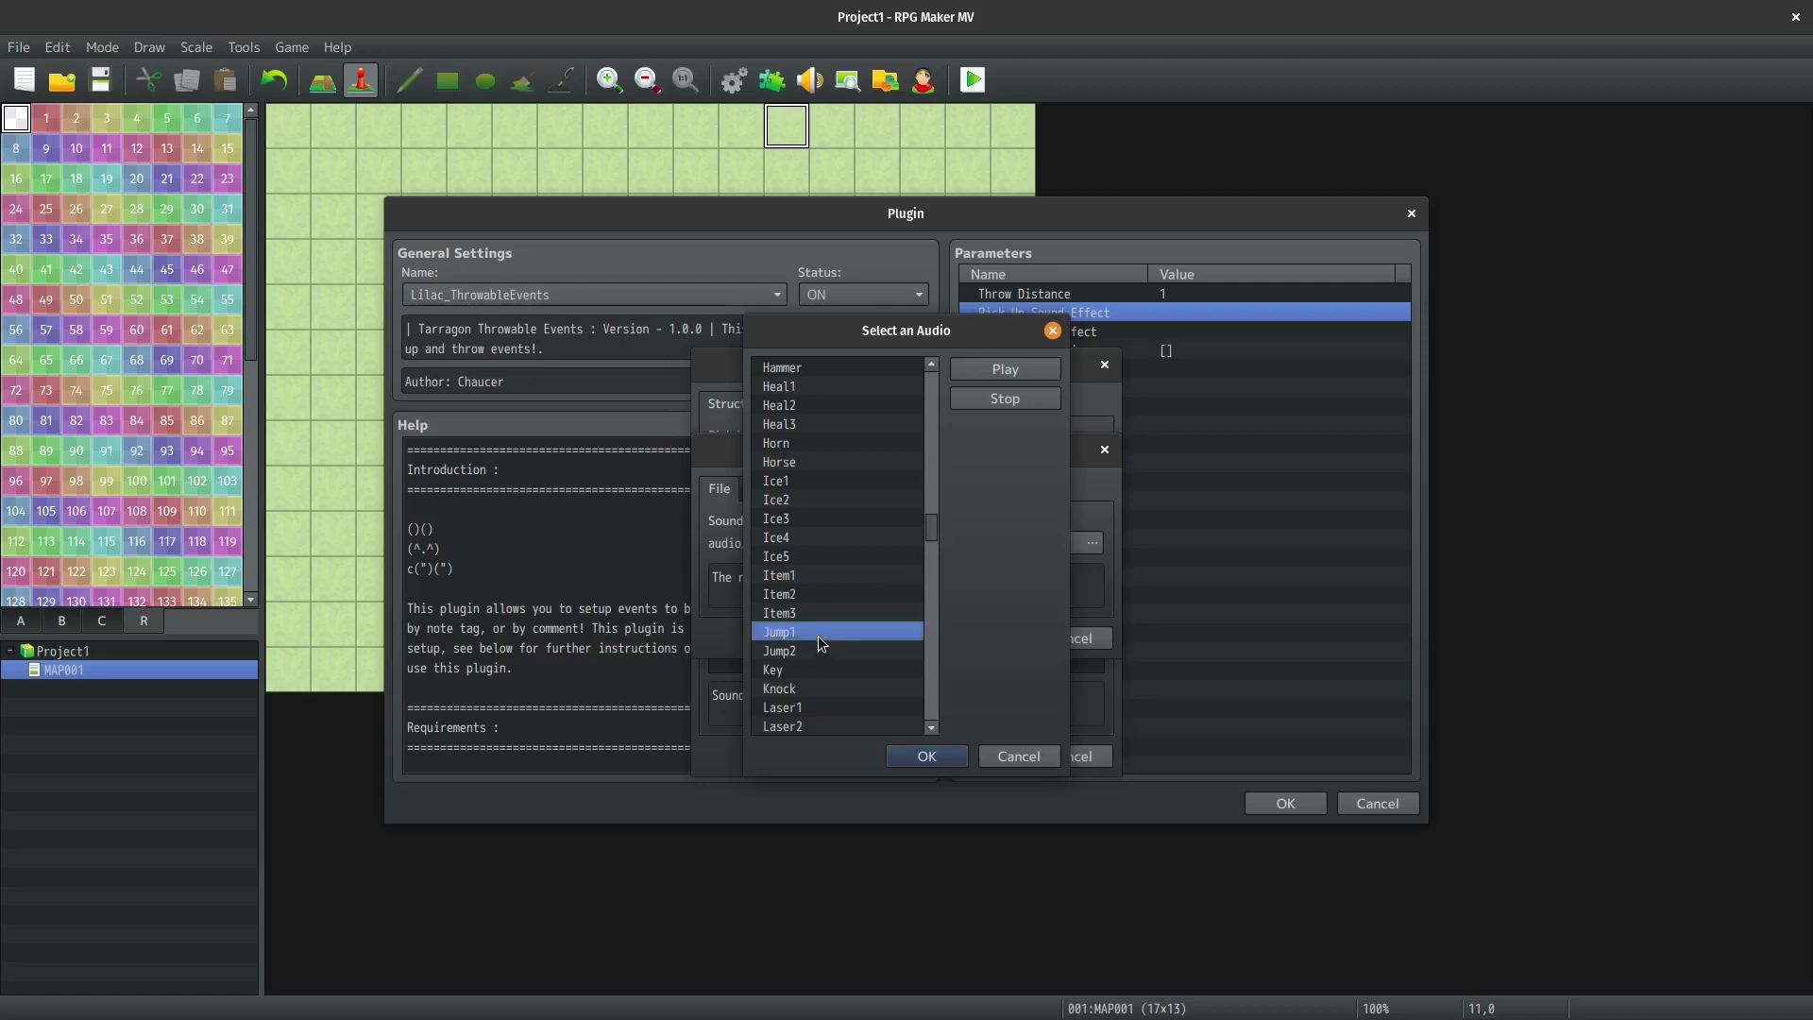
{"action": "left_click", "coordinate": [913, 748]}
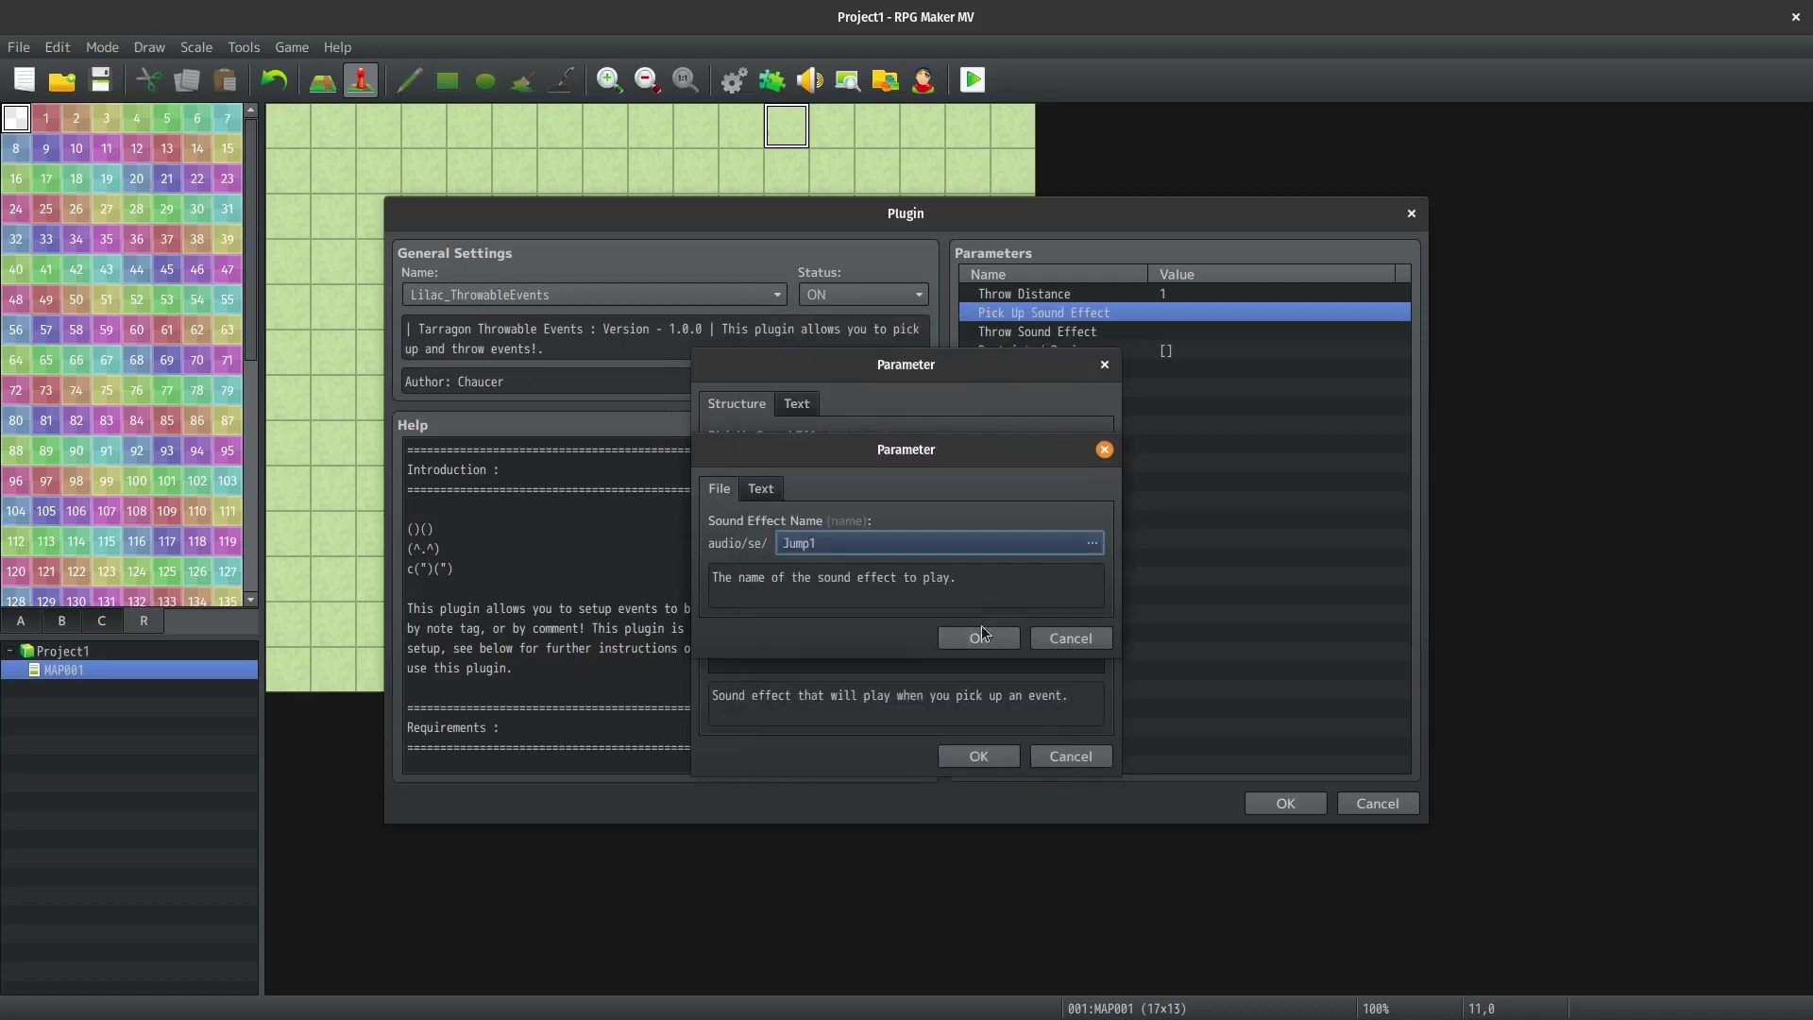
{"action": "left_click", "coordinate": [980, 638]}
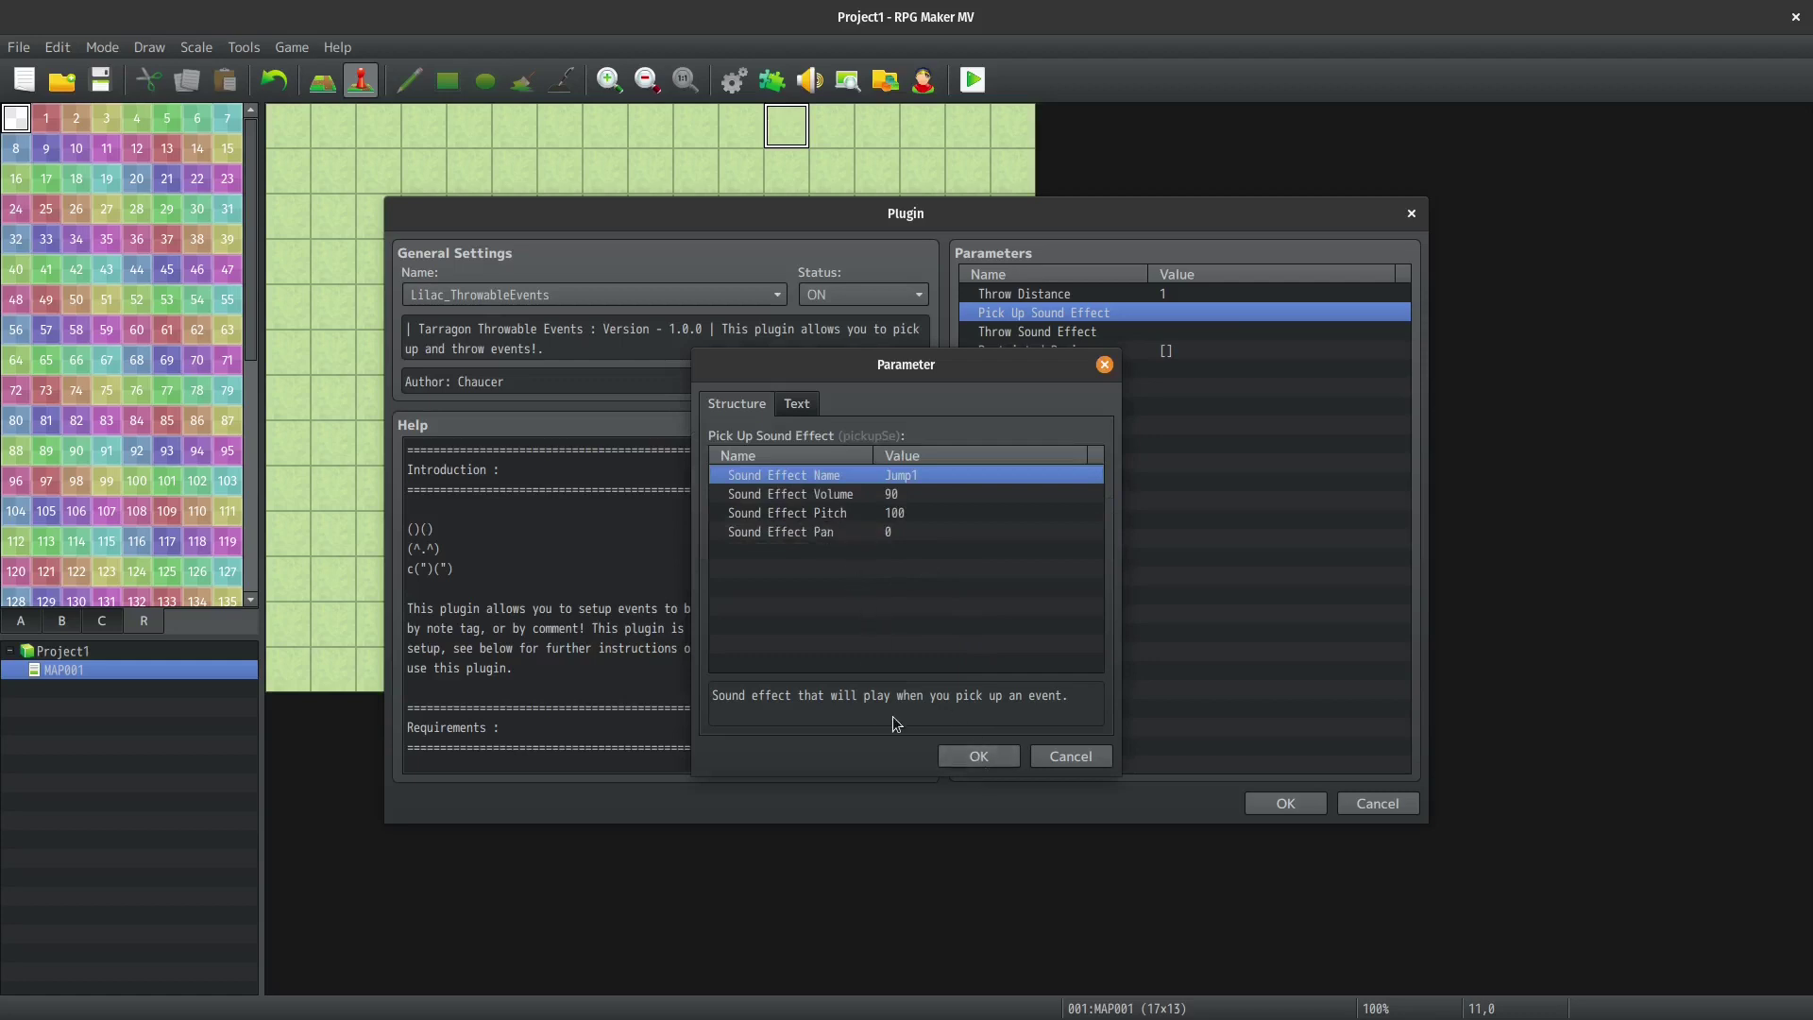
{"action": "left_click", "coordinate": [967, 752]}
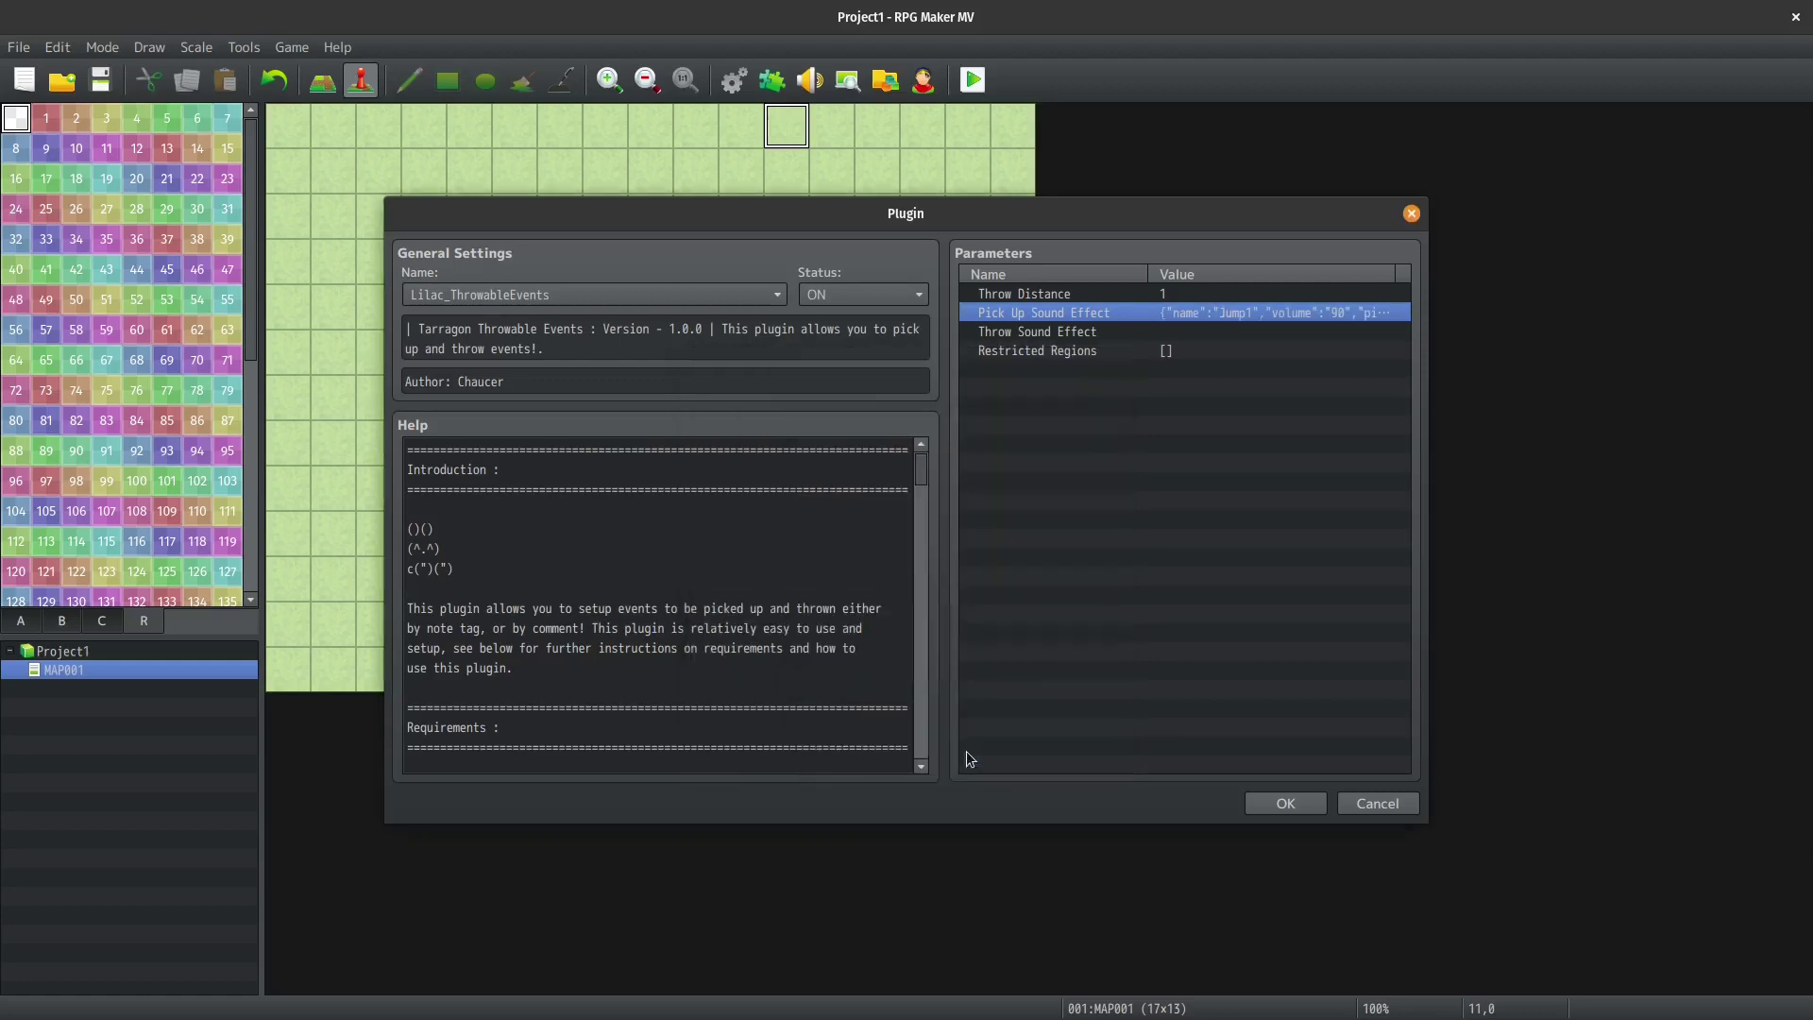
Set the plugin's Throw Sound Effect to the Fall audio file.
{"action": "left_click", "coordinate": [1084, 336]}
{"action": "double_click", "coordinate": [1085, 336]}
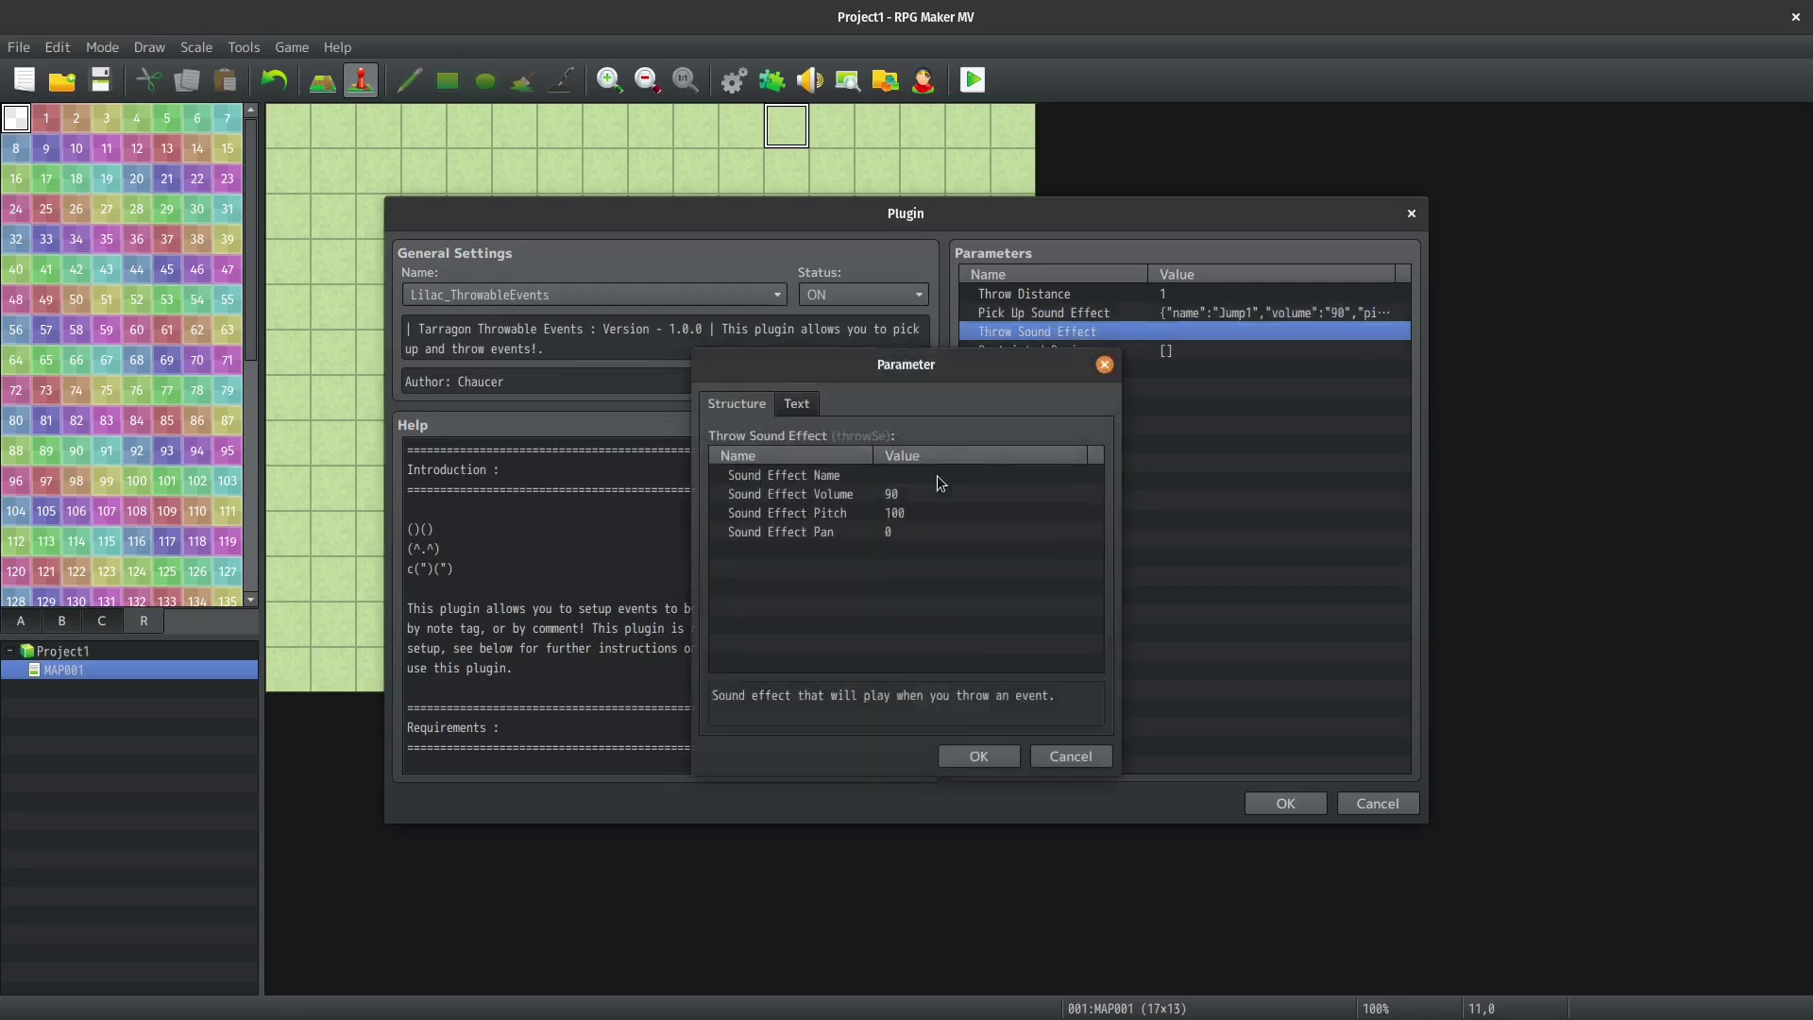
{"action": "double_click", "coordinate": [927, 478]}
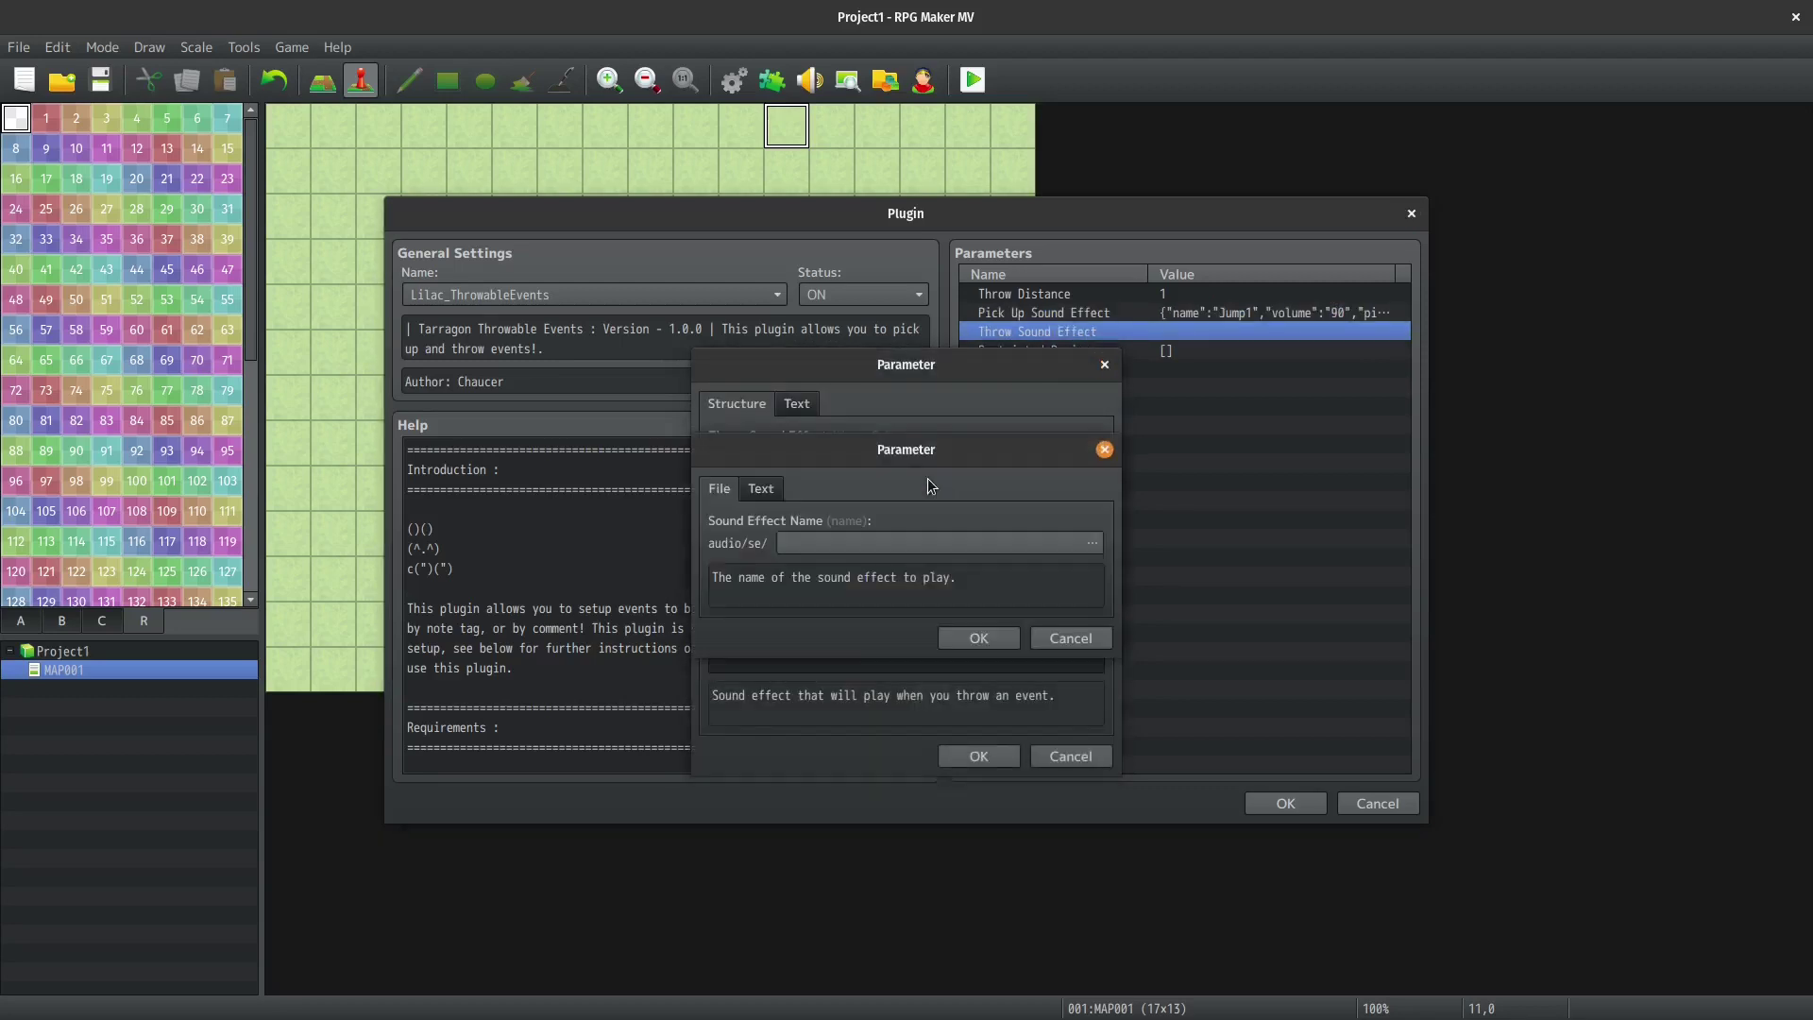
{"action": "left_click", "coordinate": [971, 548]}
{"action": "left_click_drag", "start_coordinate": [933, 397], "coordinate": [905, 508]}
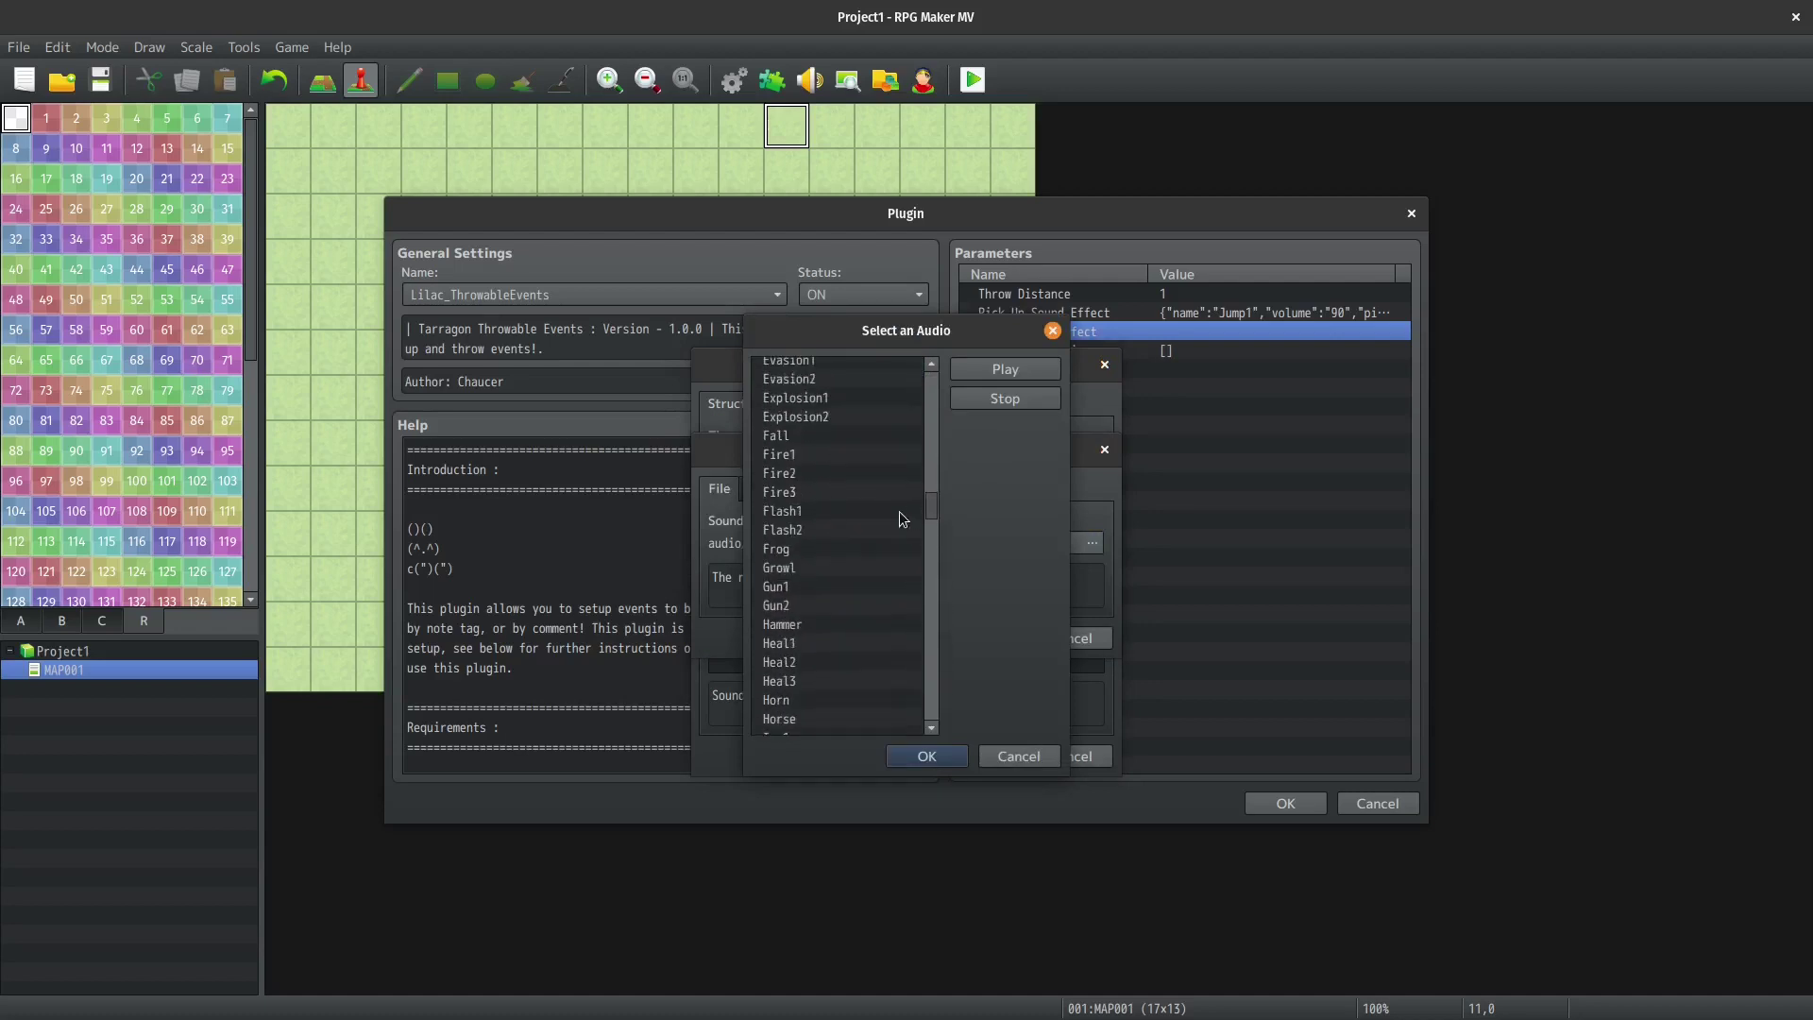
{"action": "left_click", "coordinate": [772, 435]}
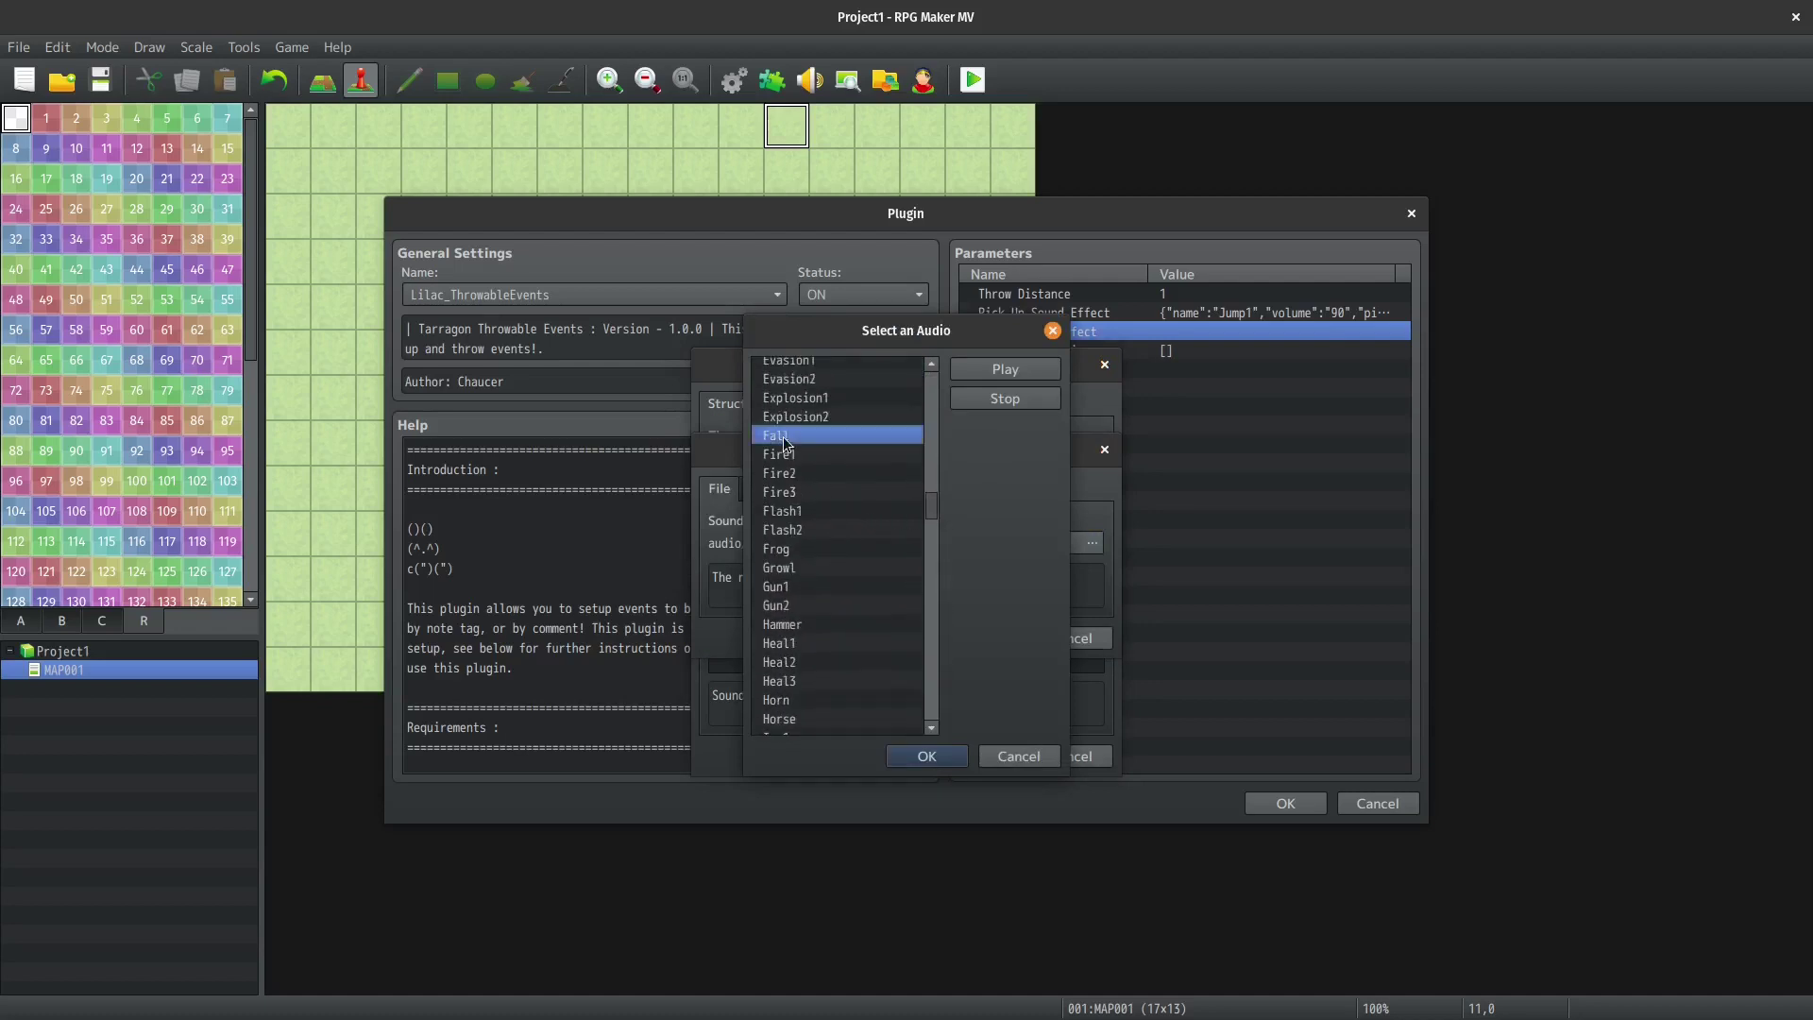
{"action": "left_click", "coordinate": [926, 755]}
{"action": "left_click", "coordinate": [972, 636]}
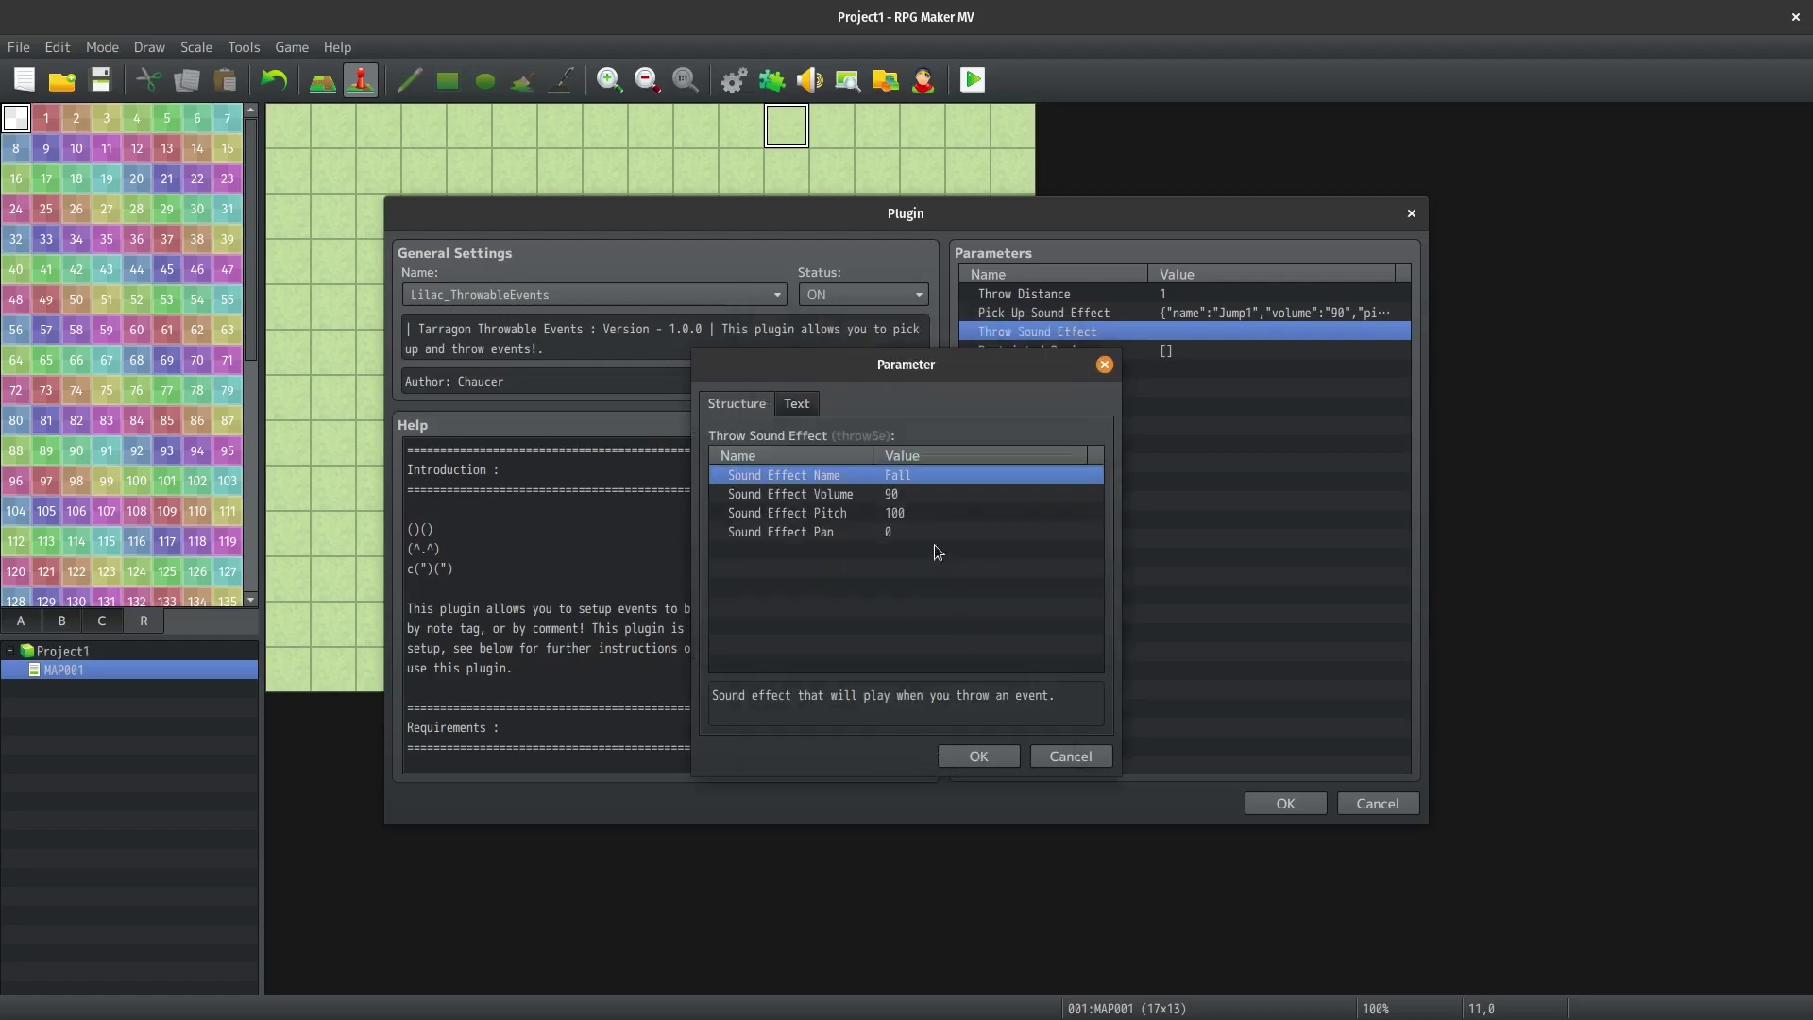
{"action": "left_click", "coordinate": [968, 756]}
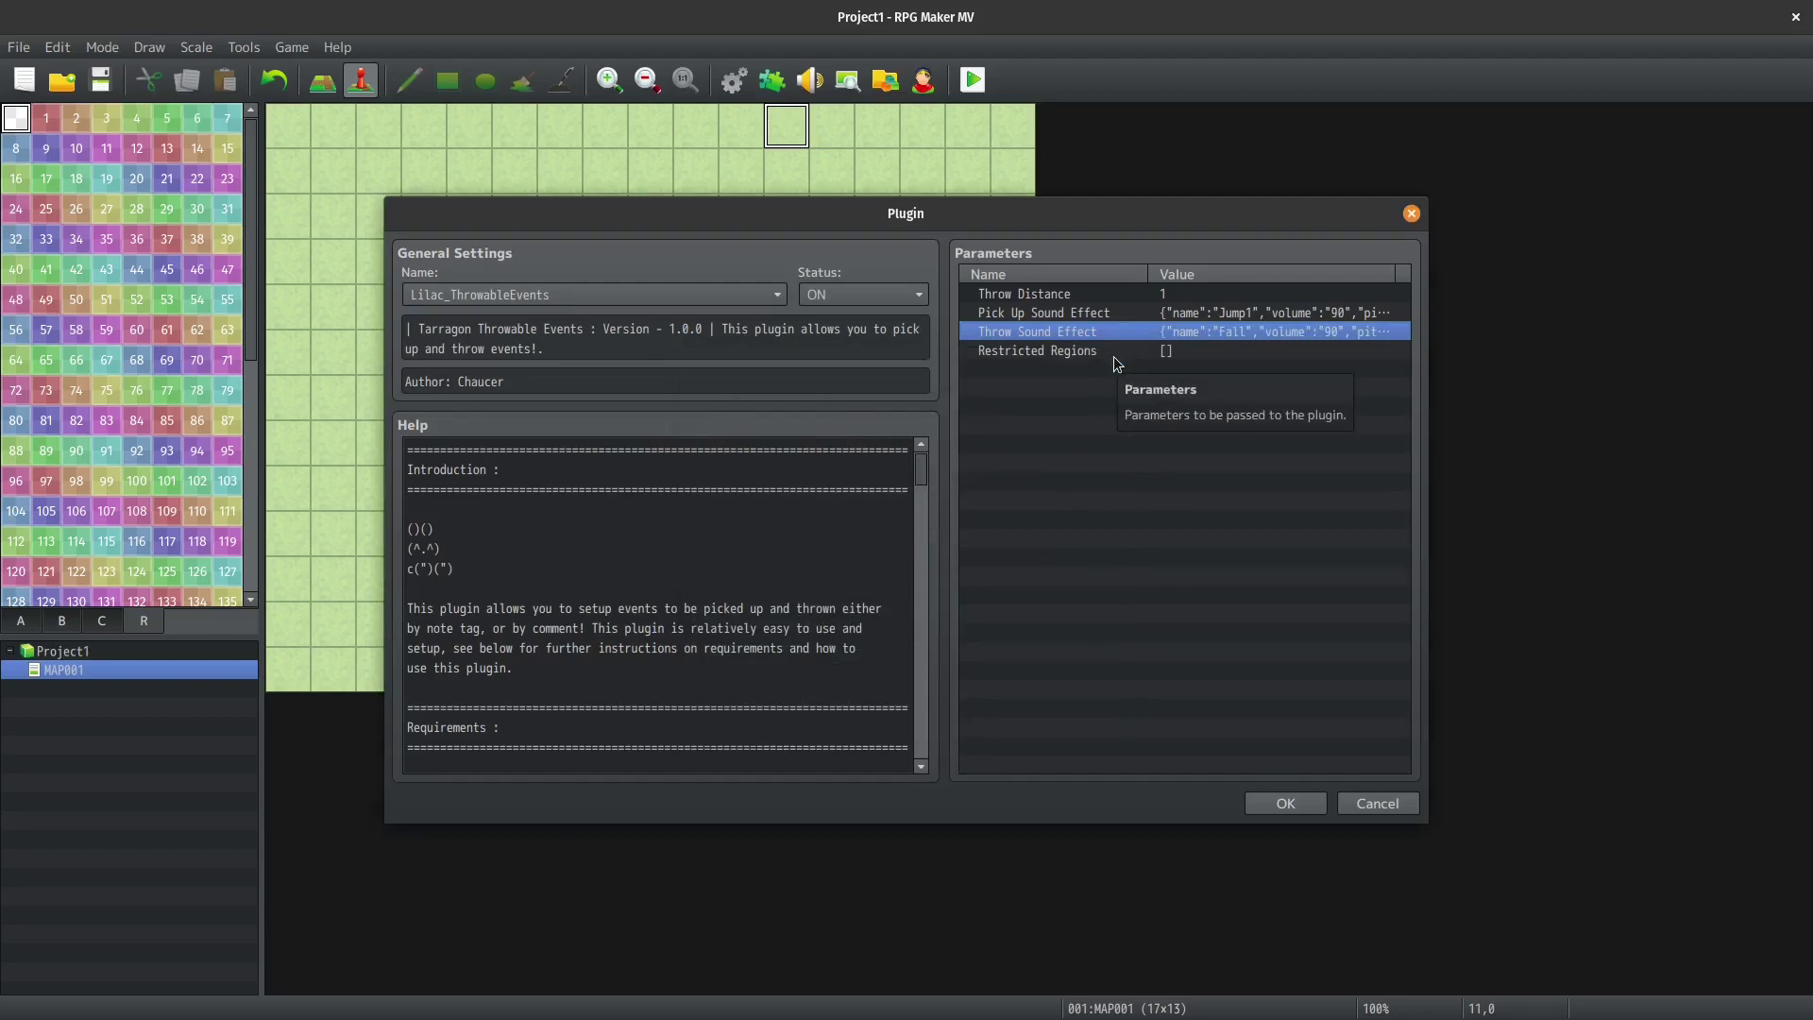
Add region 1 to the plugin's Restricted Regions and save the plugin configuration.
{"action": "double_click", "coordinate": [1115, 352]}
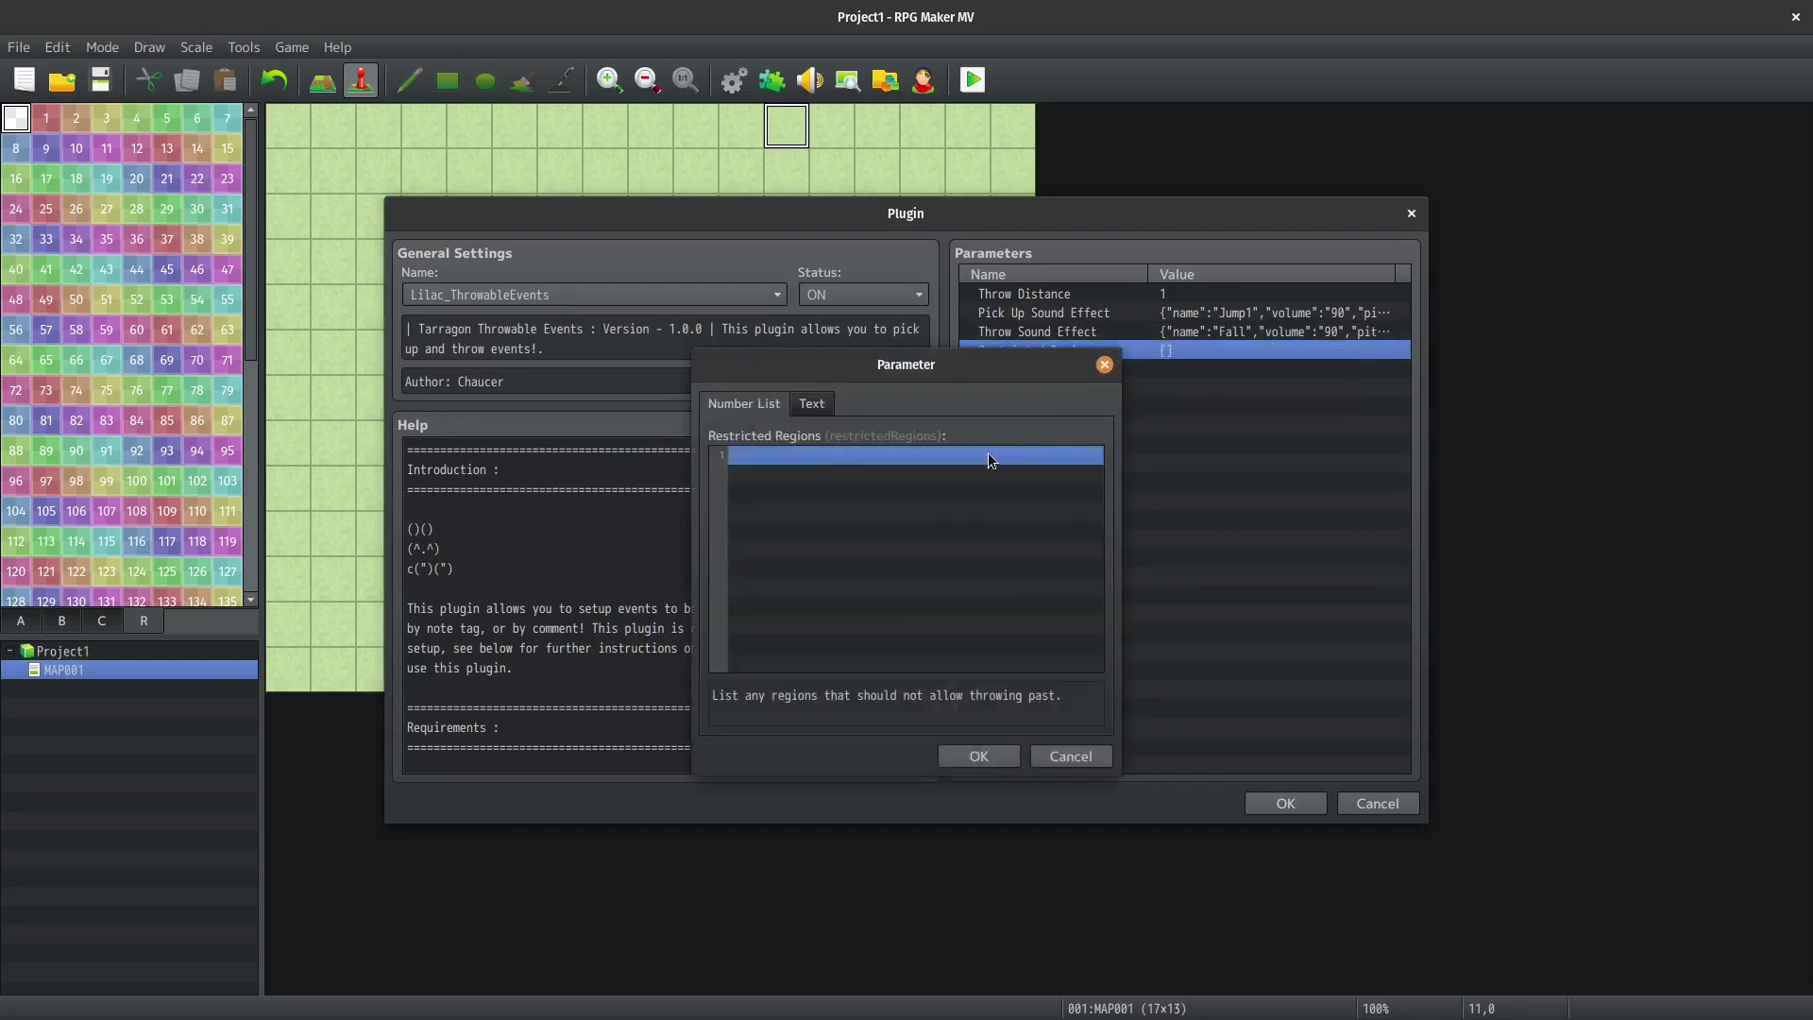
{"action": "double_click", "coordinate": [987, 456]}
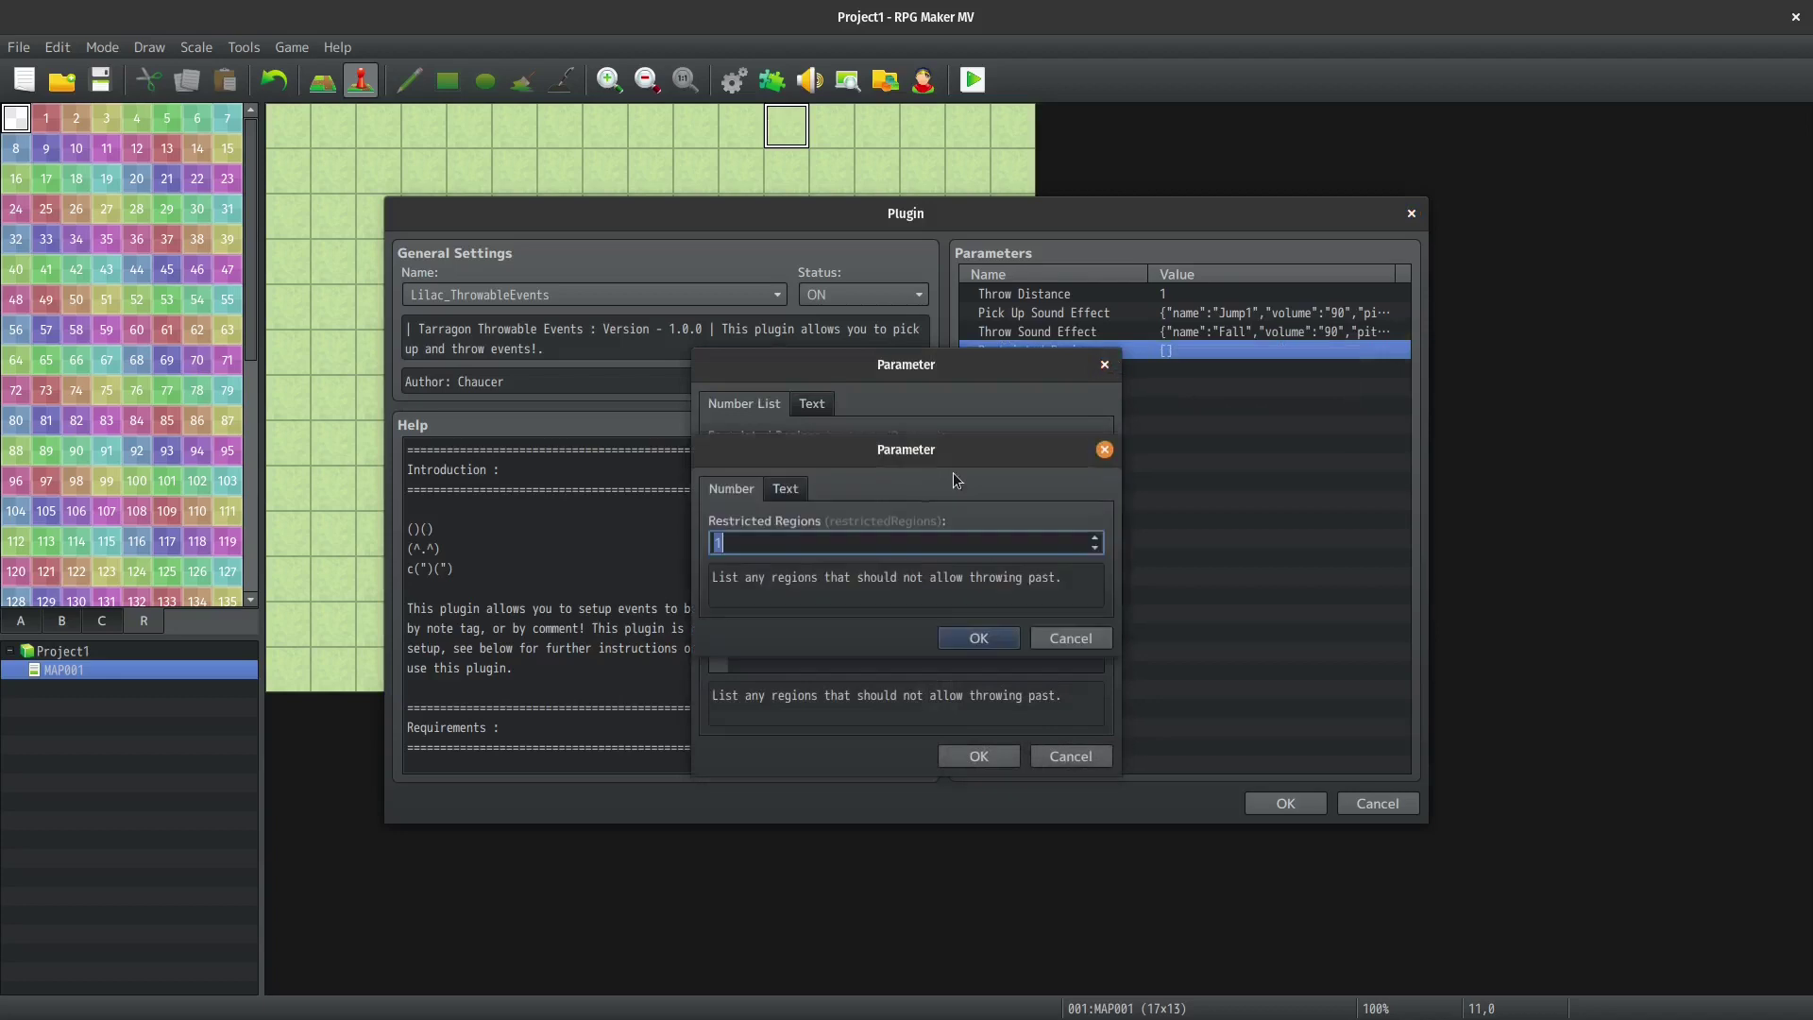
{"action": "left_click", "coordinate": [973, 642]}
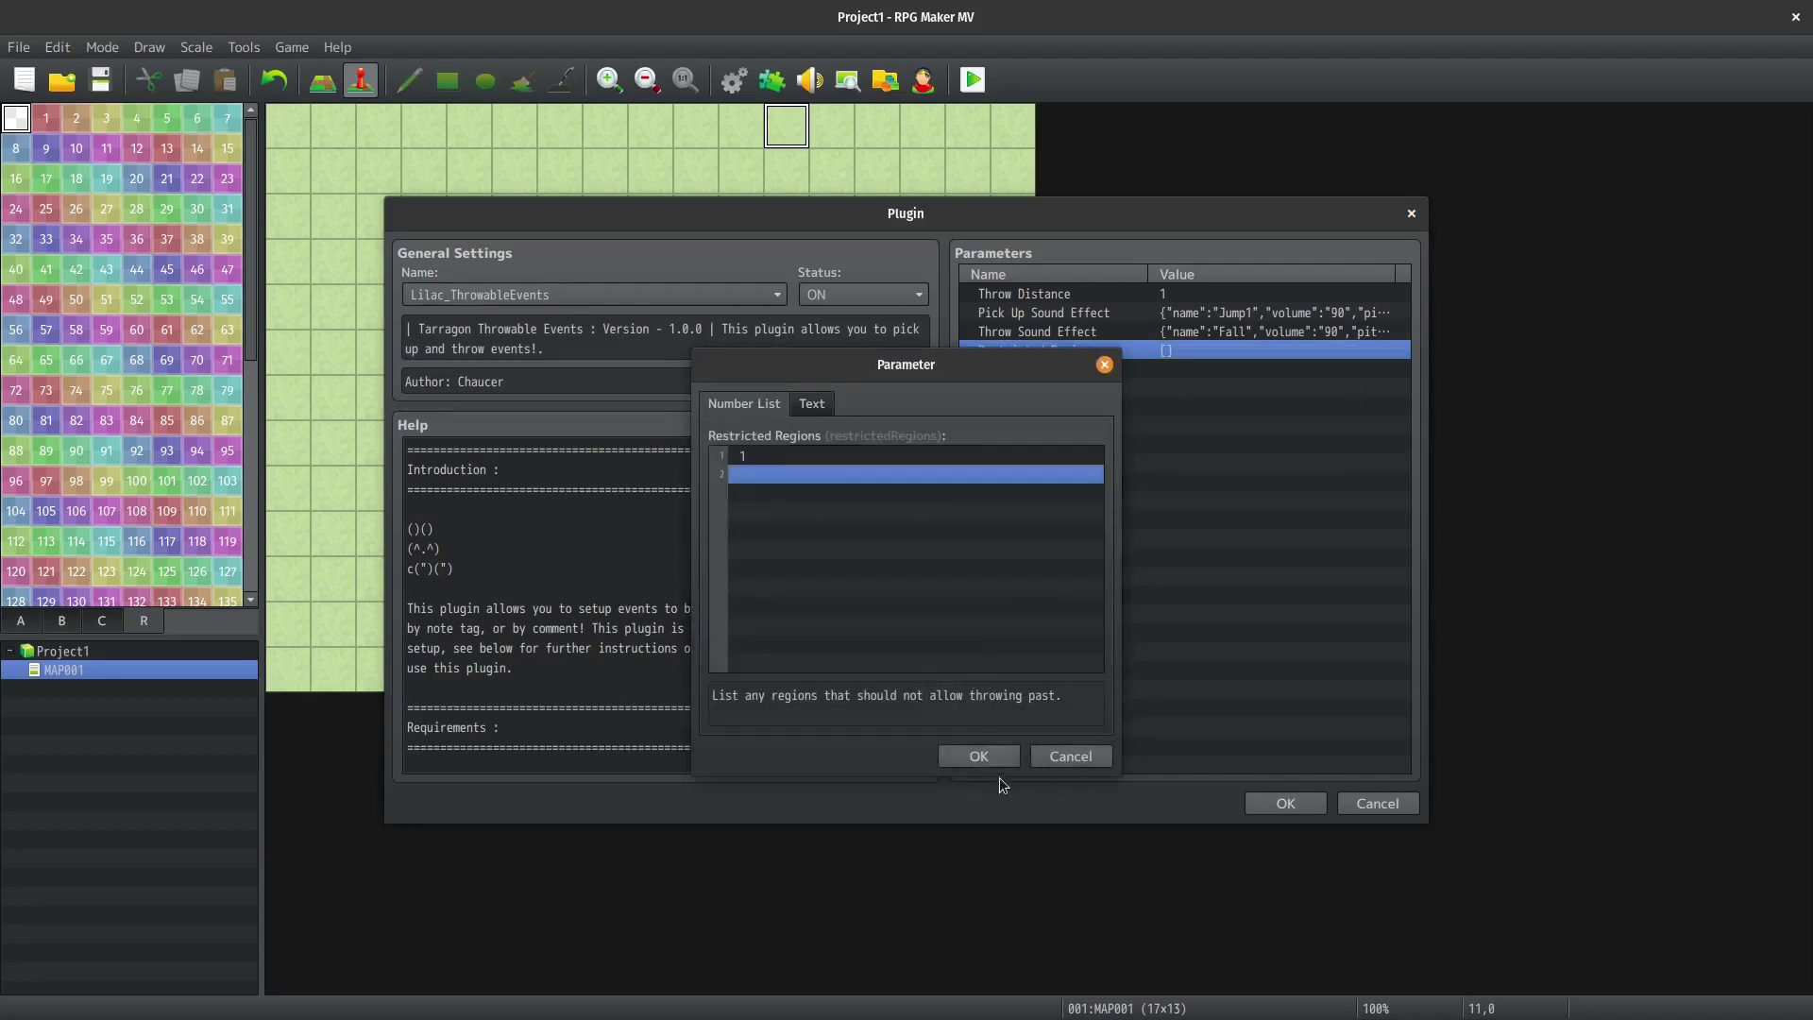
{"action": "left_click", "coordinate": [980, 760]}
{"action": "left_click", "coordinate": [1315, 808]}
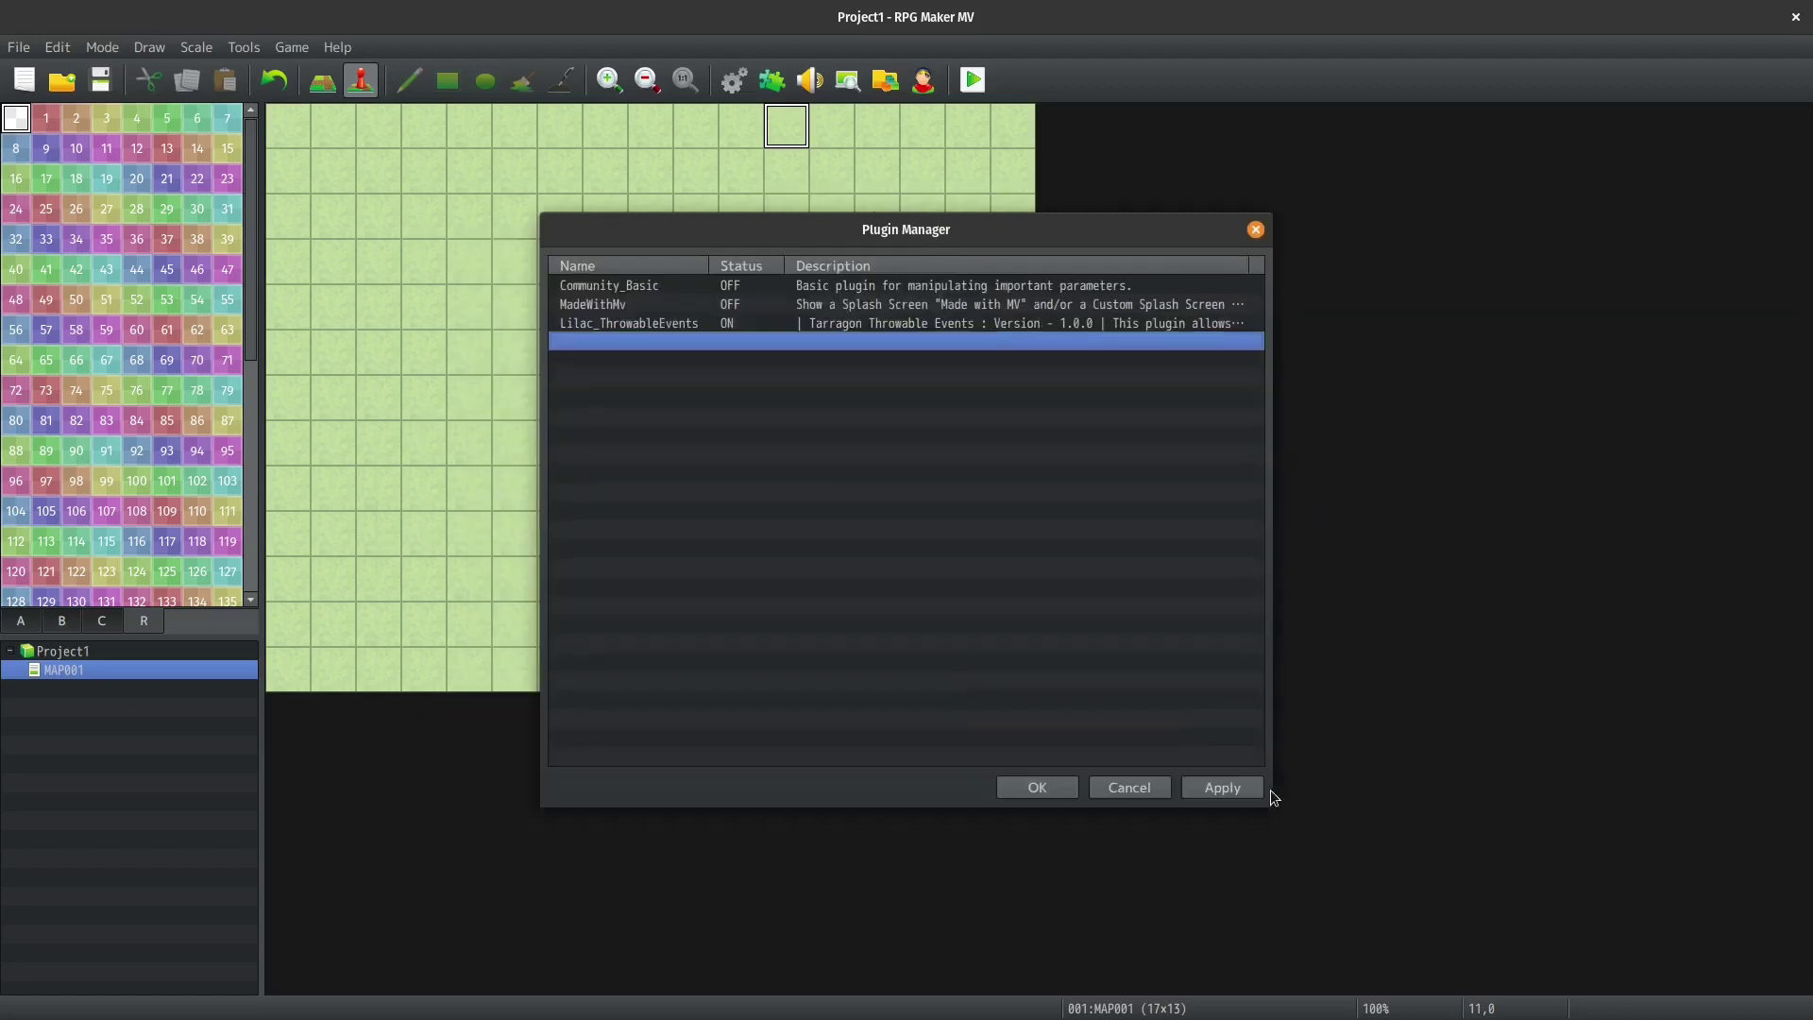
{"action": "left_click", "coordinate": [1222, 787]}
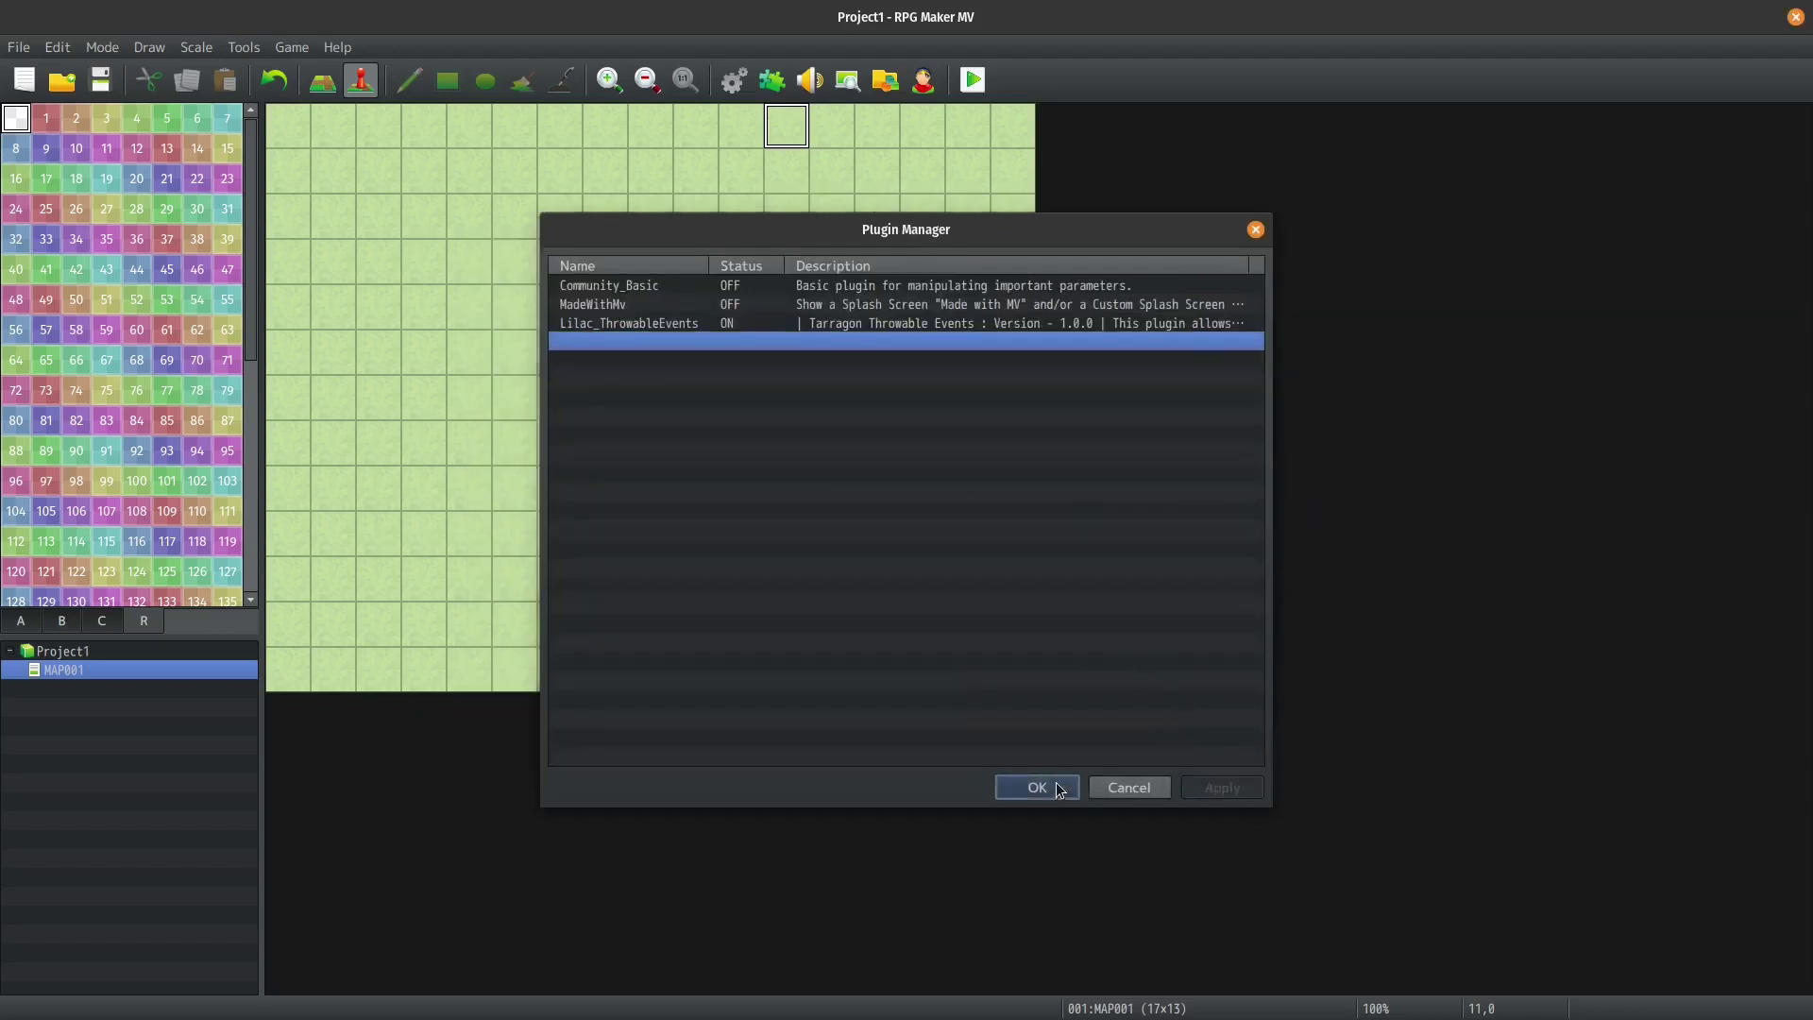
{"action": "left_click", "coordinate": [1056, 786]}
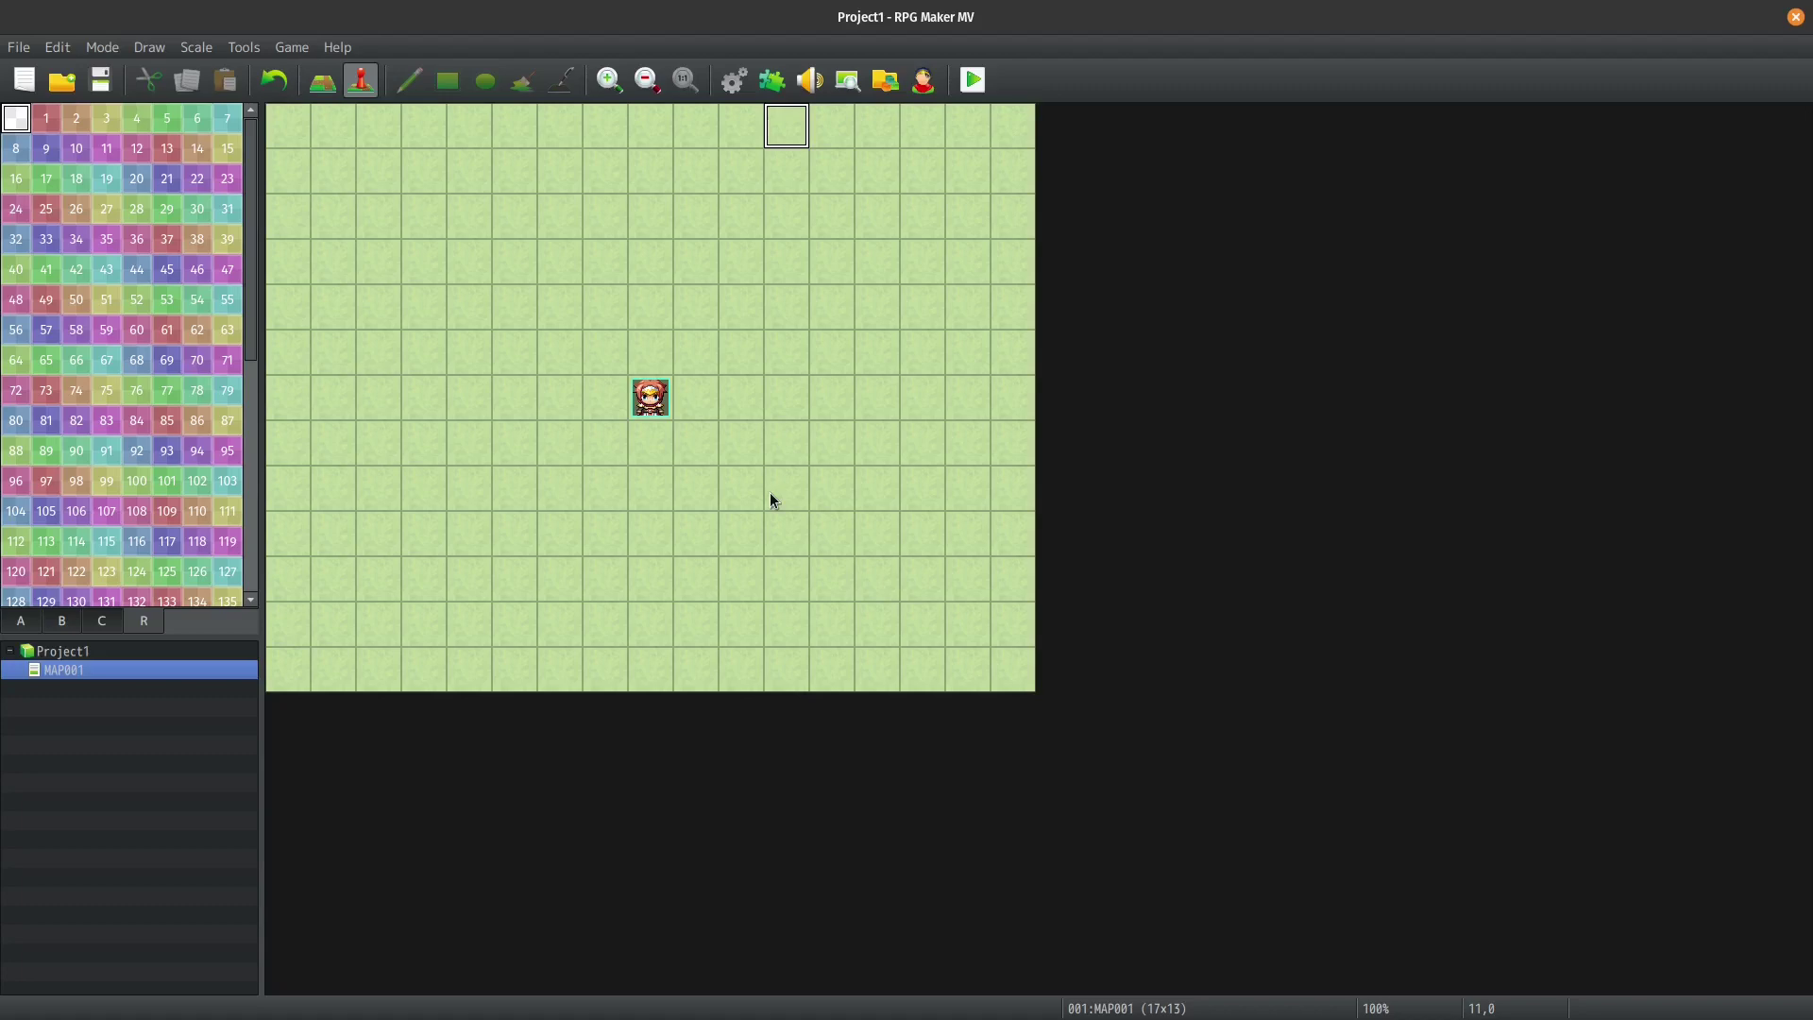
Create an event on the map tile directly above the player start, using the brown boulder image from !Other1.
{"action": "double_click", "coordinate": [635, 365]}
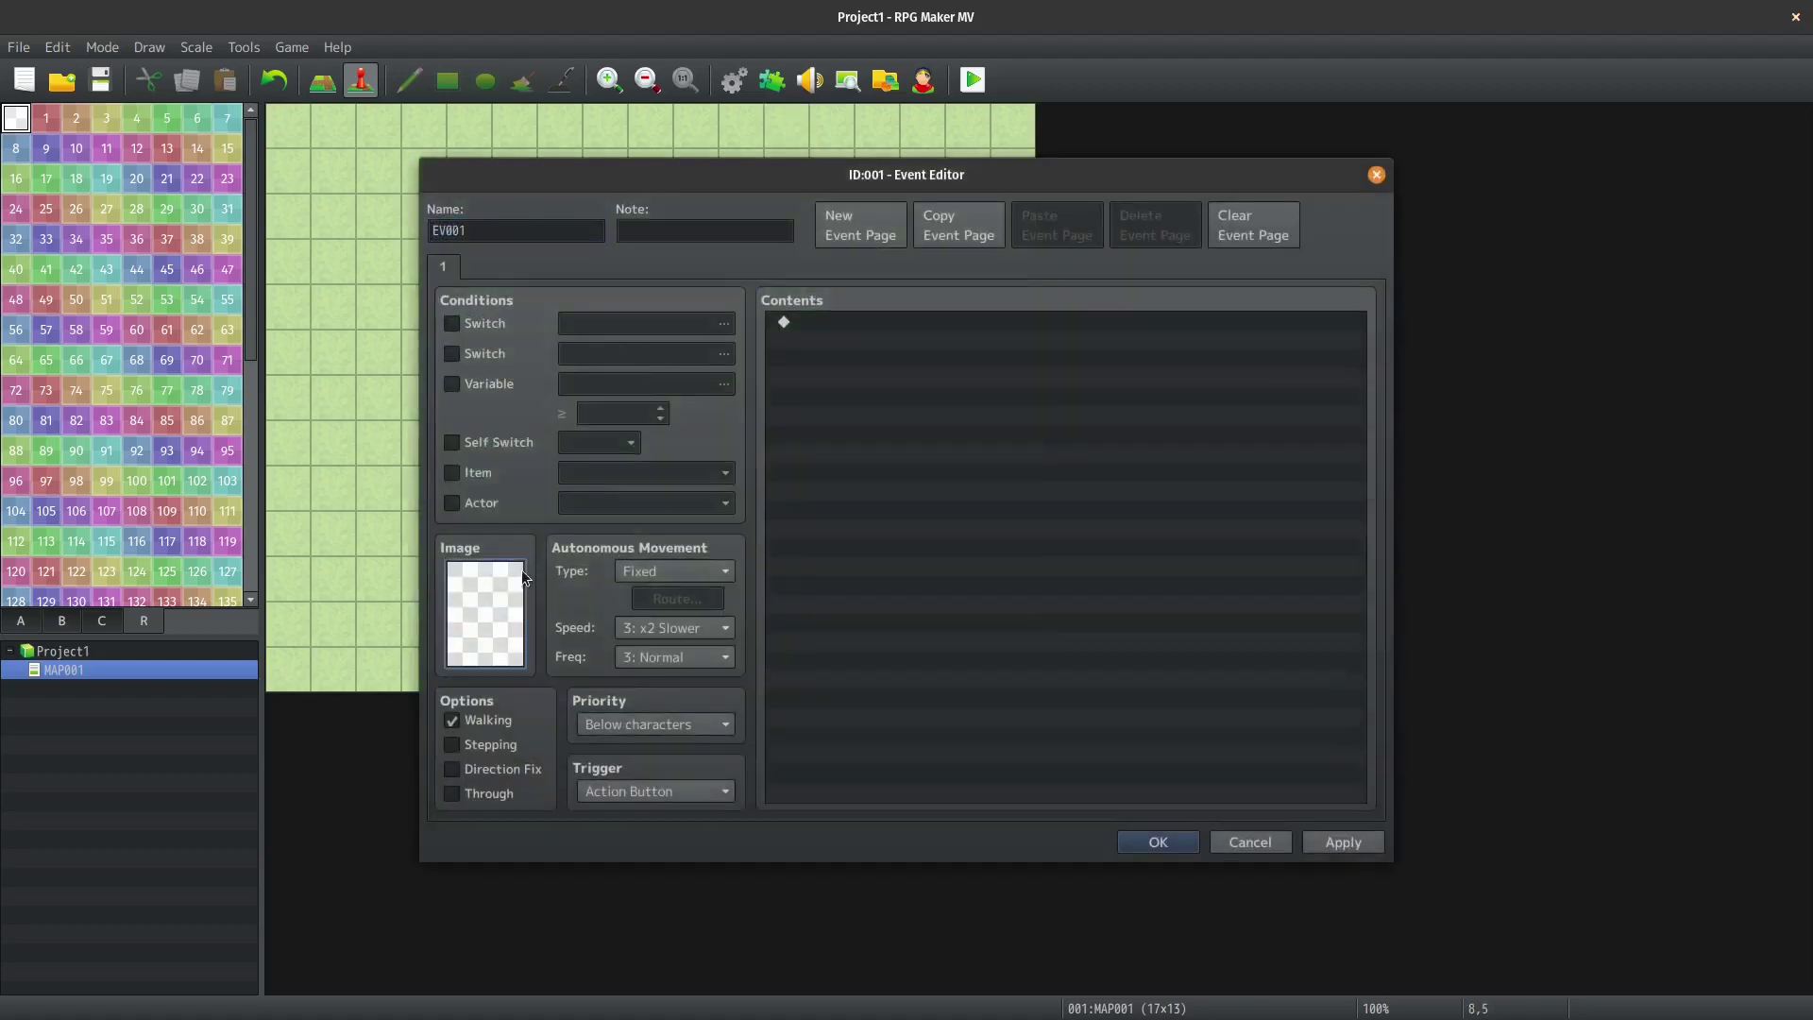
{"action": "double_click", "coordinate": [486, 614]}
{"action": "left_click_drag", "start_coordinate": [756, 379], "coordinate": [733, 466]}
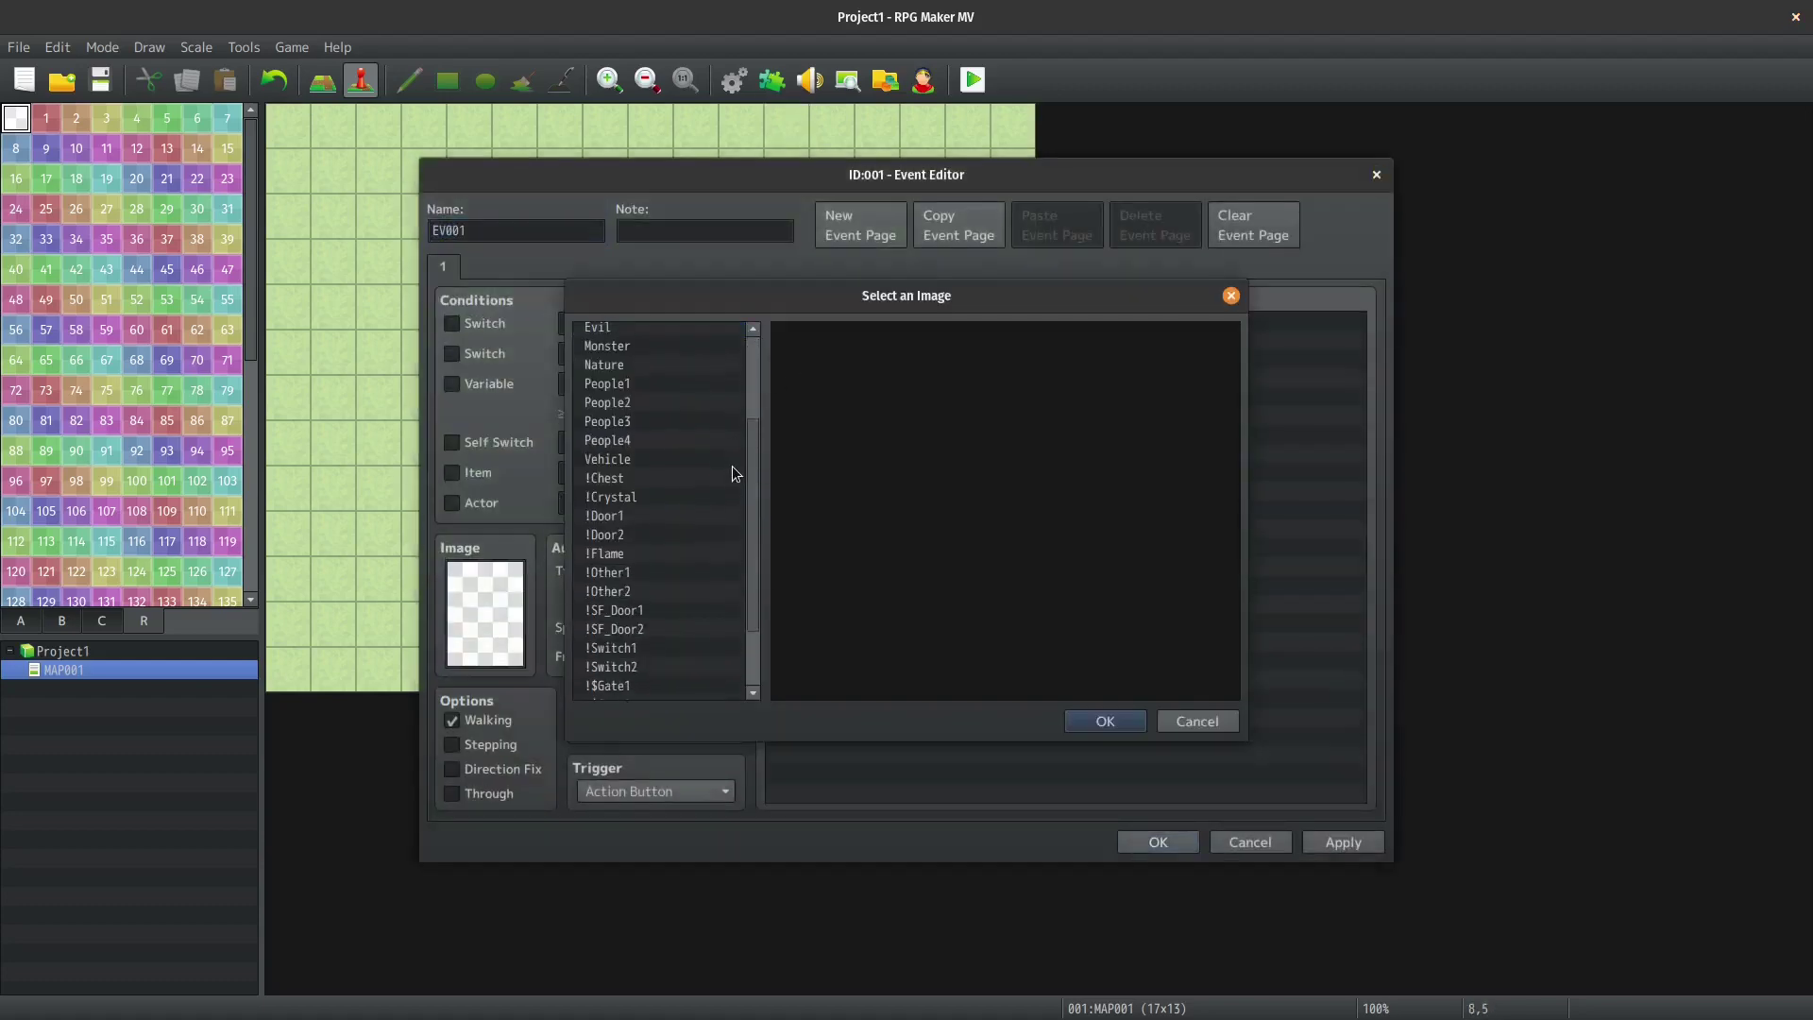
{"action": "left_click", "coordinate": [609, 573]}
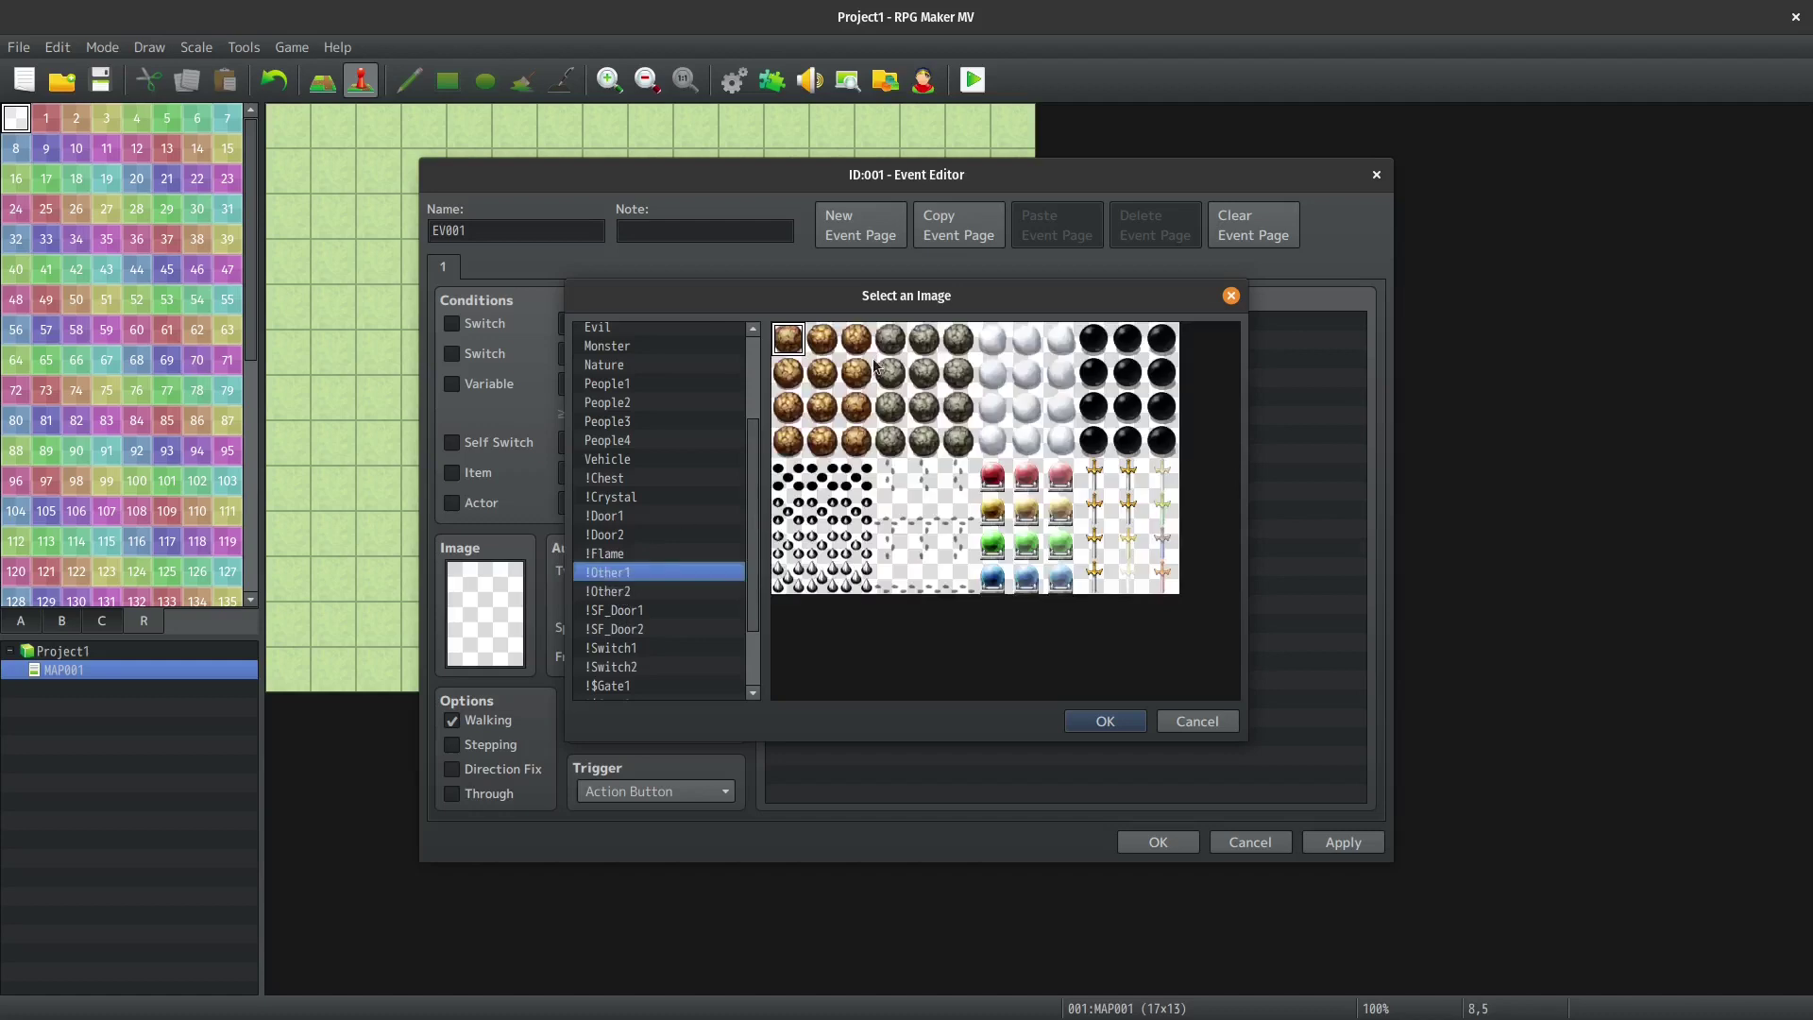
{"action": "double_click", "coordinate": [818, 349]}
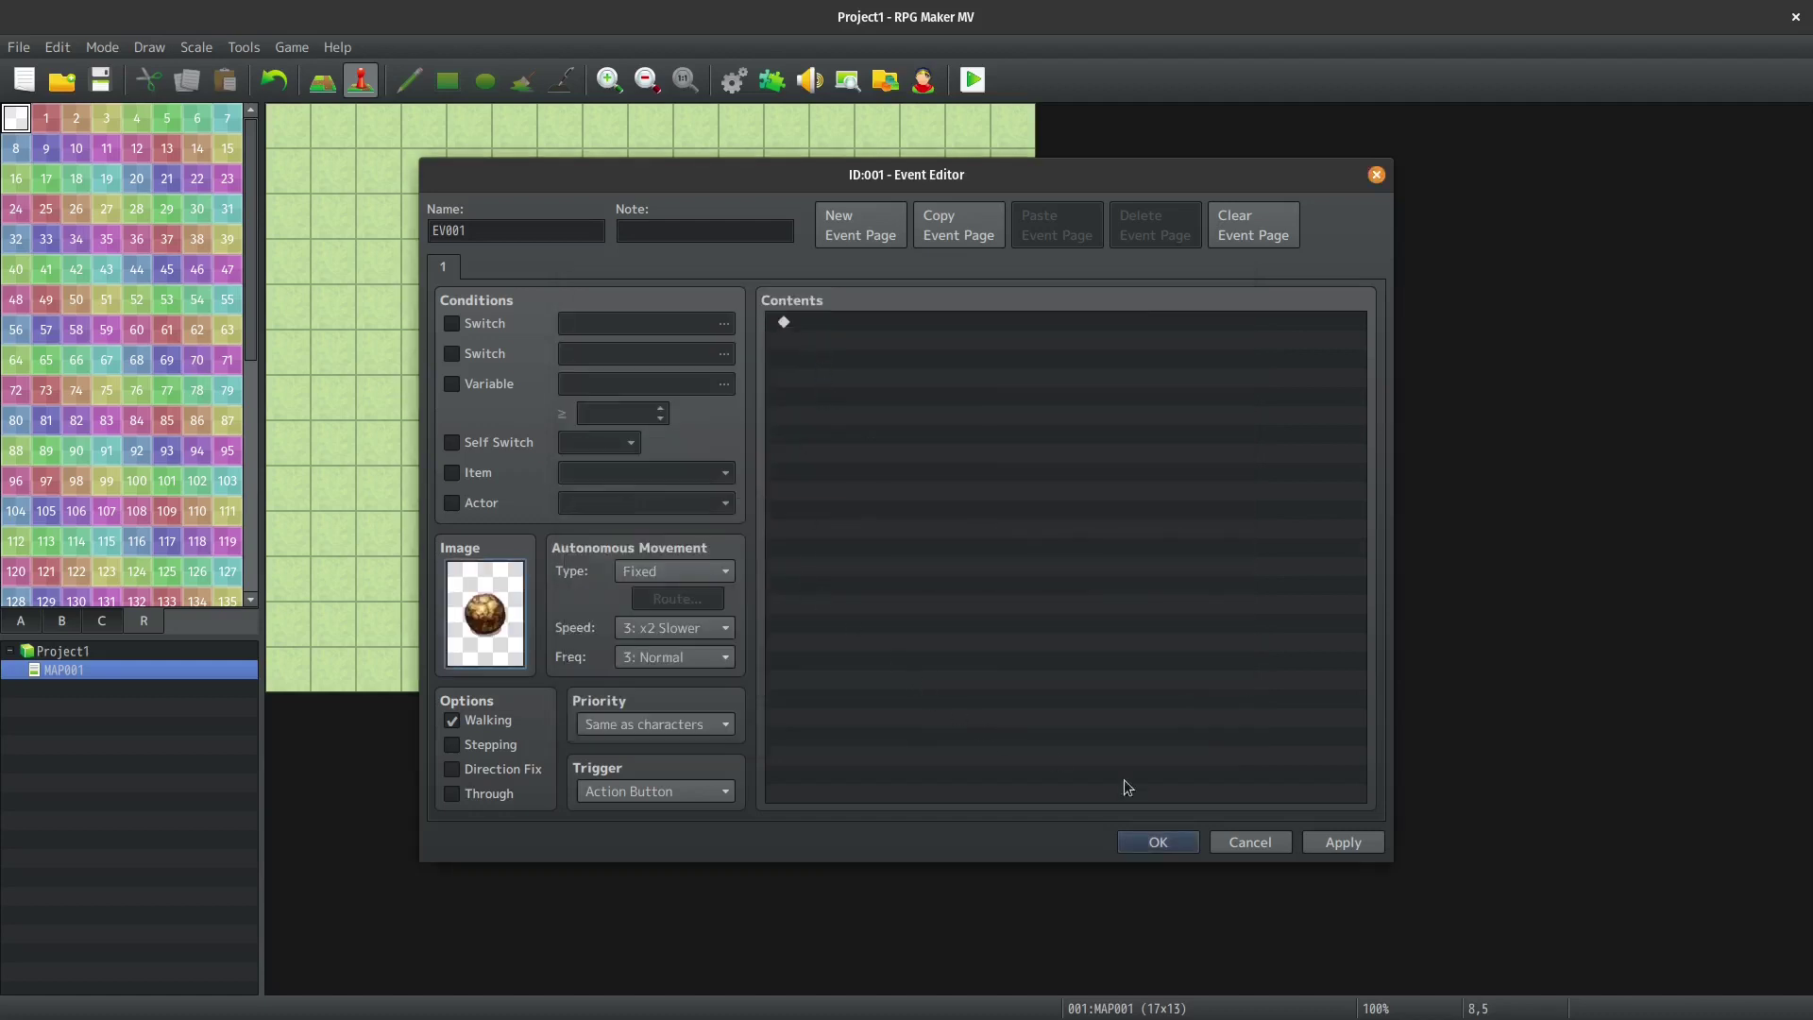
{"action": "left_click", "coordinate": [1341, 842]}
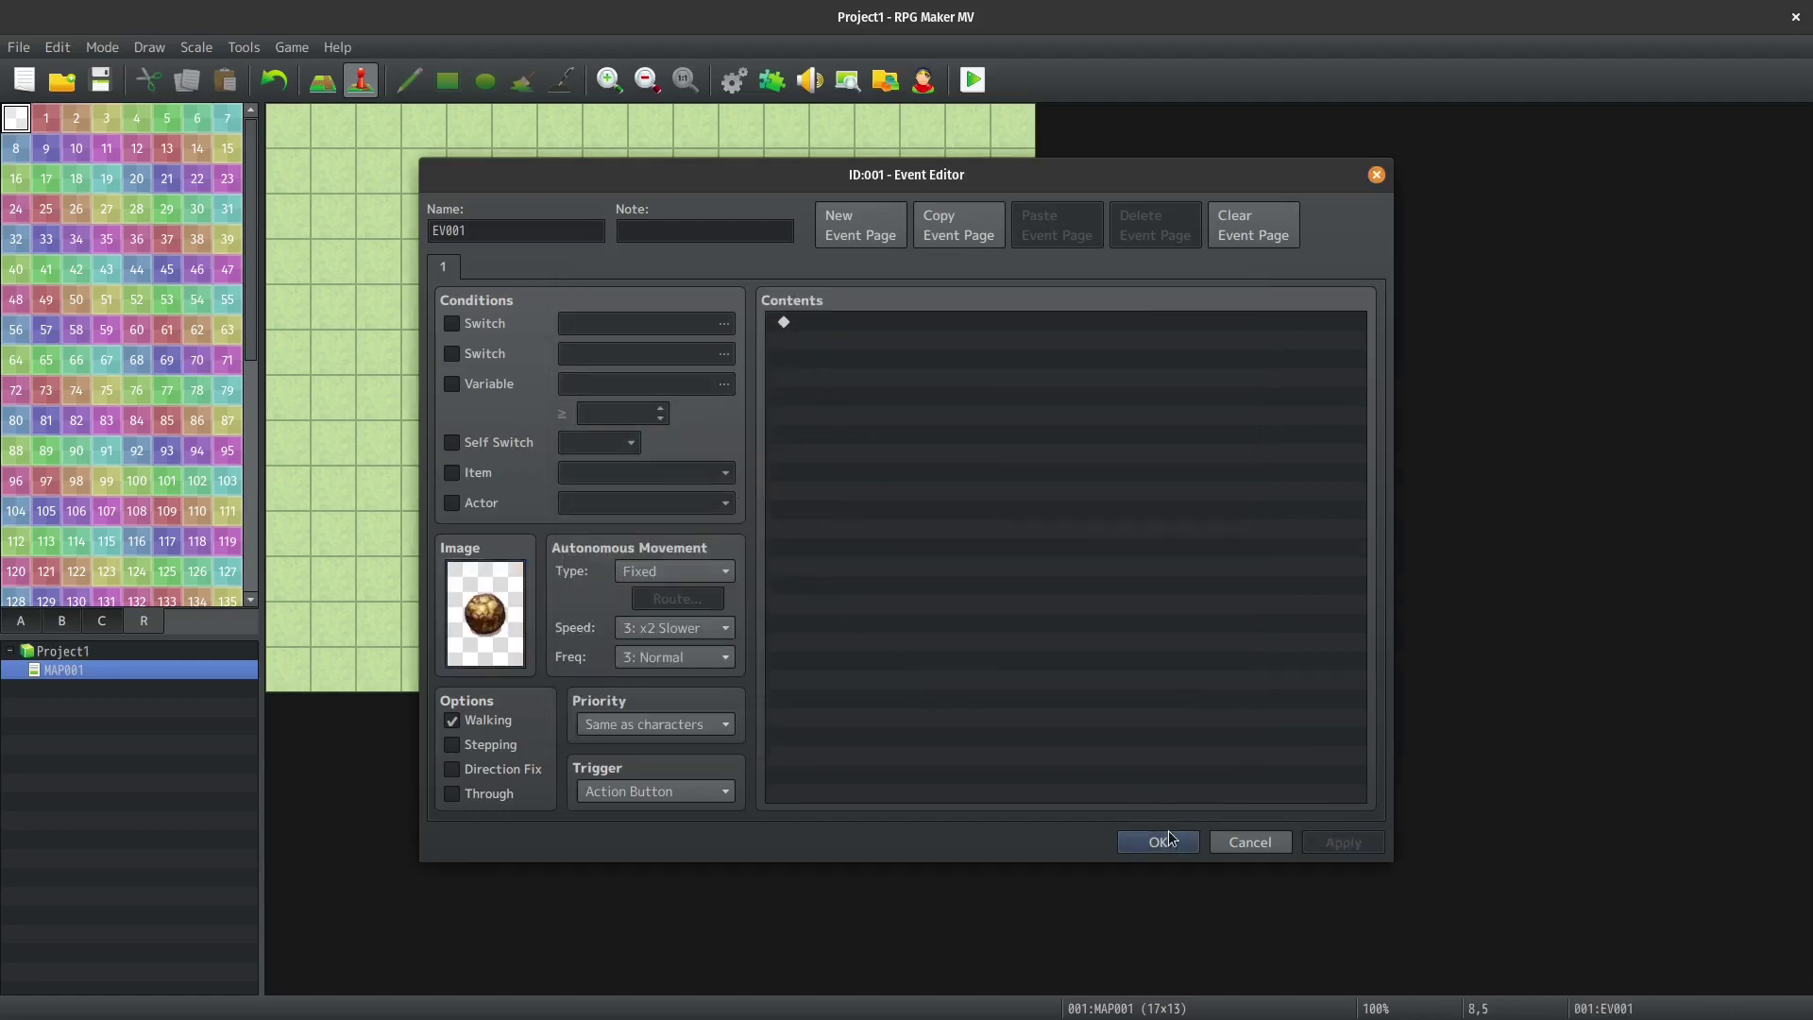
Consult the Lilac_ThrowableEvents help from the boulder event's command list and copy the comment text "throwable" from its instructions.
{"action": "double_click", "coordinate": [954, 522]}
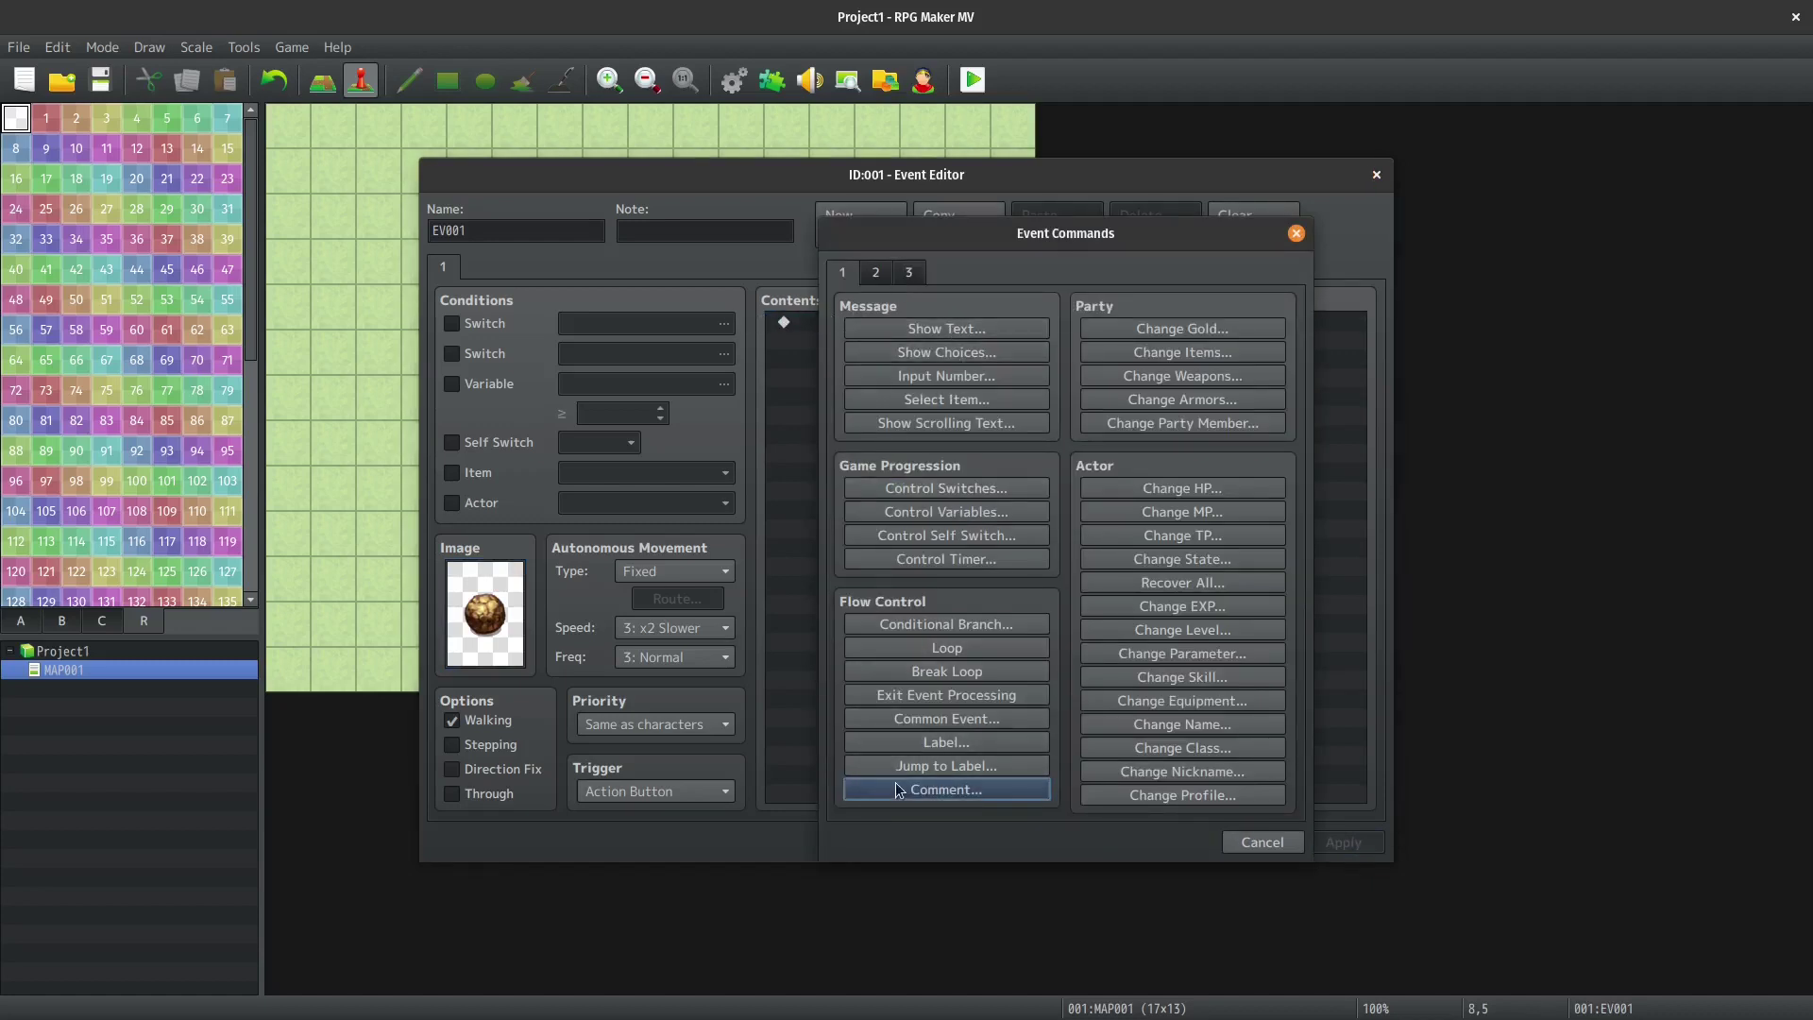
{"action": "left_click", "coordinate": [947, 790]}
{"action": "key", "text": "F1"}
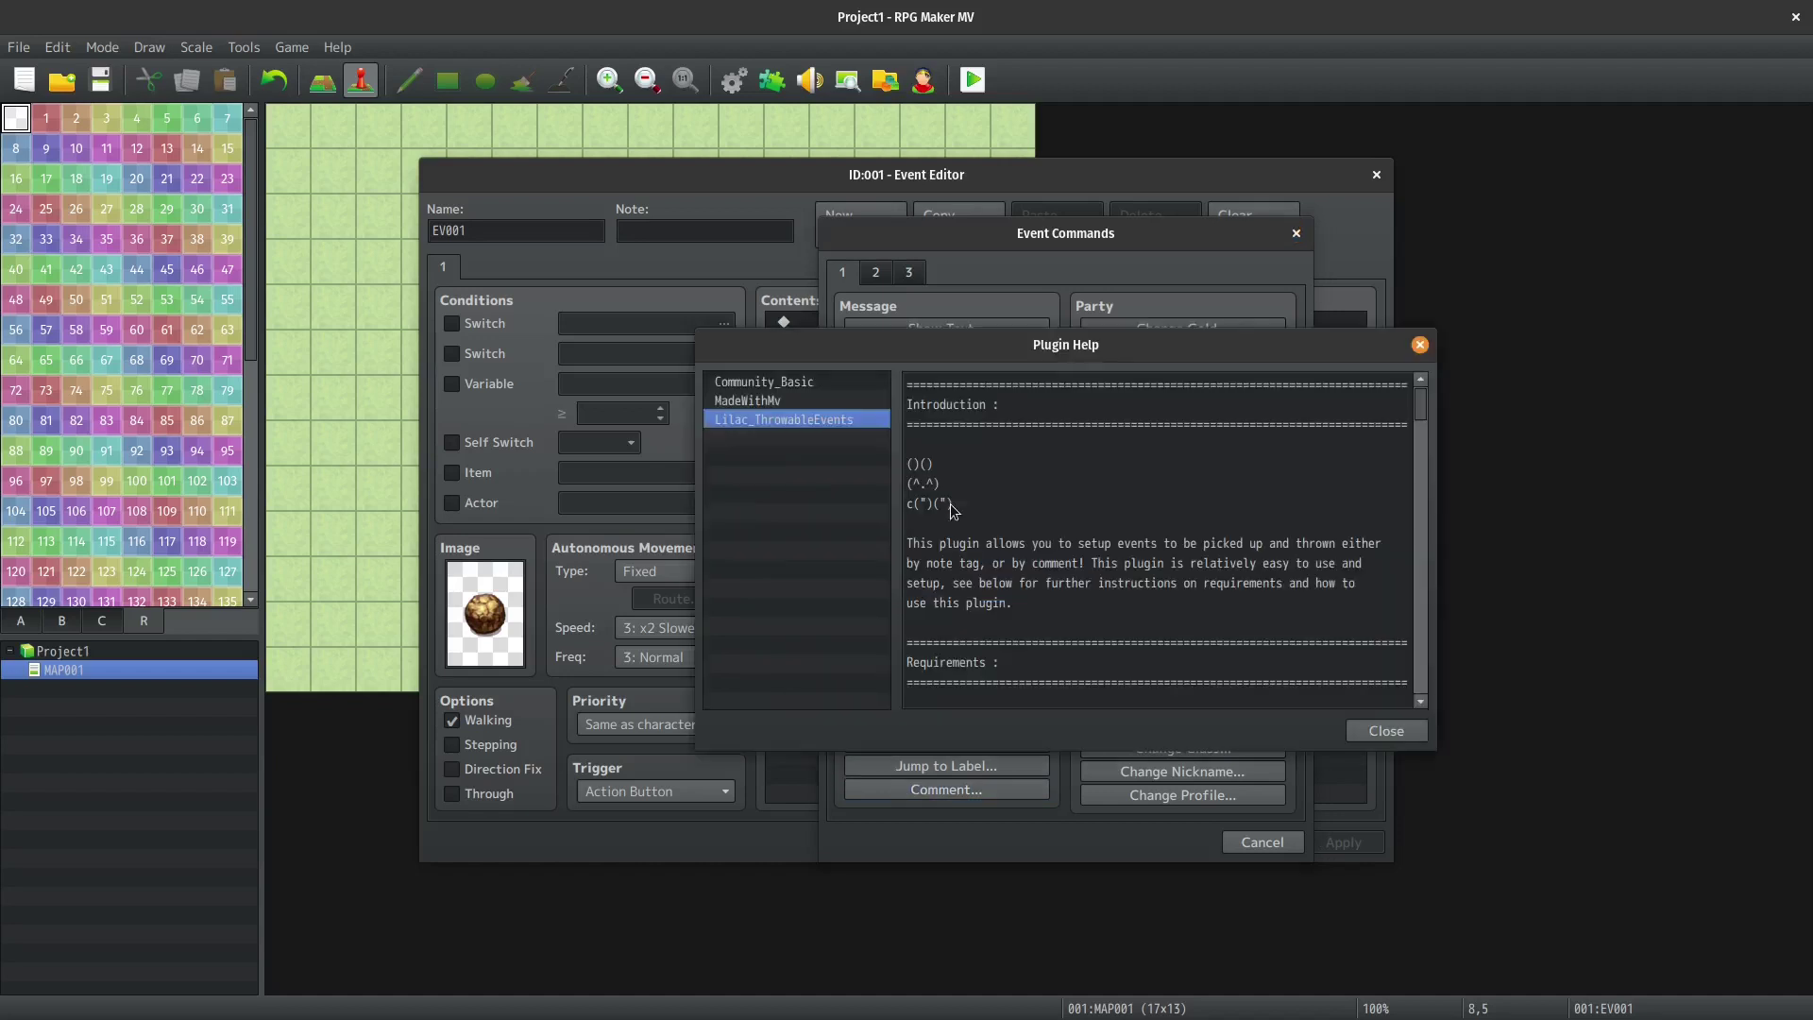
{"action": "scroll", "coordinate": [1009, 482], "scroll_direction": "down", "scroll_amount": 1}
{"action": "scroll", "coordinate": [1010, 493], "scroll_direction": "down", "scroll_amount": 3}
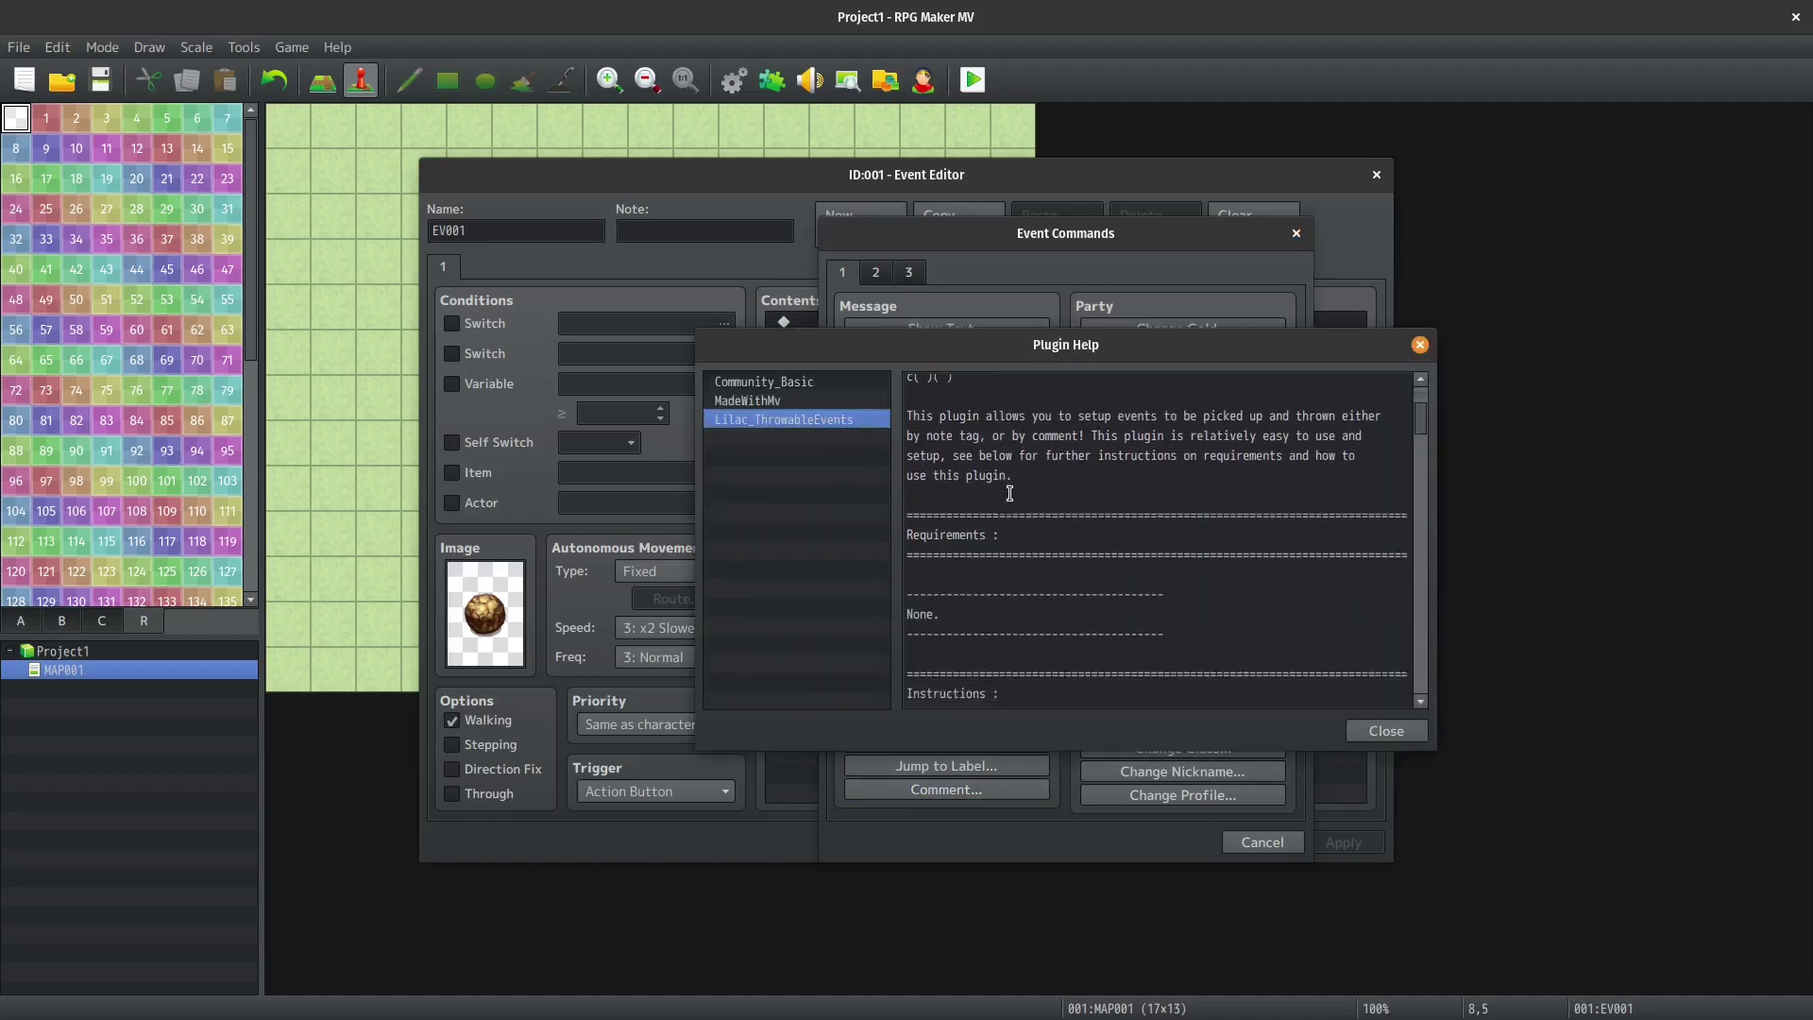
{"action": "left_click_drag", "start_coordinate": [1426, 429], "coordinate": [1423, 454]}
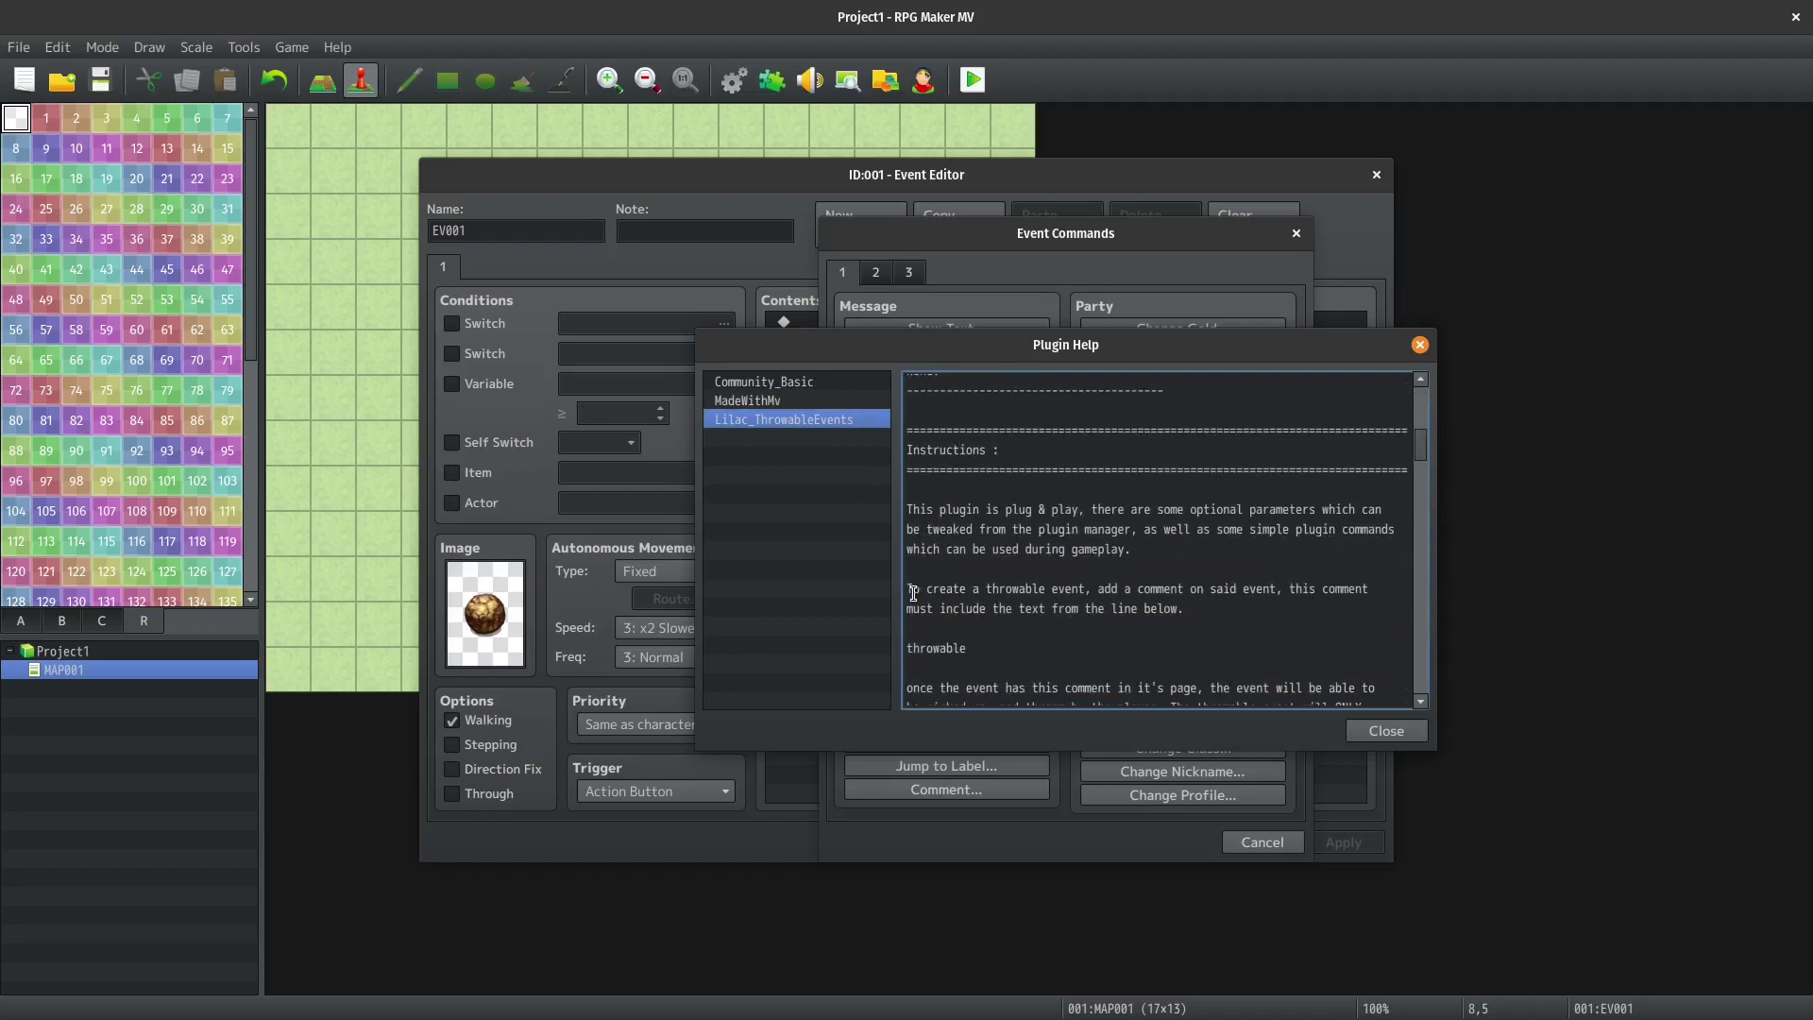
{"action": "left_click_drag", "start_coordinate": [912, 593], "coordinate": [1331, 592]}
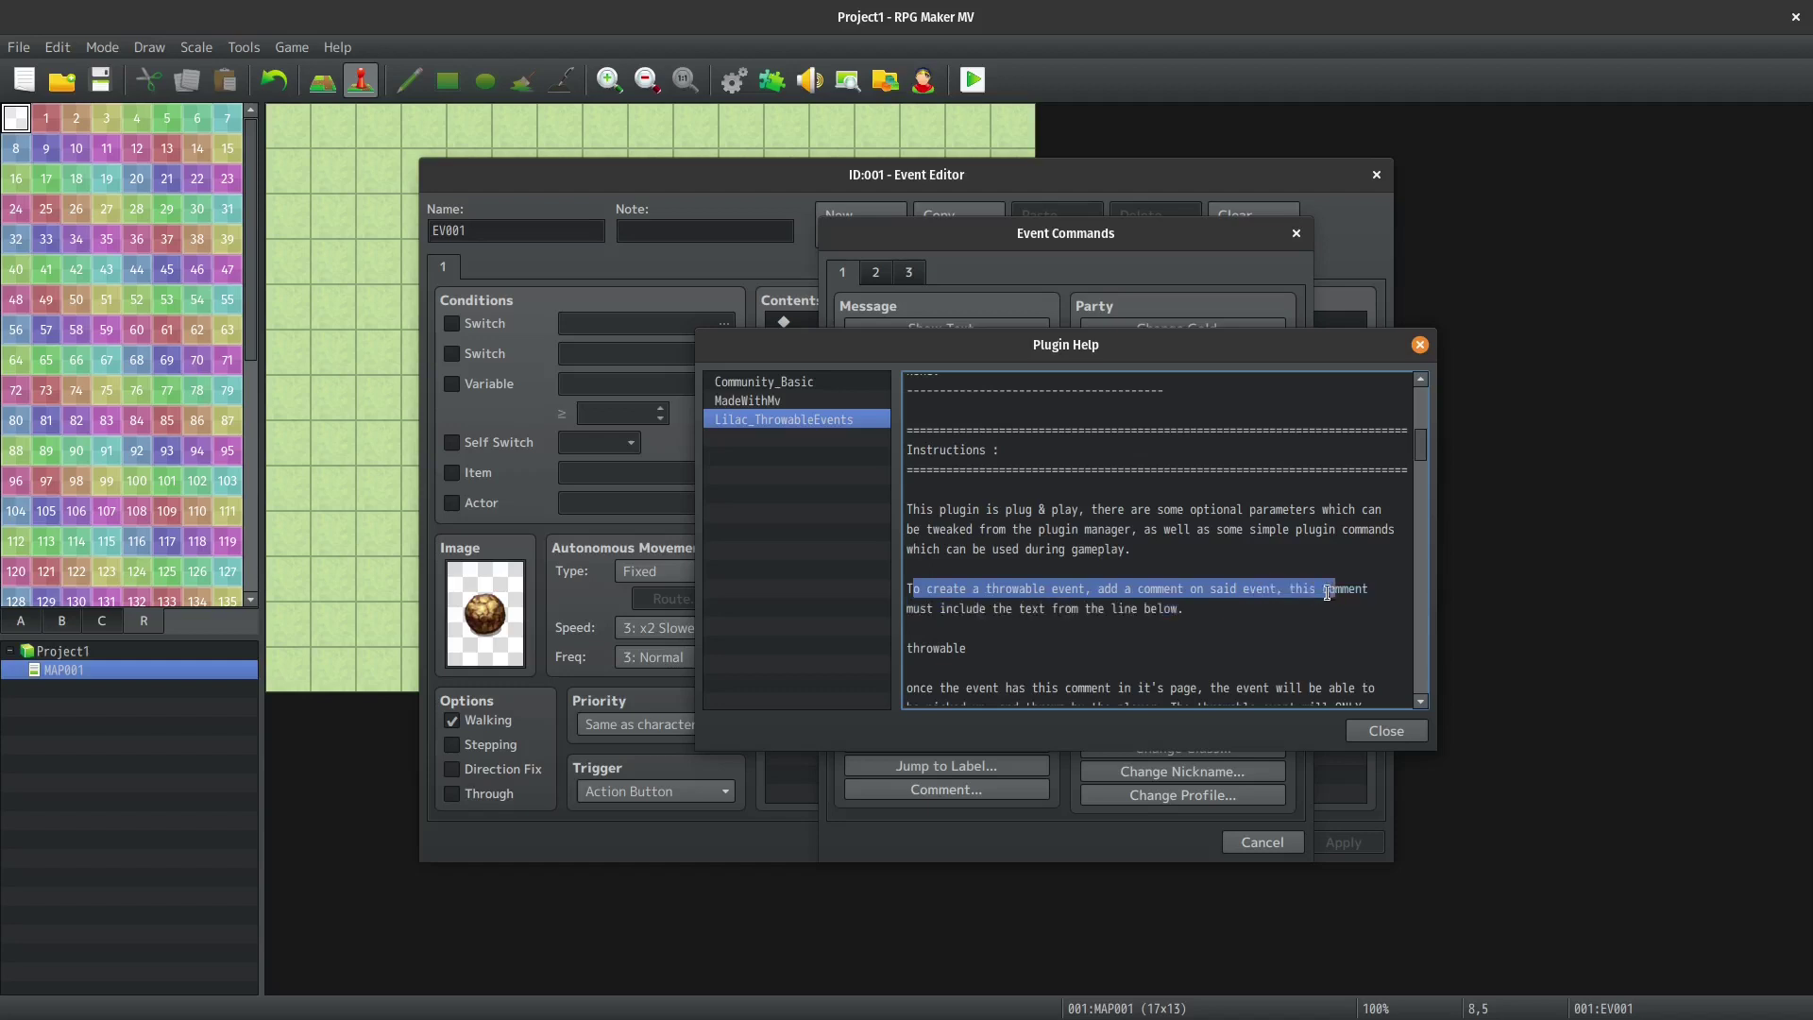
{"action": "left_click_drag", "start_coordinate": [1013, 609], "coordinate": [1105, 609]}
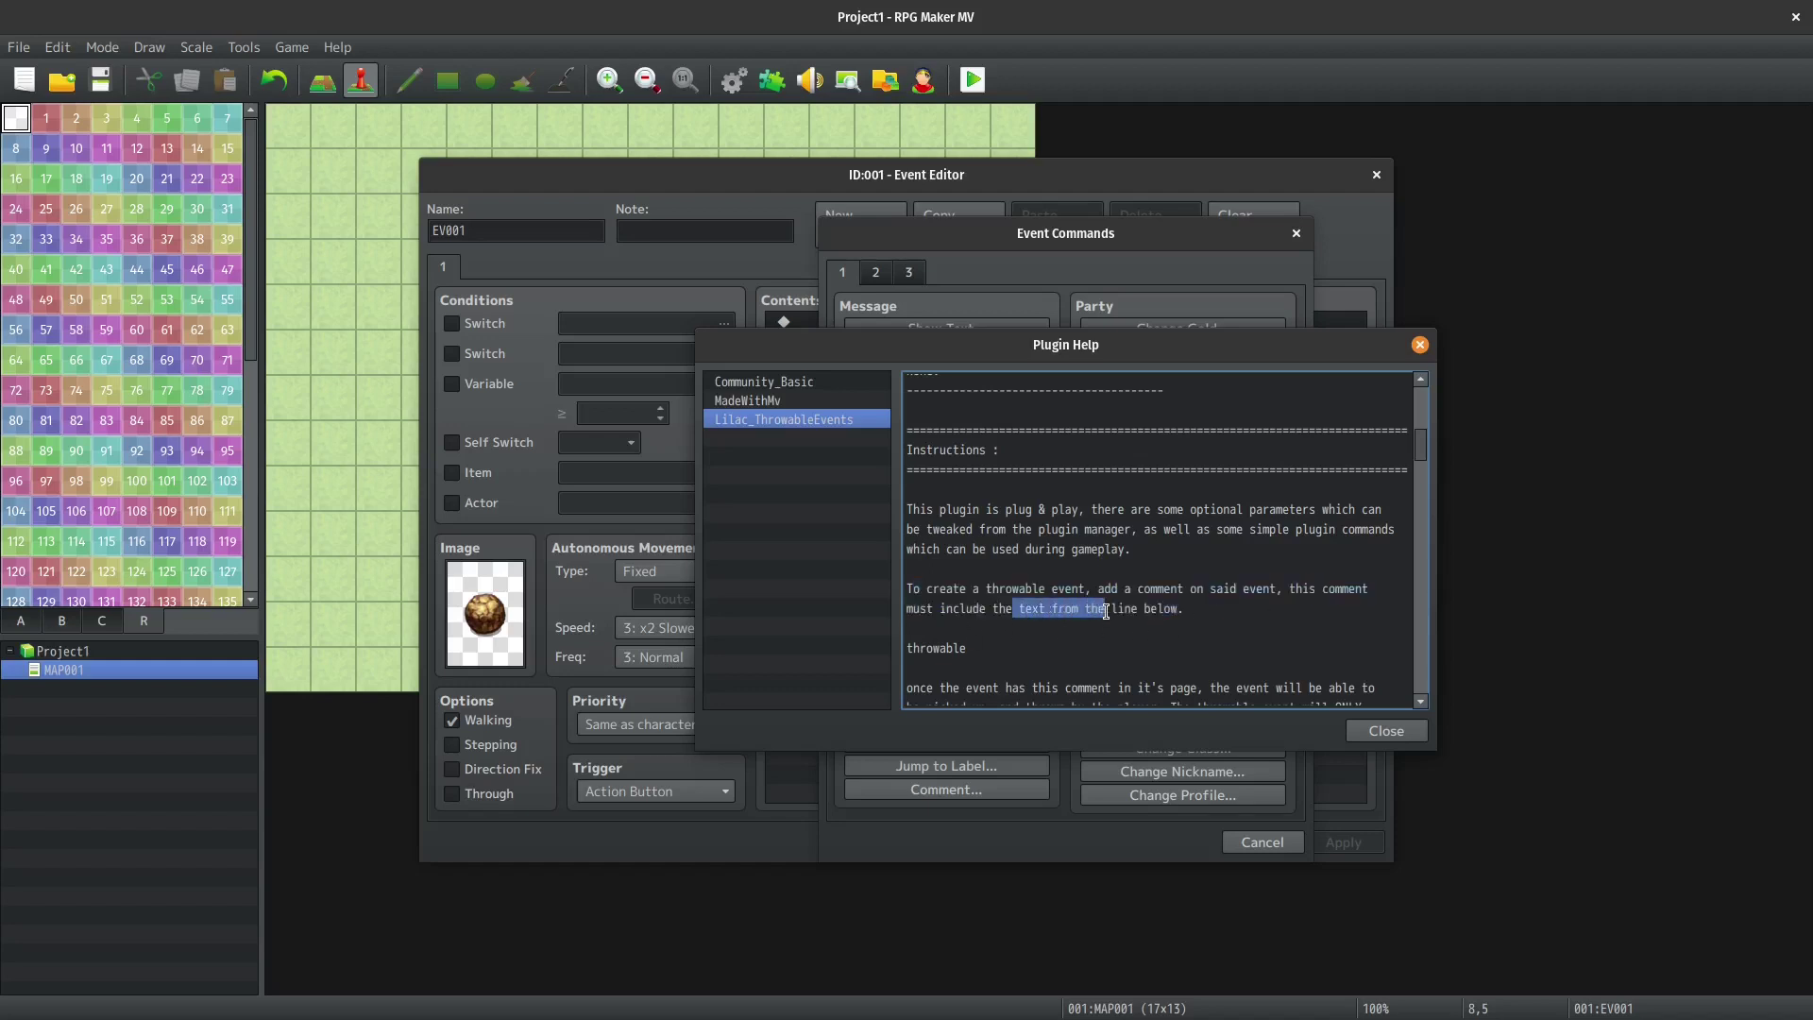
{"action": "double_click", "coordinate": [952, 648]}
{"action": "key", "text": "ctrl+c"}
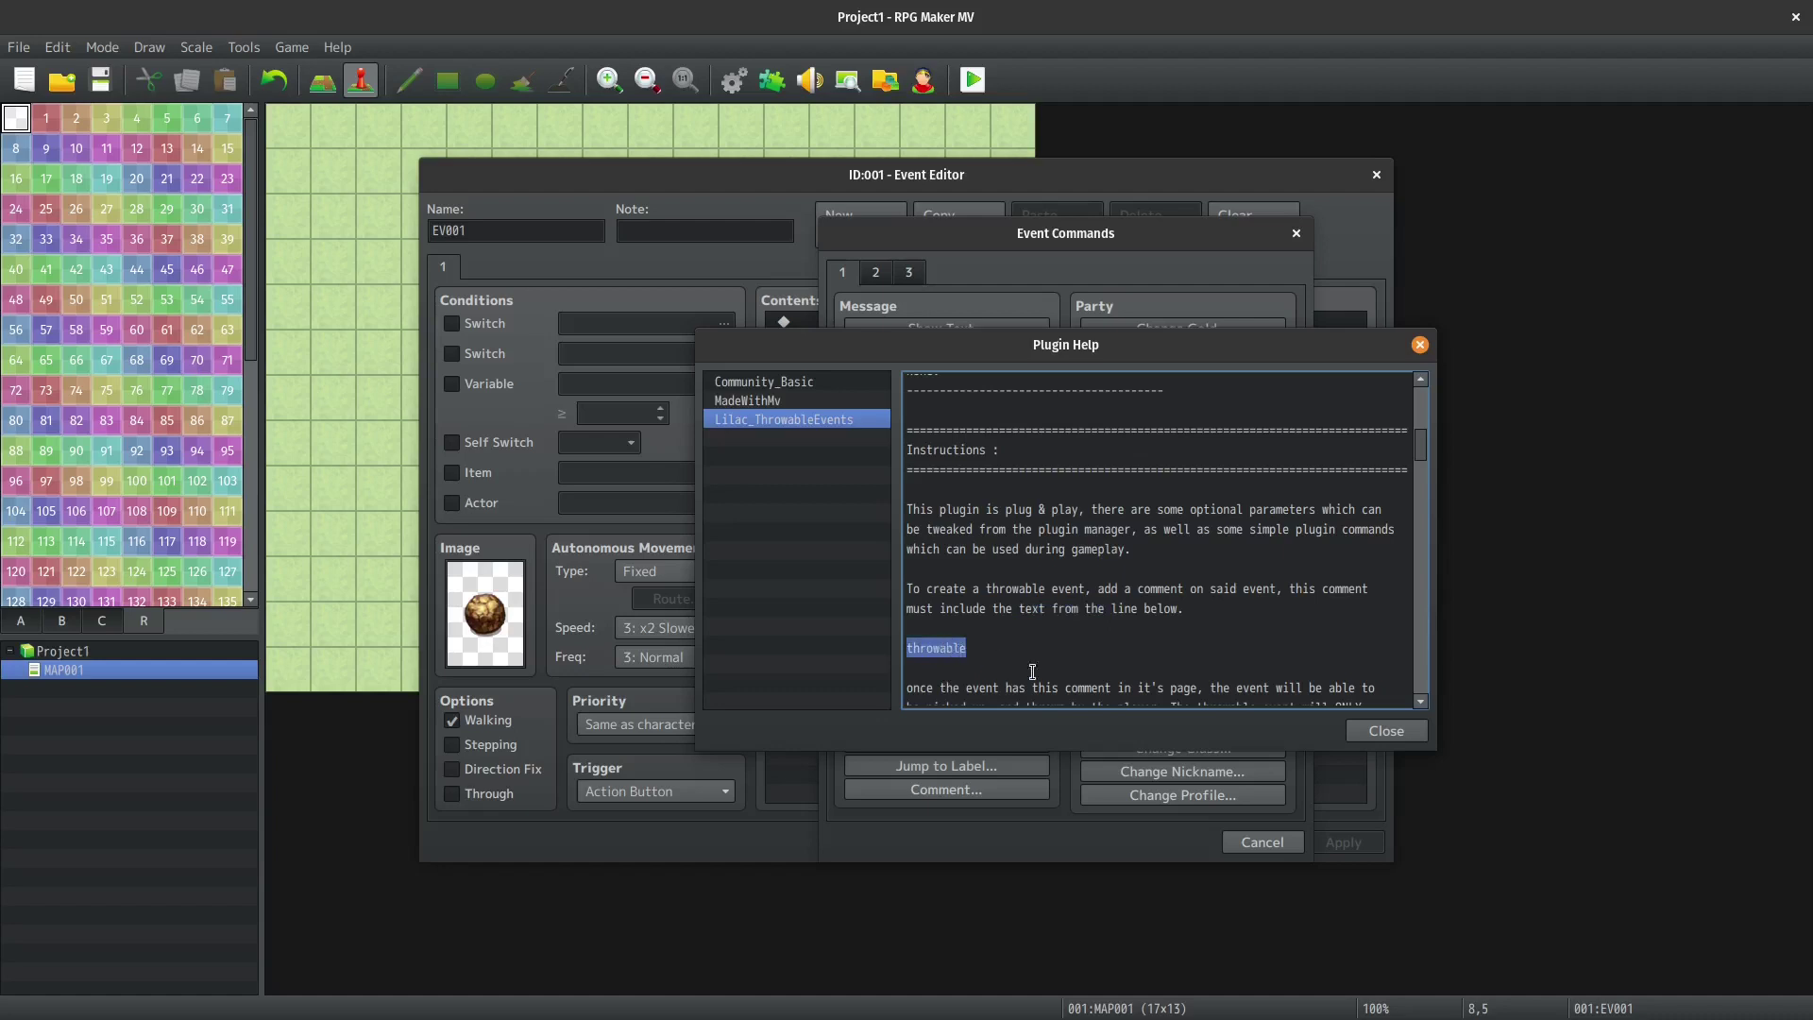
Add a comment reading "throwable" to the boulder event and save the event.
{"action": "left_click", "coordinate": [1387, 732]}
{"action": "key", "text": "ctrl+v"}
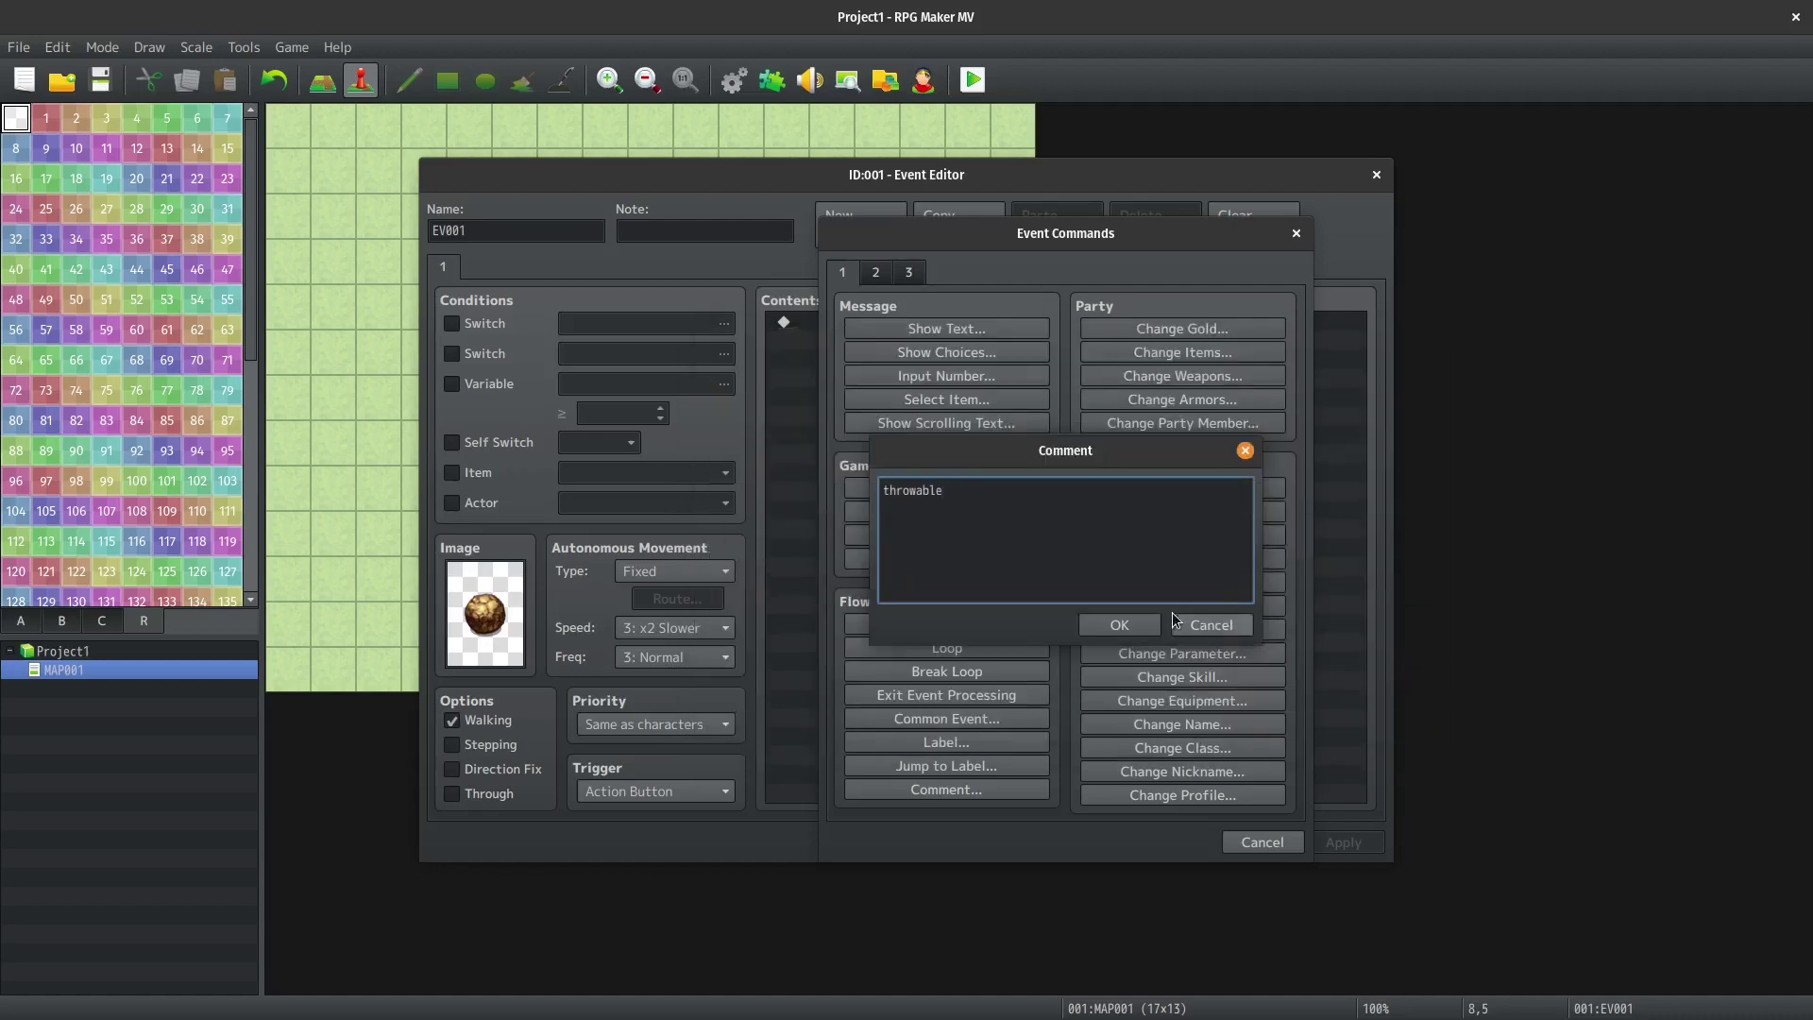
{"action": "left_click", "coordinate": [1120, 625]}
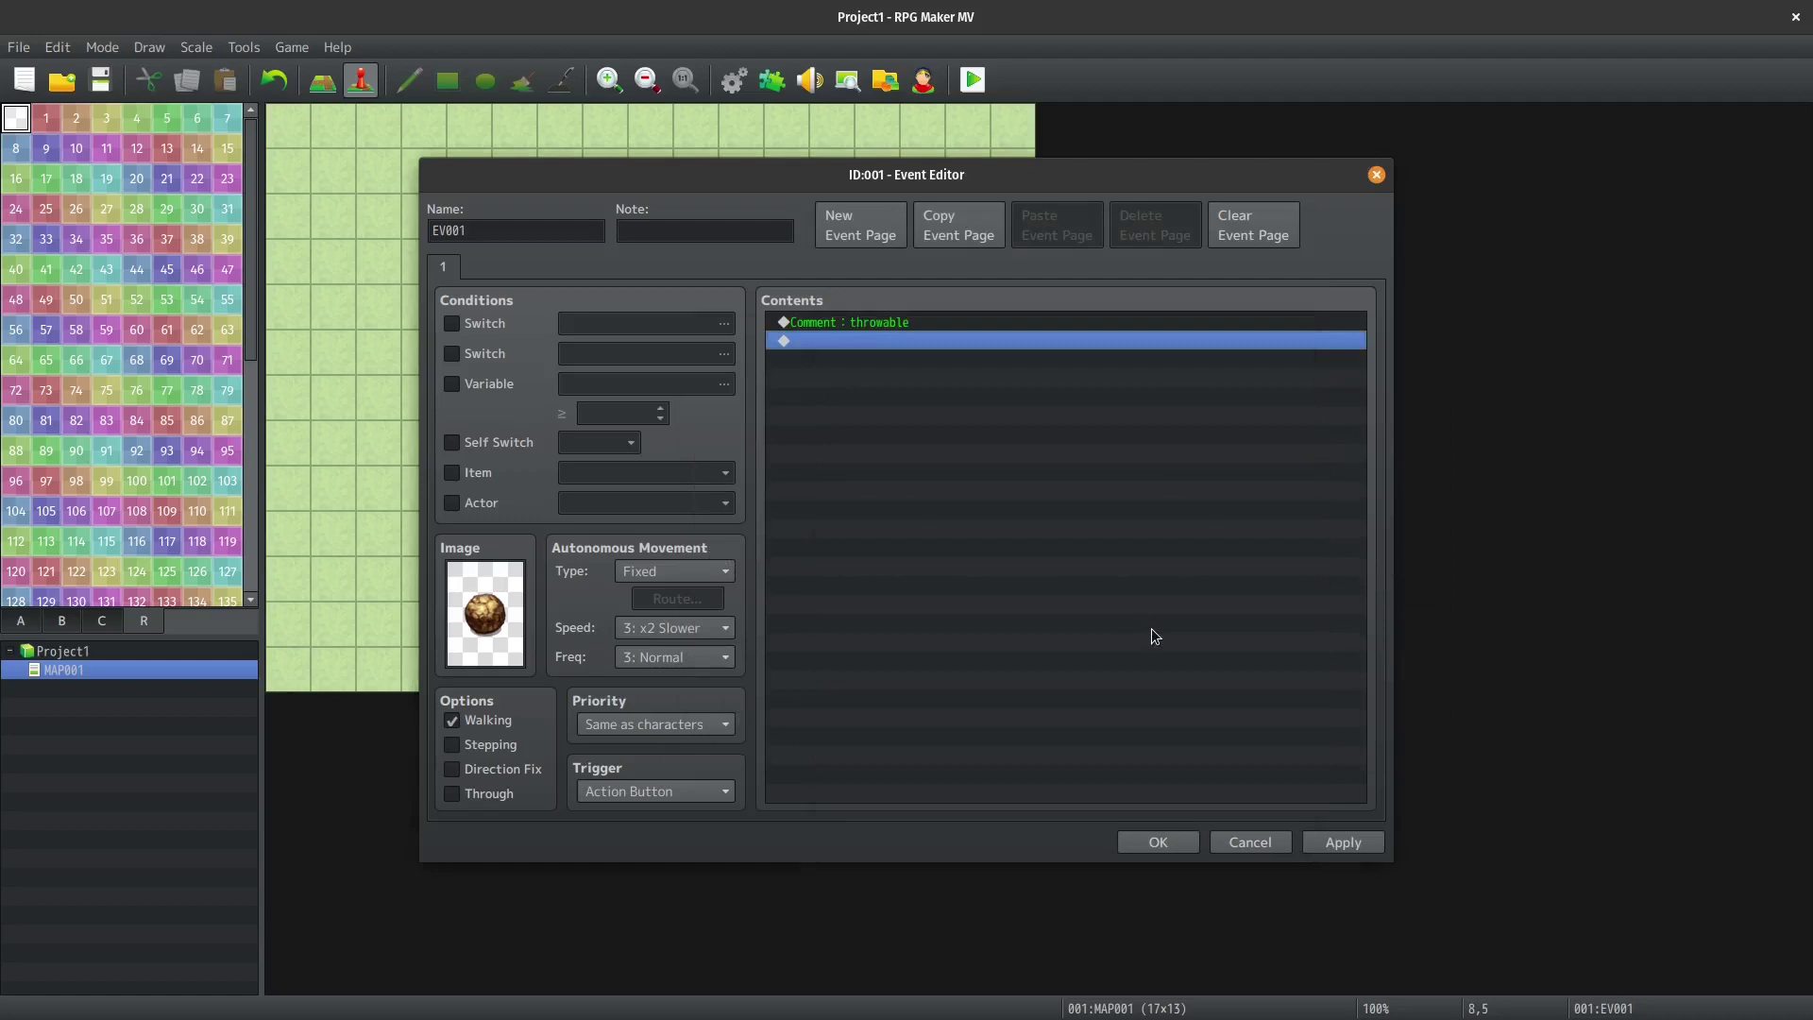
{"action": "left_click", "coordinate": [1355, 843]}
{"action": "left_click", "coordinate": [1171, 839]}
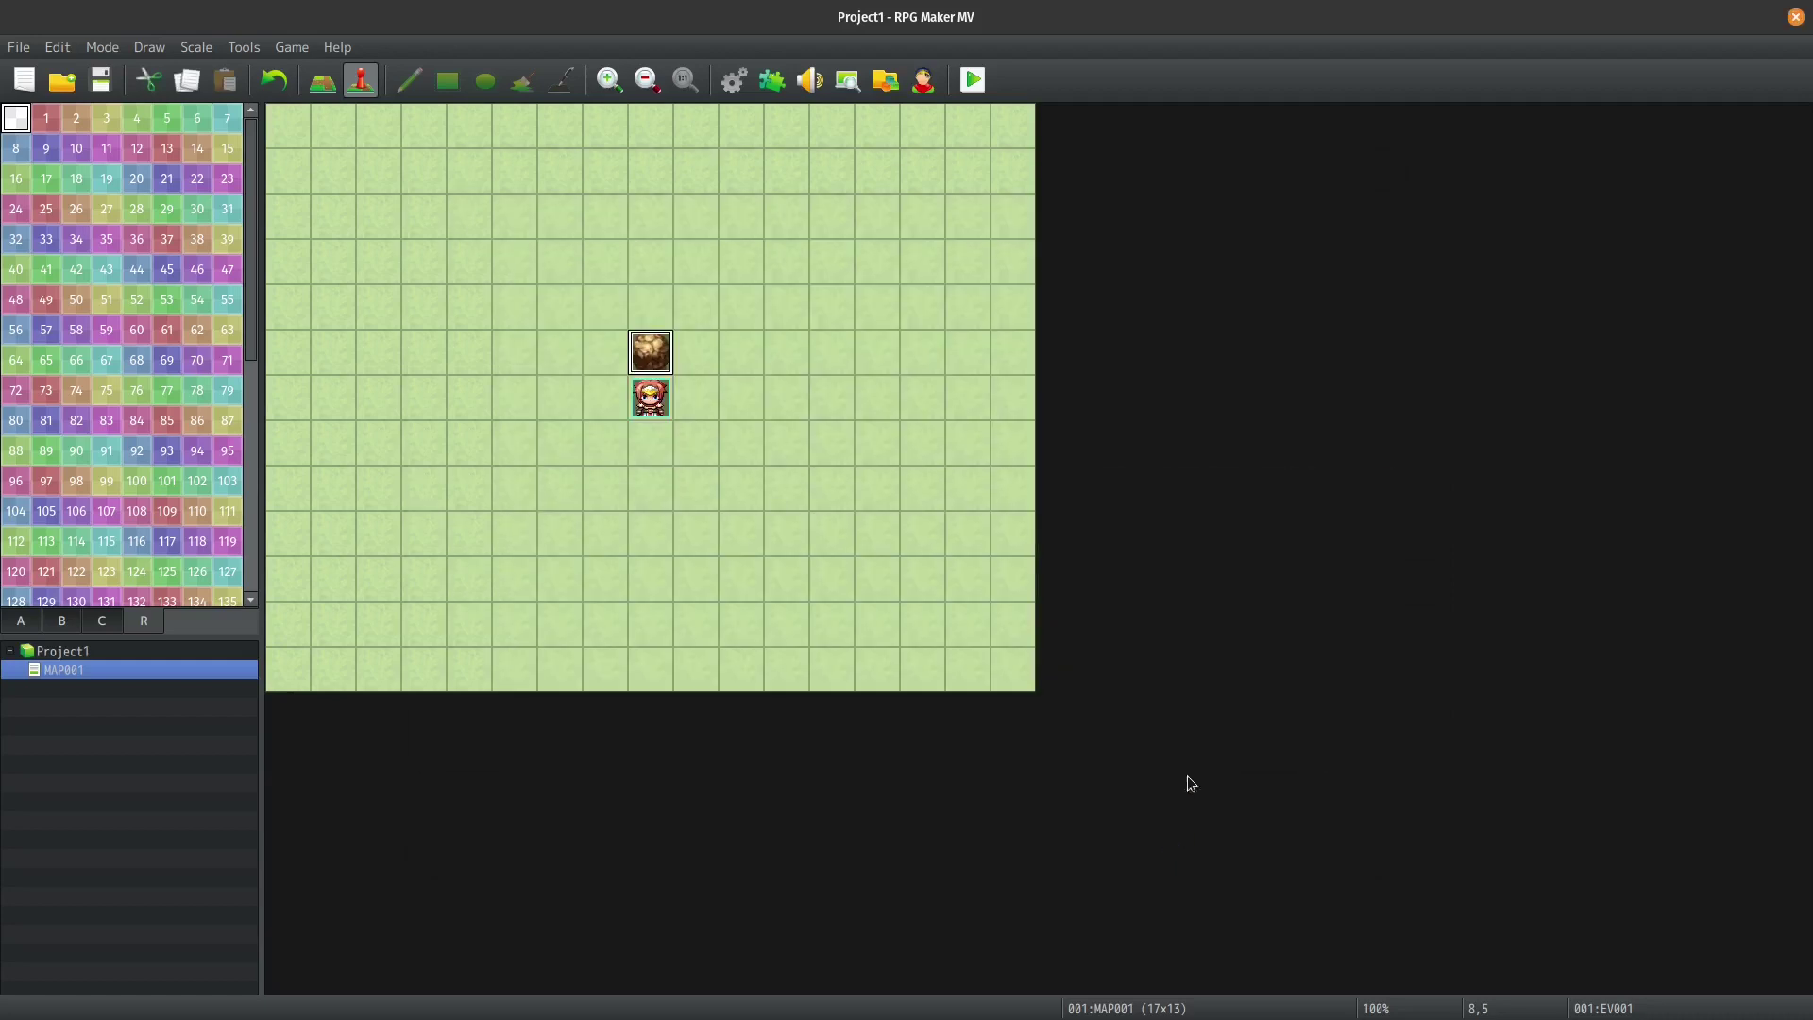
Save the game changes and start a new game in a playtest.
{"action": "left_click", "coordinate": [980, 94]}
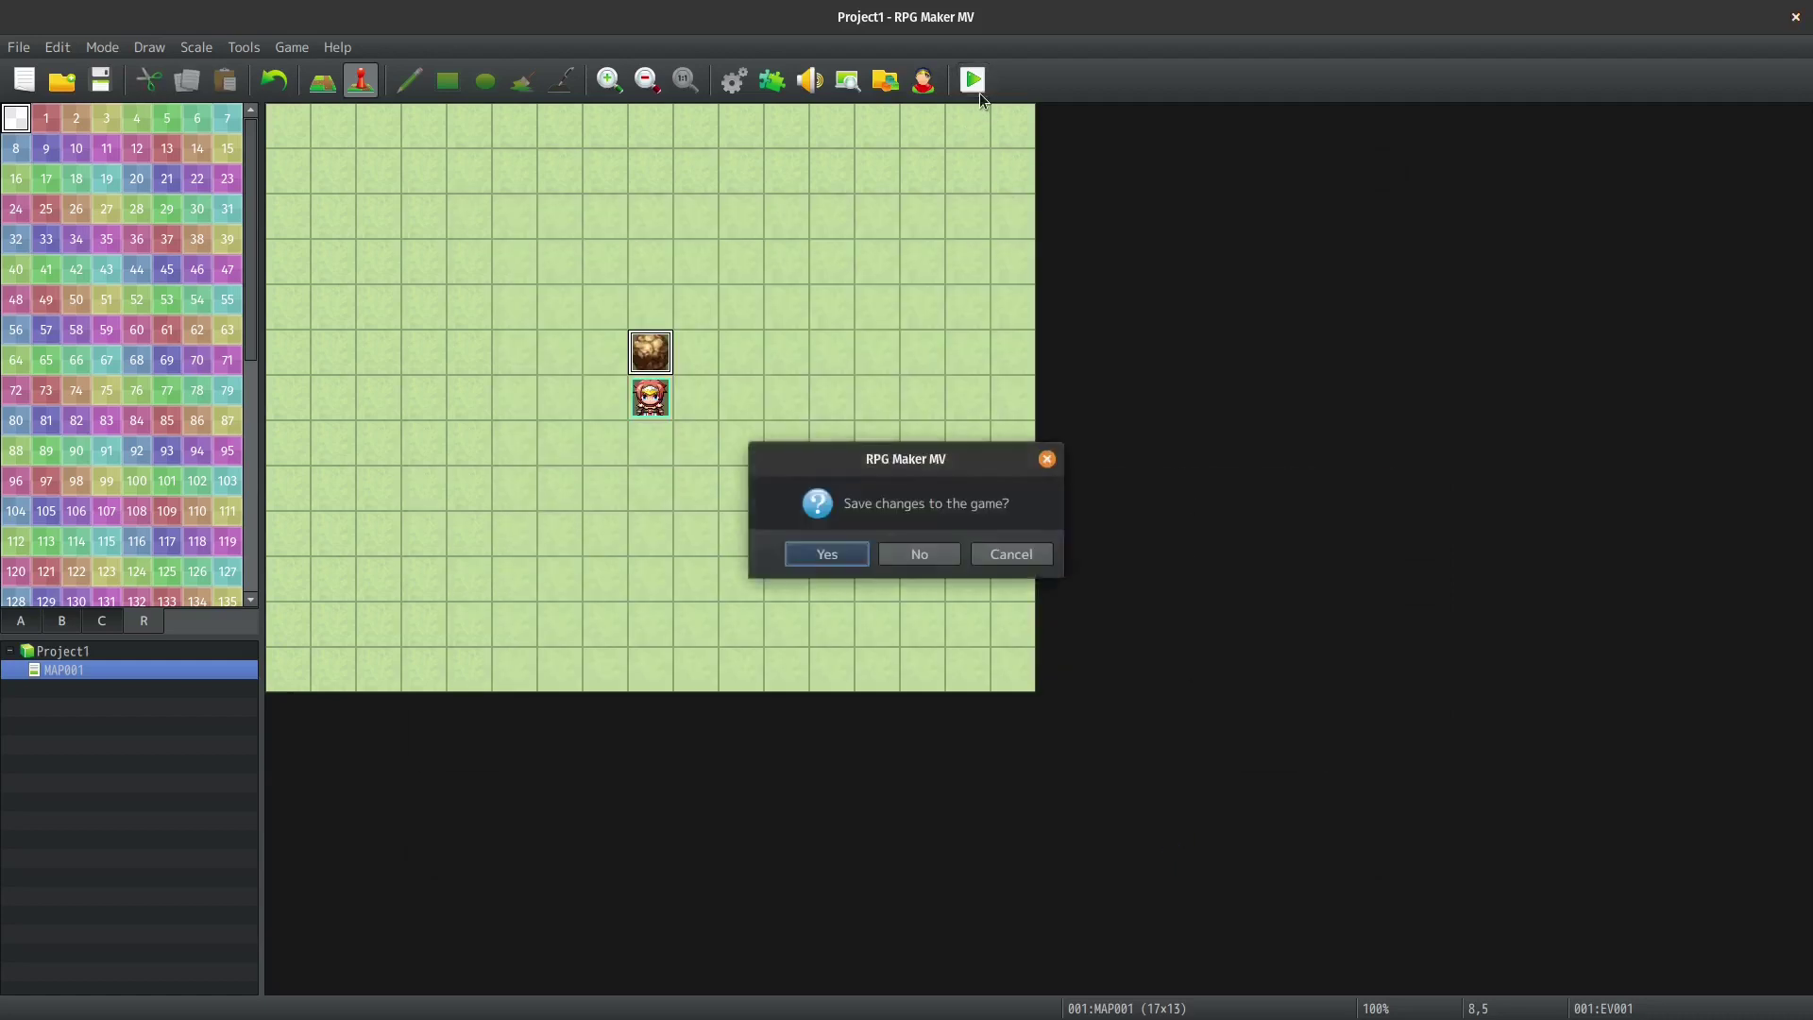
{"action": "left_click", "coordinate": [845, 561]}
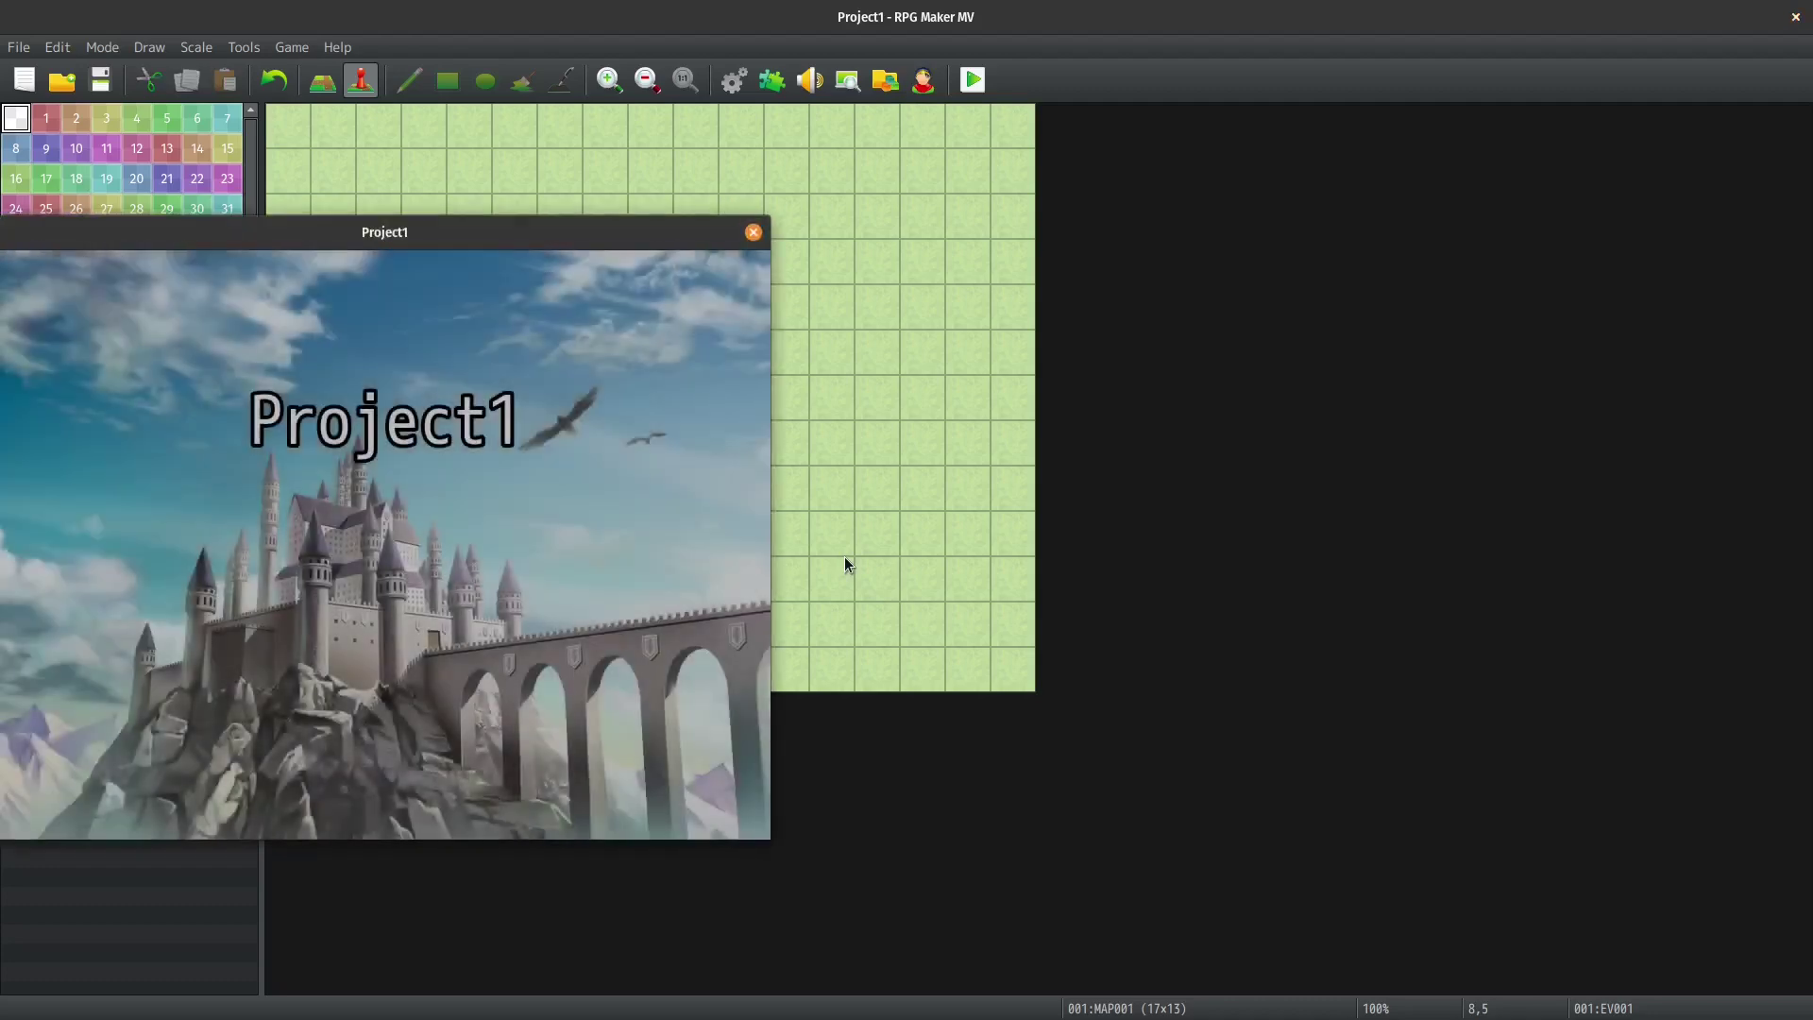
{"action": "key", "text": "Return"}
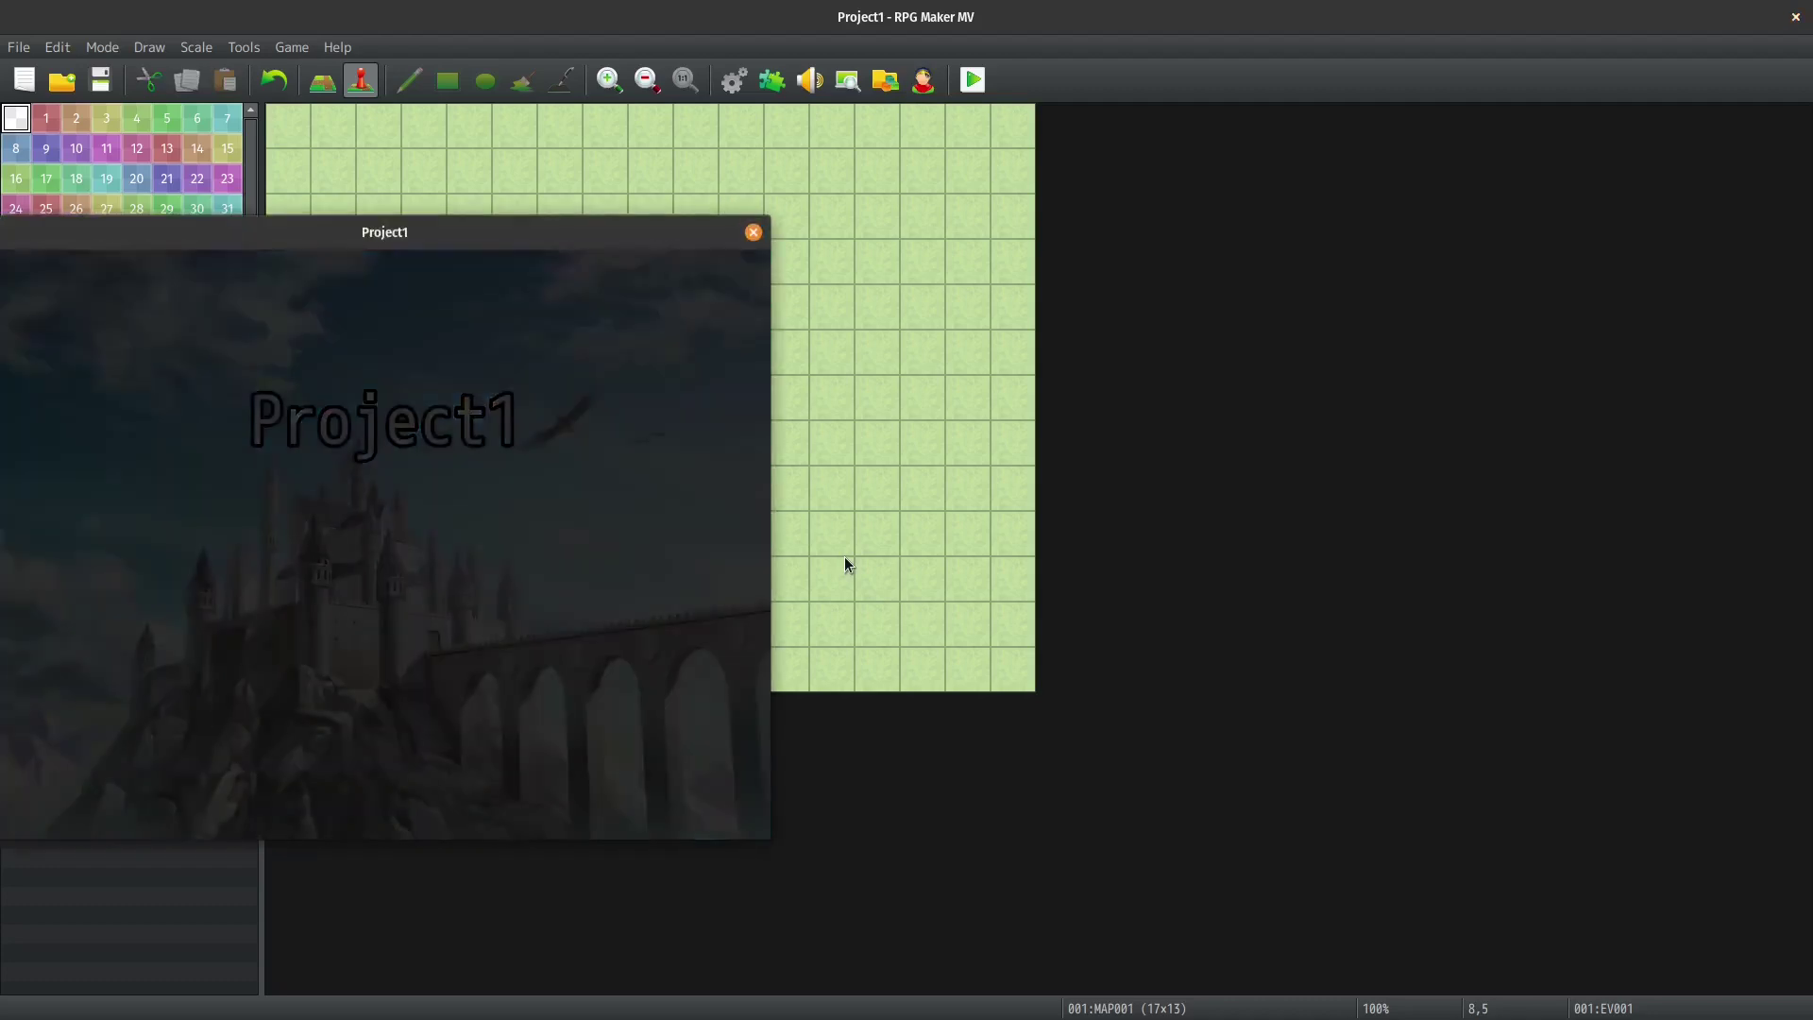
Test picking up the boulder, carrying it around in circles and throwing it to the left, and close the playtest.
{"action": "key", "text": "Up"}
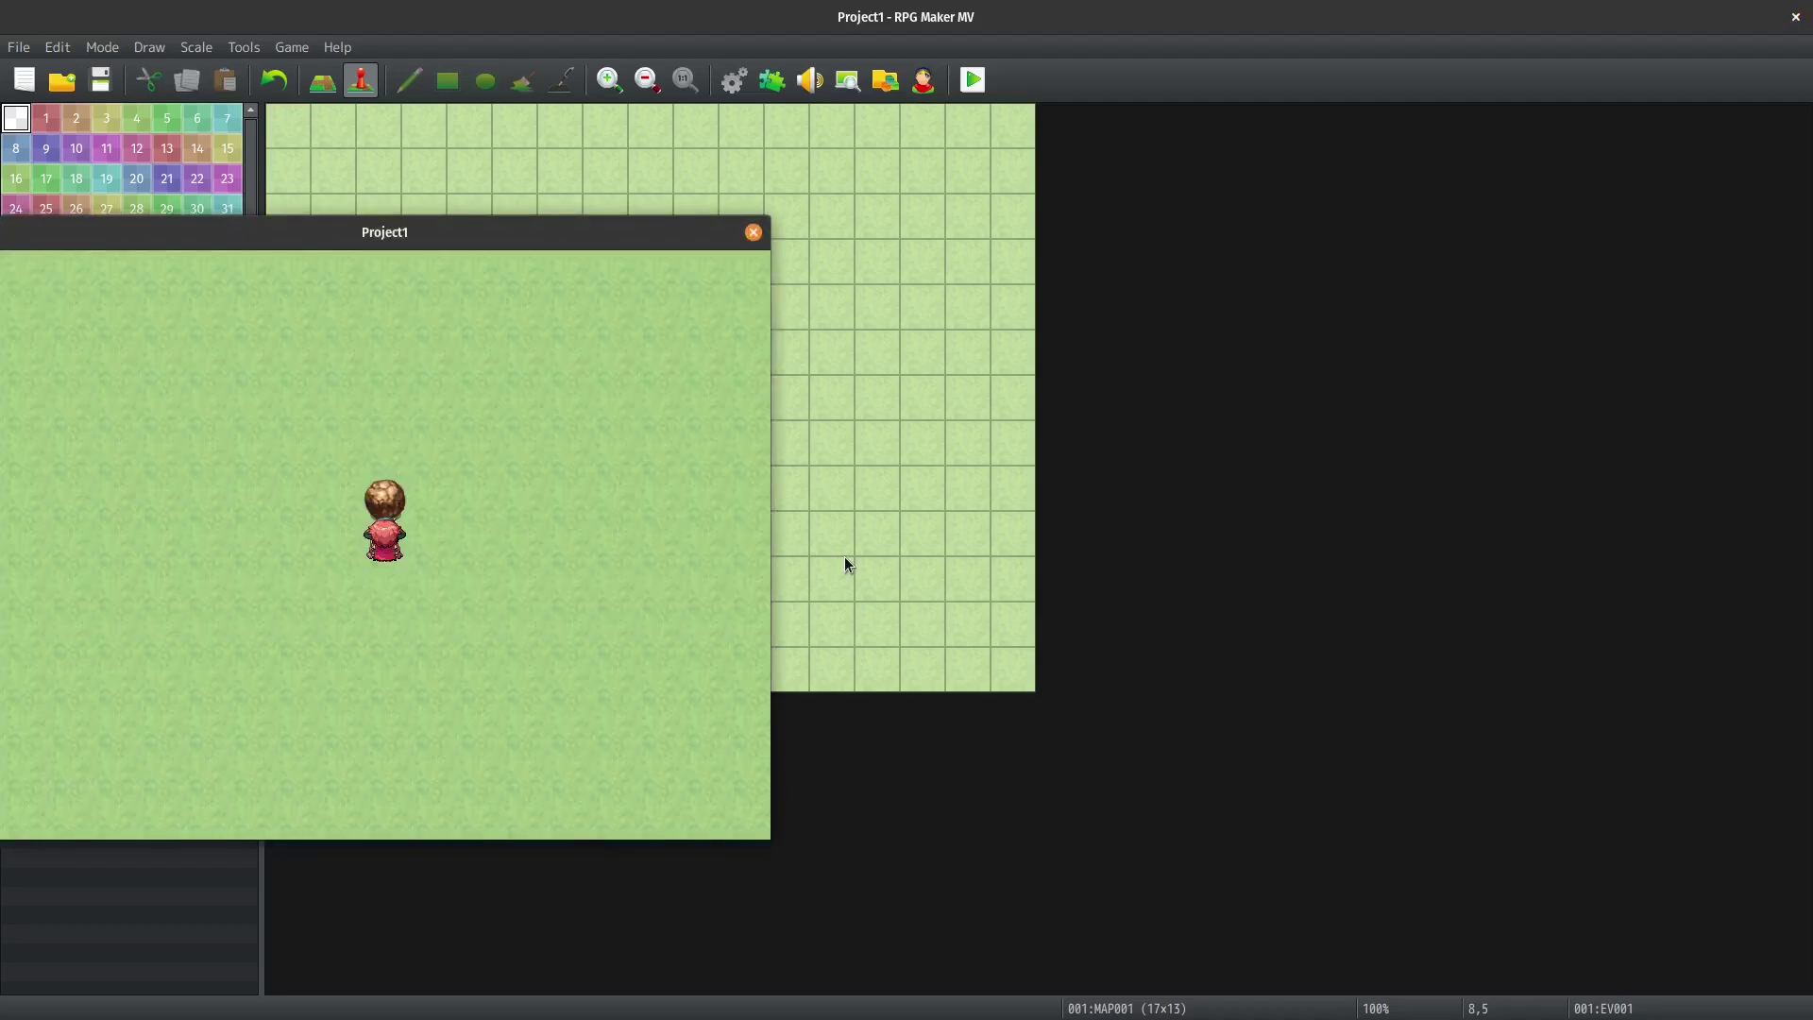
{"action": "key", "text": "Return"}
{"action": "key", "text": "Right"}
{"action": "key", "text": "Down"}
{"action": "key", "text": "Left"}
{"action": "key", "text": "Up"}
{"action": "key", "text": "Right"}
{"action": "key", "text": "Down"}
{"action": "key", "text": "Left"}
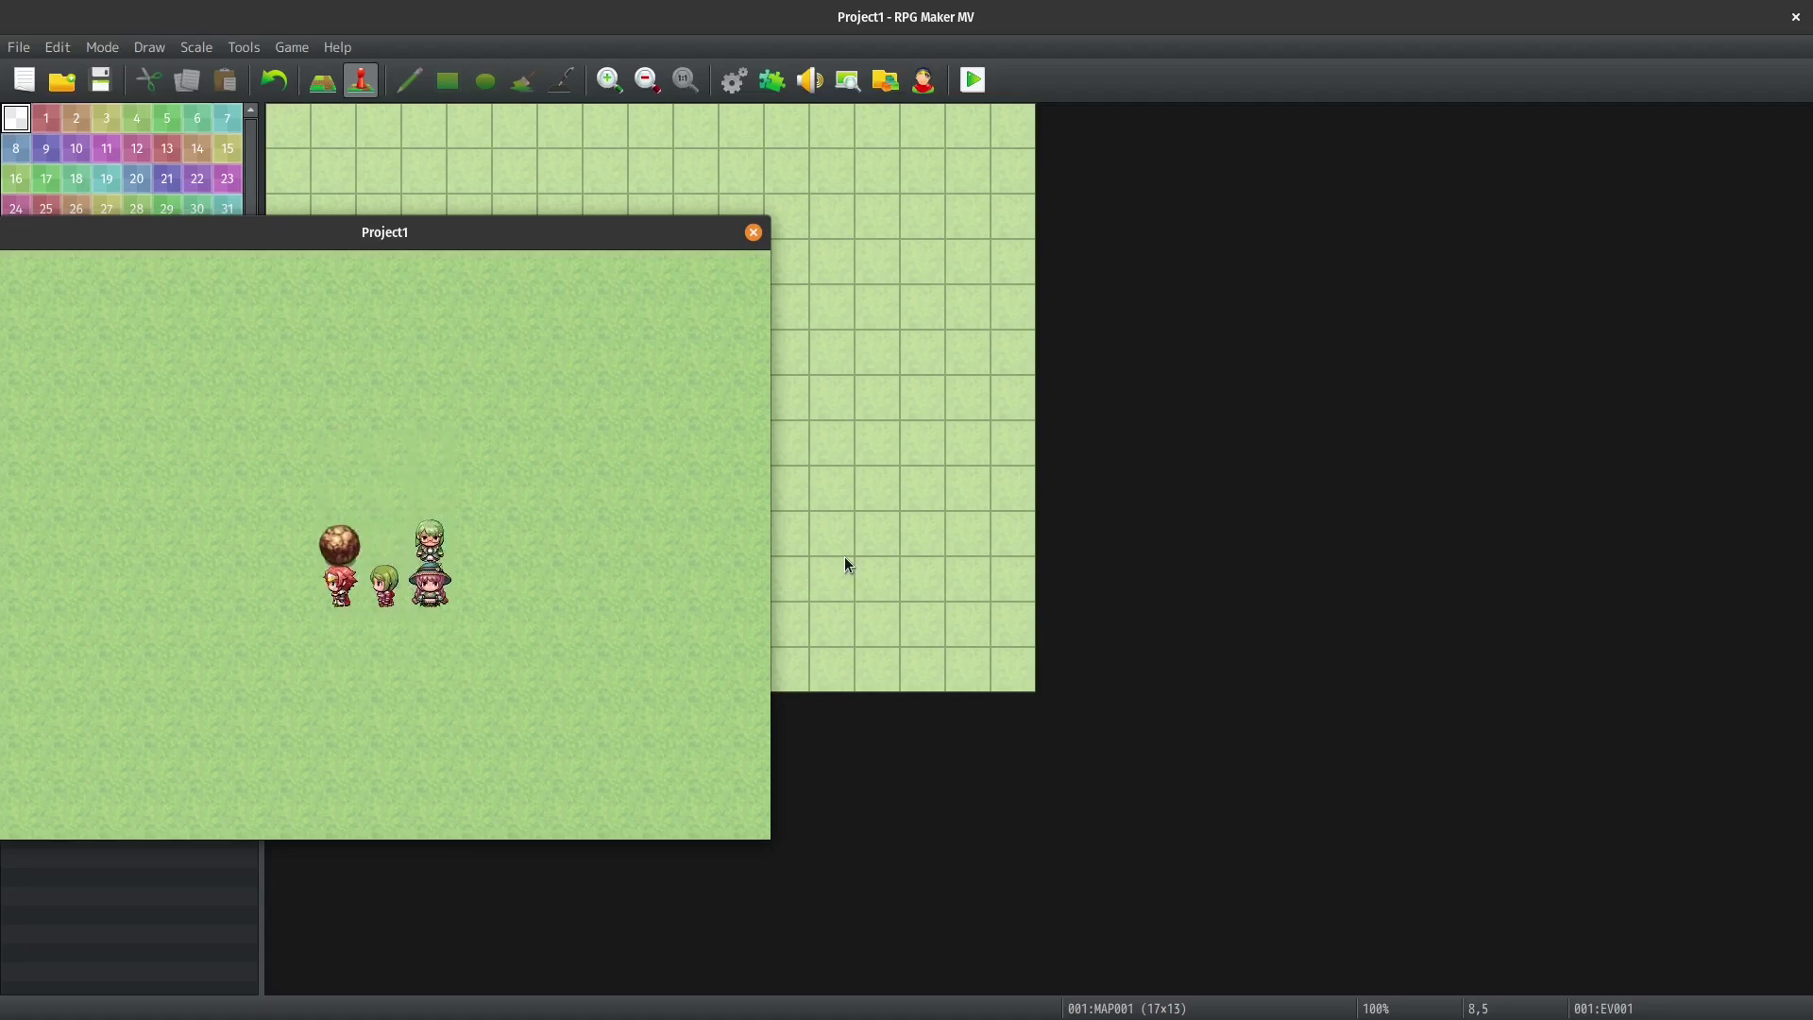
{"action": "key", "text": "Return"}
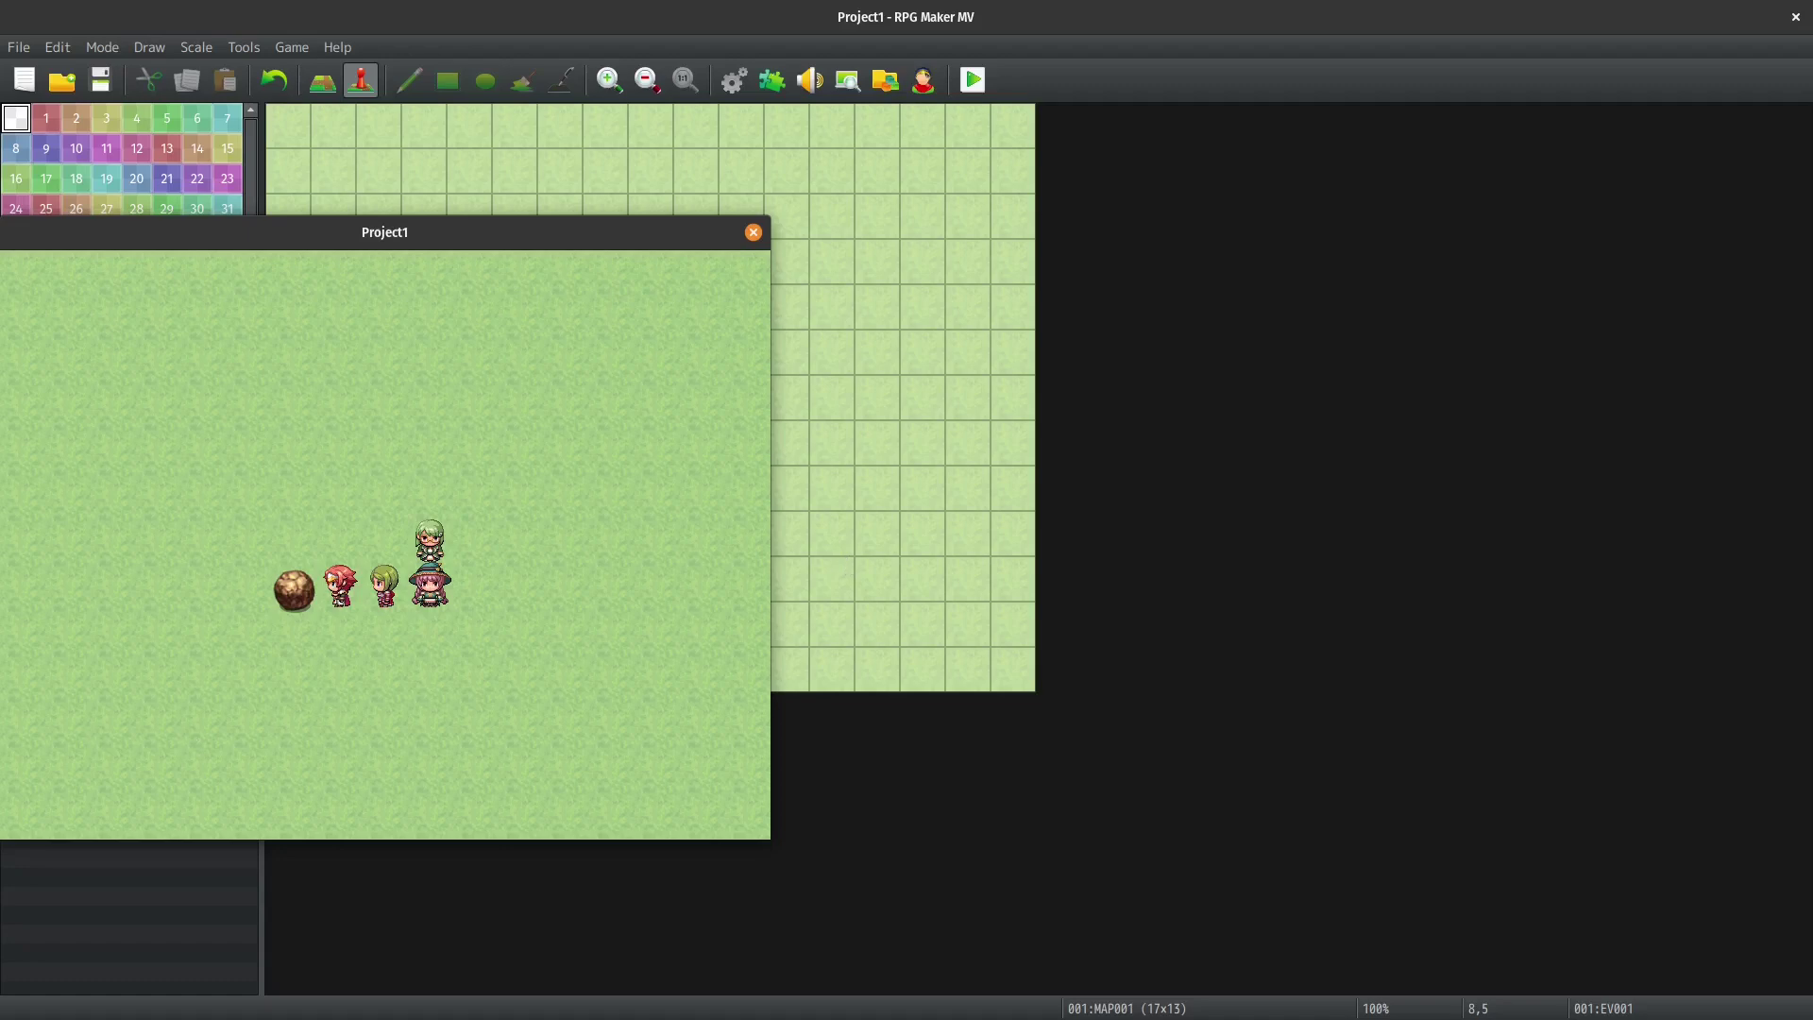
{"action": "left_click", "coordinate": [754, 233]}
Reopen the boulder event and copy the comment text "throw" from the Lilac_ThrowableEvents help instructions.
{"action": "double_click", "coordinate": [662, 354]}
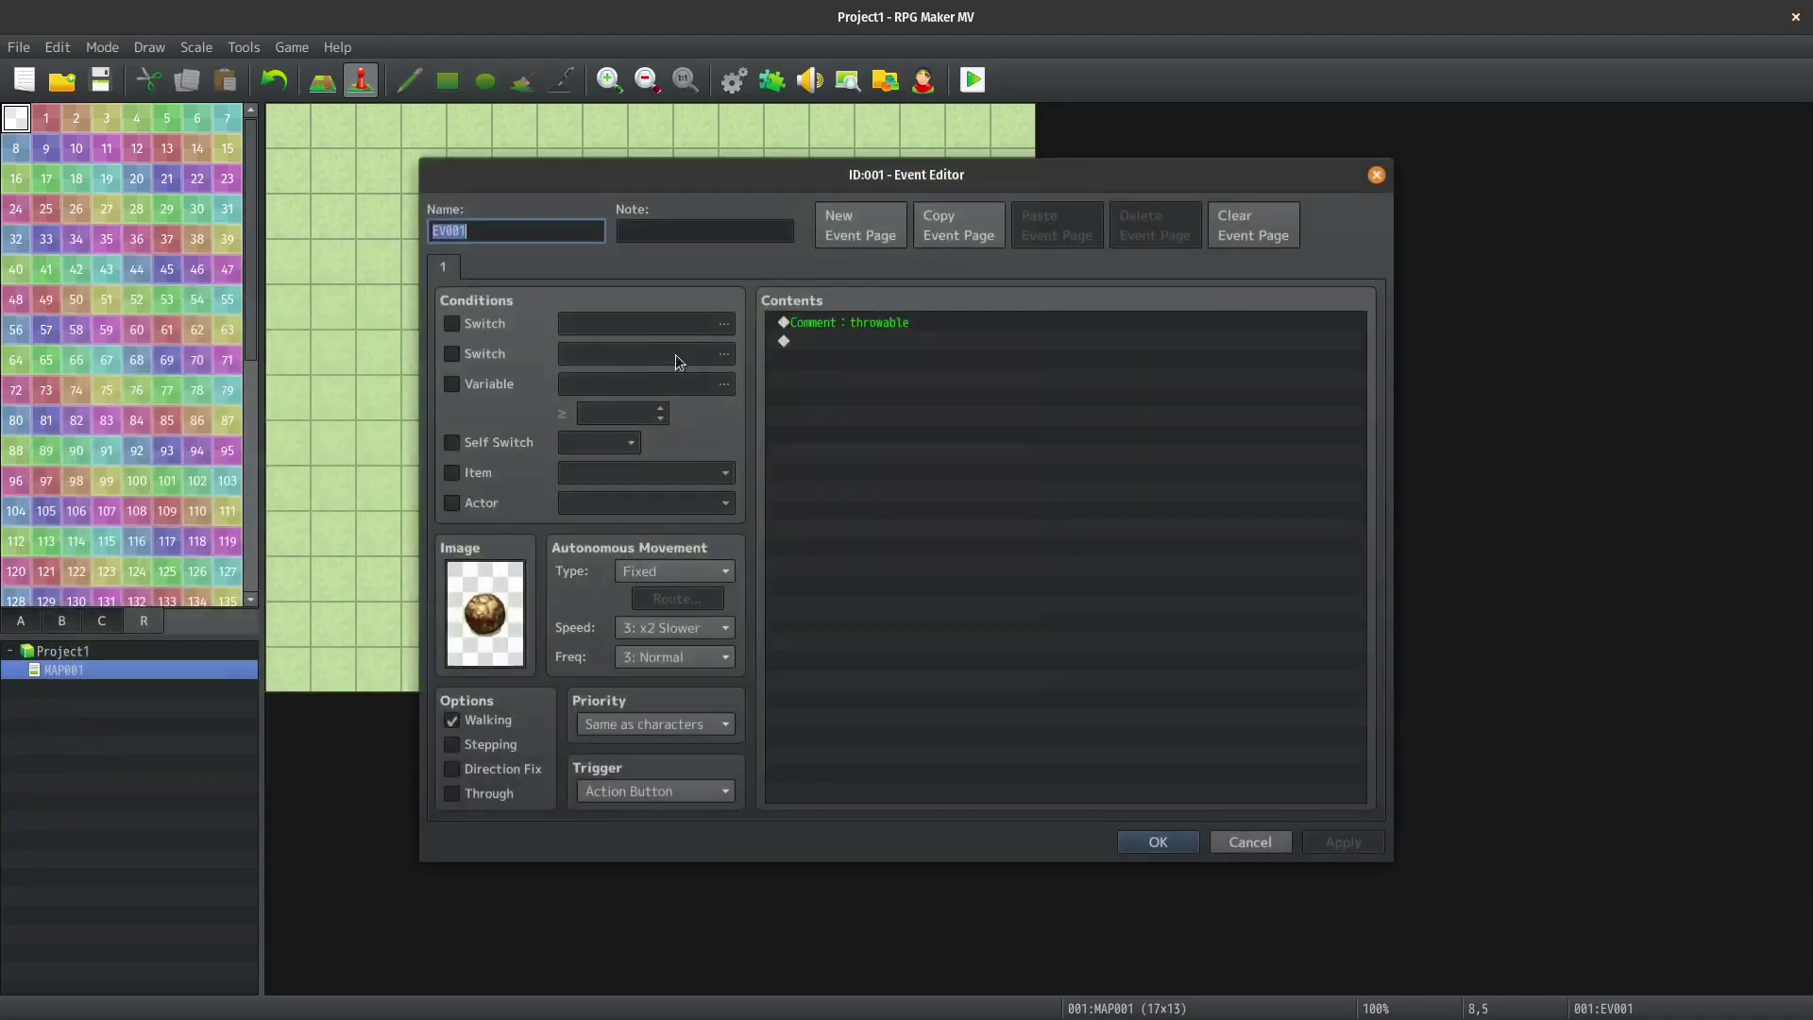
{"action": "double_click", "coordinate": [847, 344]}
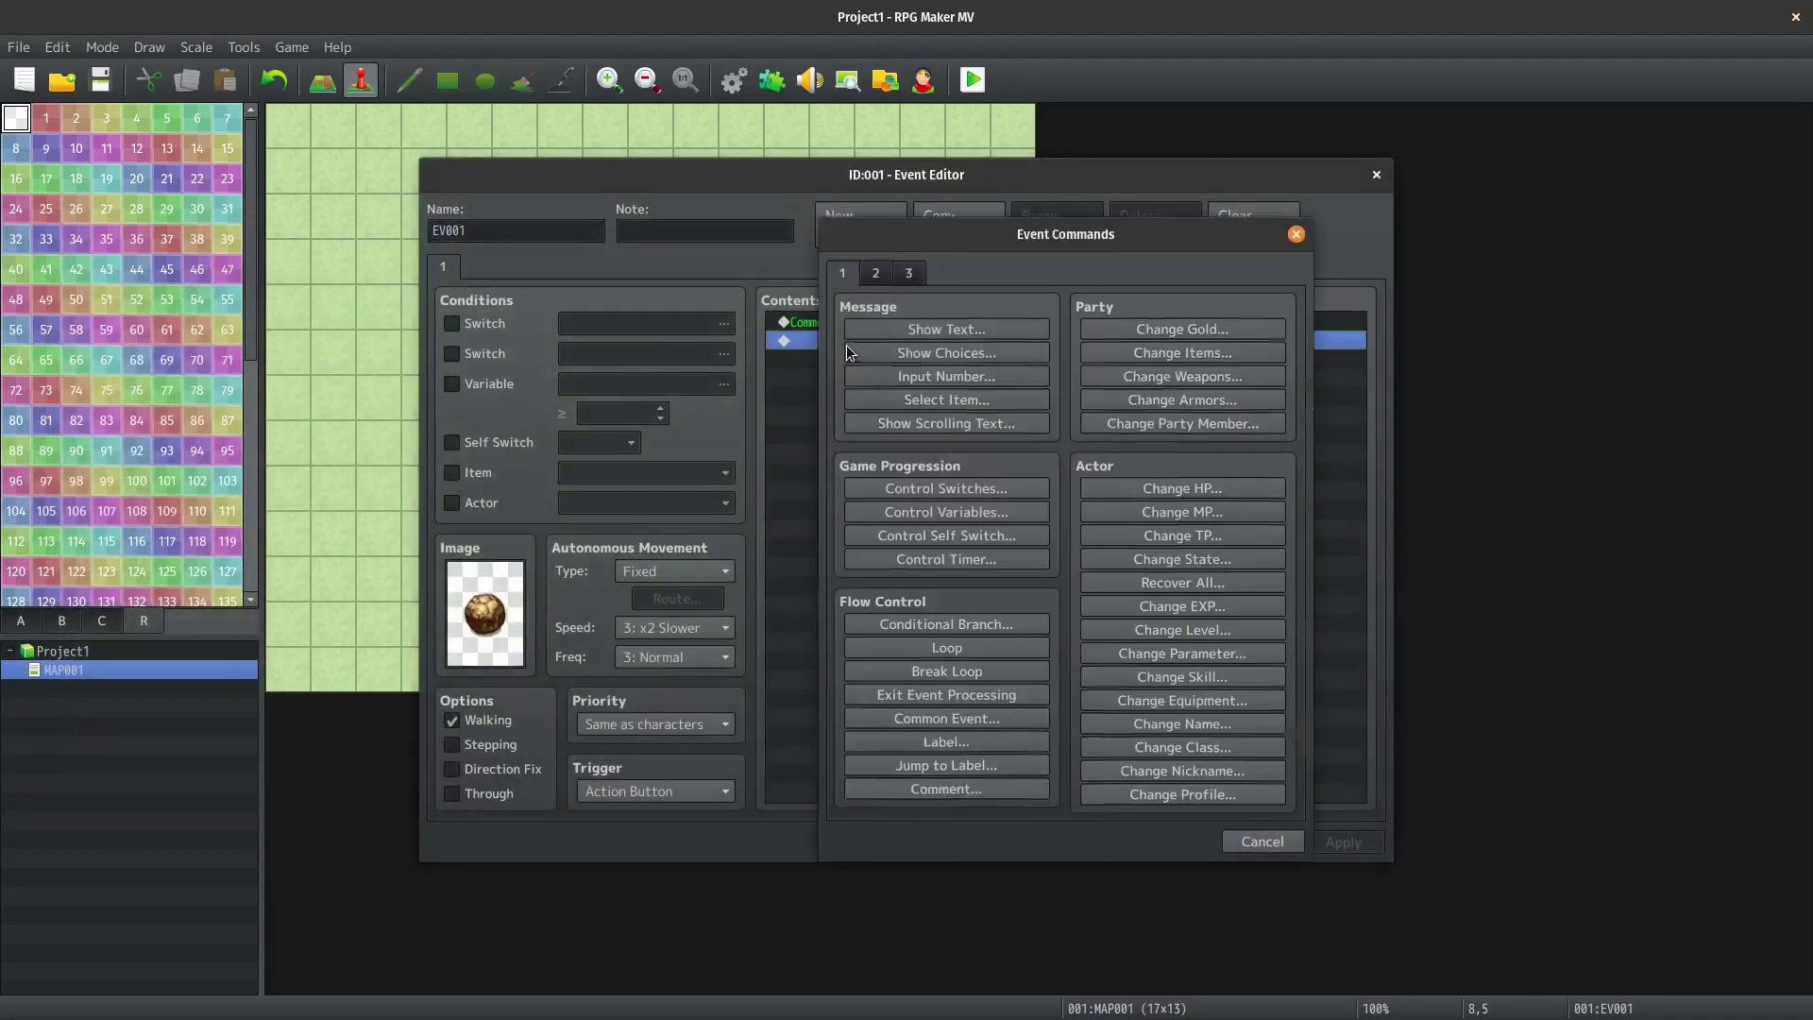
{"action": "left_click", "coordinate": [895, 789]}
{"action": "key", "text": "F1"}
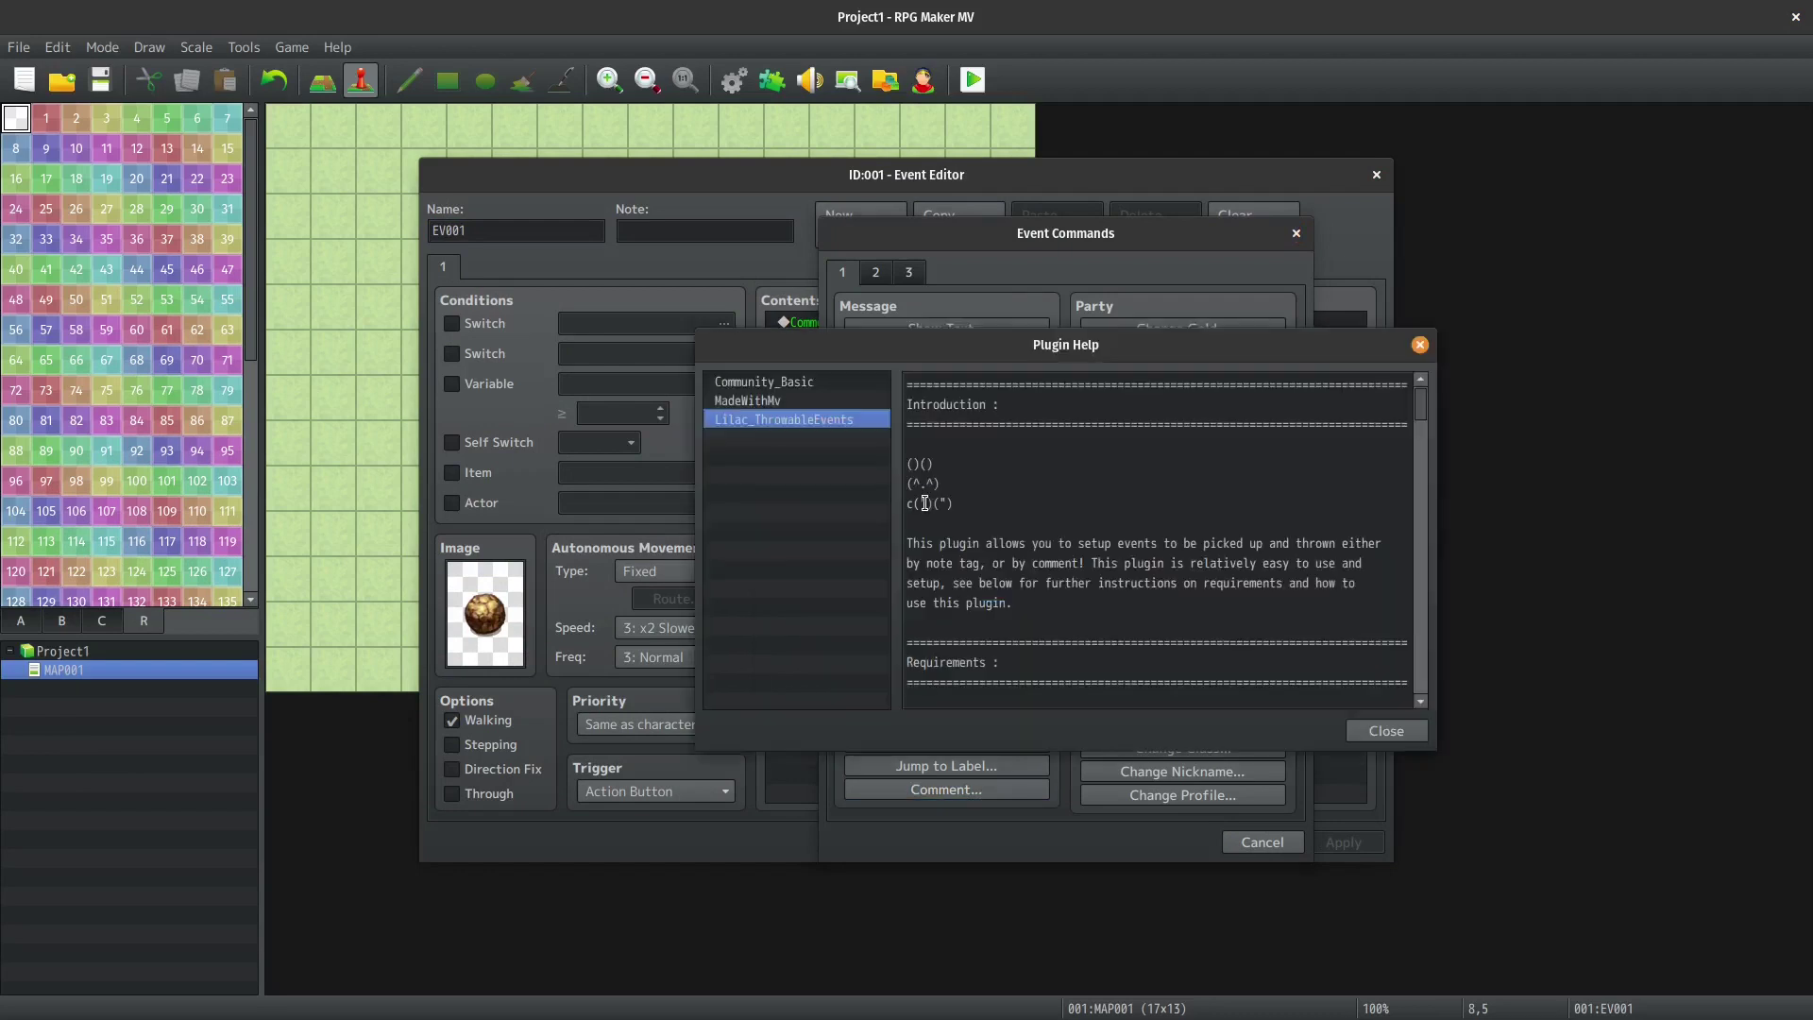
{"action": "scroll", "coordinate": [1101, 436], "scroll_direction": "down", "scroll_amount": 1}
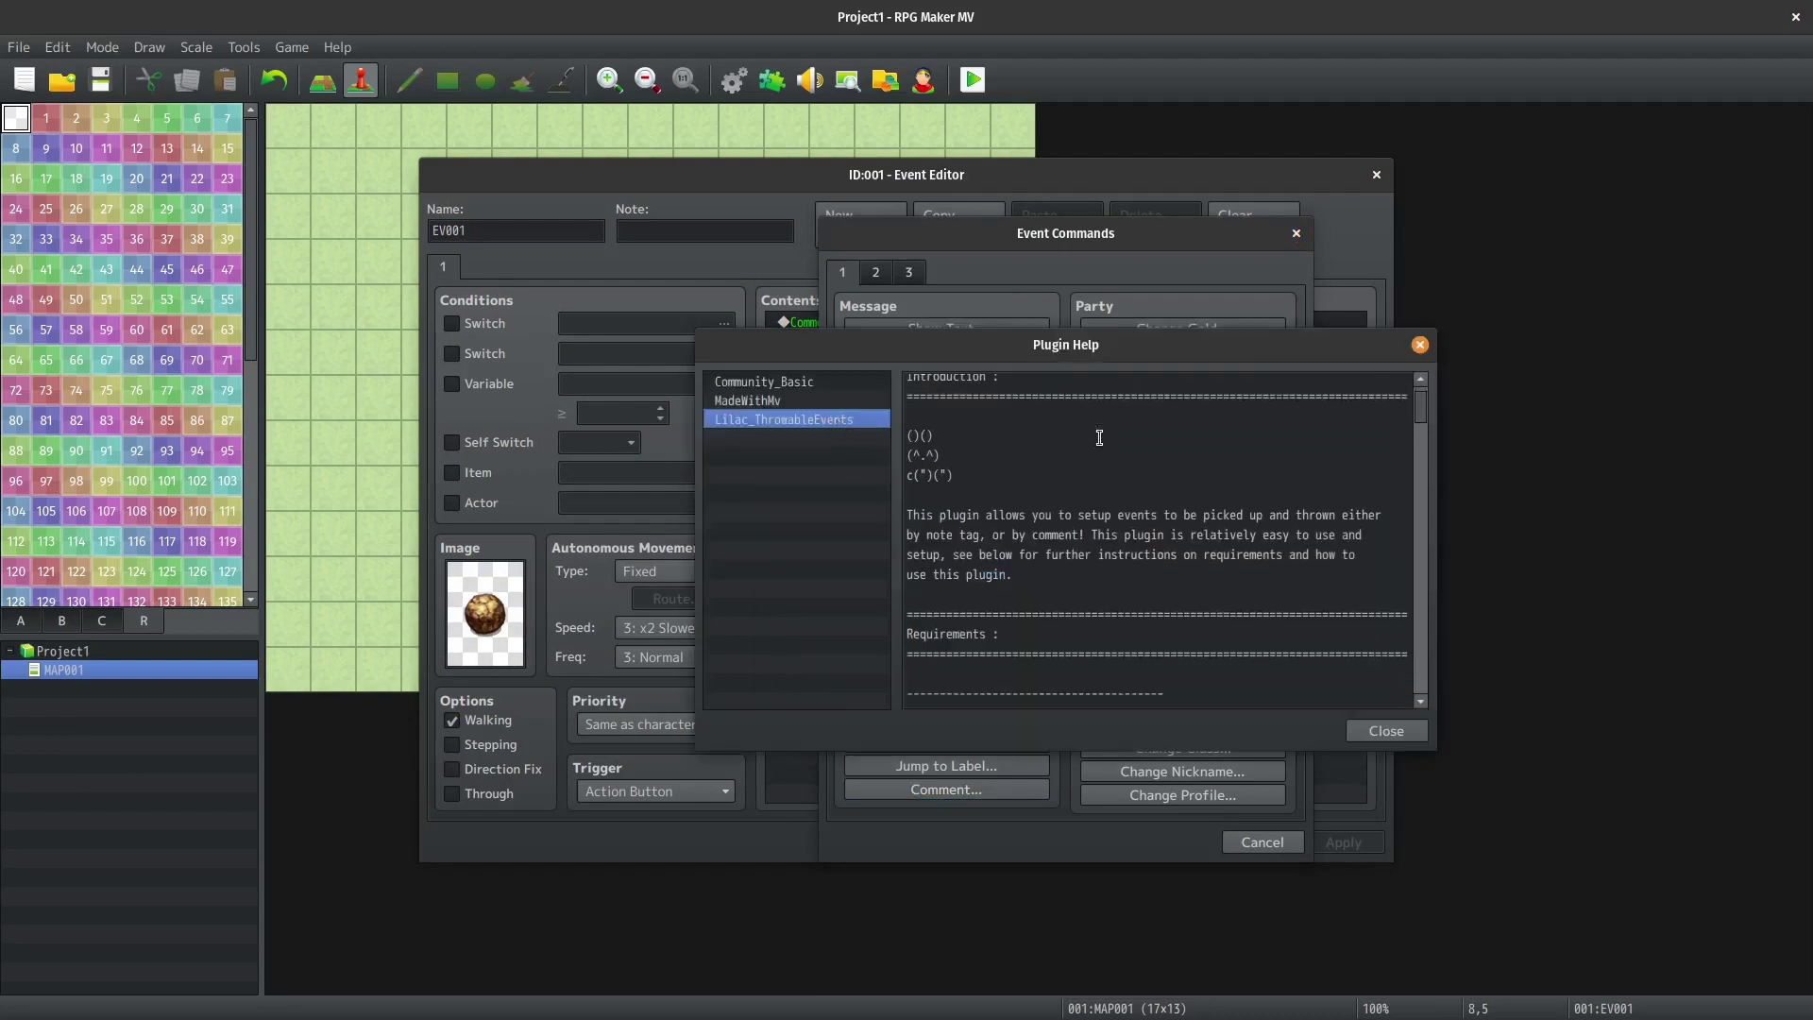
{"action": "left_click_drag", "start_coordinate": [1426, 409], "coordinate": [1442, 474]}
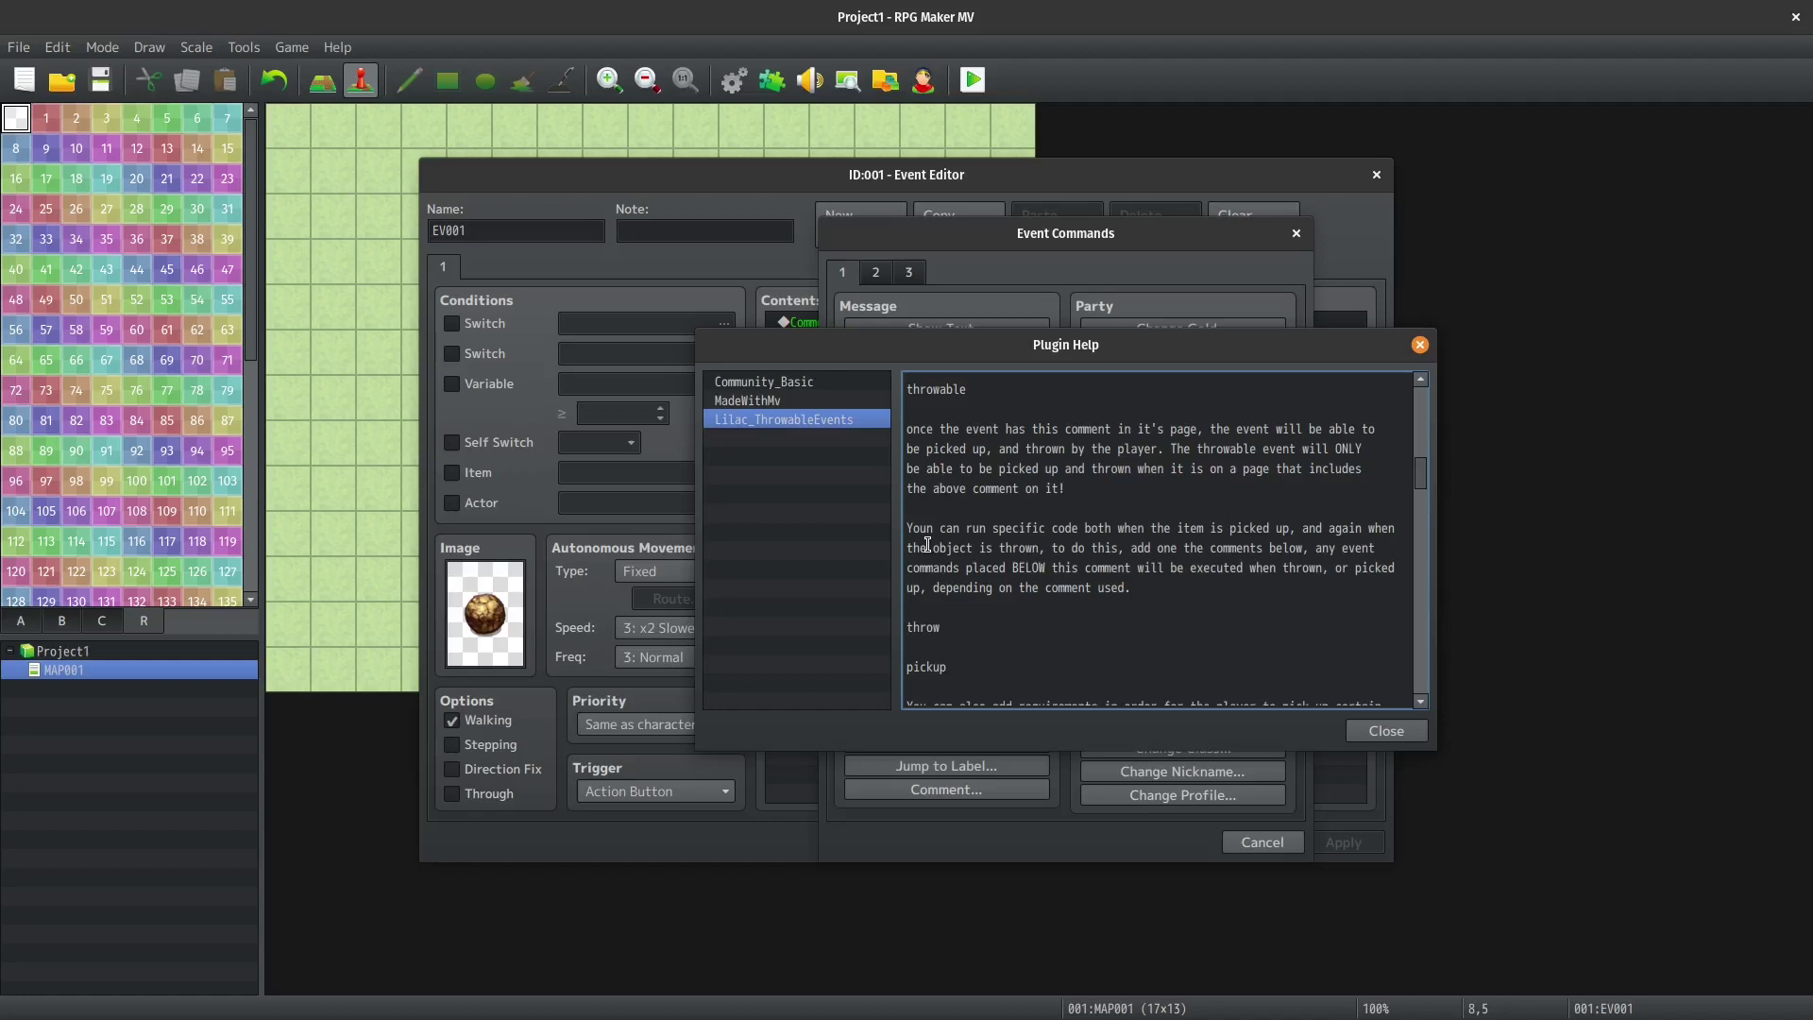
{"action": "double_click", "coordinate": [917, 631]}
{"action": "key", "text": "ctrl+c"}
Add a comment reading "throw" below the throwable comment in the boulder event.
{"action": "left_click", "coordinate": [947, 788]}
{"action": "key", "text": "ctrl+v"}
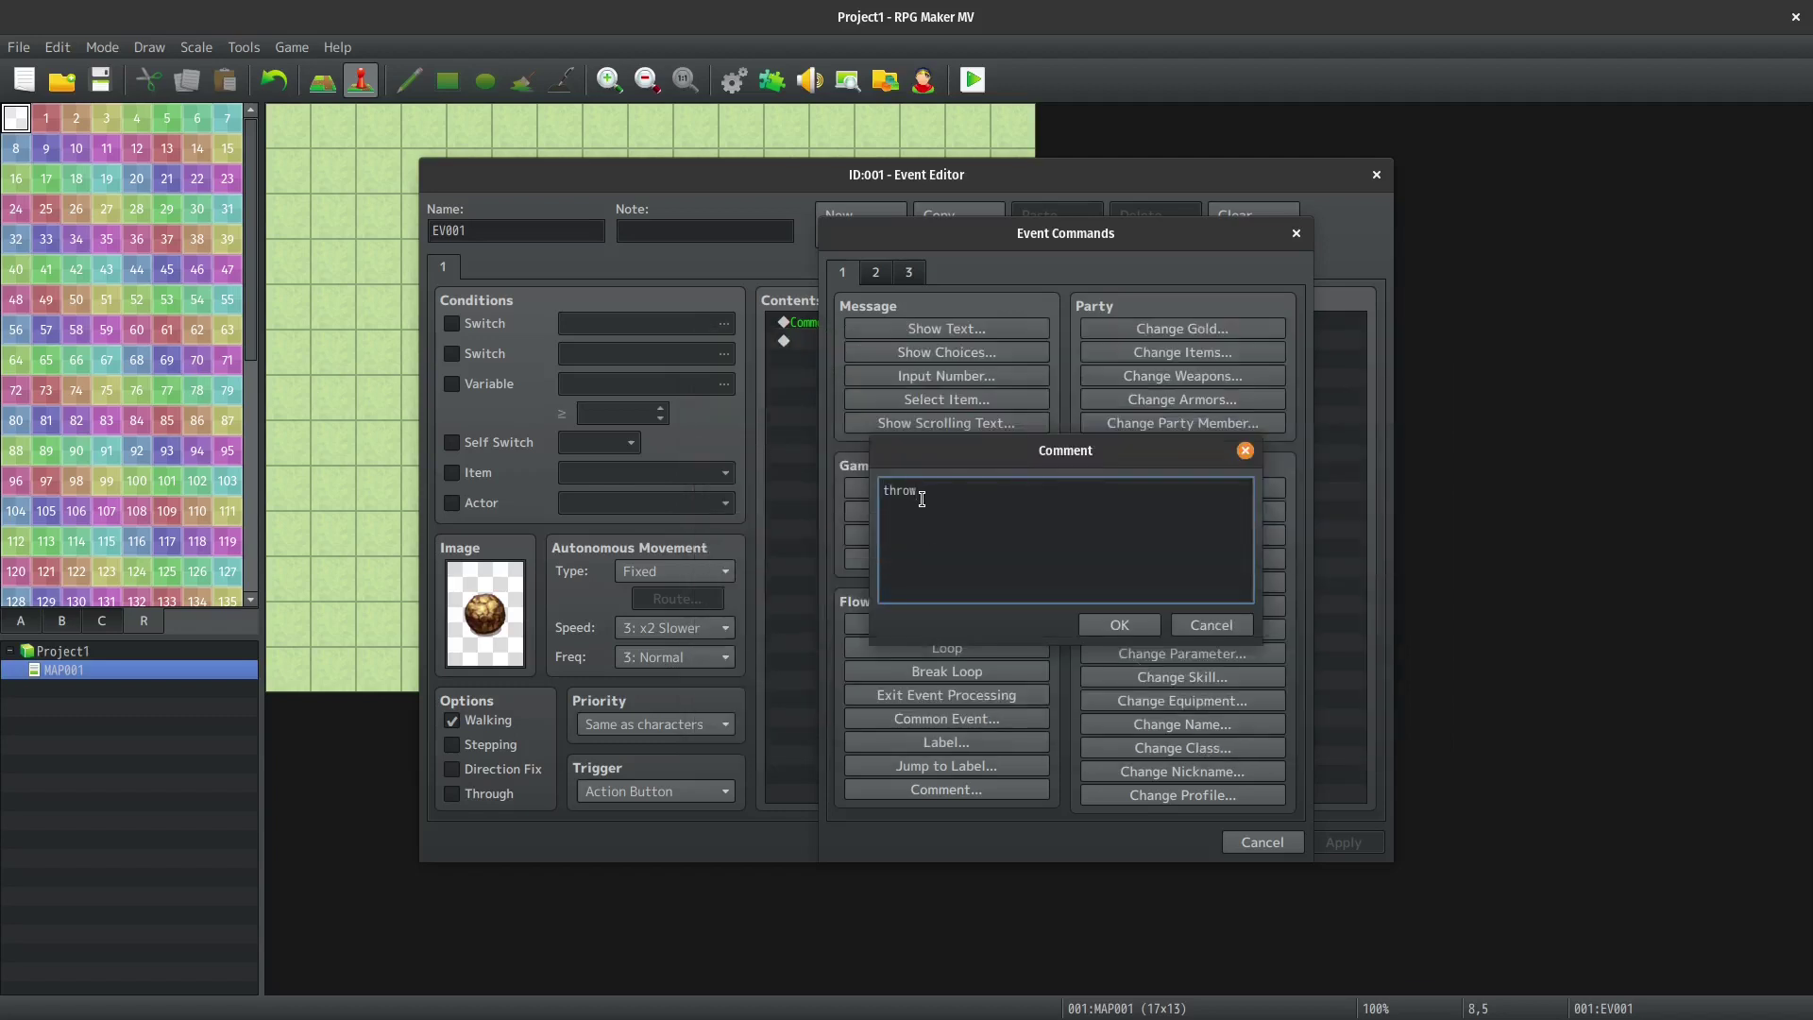
{"action": "key", "text": "ctrl+Return"}
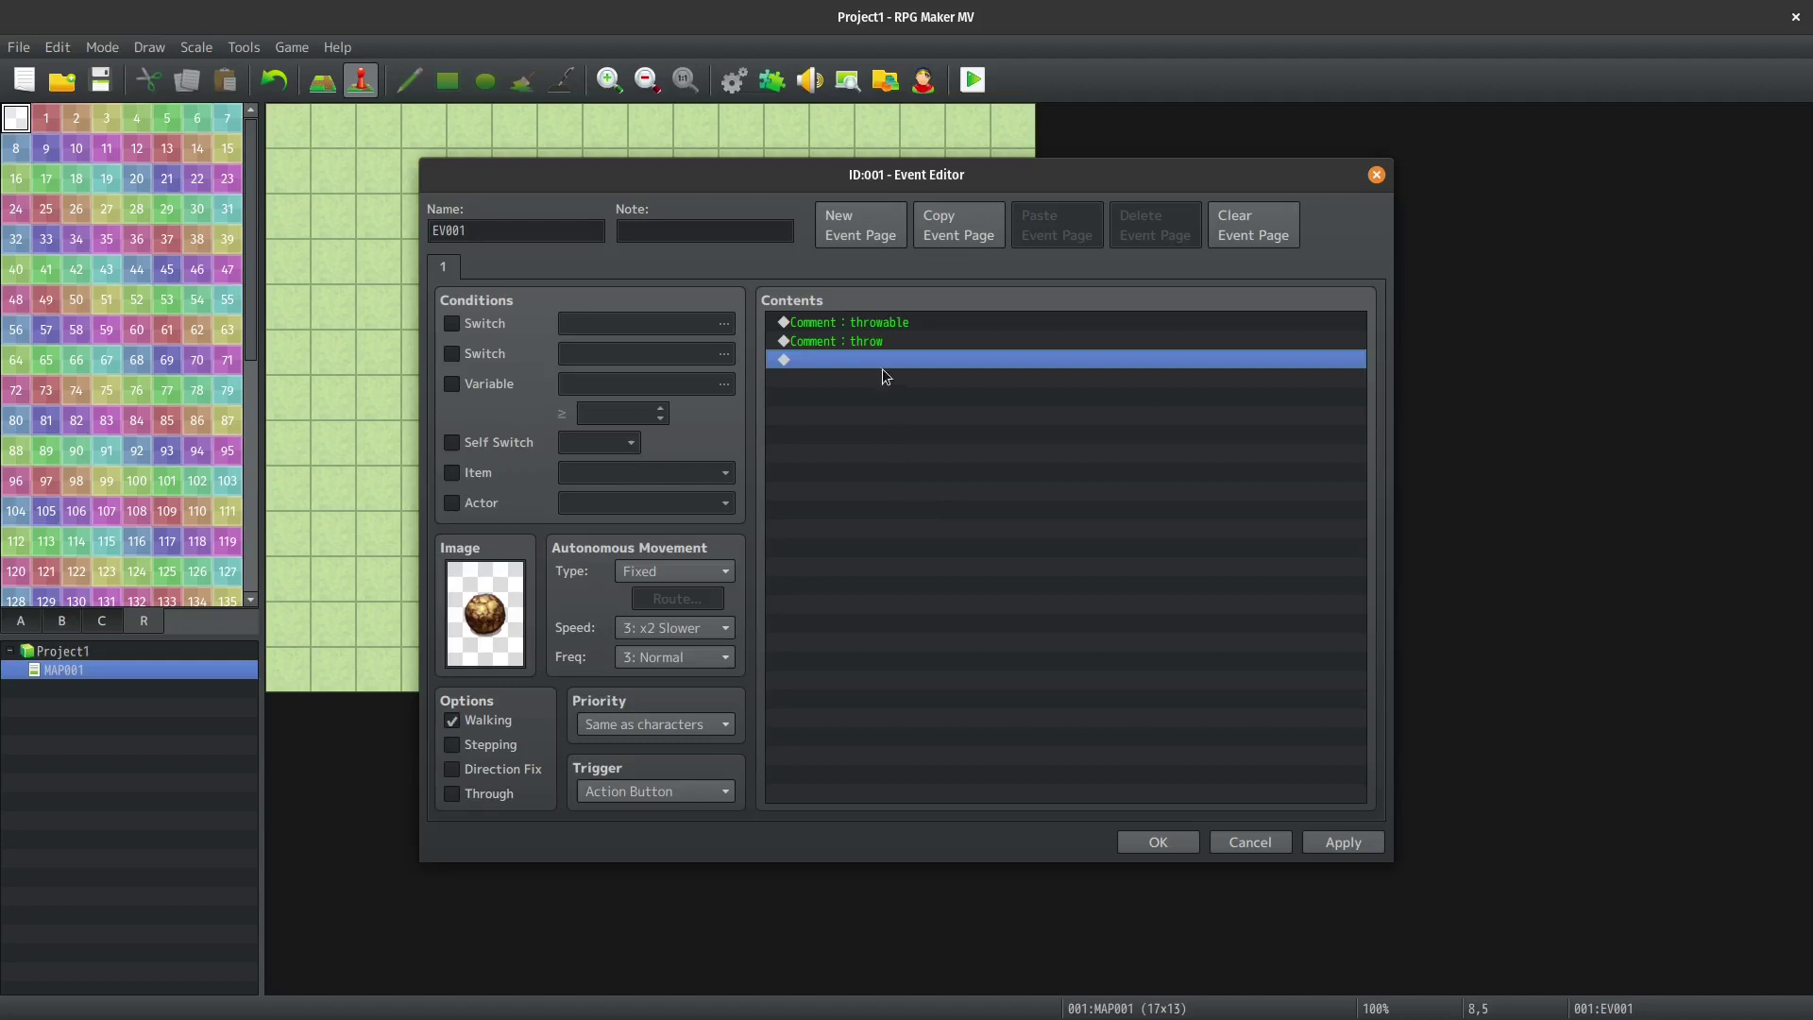
Duplicate the throw comment within the boulder event's contents.
{"action": "left_click", "coordinate": [843, 342]}
{"action": "key", "text": "ctrl+c"}
{"action": "key", "text": "ctrl+v"}
{"action": "left_click", "coordinate": [843, 342]}
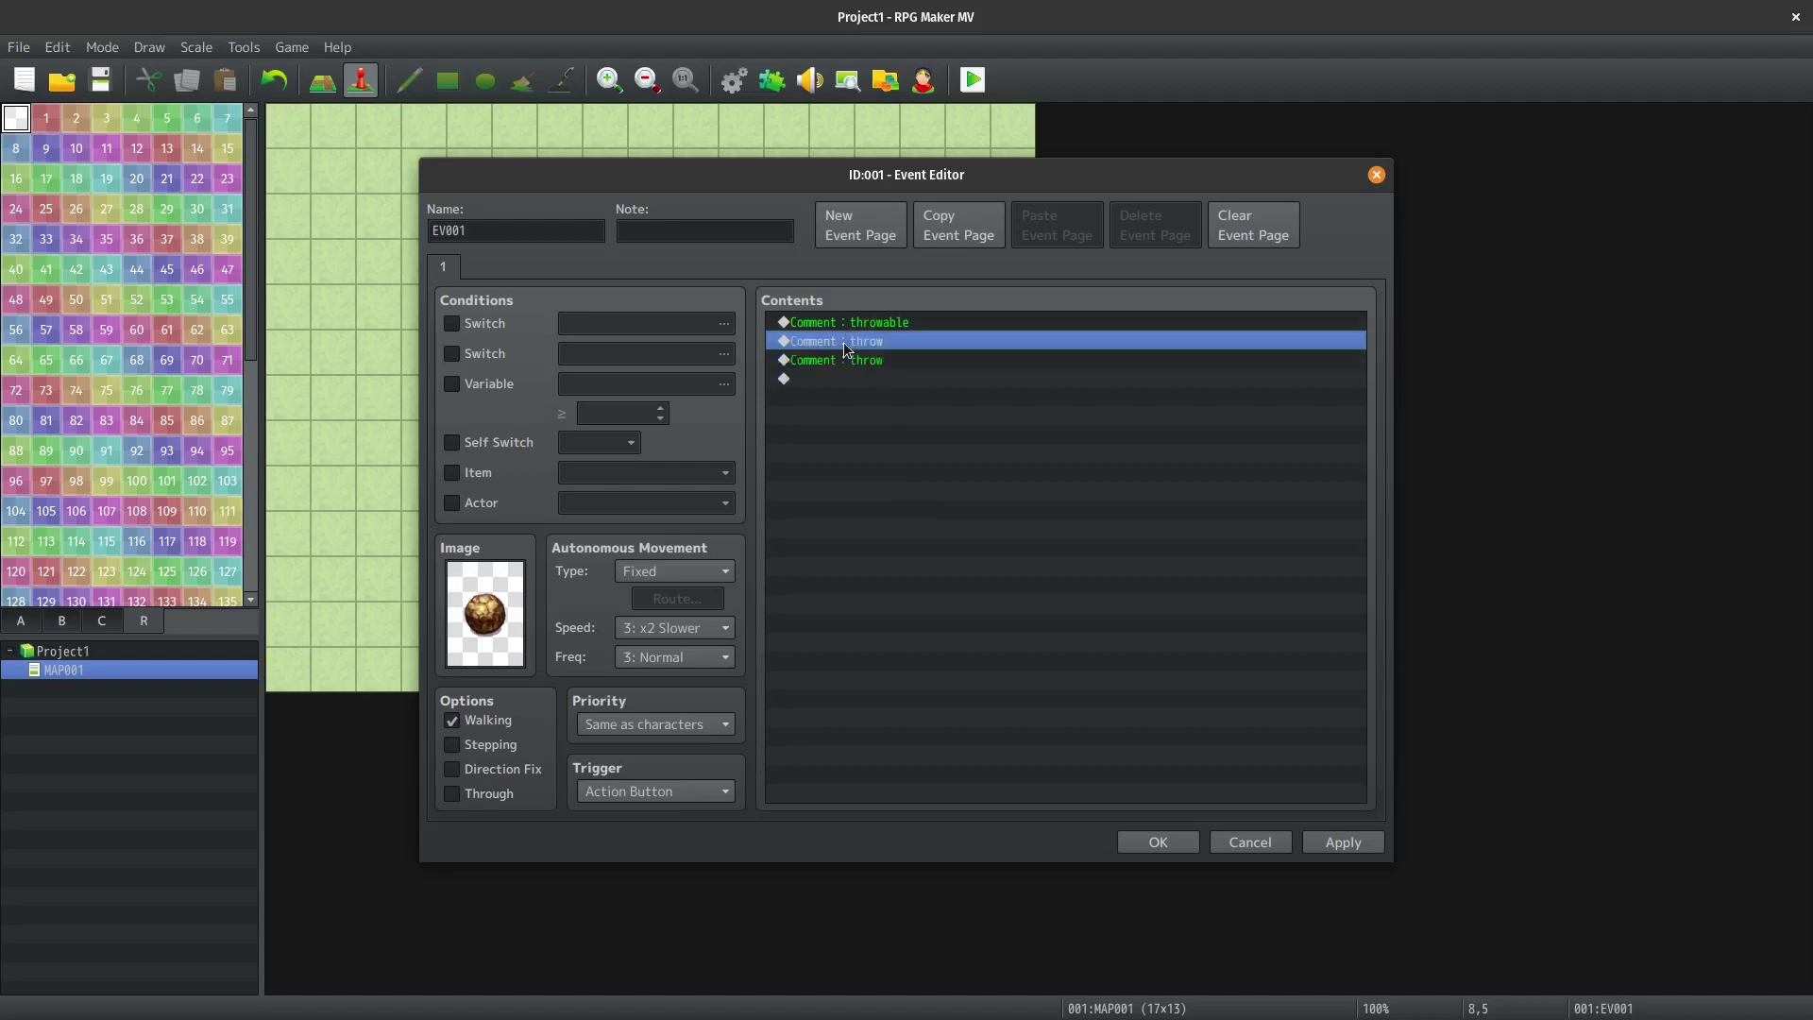
Change the text of the upper throw comment to "pickup".
{"action": "double_click", "coordinate": [848, 346]}
{"action": "key", "text": "Escape"}
{"action": "key", "text": "space"}
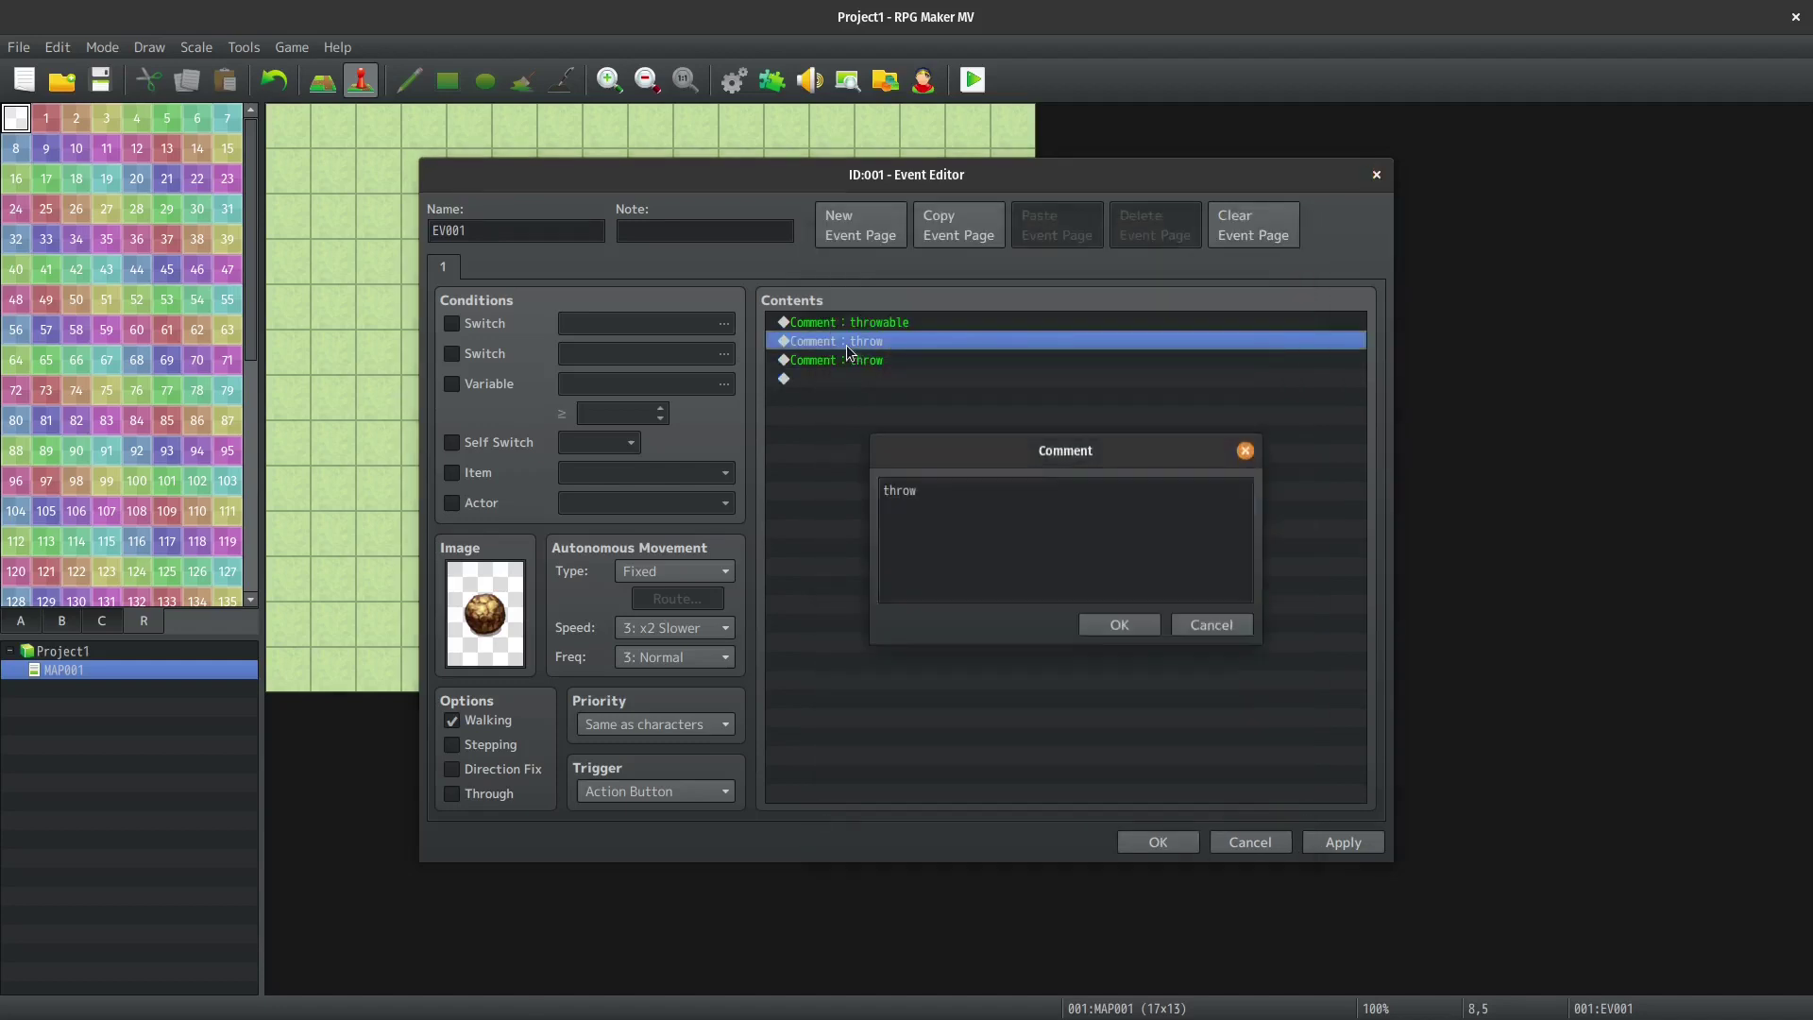
{"action": "double_click", "coordinate": [932, 492]}
{"action": "type", "text": "pickup"}
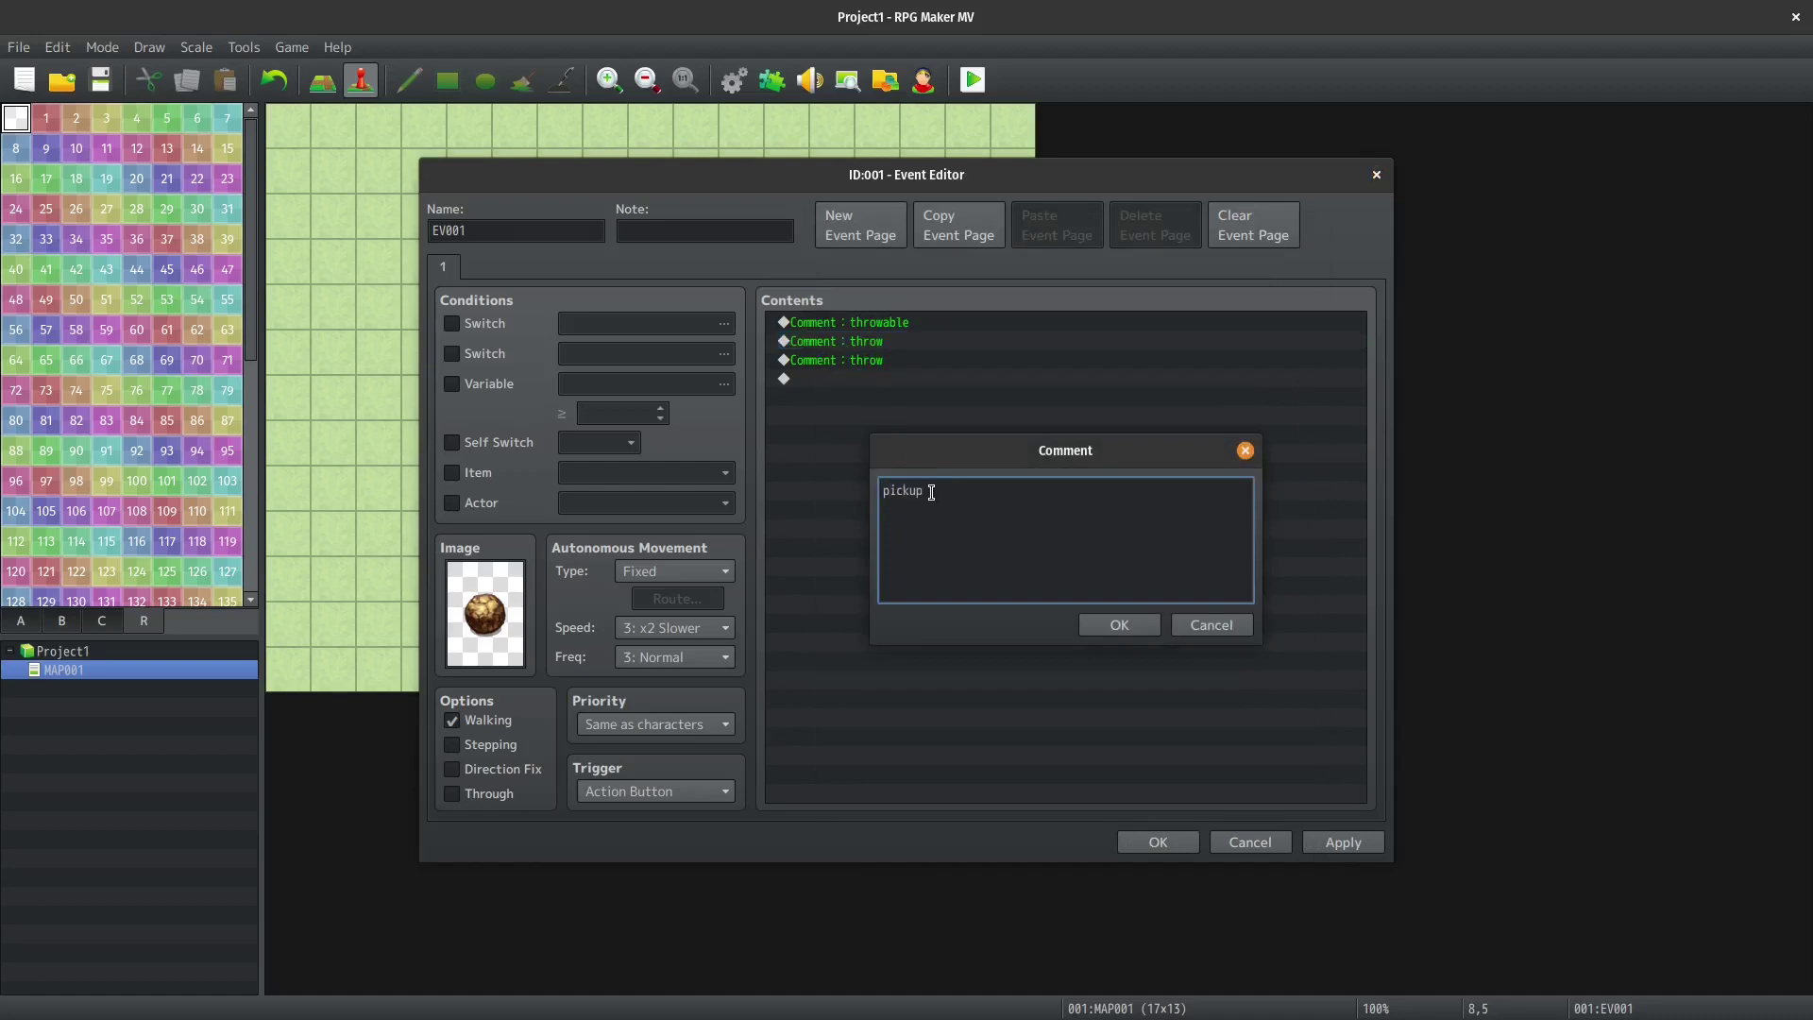
{"action": "key", "text": "ctrl+Return"}
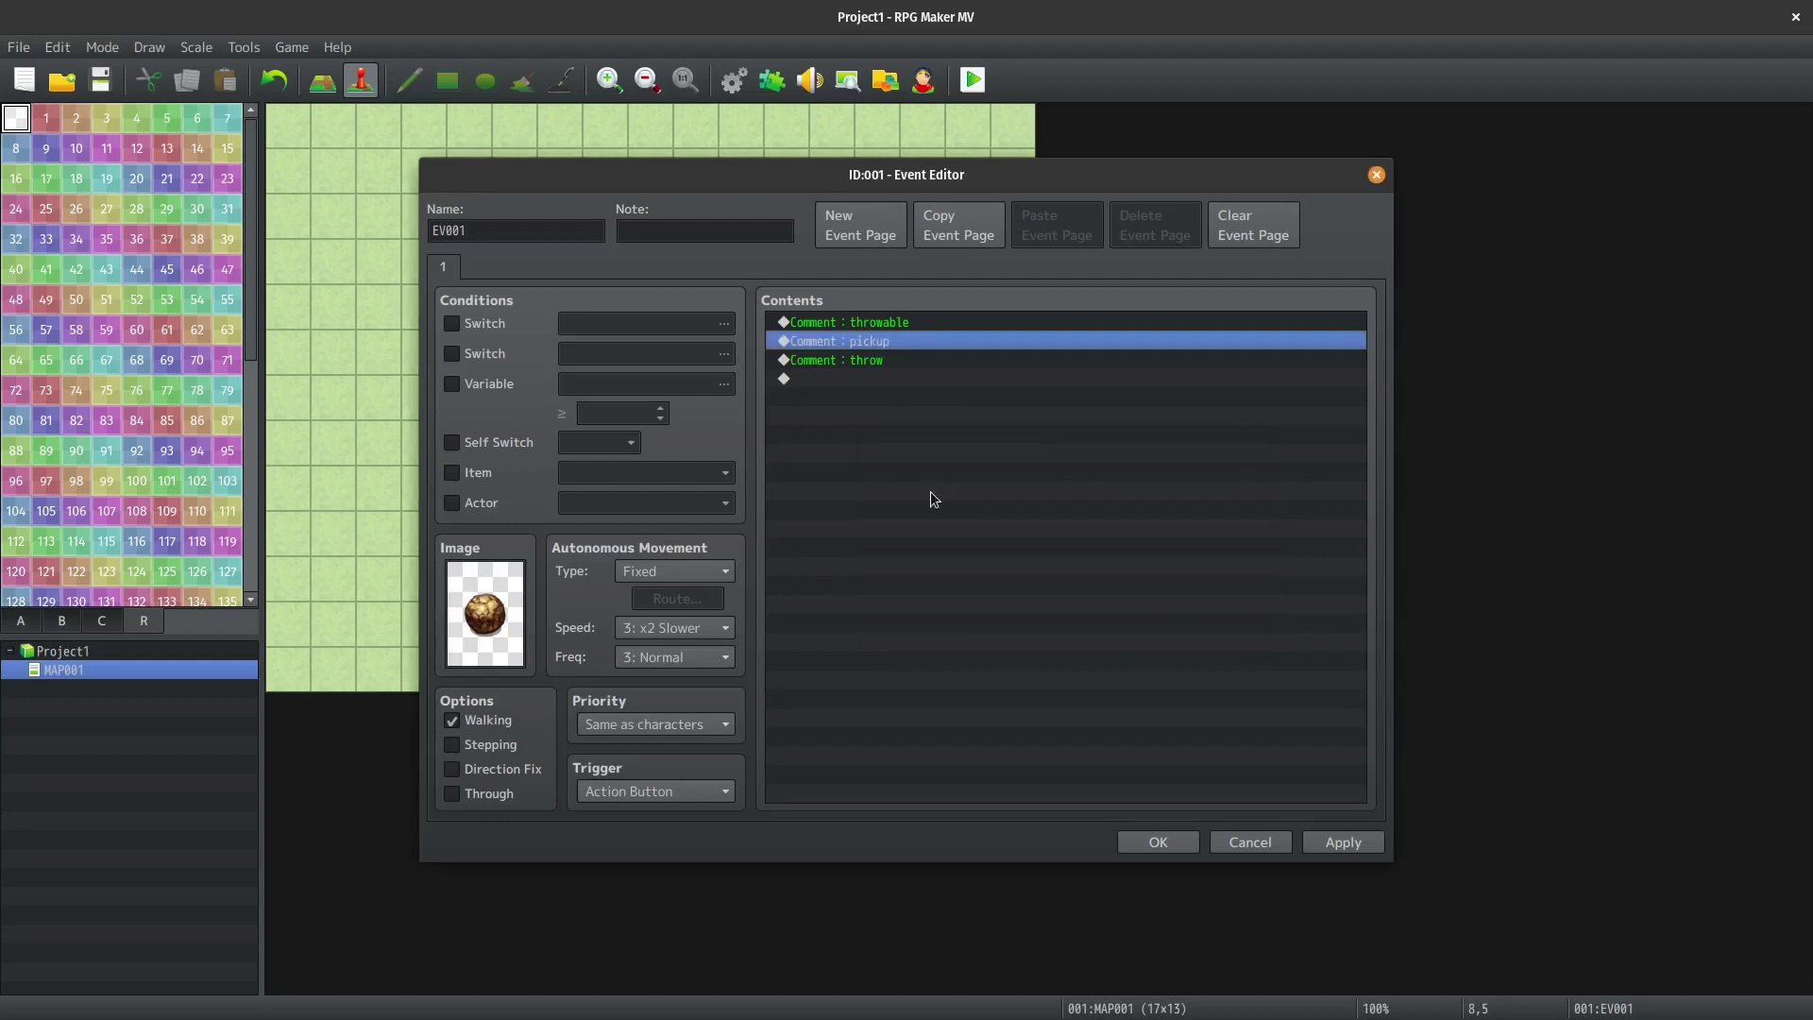
Insert a Set Movement Route command for the Player between the pickup and throw comments, changing the speed to 2: x4 Slower.
{"action": "double_click", "coordinate": [866, 360]}
{"action": "key", "text": "Escape"}
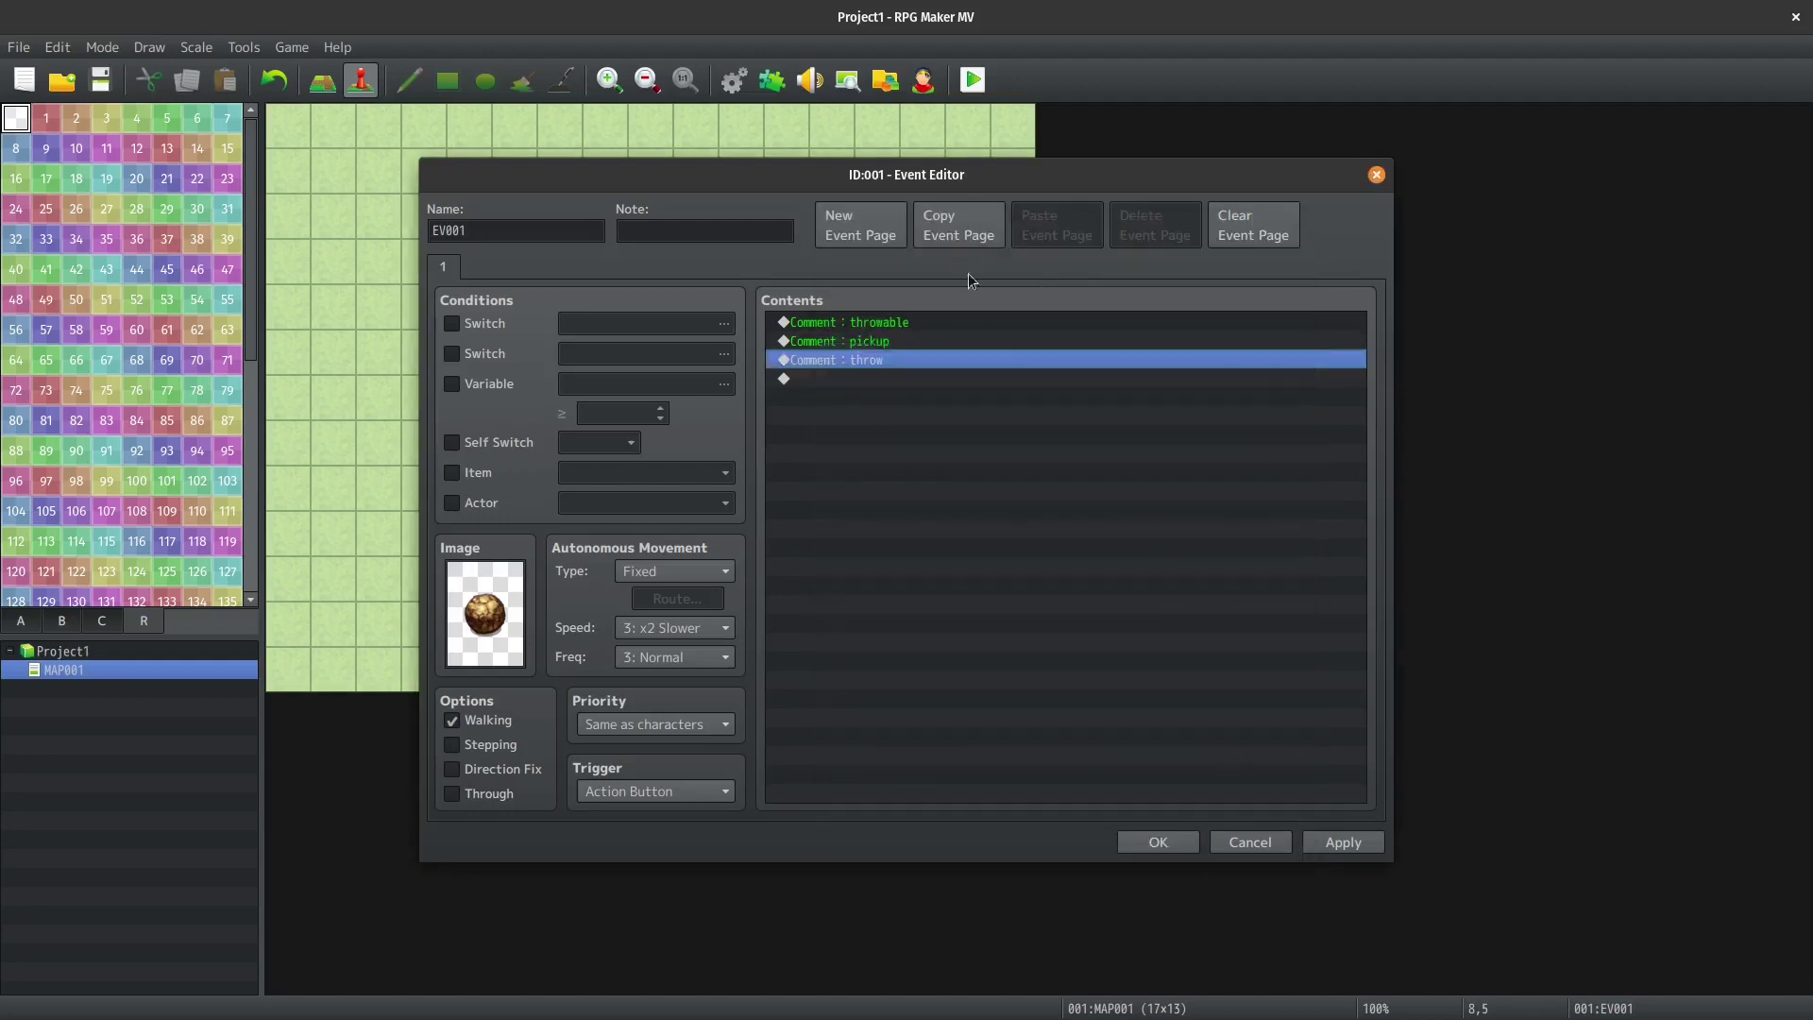
{"action": "double_click", "coordinate": [853, 354]}
{"action": "left_click_drag", "start_coordinate": [976, 249], "coordinate": [1137, 237]}
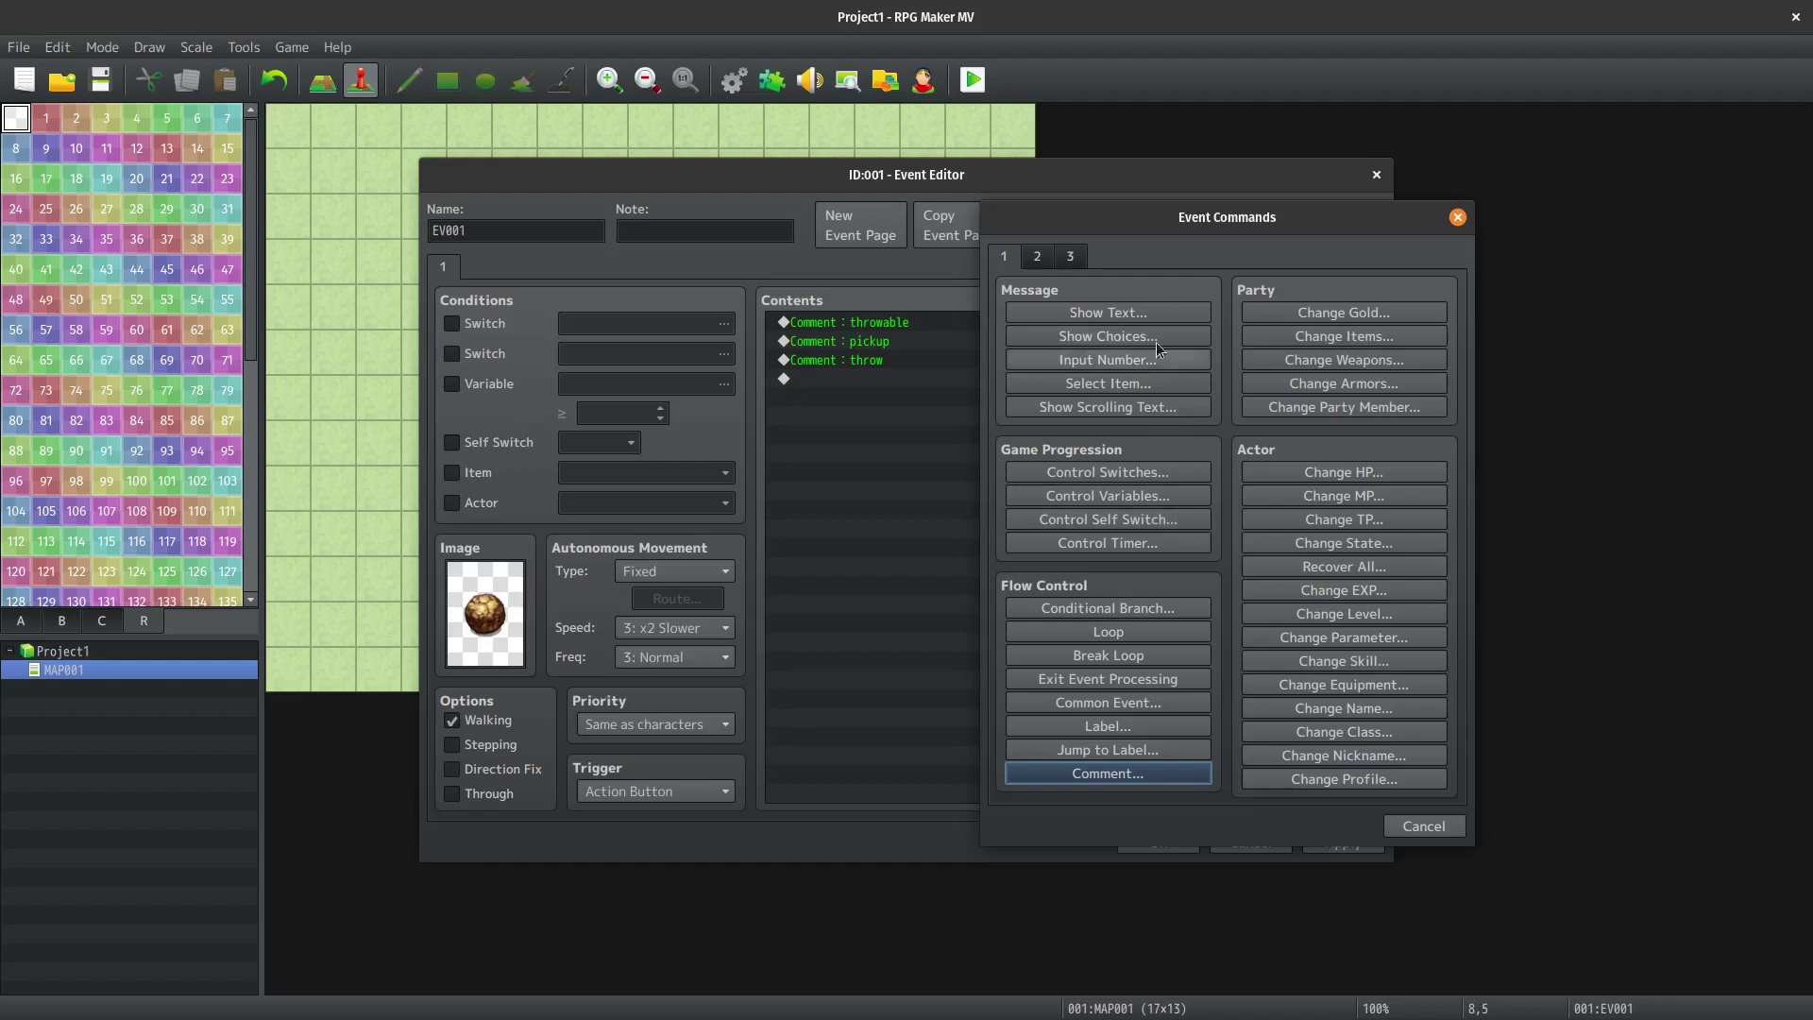
{"action": "left_click", "coordinate": [1070, 256]}
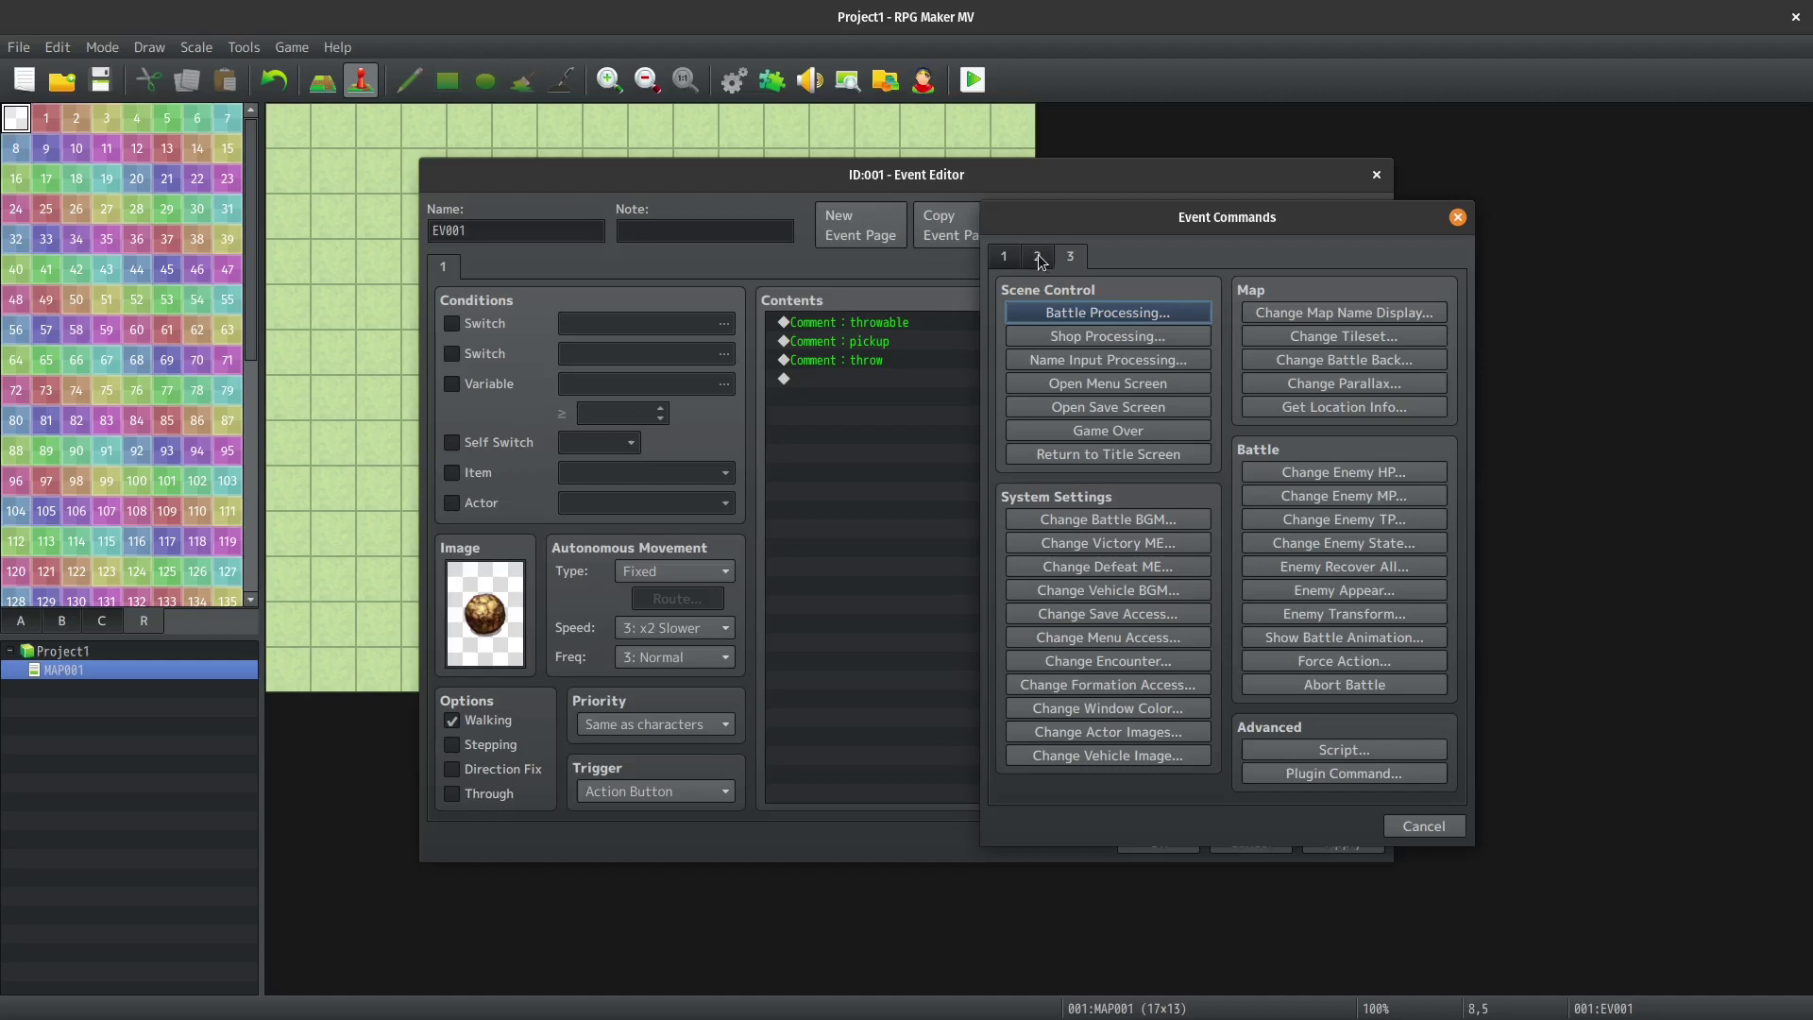
{"action": "left_click", "coordinate": [1005, 258]}
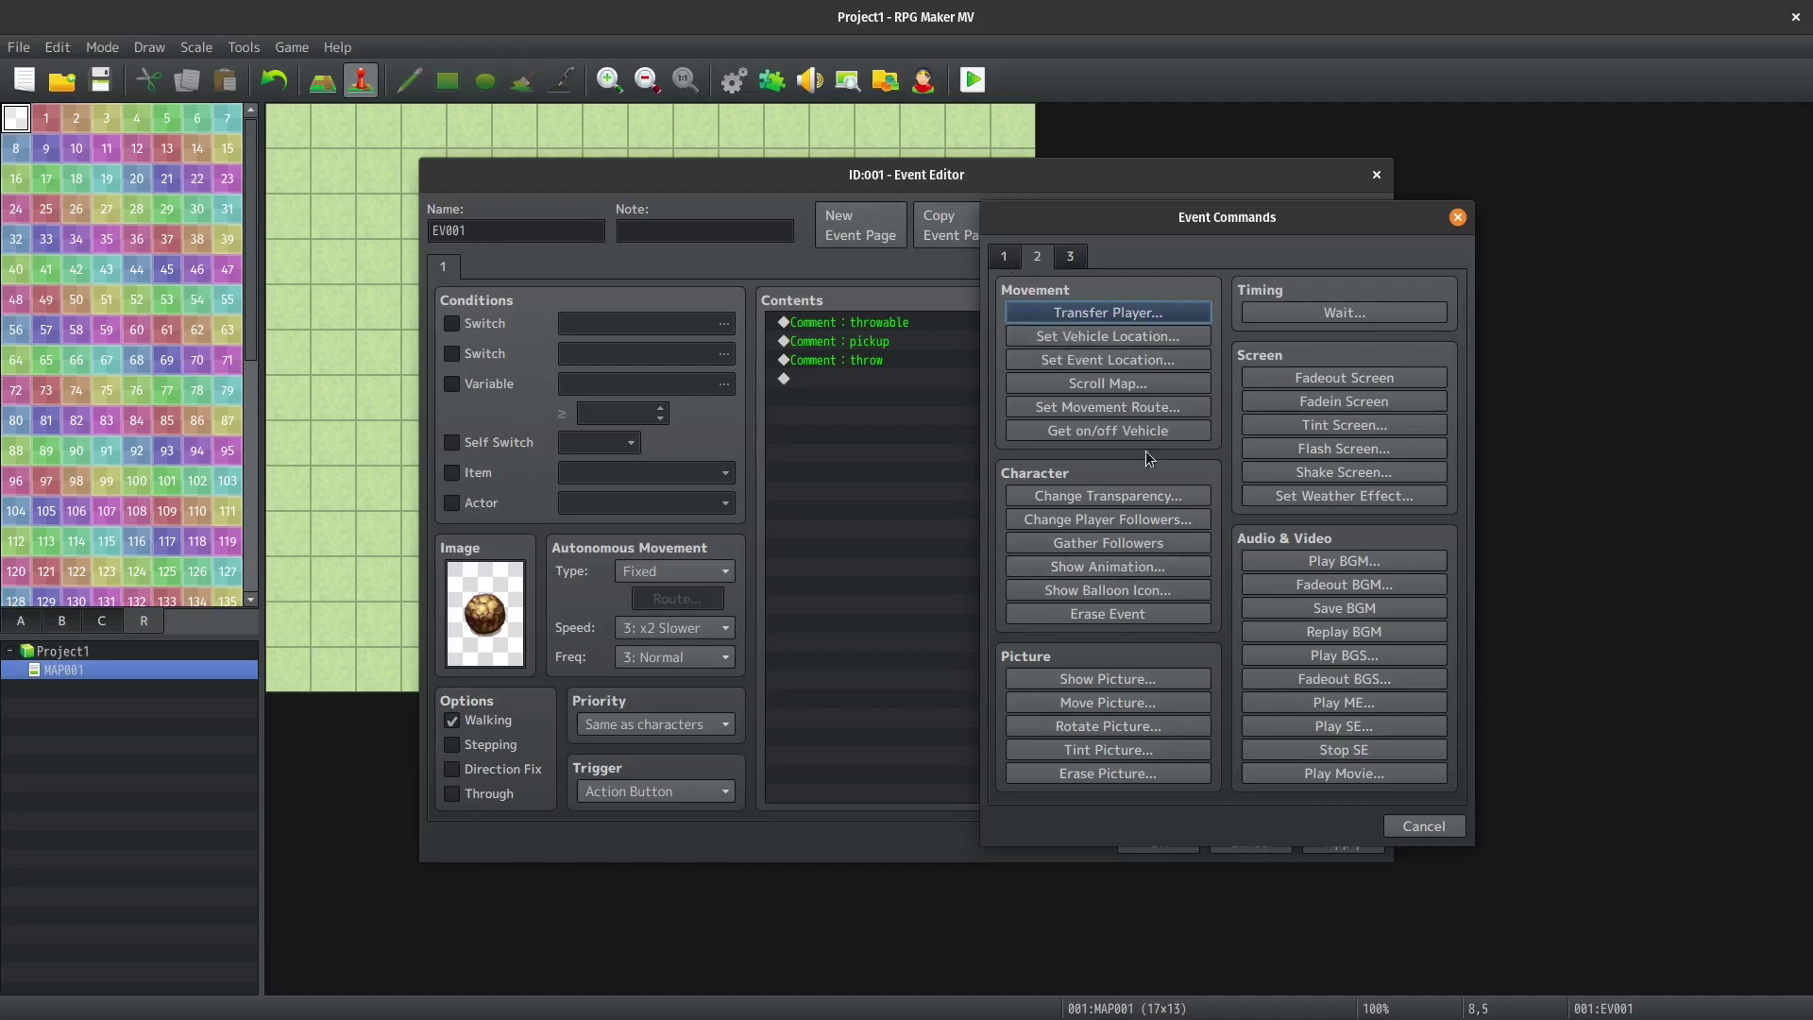
{"action": "left_click", "coordinate": [1109, 408]}
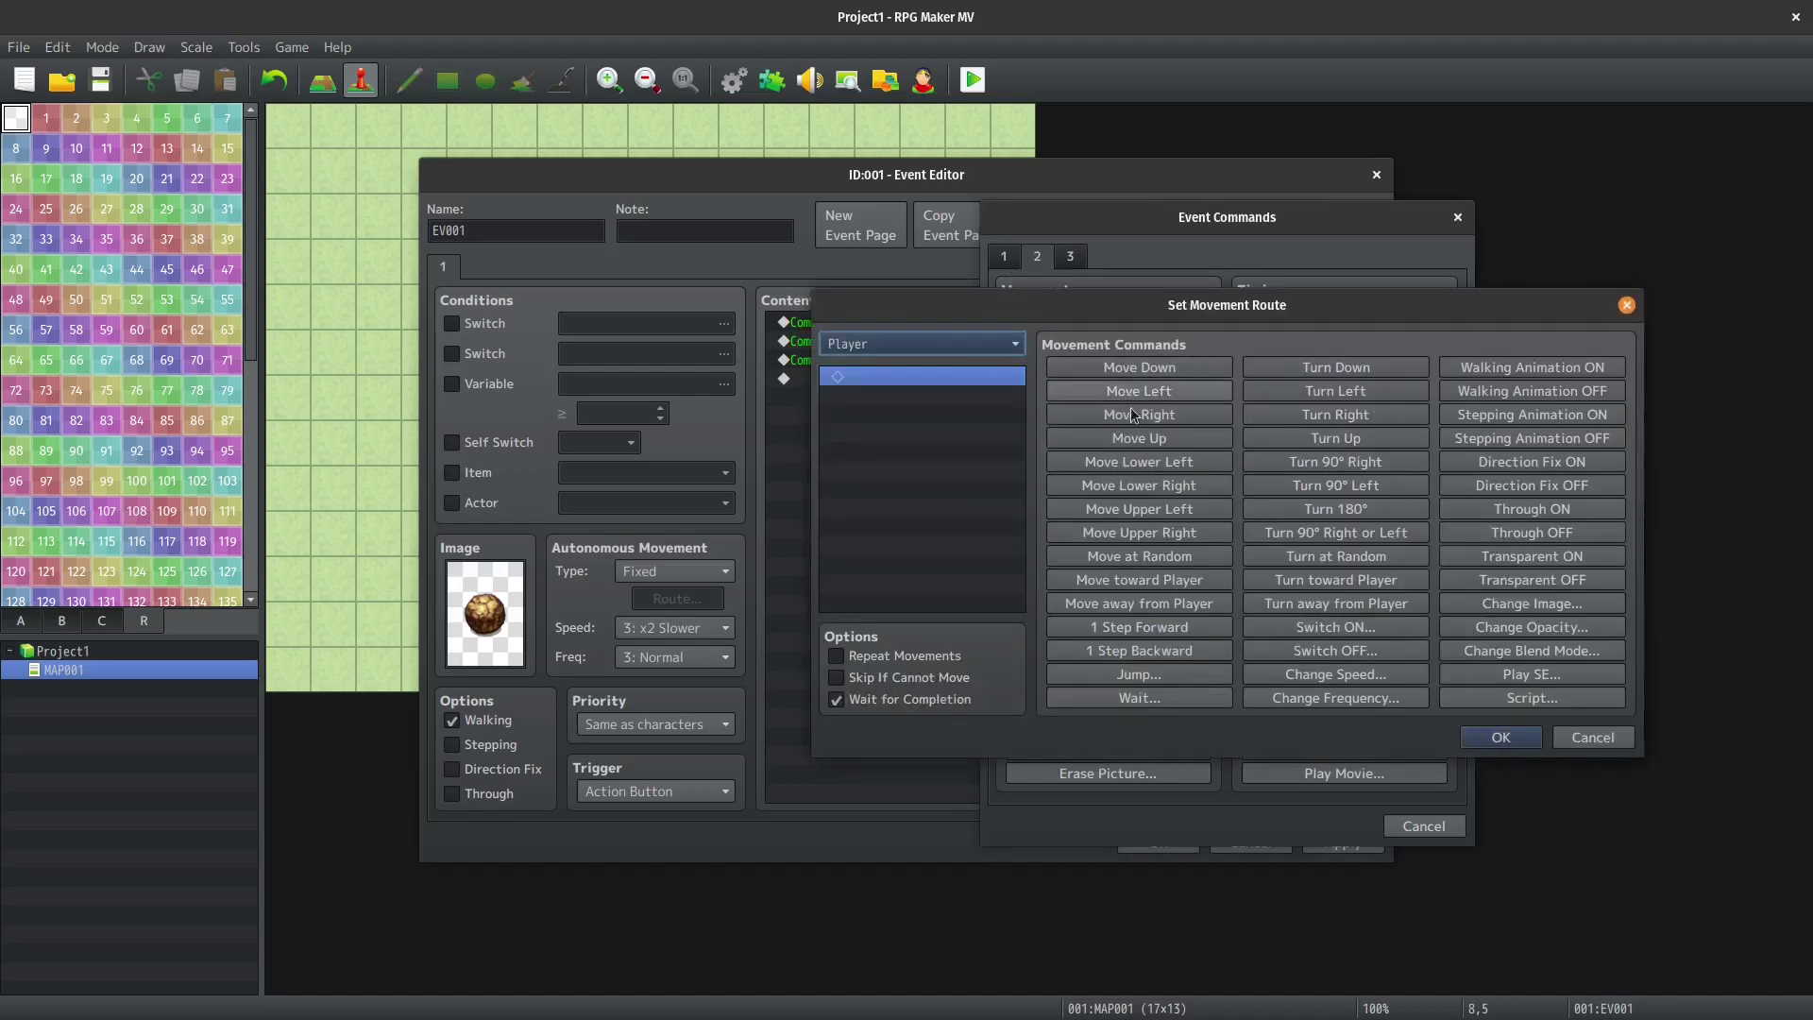
{"action": "left_click", "coordinate": [1336, 674]}
{"action": "left_click", "coordinate": [1209, 533]}
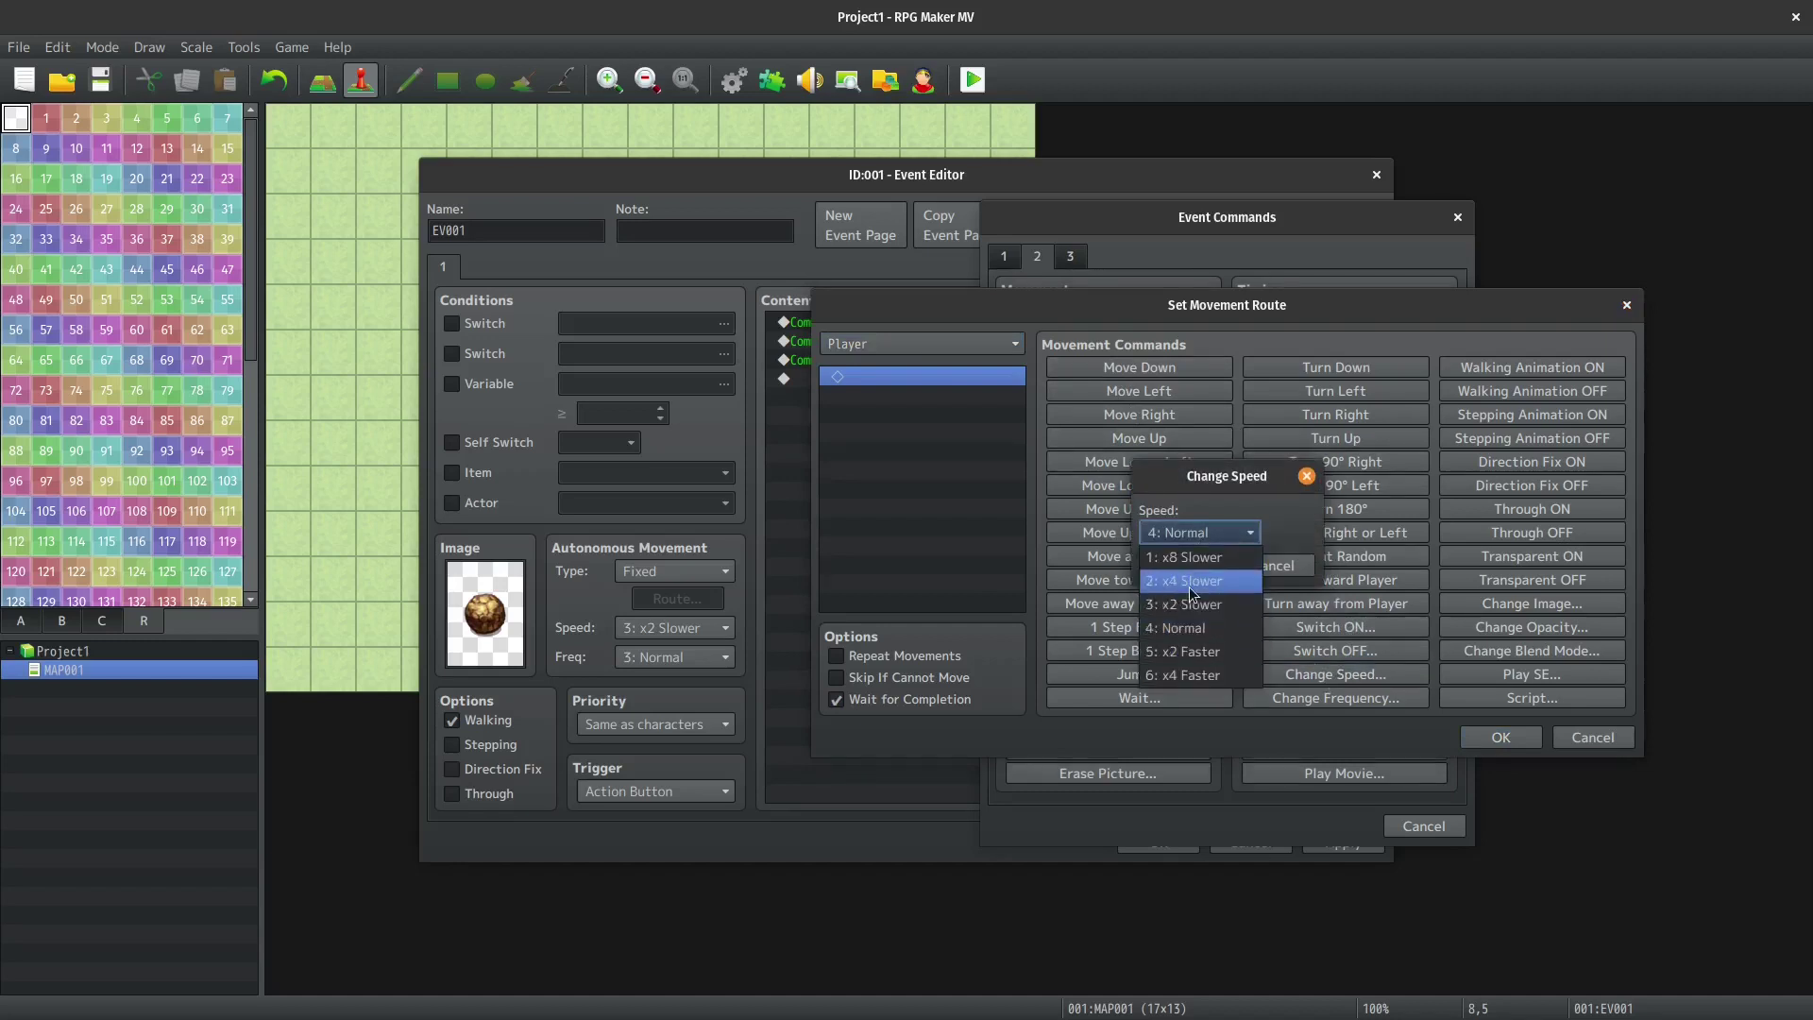
{"action": "left_click", "coordinate": [1190, 580]}
{"action": "left_click", "coordinate": [1193, 567]}
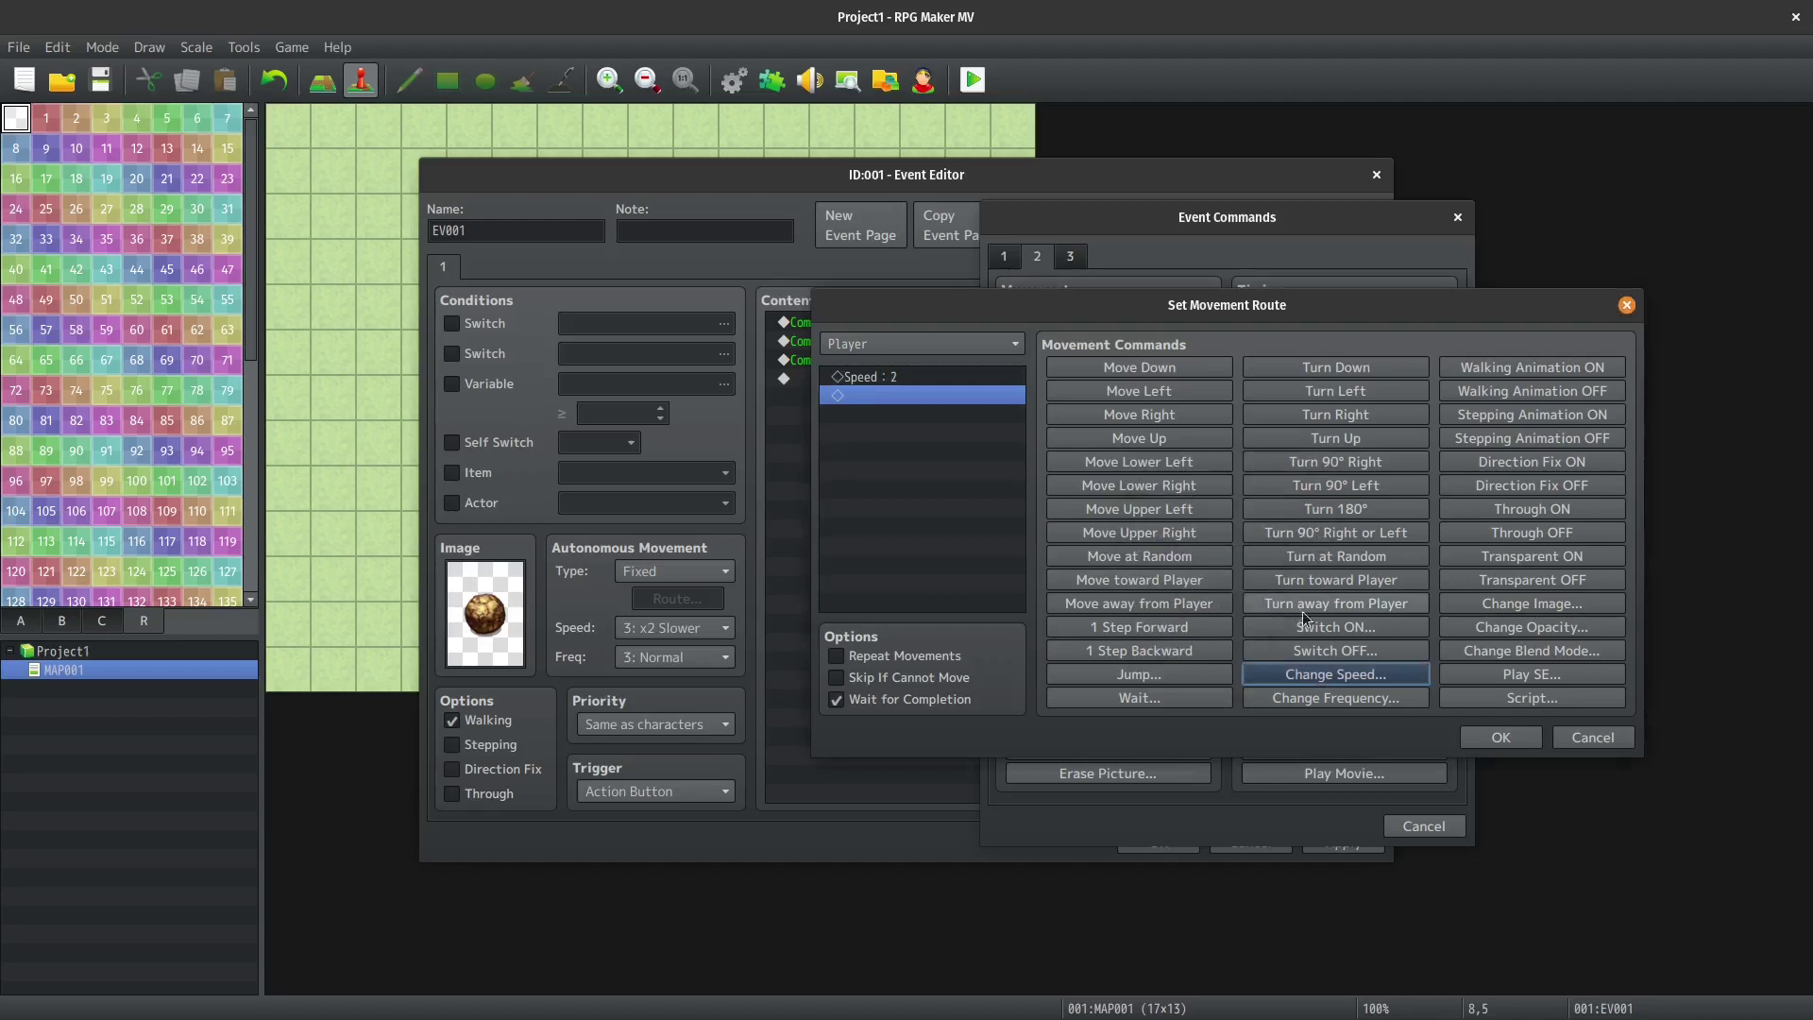
{"action": "left_click", "coordinate": [1491, 736]}
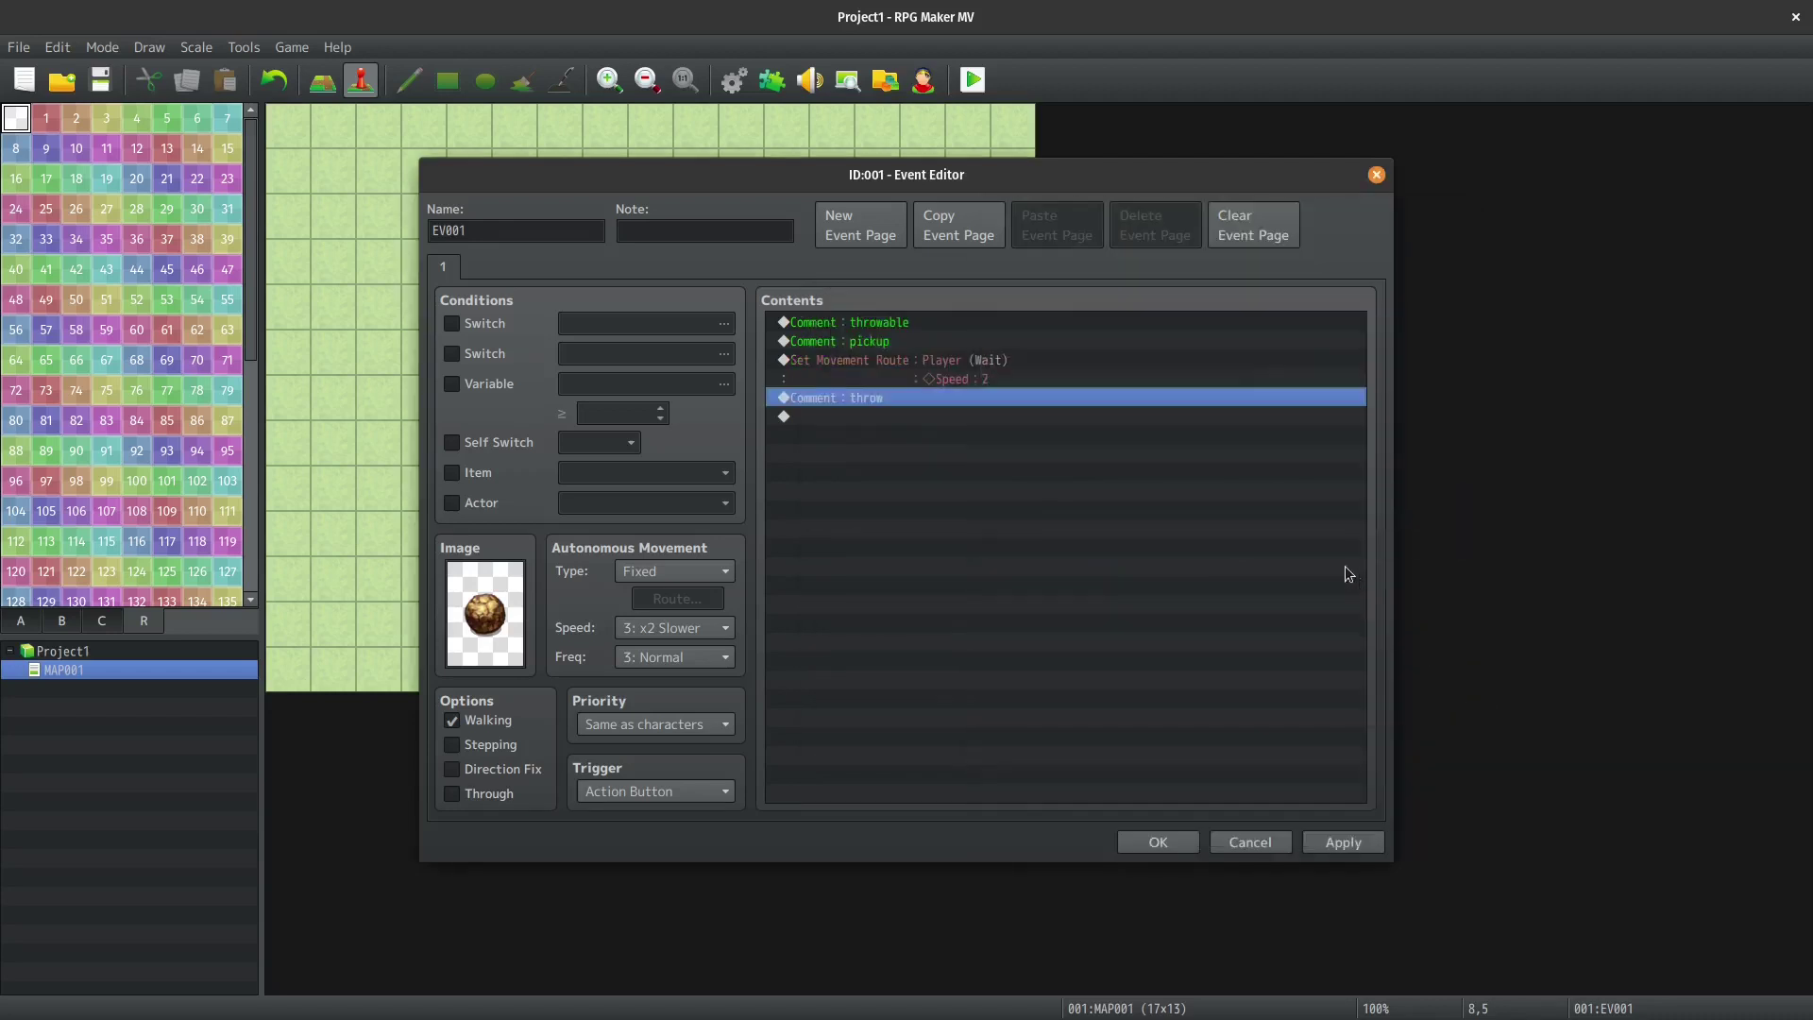
Copy the Player's Set Movement Route command from under the pickup comment to below the throw comment.
{"action": "left_click", "coordinate": [905, 367]}
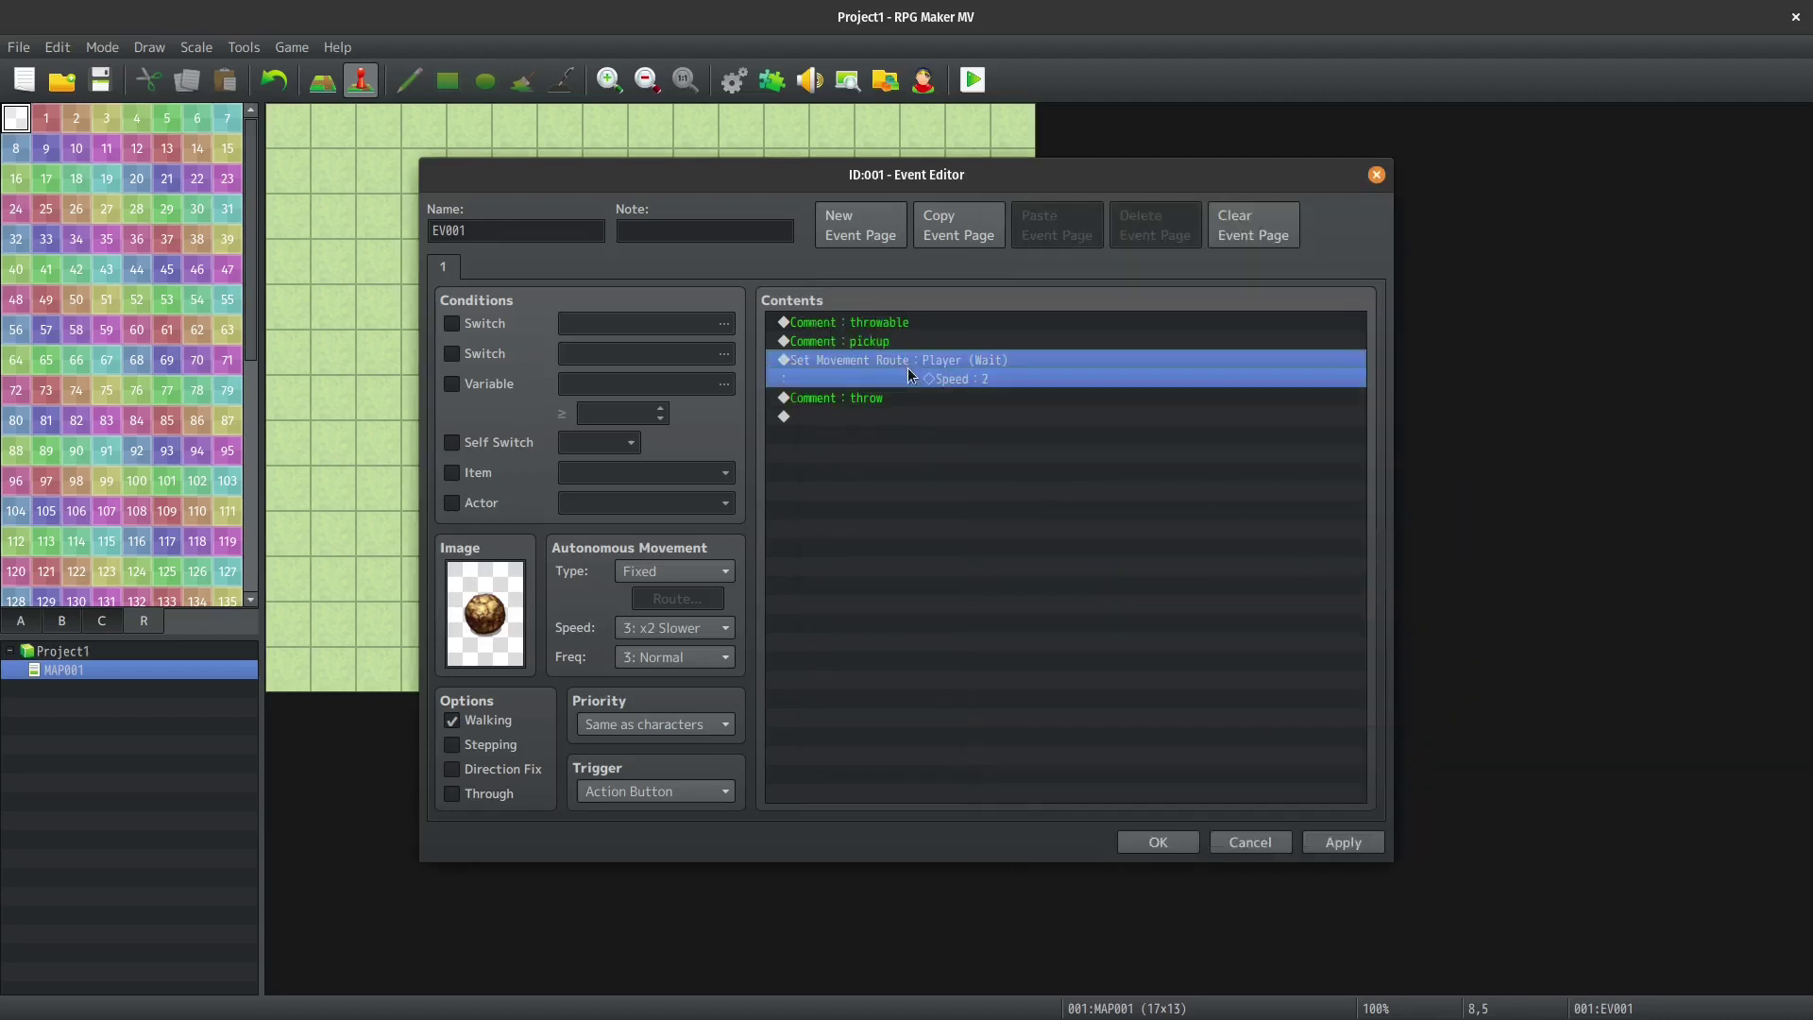
{"action": "key", "text": "ctrl+c"}
{"action": "left_click", "coordinate": [897, 416]}
{"action": "key", "text": "ctrl+v"}
Change the speed in the movement route under the throw comment to 4: Normal and save the boulder event.
{"action": "double_click", "coordinate": [903, 417]}
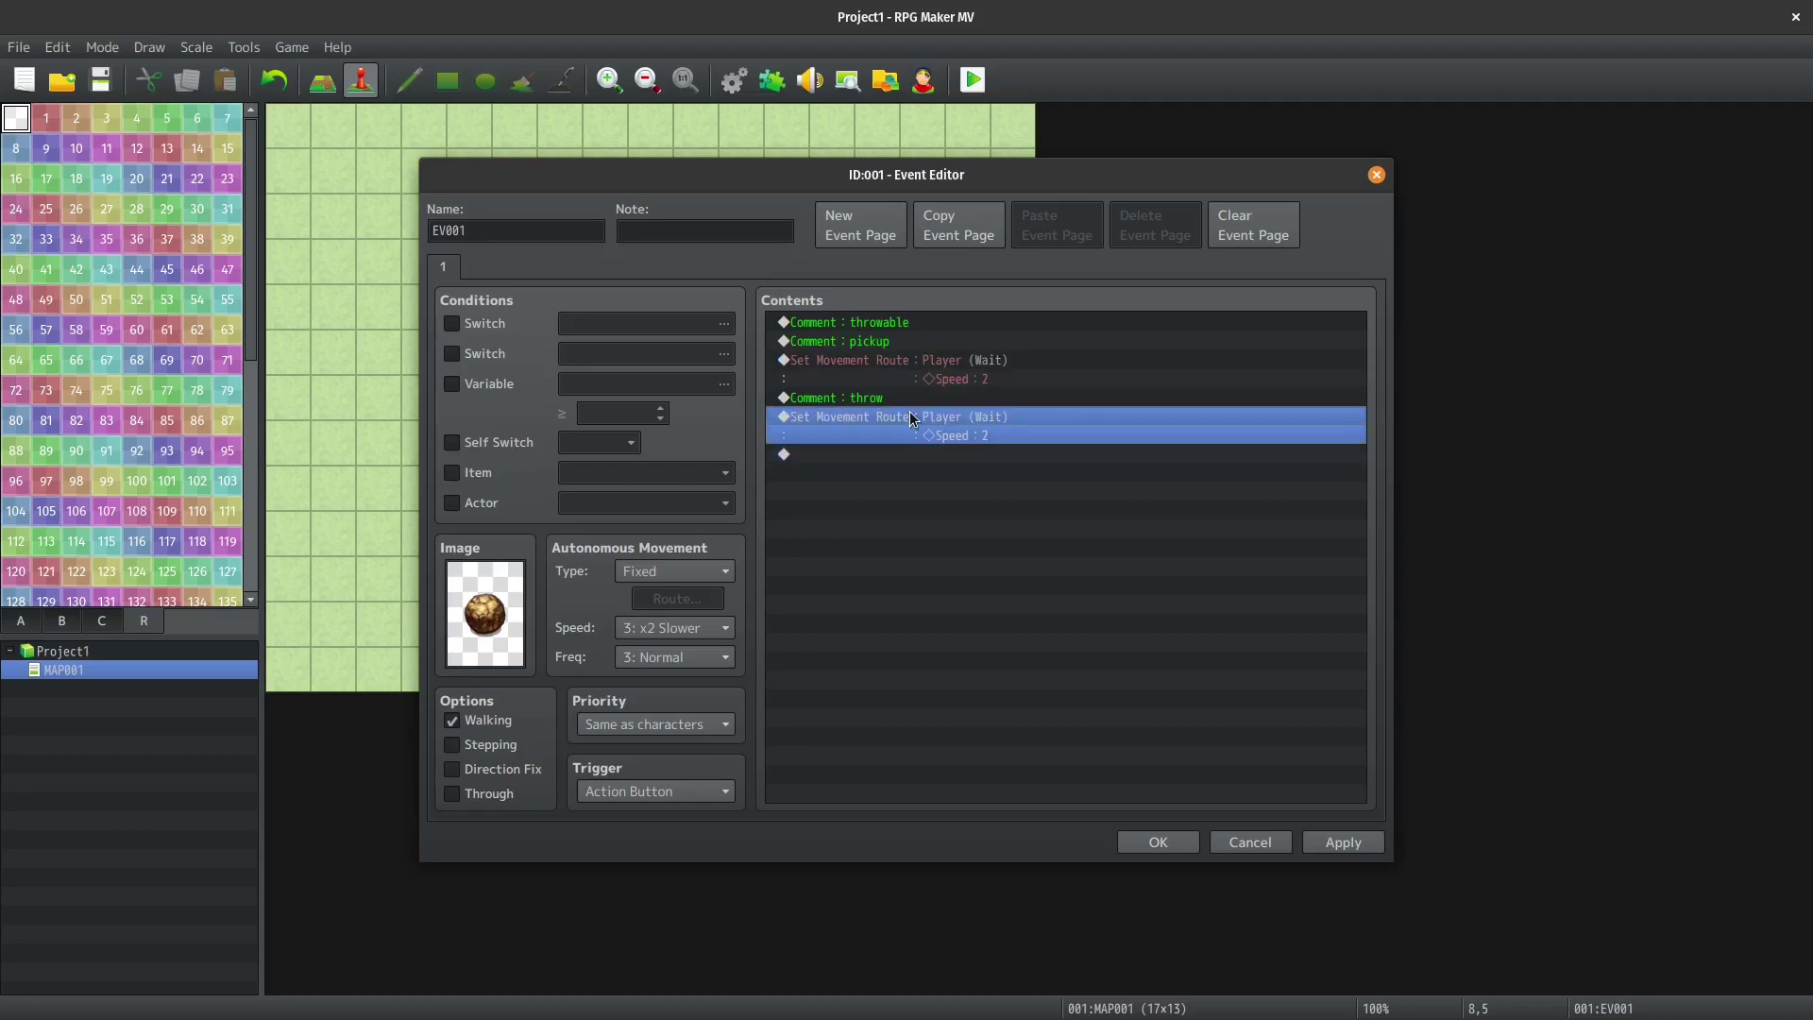
{"action": "double_click", "coordinate": [708, 392]}
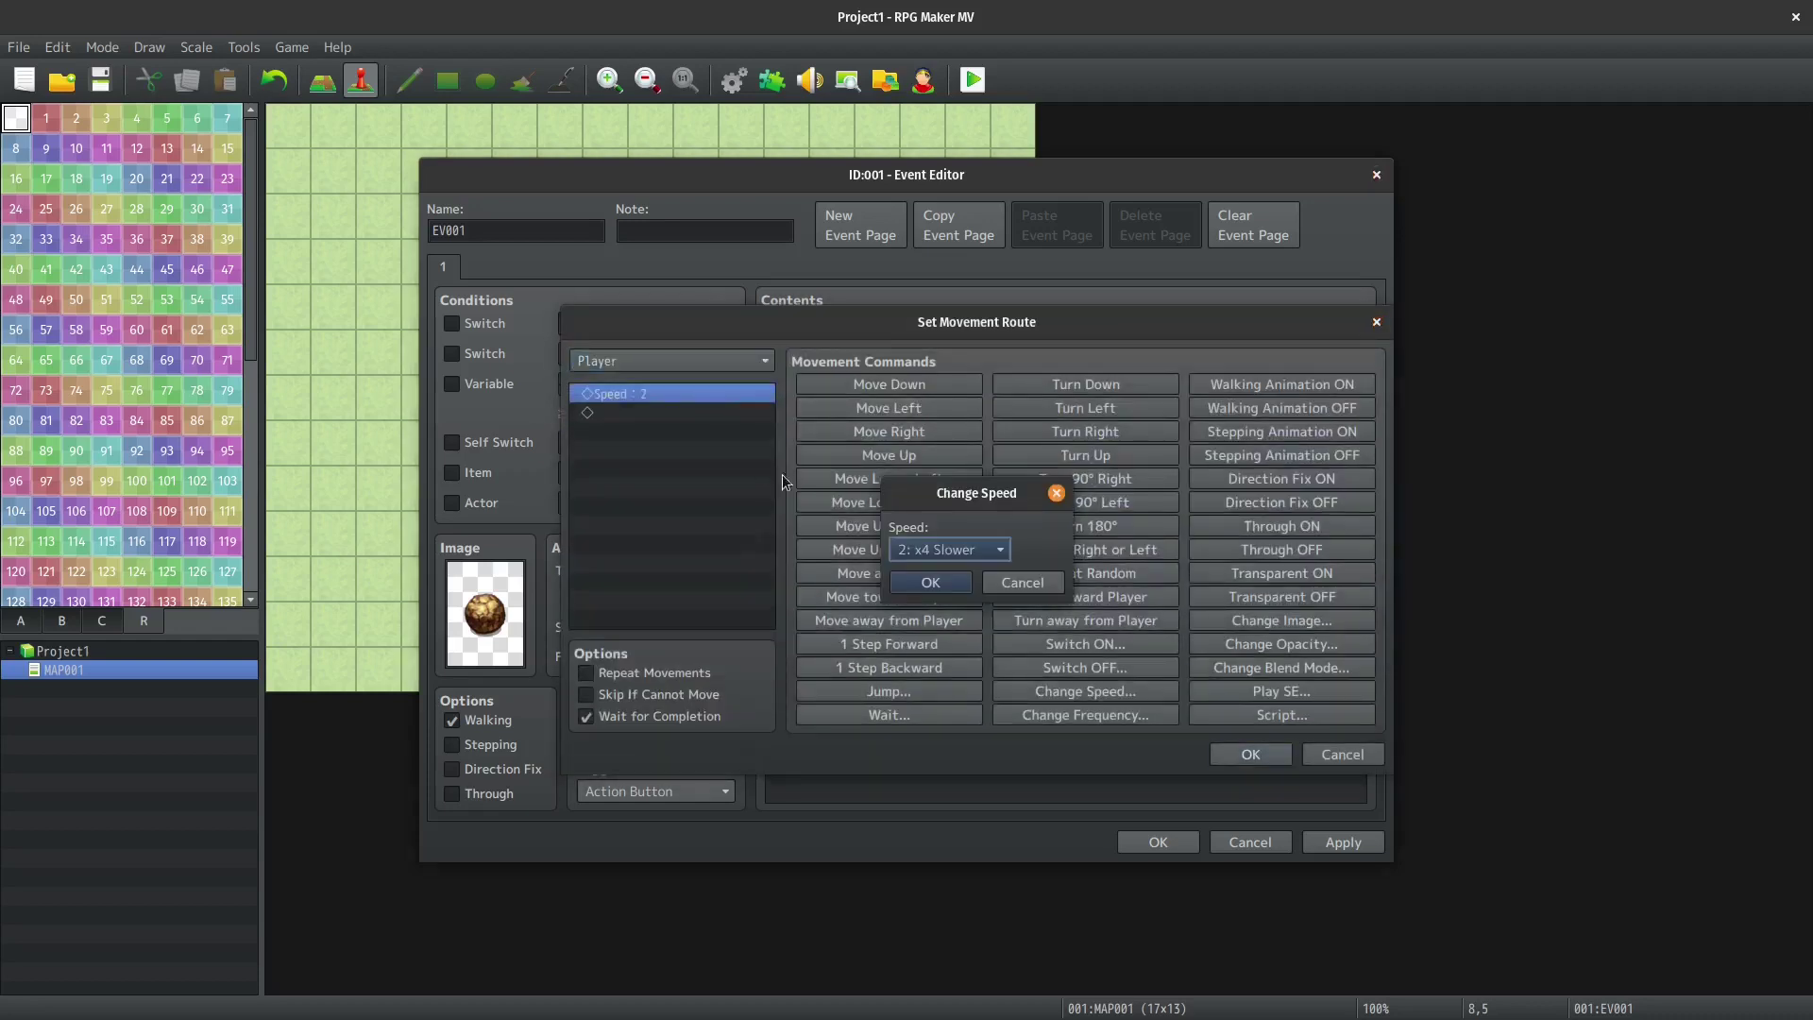
{"action": "left_click", "coordinate": [949, 550]}
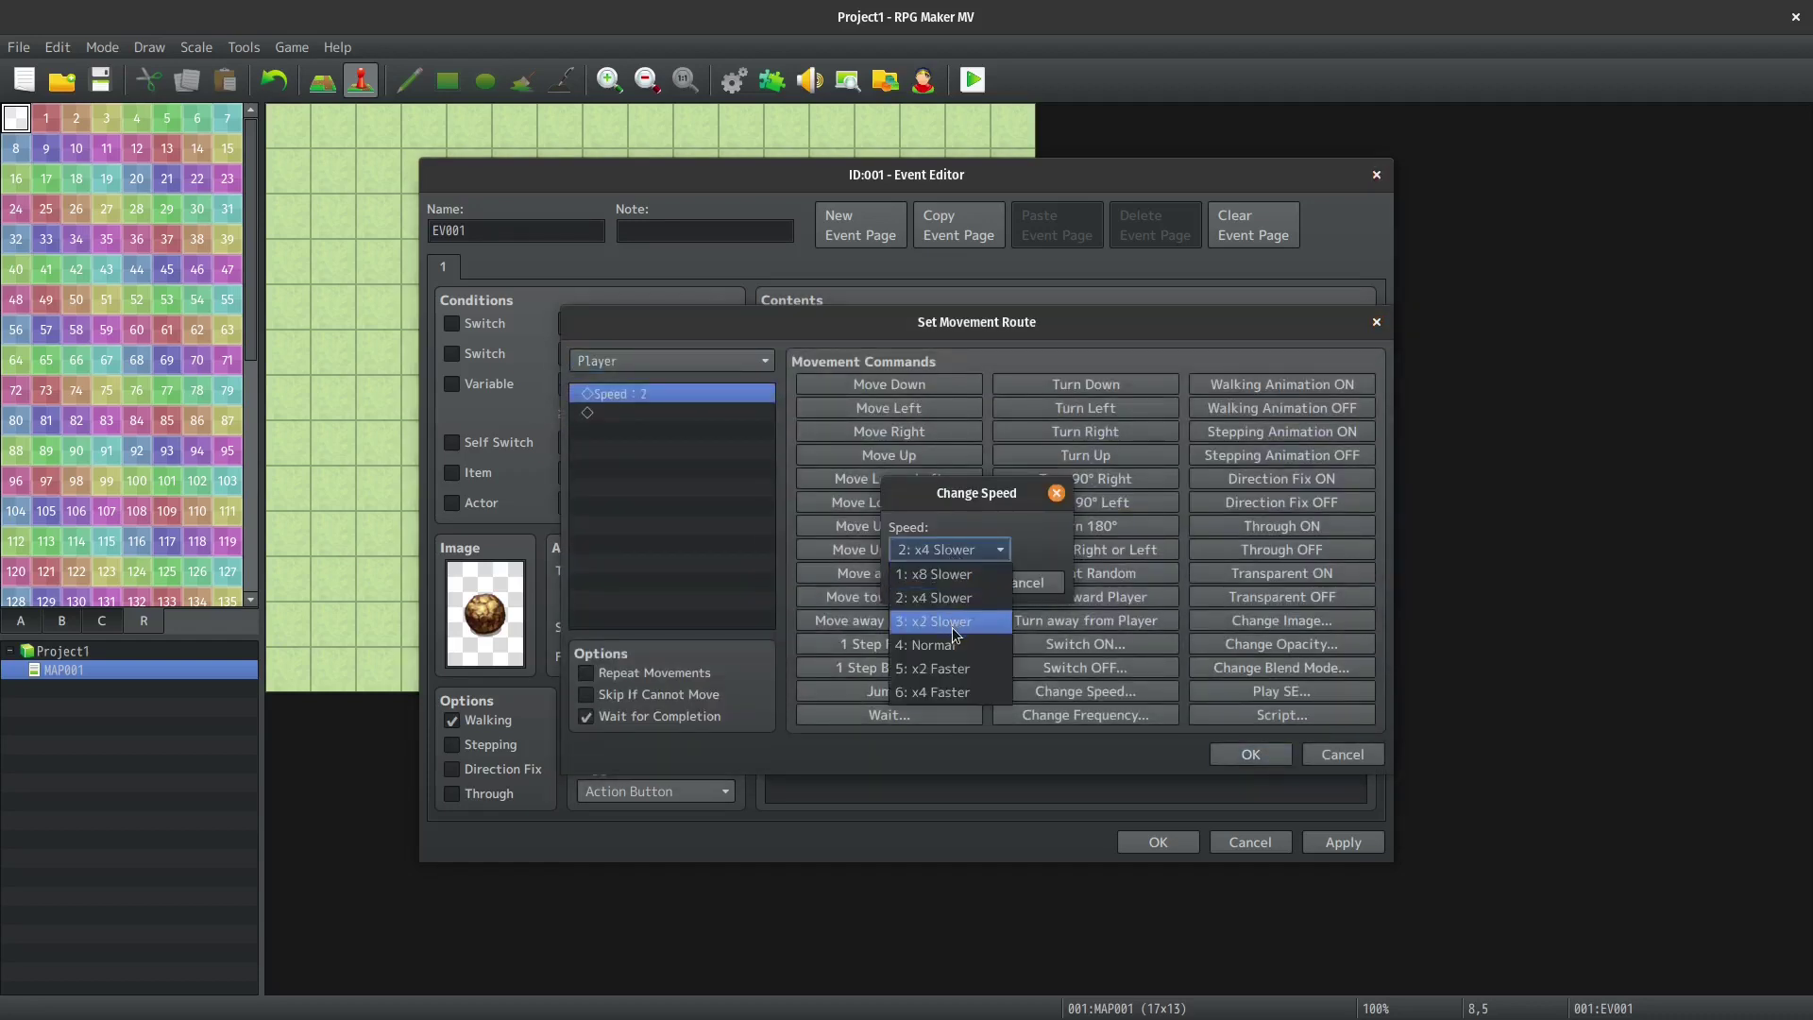
{"action": "left_click", "coordinate": [954, 643]}
{"action": "left_click", "coordinate": [939, 583]}
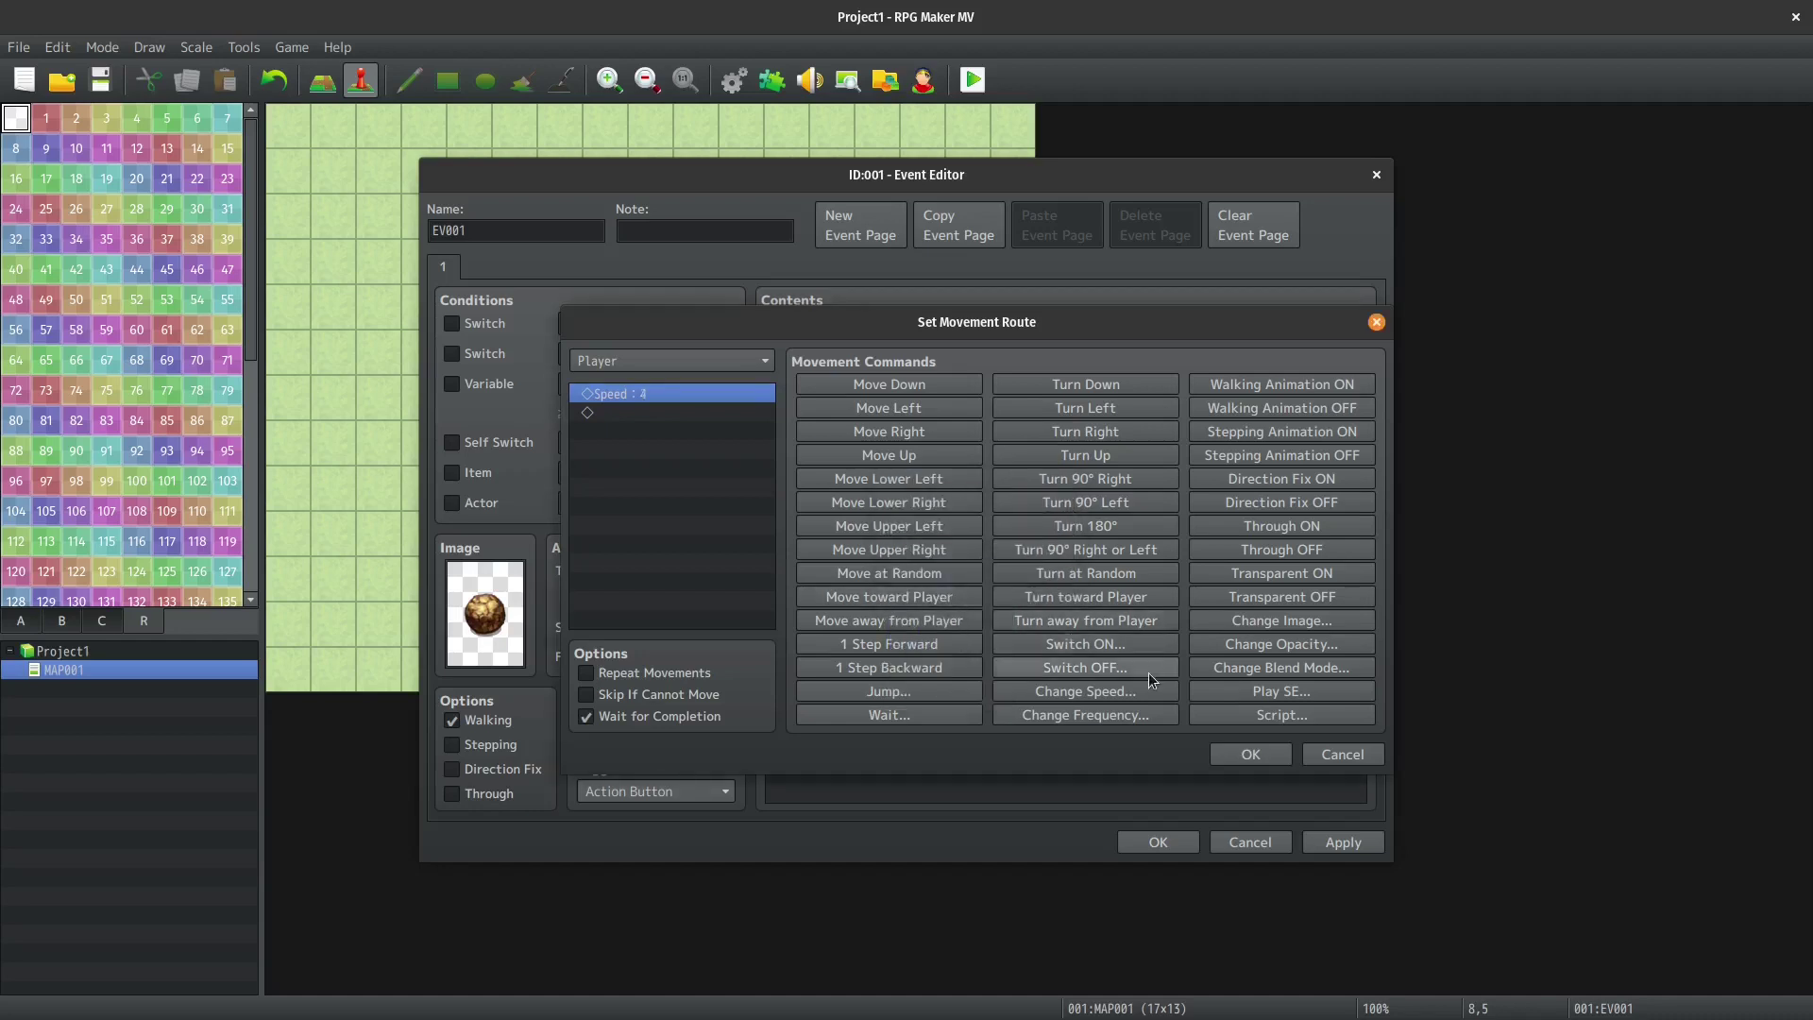
{"action": "left_click", "coordinate": [1251, 754]}
{"action": "left_click", "coordinate": [1327, 836]}
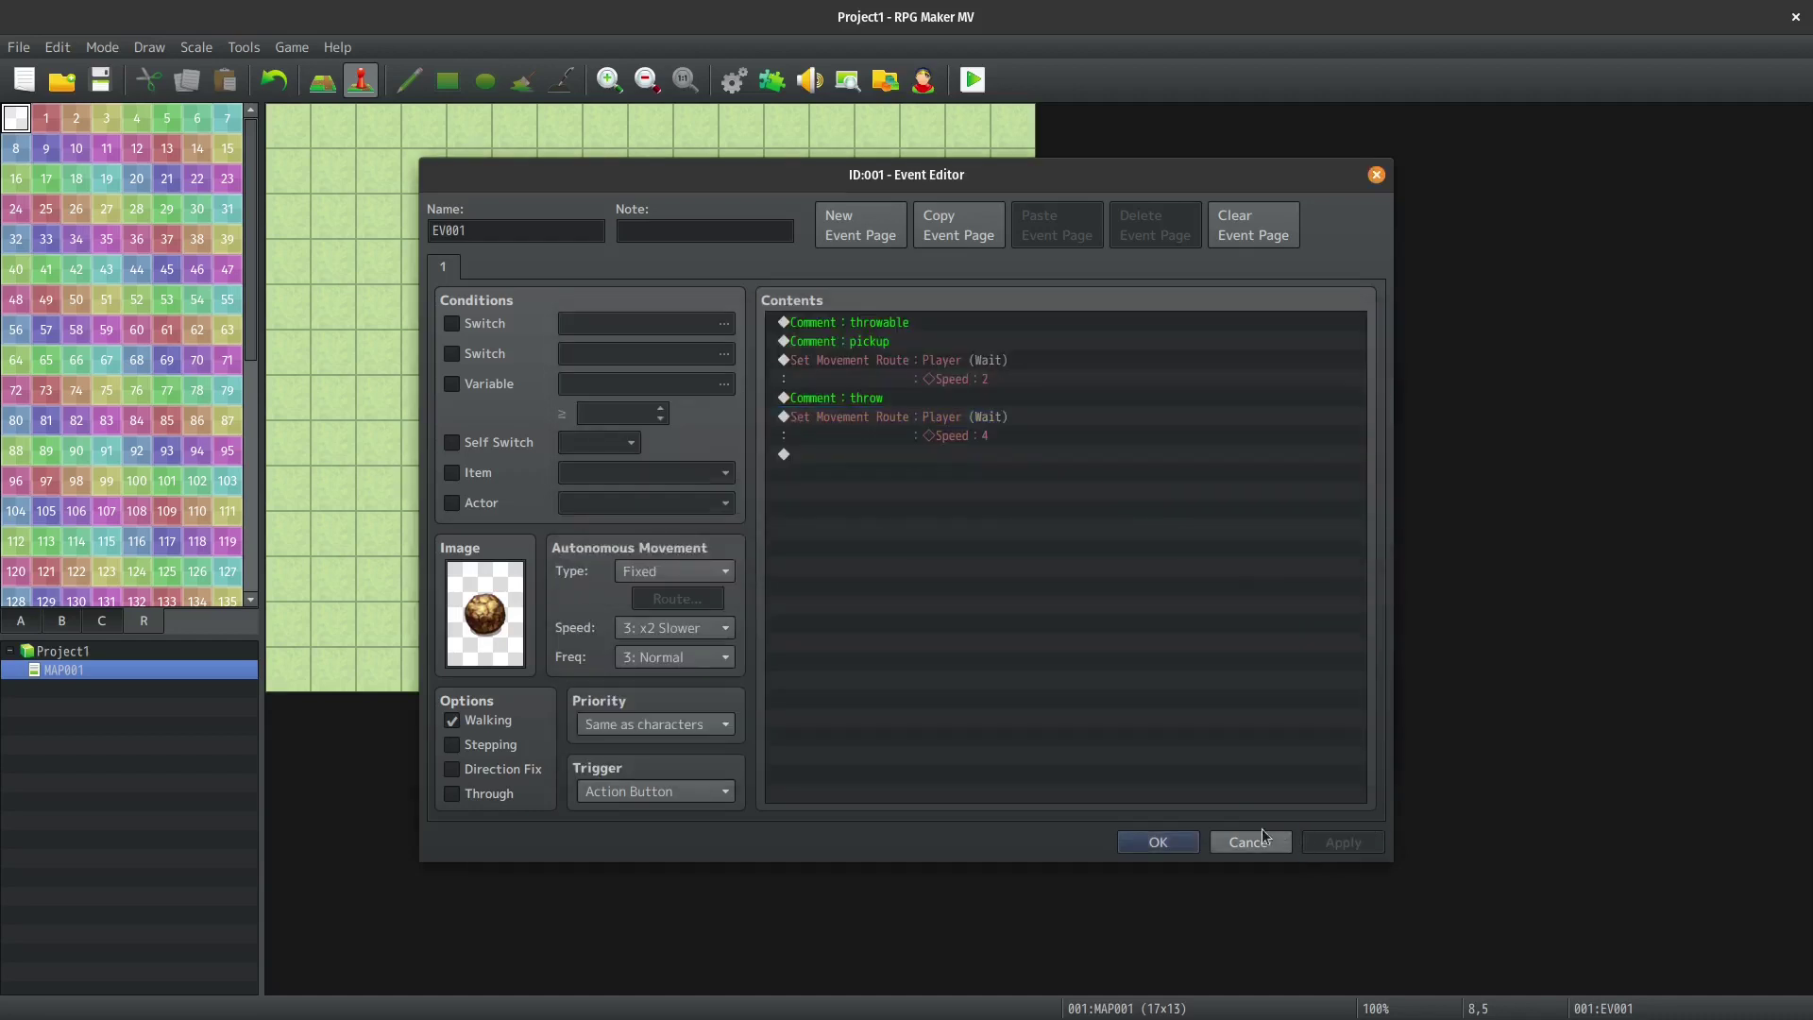
{"action": "left_click", "coordinate": [1166, 839]}
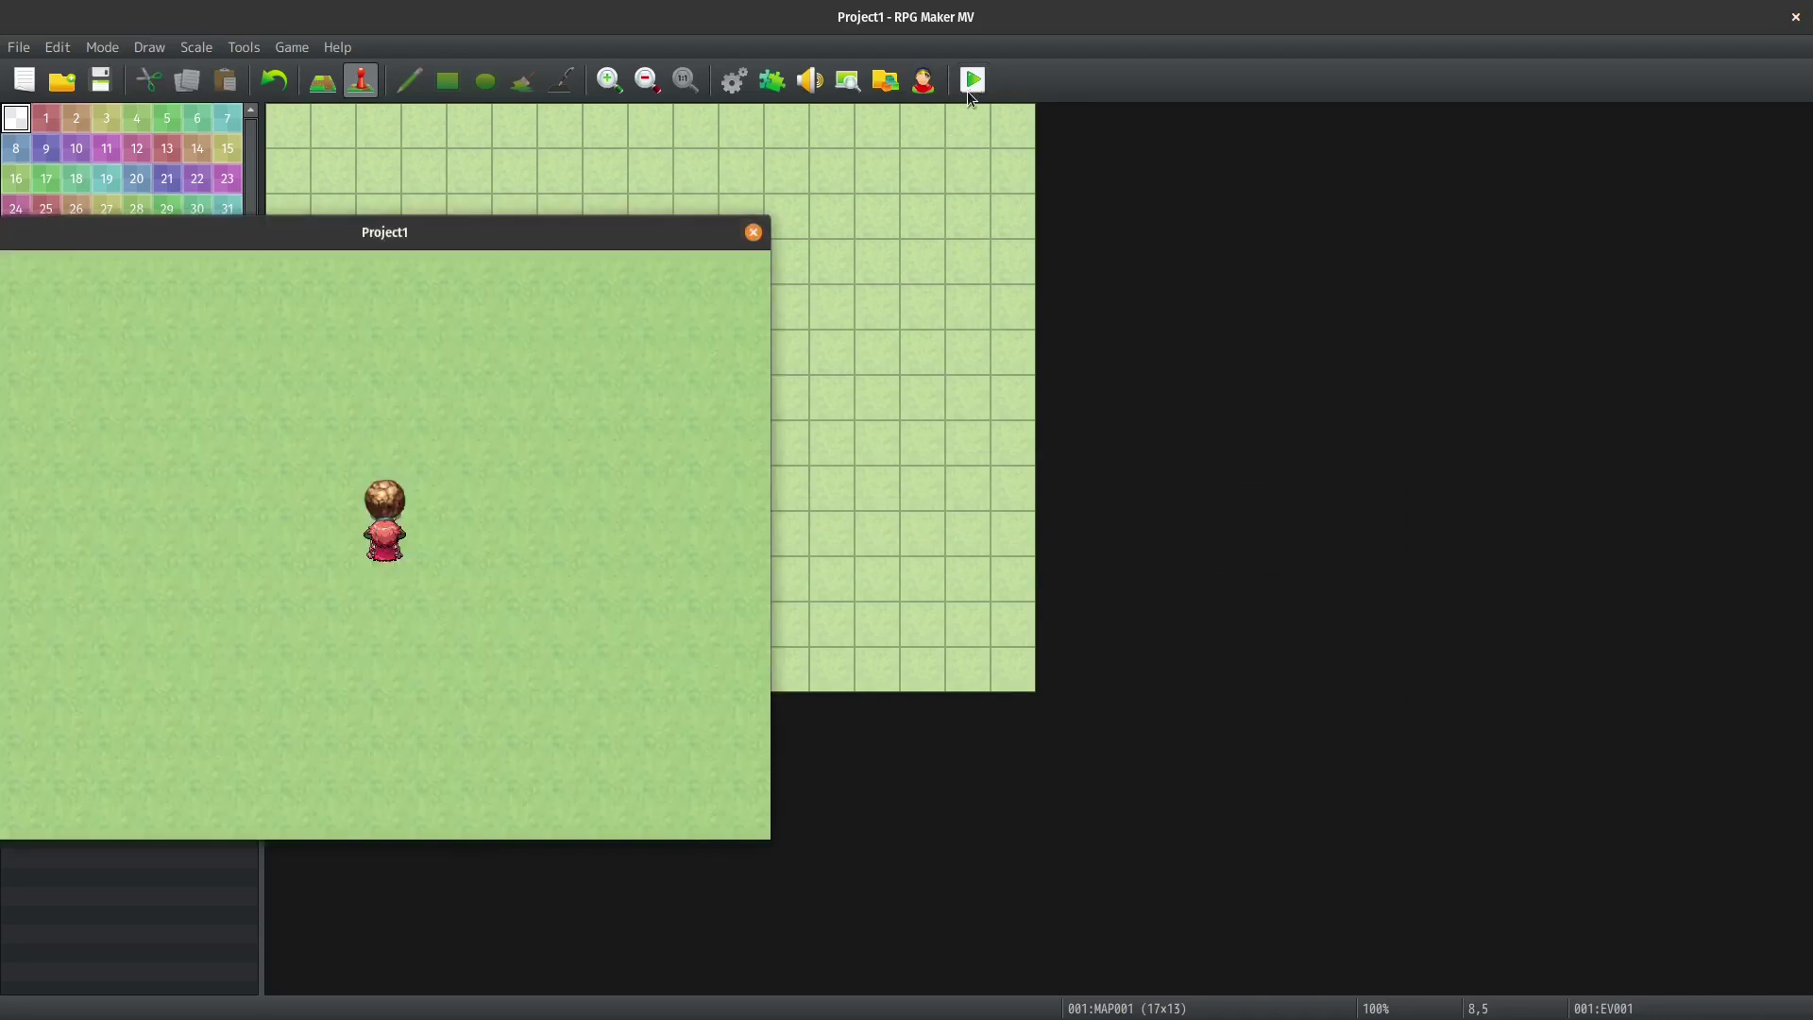
Playtest the boulder event by carrying the boulder left and down, and throw it downward.
{"action": "left_click_drag", "start_coordinate": [453, 234], "coordinate": [1007, 200]}
{"action": "left_click", "coordinate": [330, 605]}
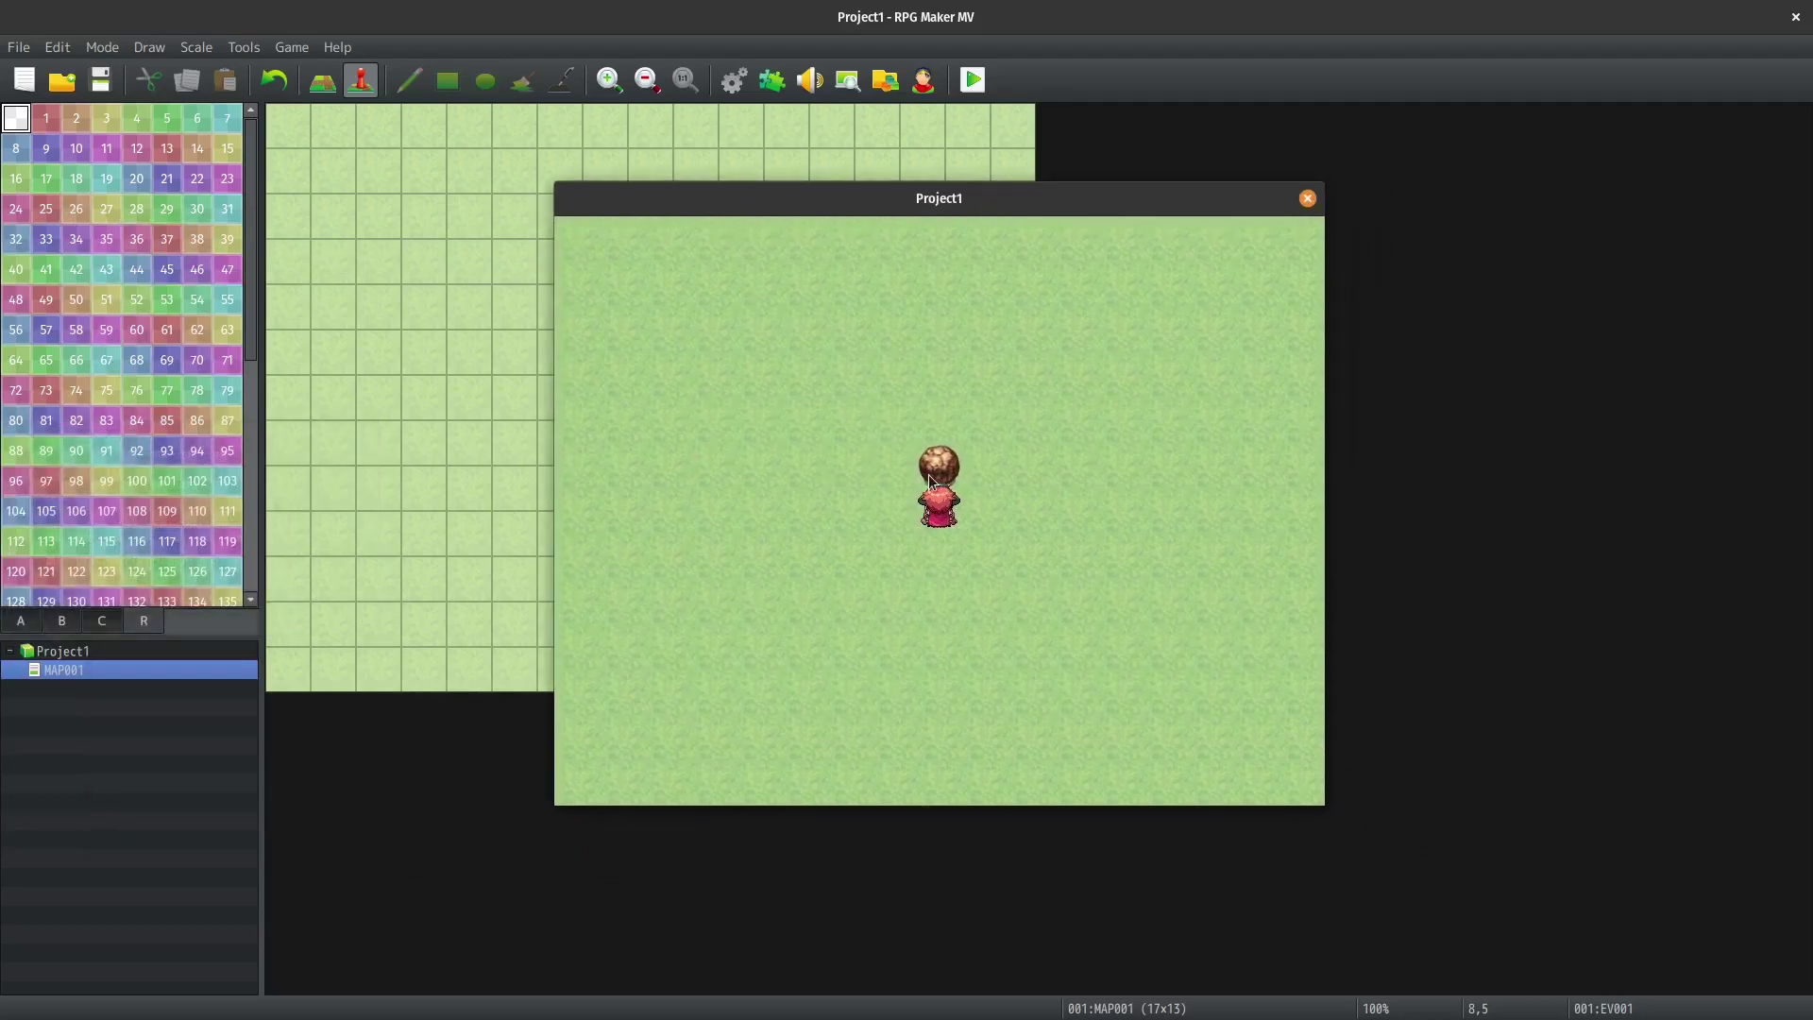
{"action": "key", "text": "Left"}
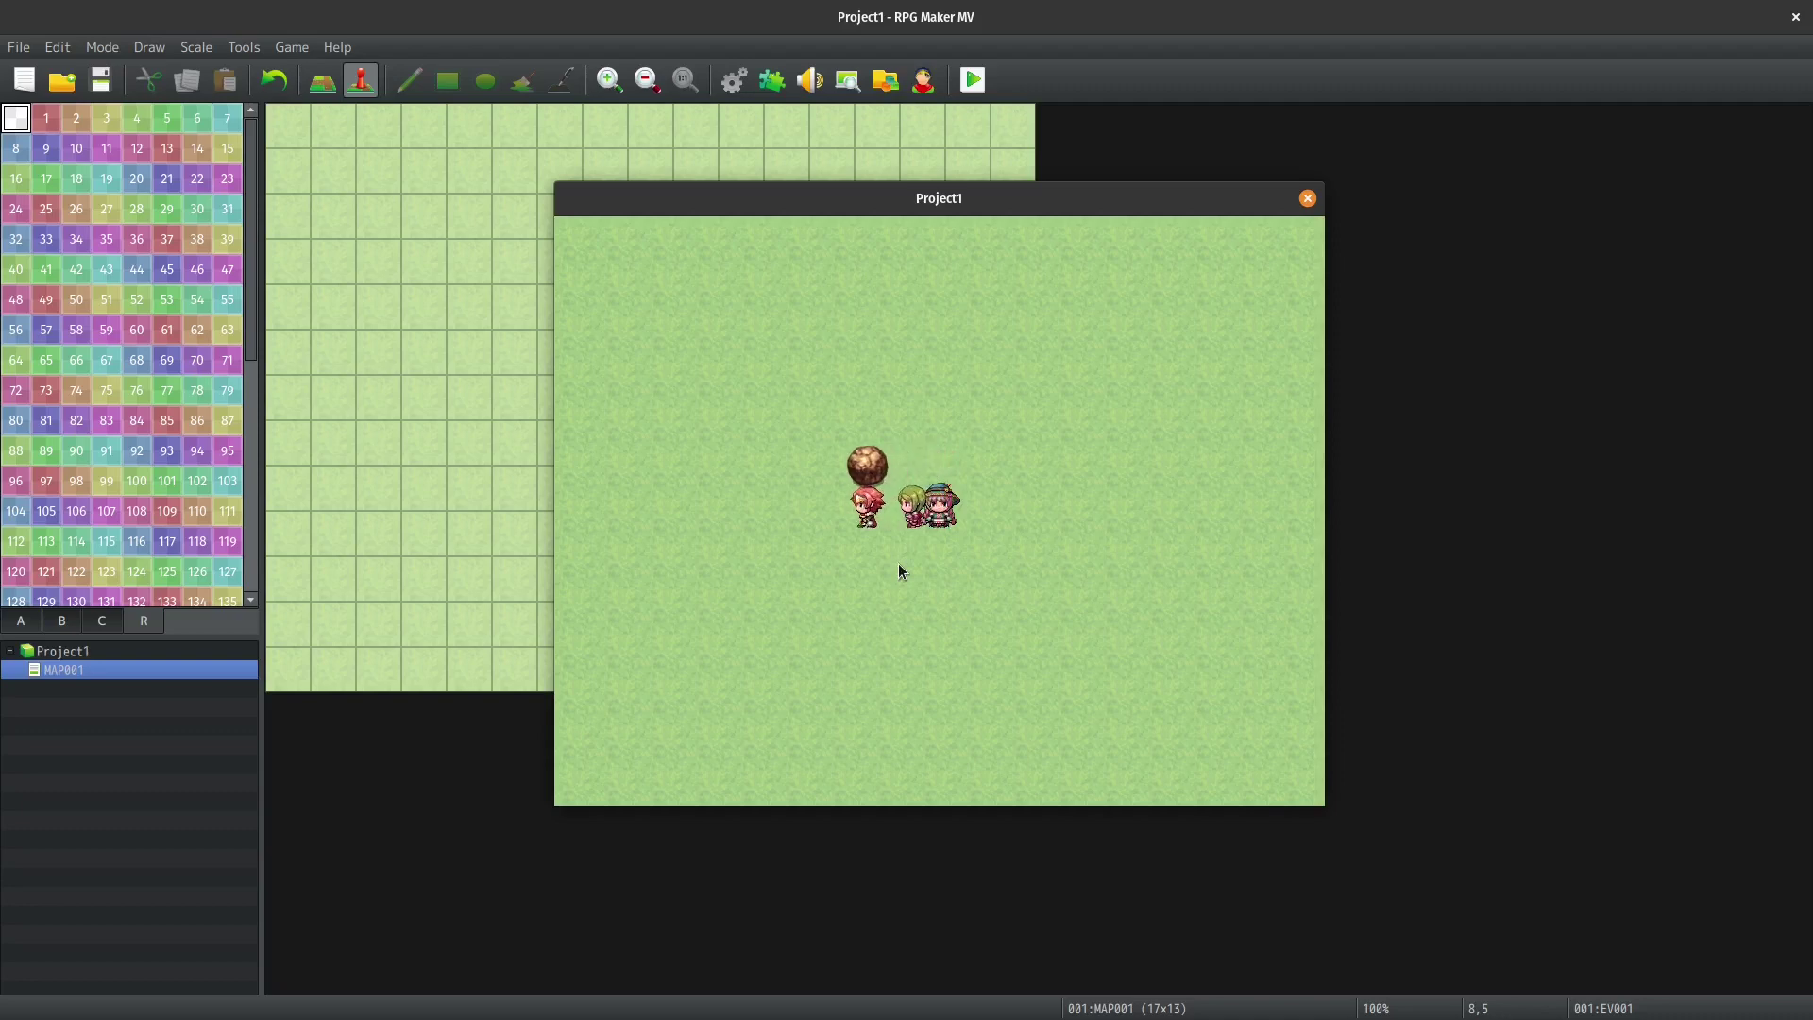
{"action": "key", "text": "Down"}
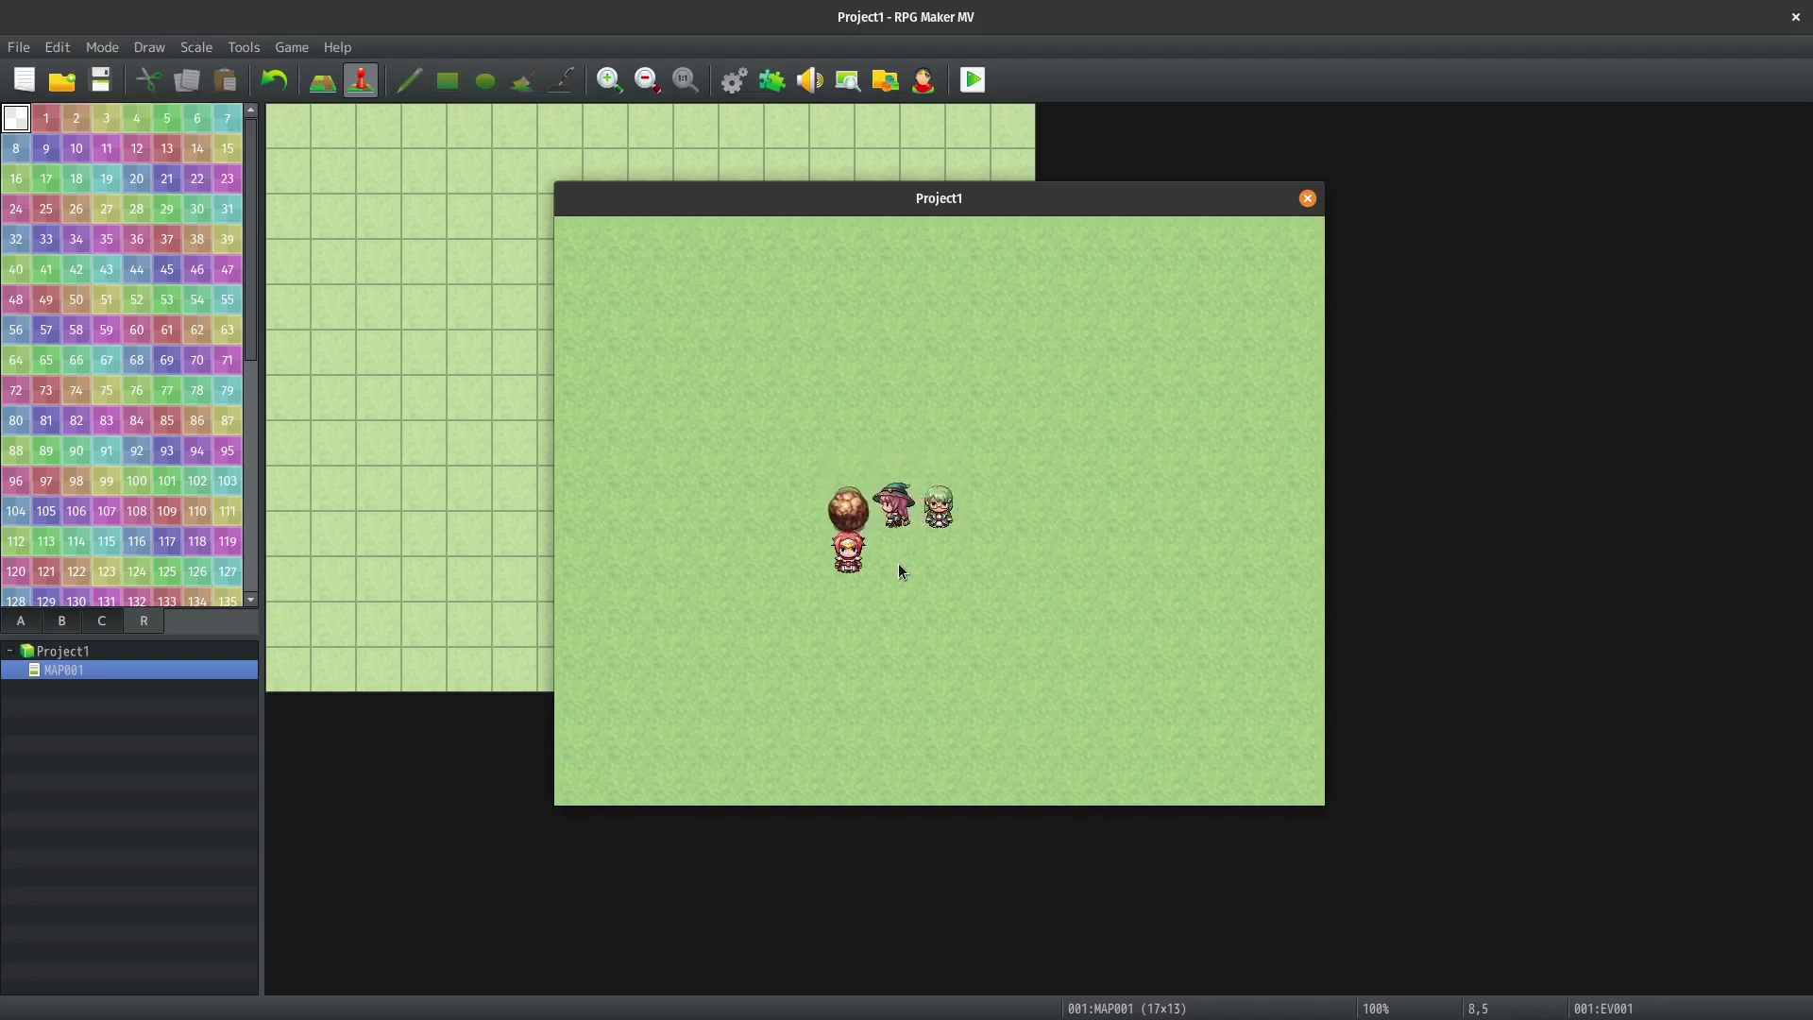
{"action": "key", "text": "Return"}
Walk the party around the thrown boulder, pick it up and throw it to the right, and end the playtest.
{"action": "key", "text": "Right"}
{"action": "key", "text": "Down"}
{"action": "key", "text": "Left"}
{"action": "key", "text": "Up"}
{"action": "key", "text": "Right"}
{"action": "key", "text": "Right"}
{"action": "key", "text": "Down"}
{"action": "key", "text": "Left"}
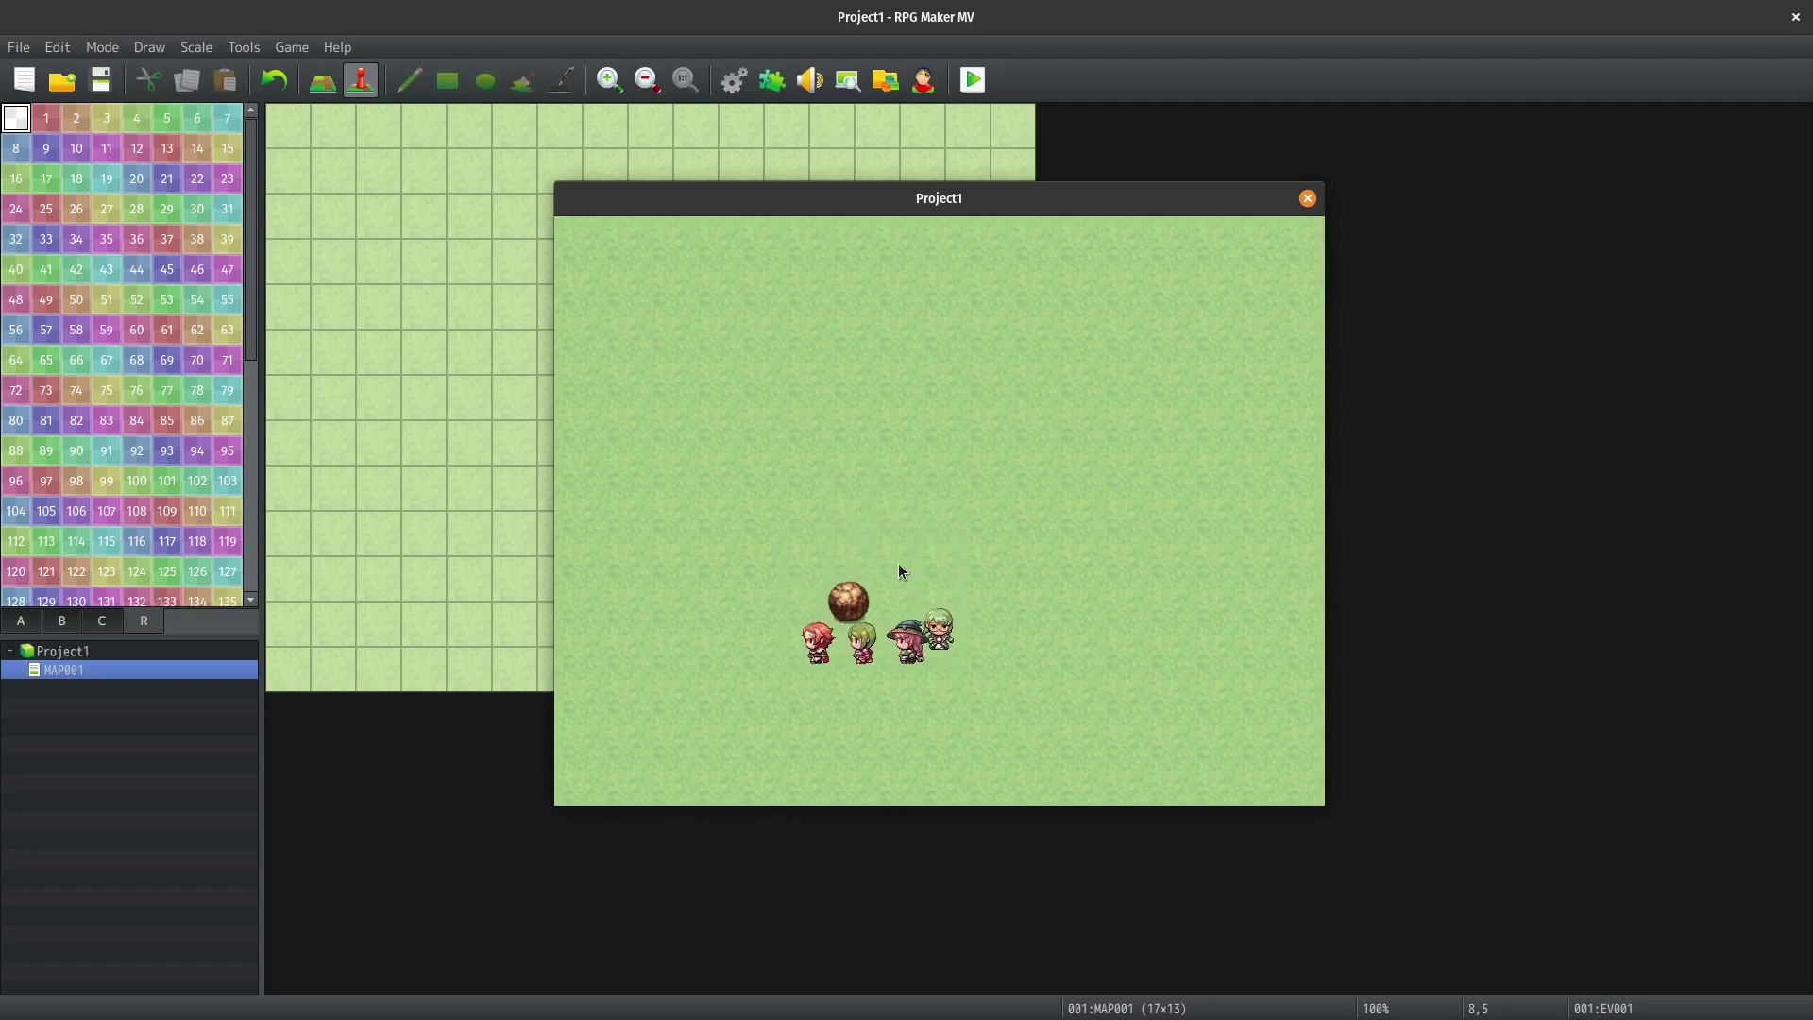
{"action": "key", "text": "Up"}
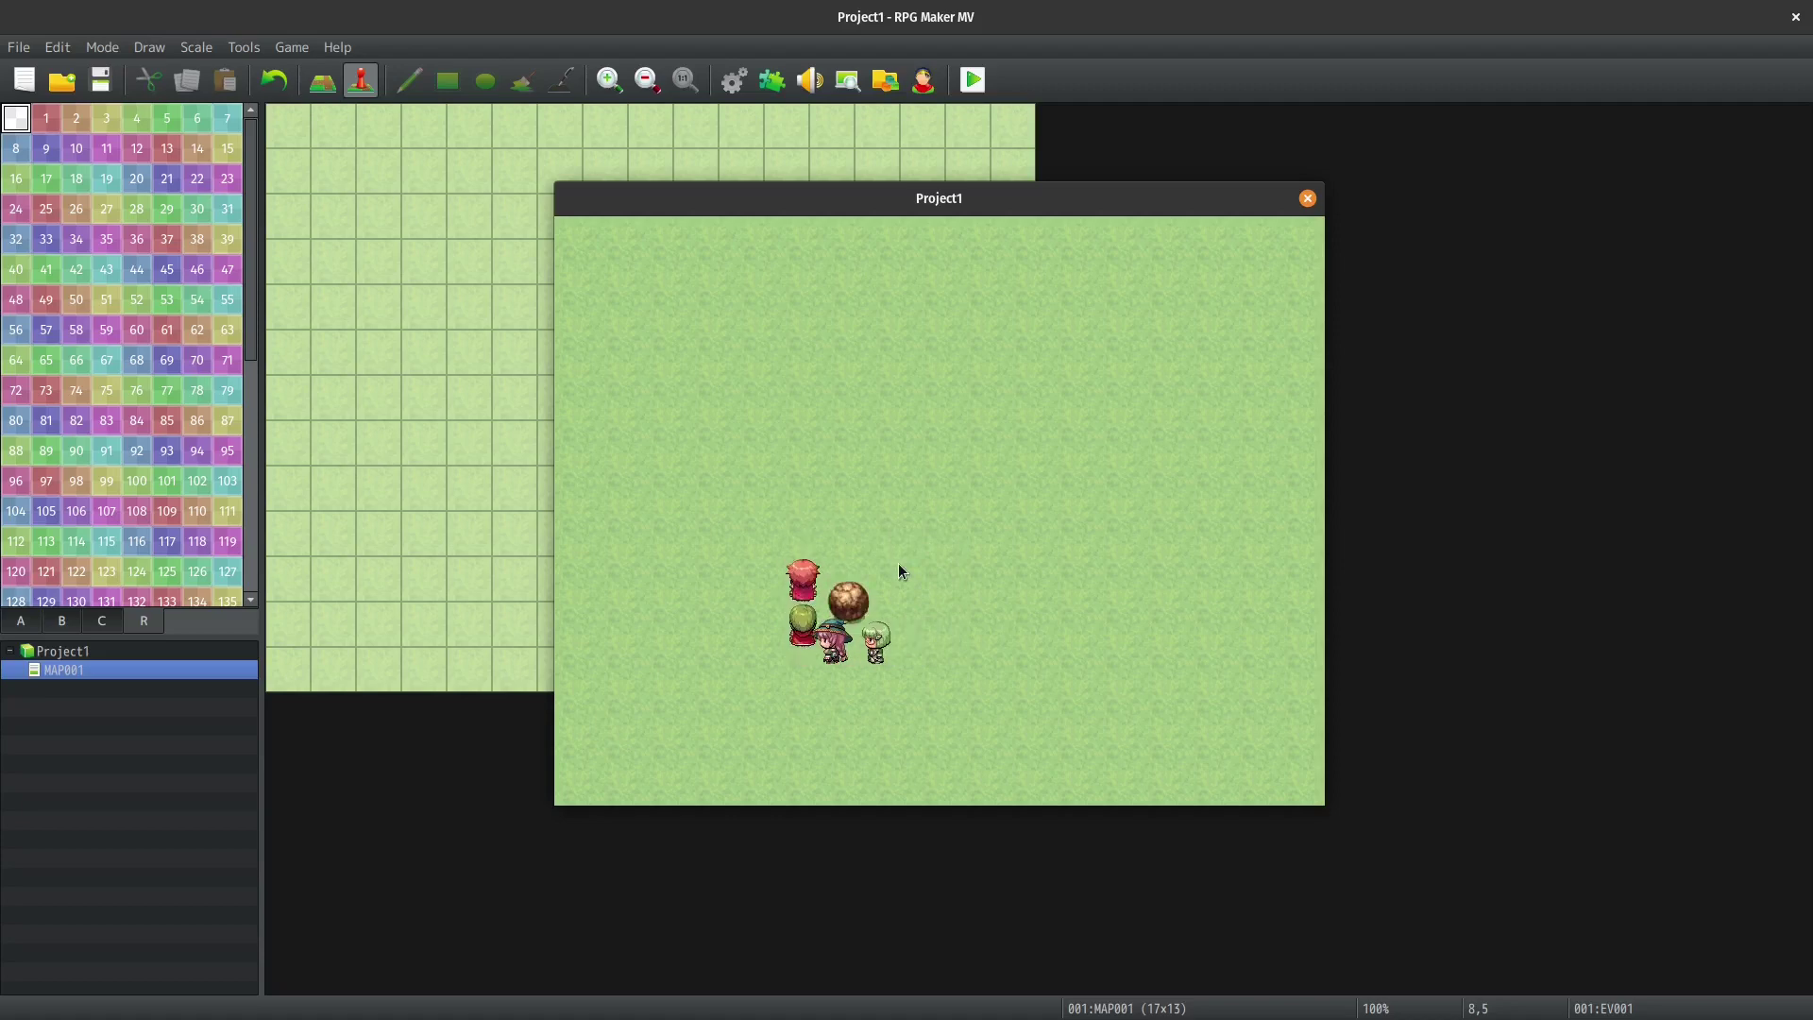
{"action": "key", "text": "Right"}
{"action": "key", "text": "Down"}
{"action": "key", "text": "Return"}
{"action": "key", "text": "Right"}
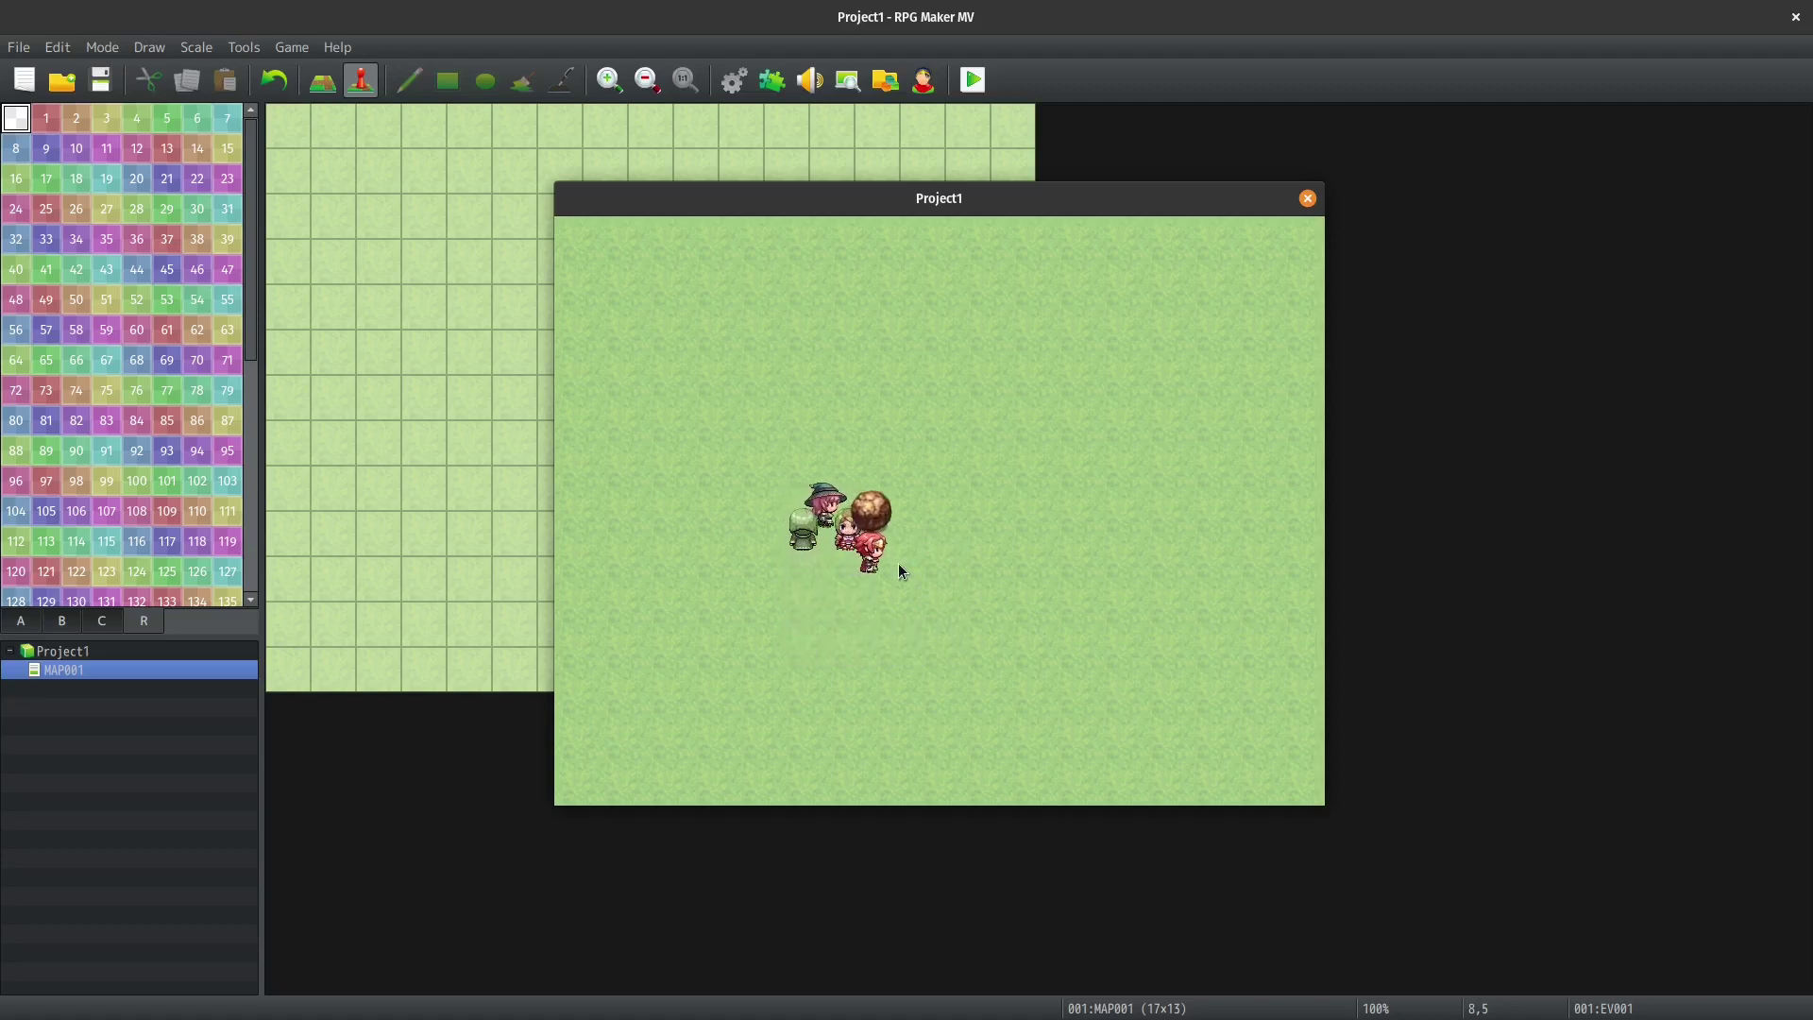
{"action": "key", "text": "Return"}
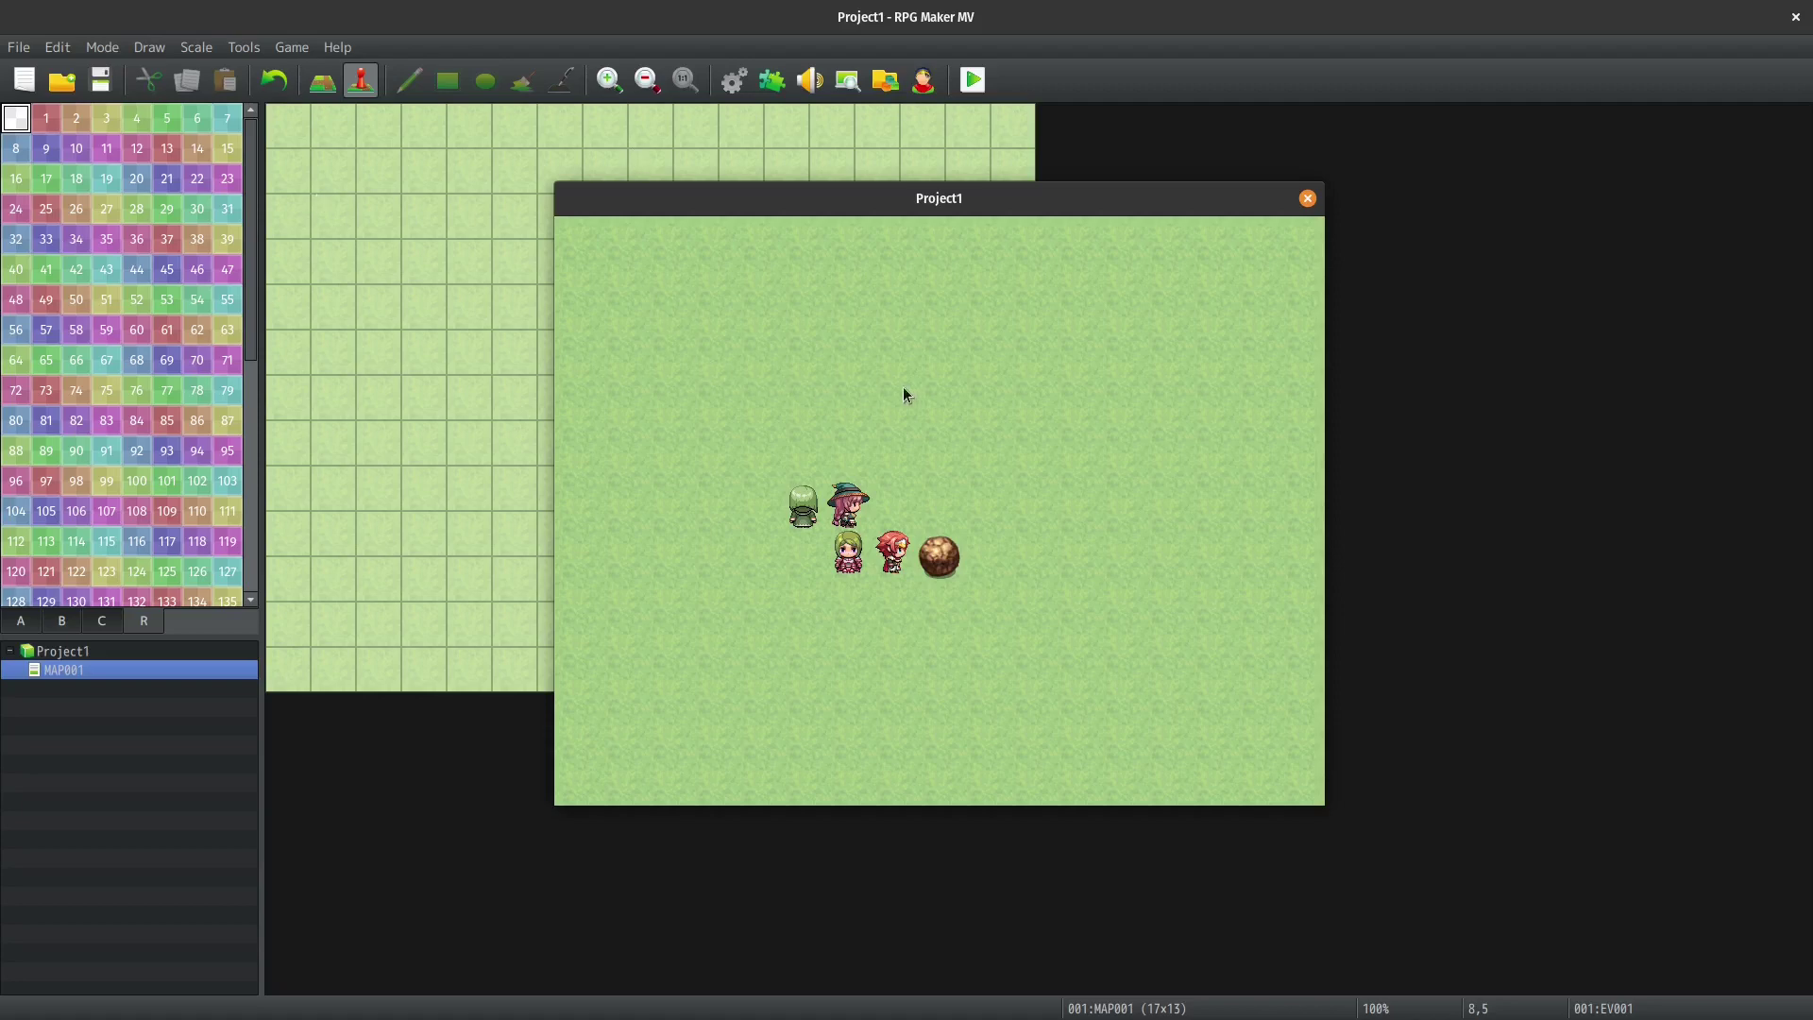
{"action": "left_click", "coordinate": [1307, 198]}
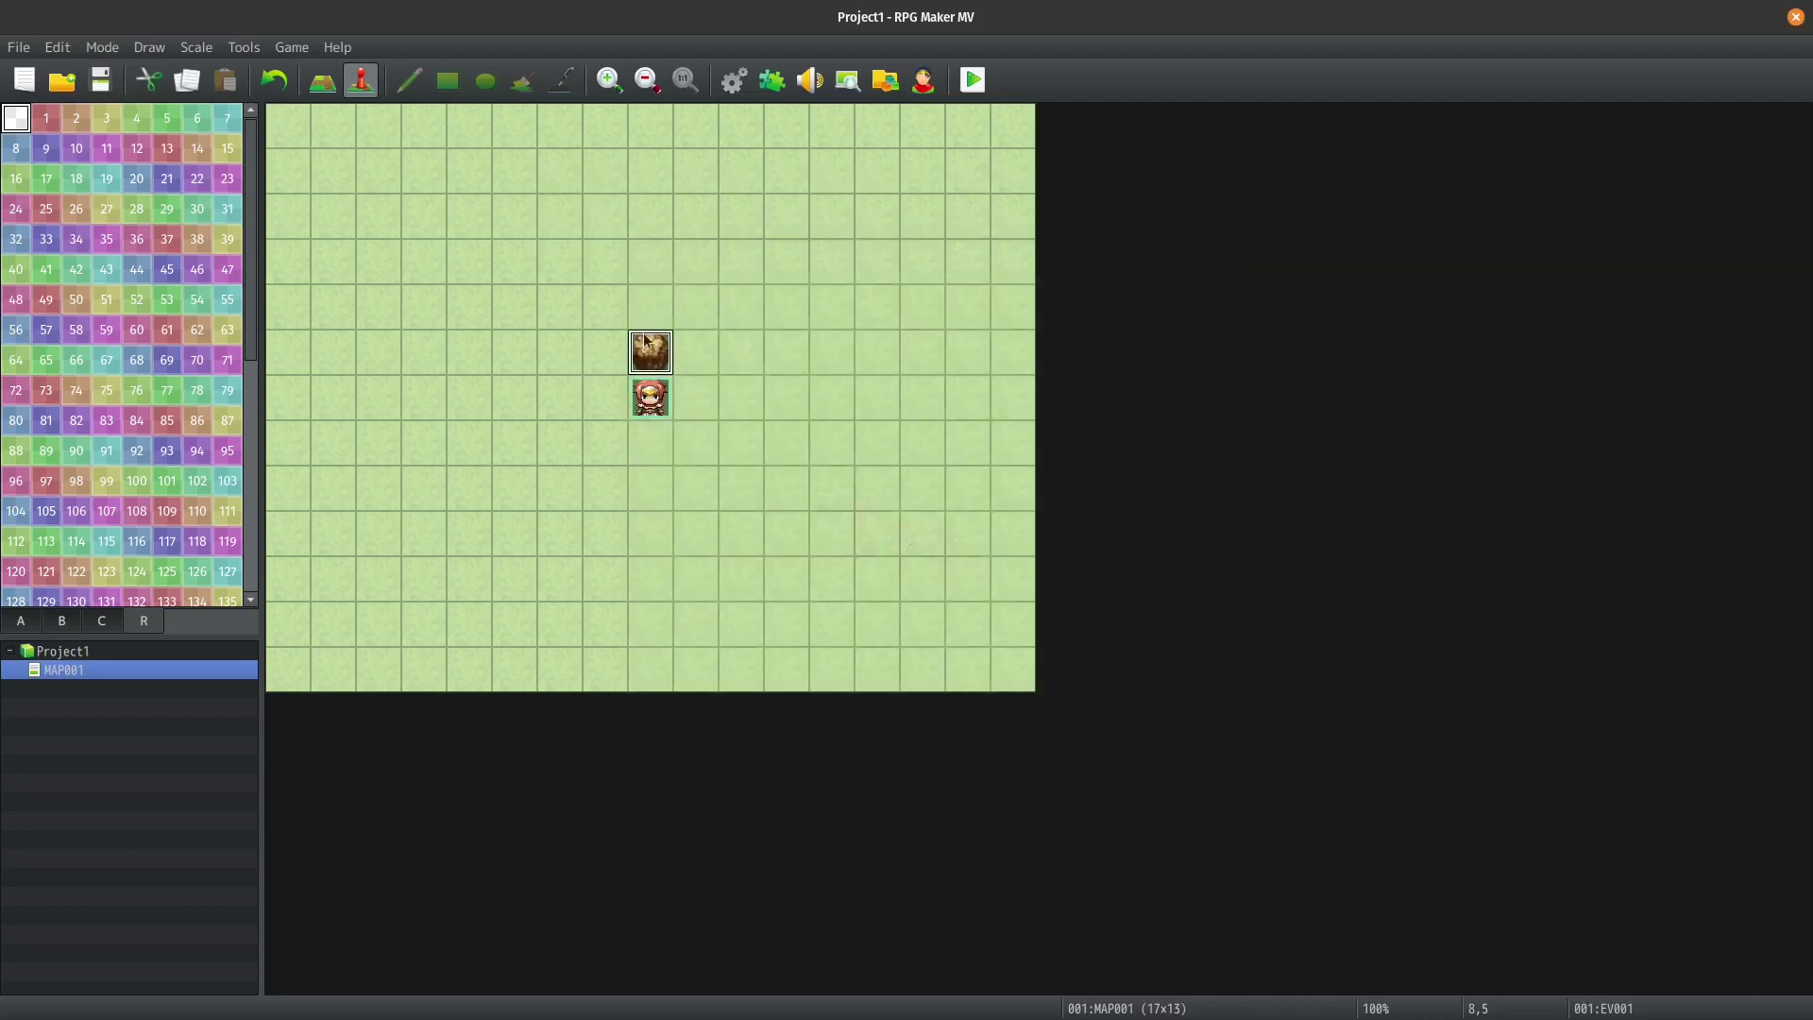
Create a new event on the tile right of the boulder, using the black ball from !Other1 as its image.
{"action": "double_click", "coordinate": [699, 349]}
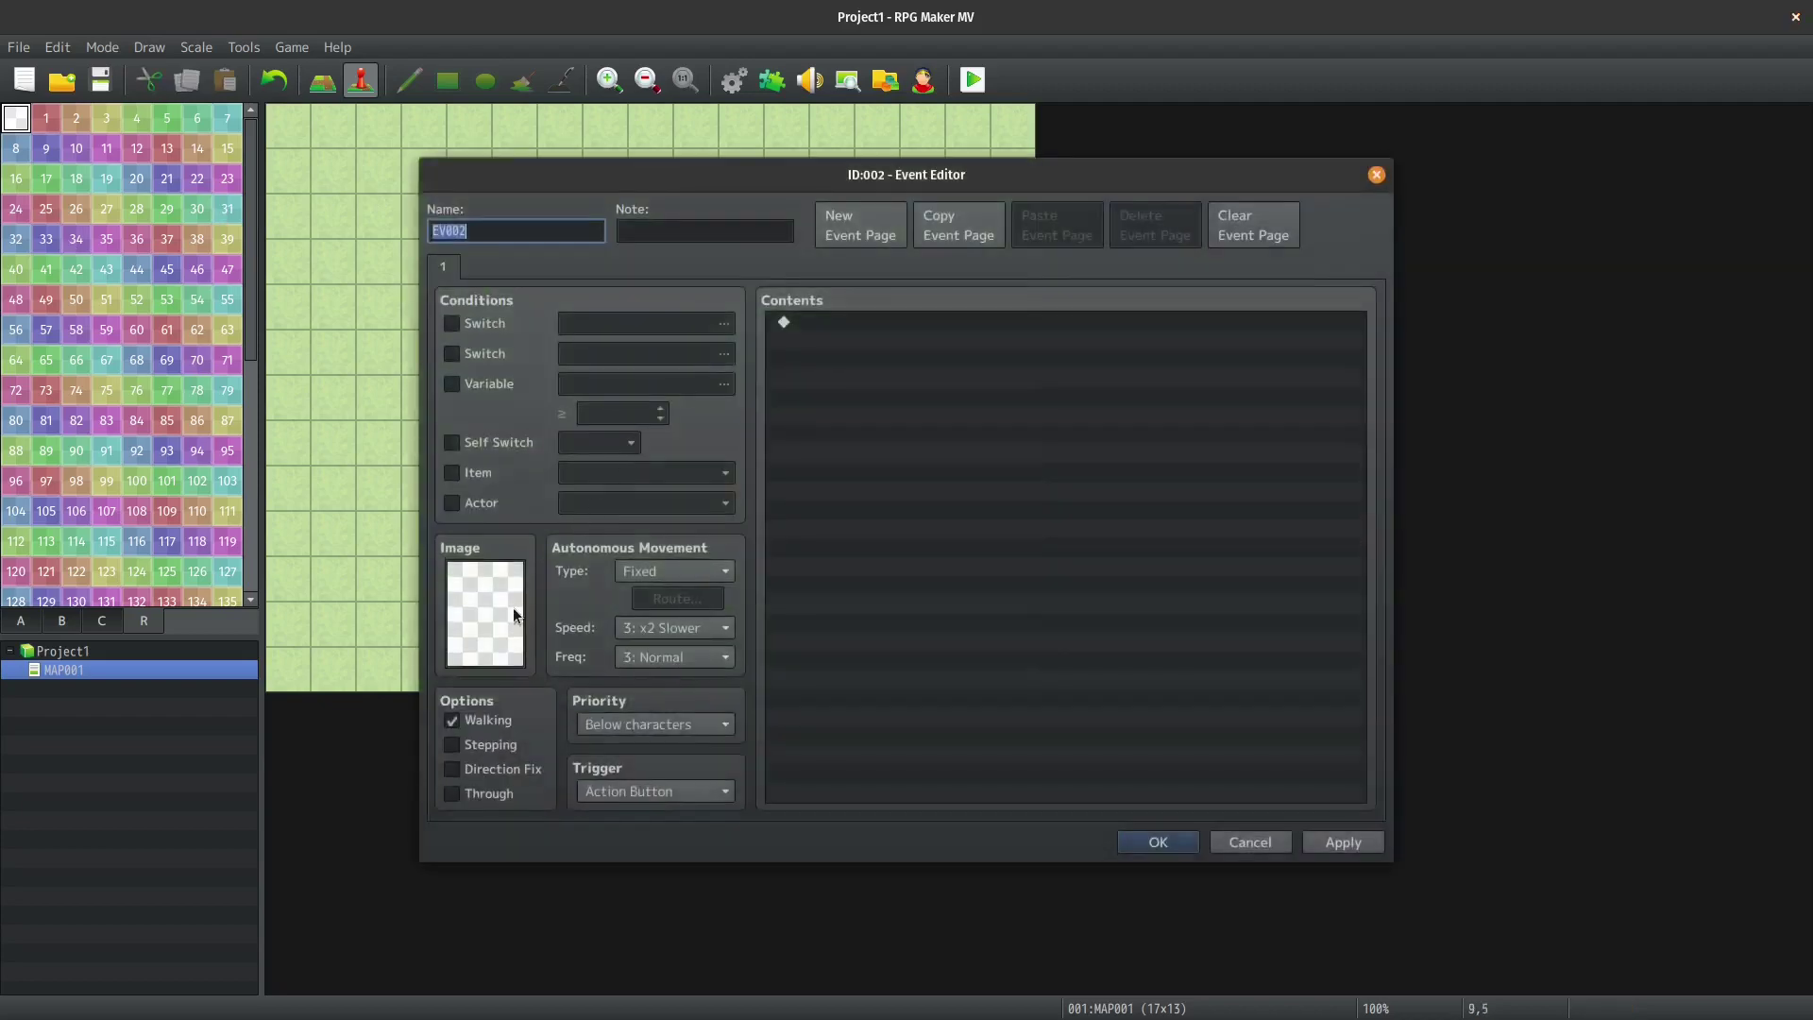
{"action": "double_click", "coordinate": [510, 610]}
{"action": "scroll", "coordinate": [610, 605], "scroll_direction": "down", "scroll_amount": 2}
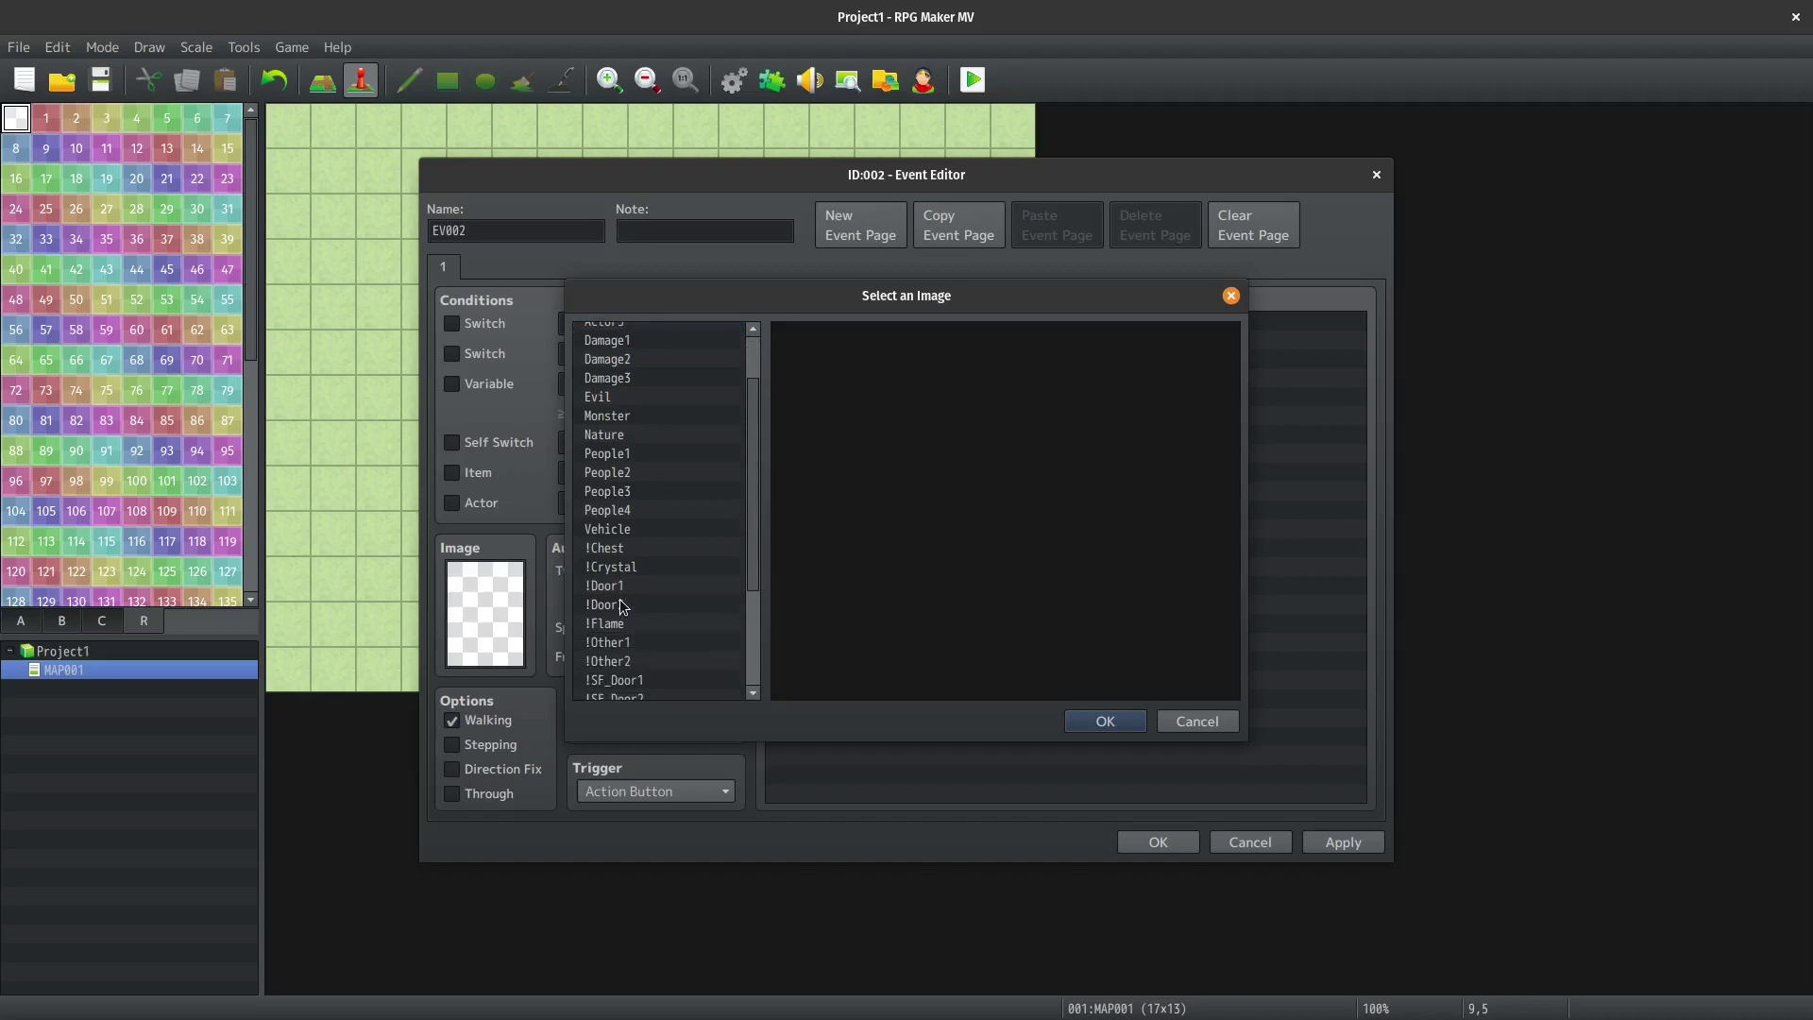
{"action": "left_click", "coordinate": [610, 642]}
{"action": "left_click", "coordinate": [1130, 348]}
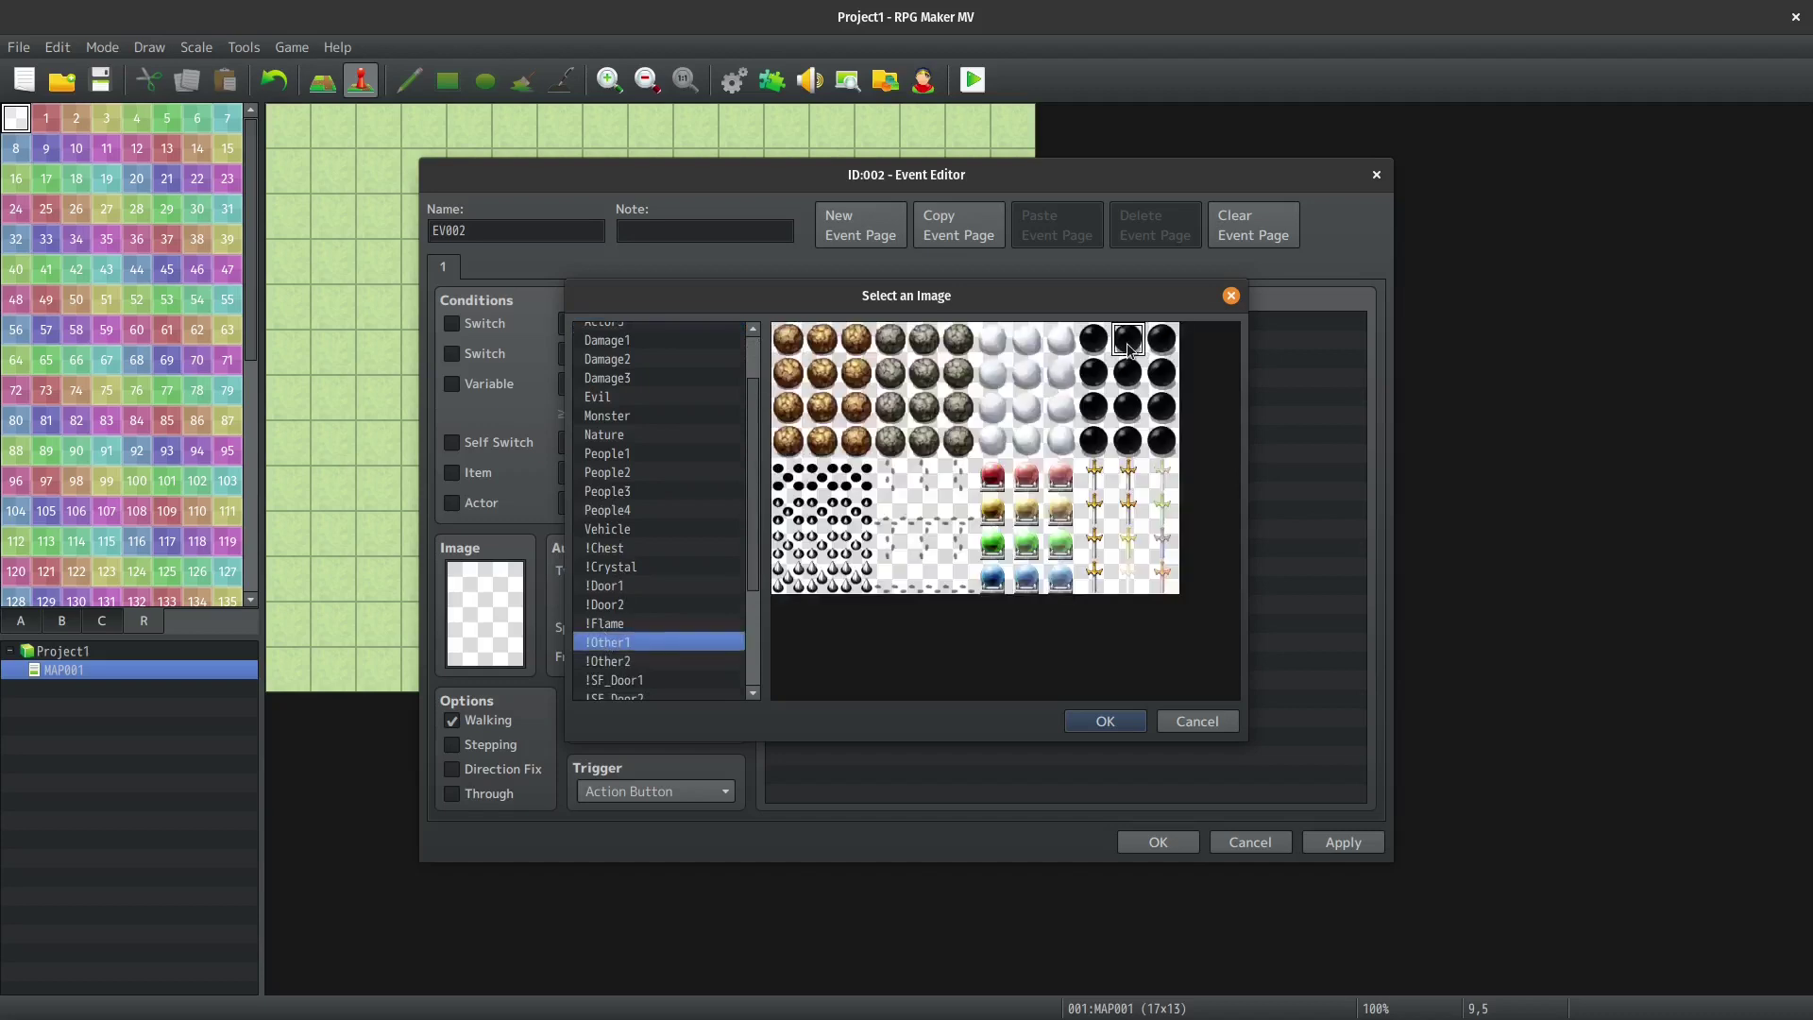
{"action": "double_click", "coordinate": [1130, 348]}
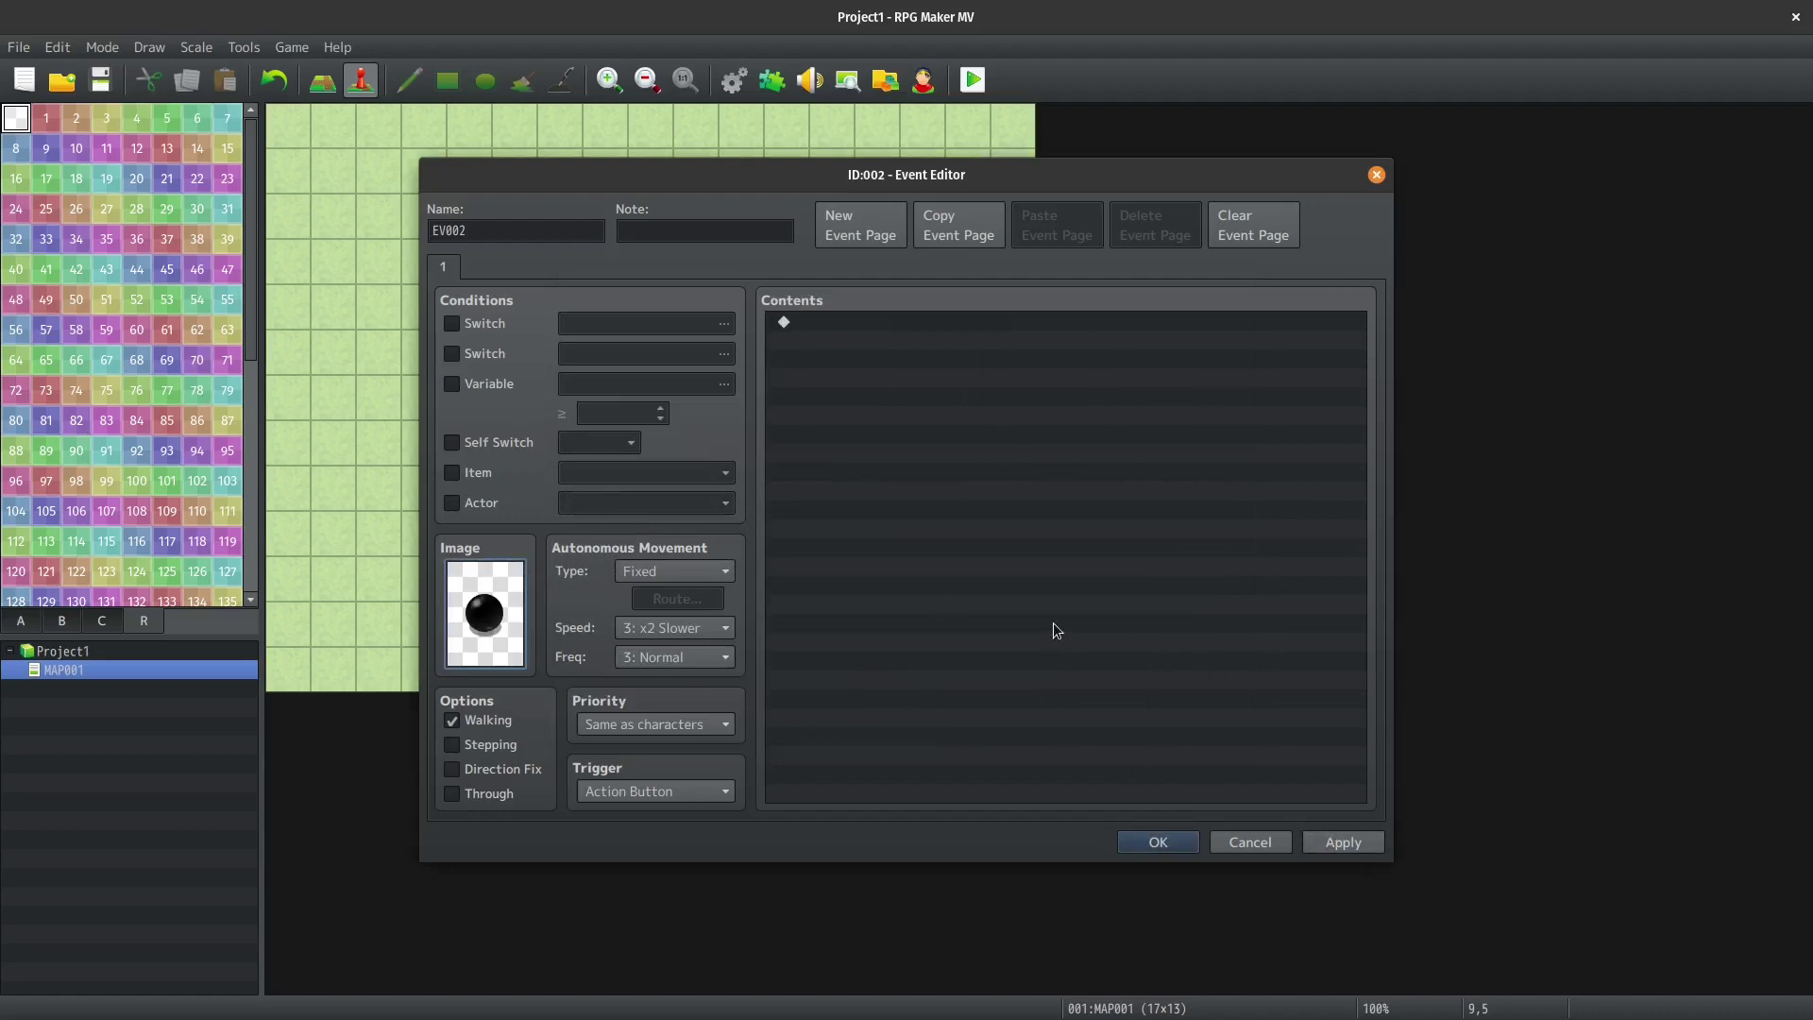
Start a comment in the black ball event and copy the "throwable : require armor ID" template from the Lilac_ThrowableEvents help.
{"action": "left_click", "coordinate": [909, 402]}
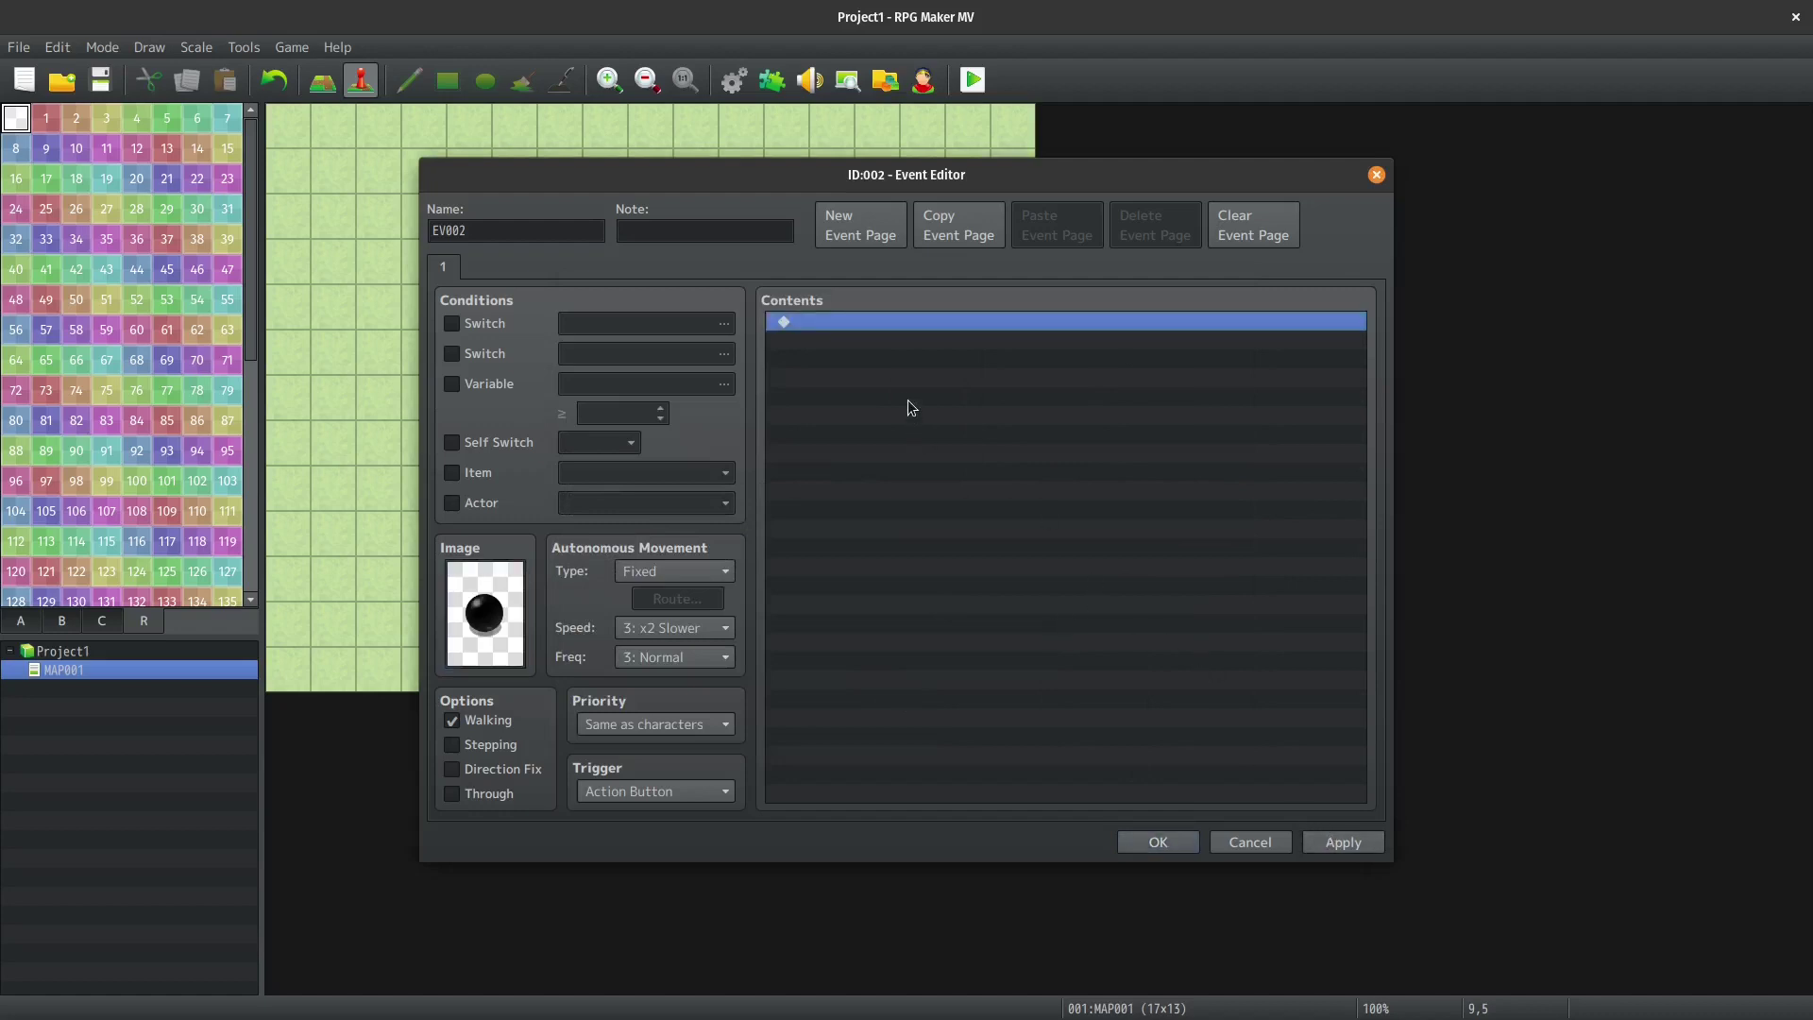
{"action": "double_click", "coordinate": [843, 371]}
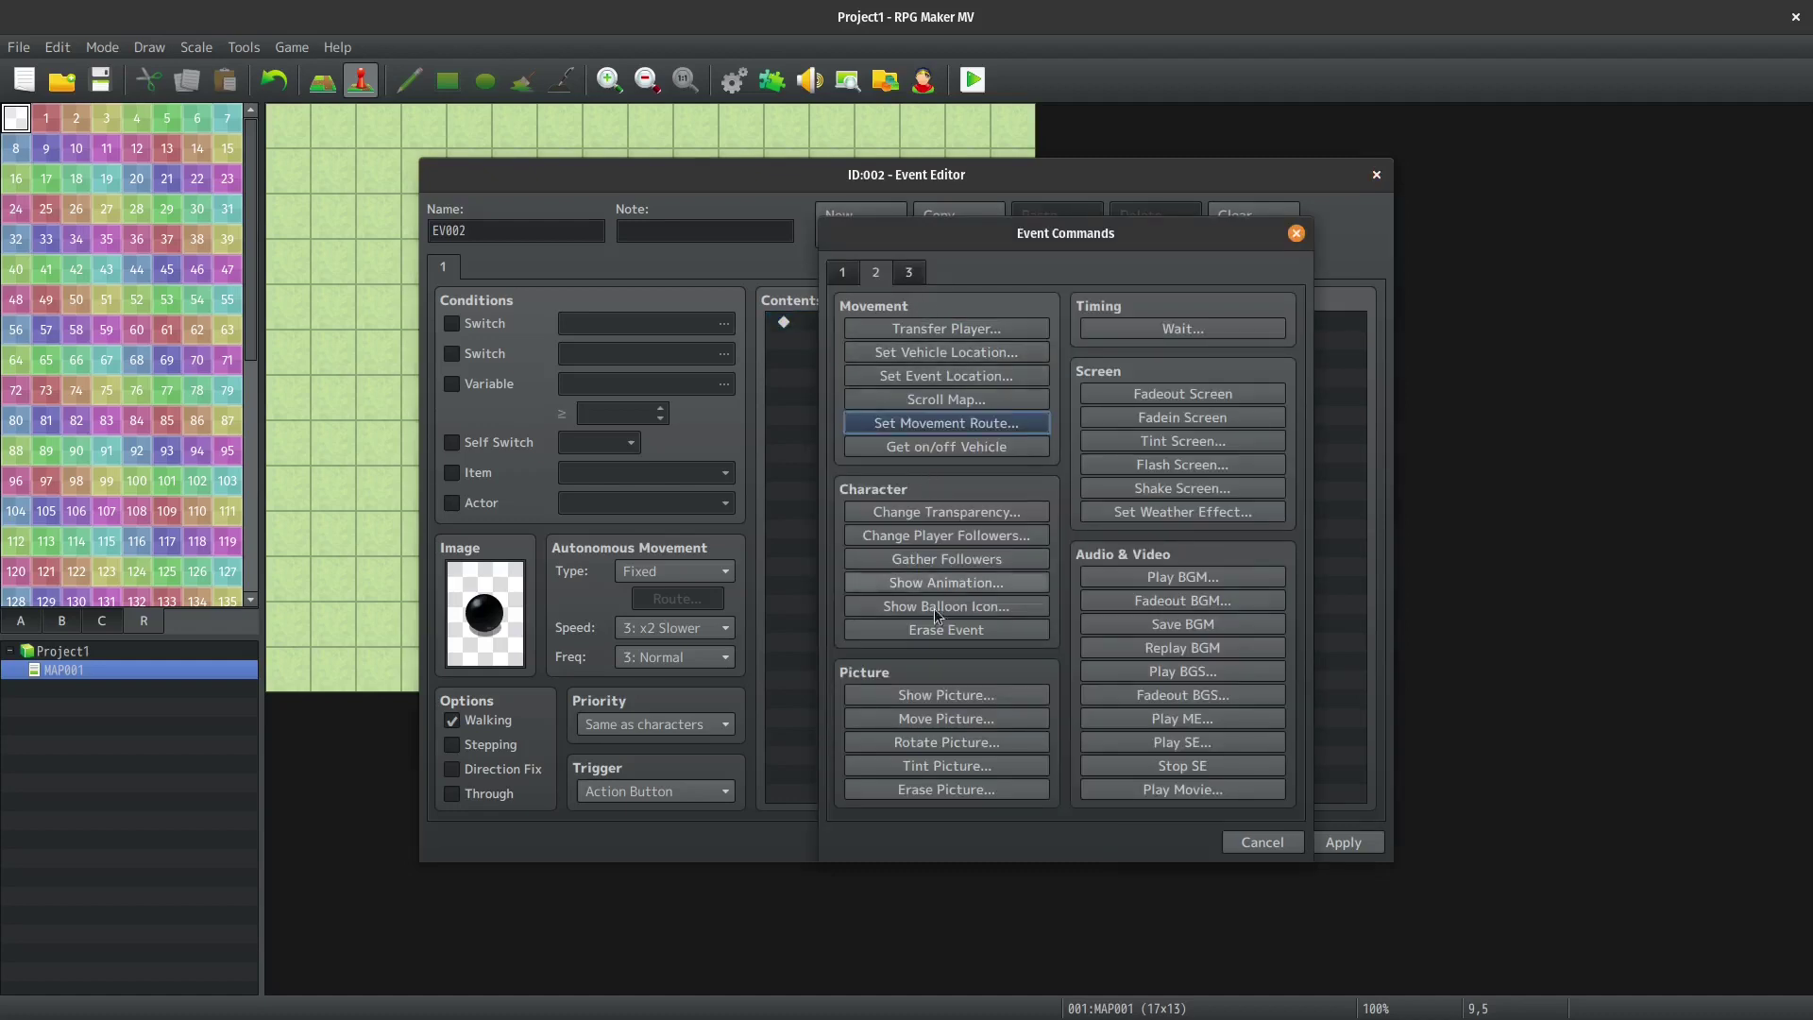
{"action": "left_click", "coordinate": [843, 273]}
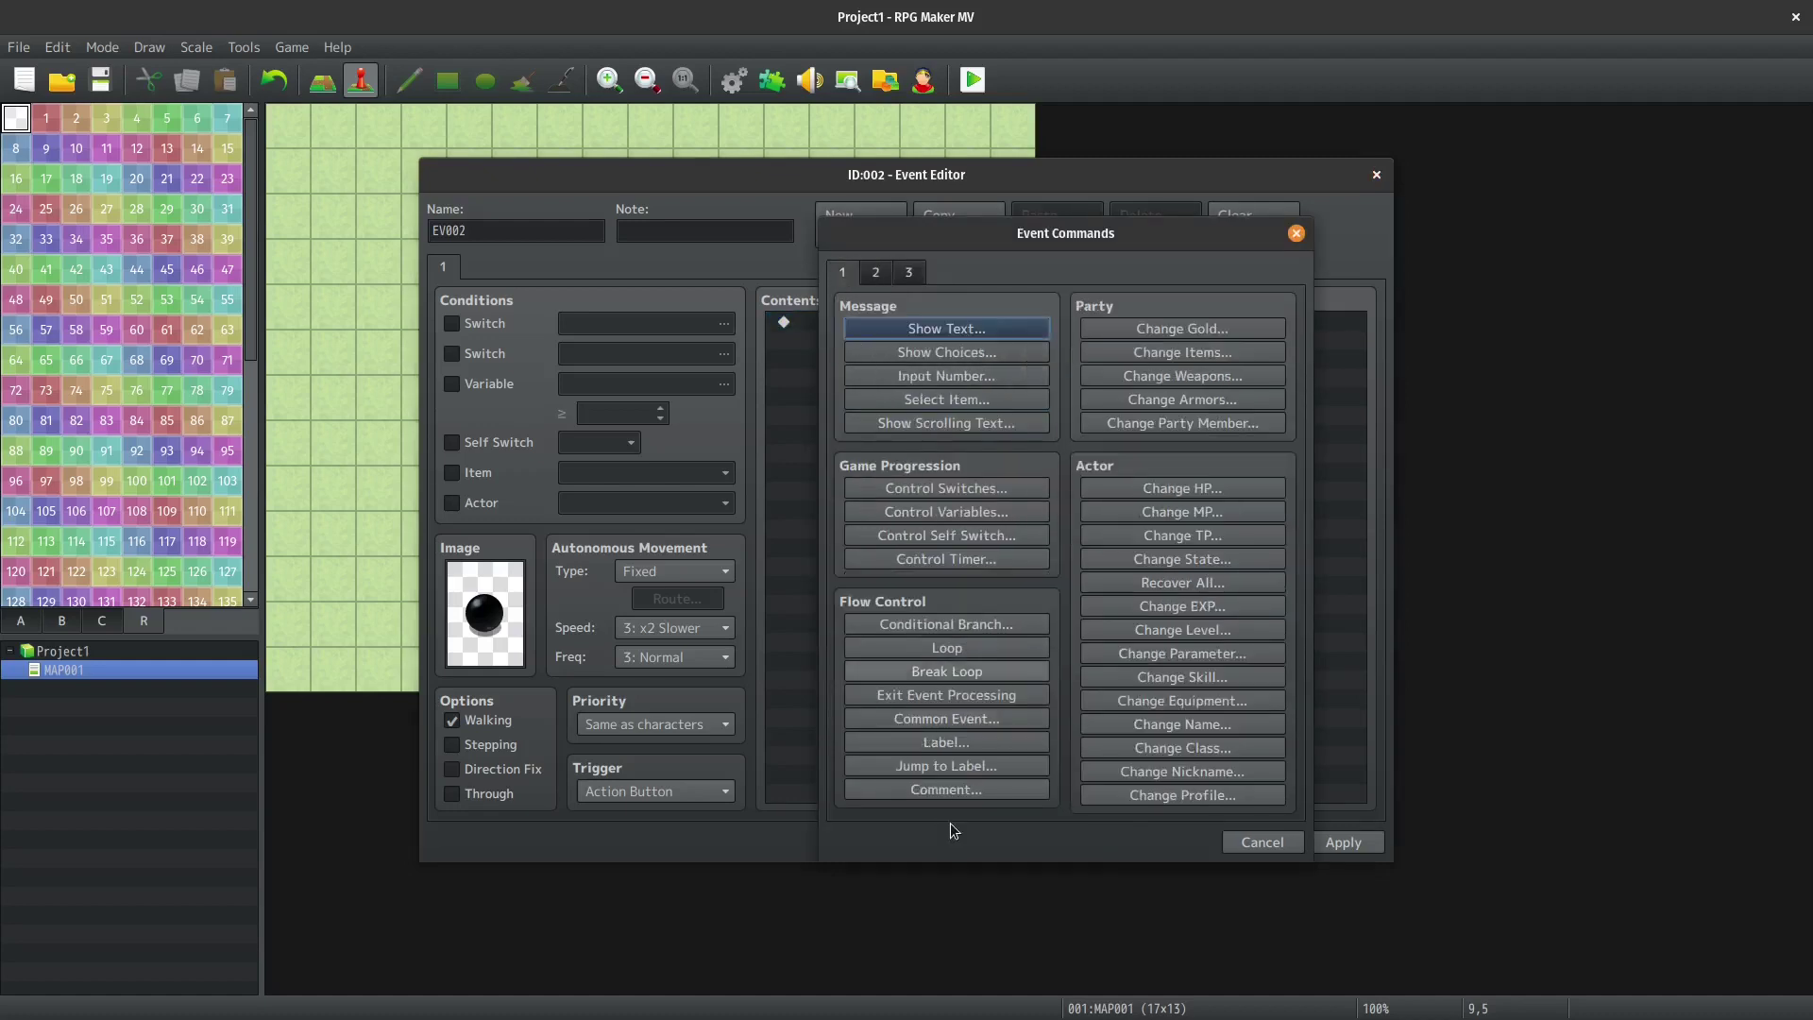
{"action": "left_click", "coordinate": [939, 795]}
{"action": "key", "text": "F1"}
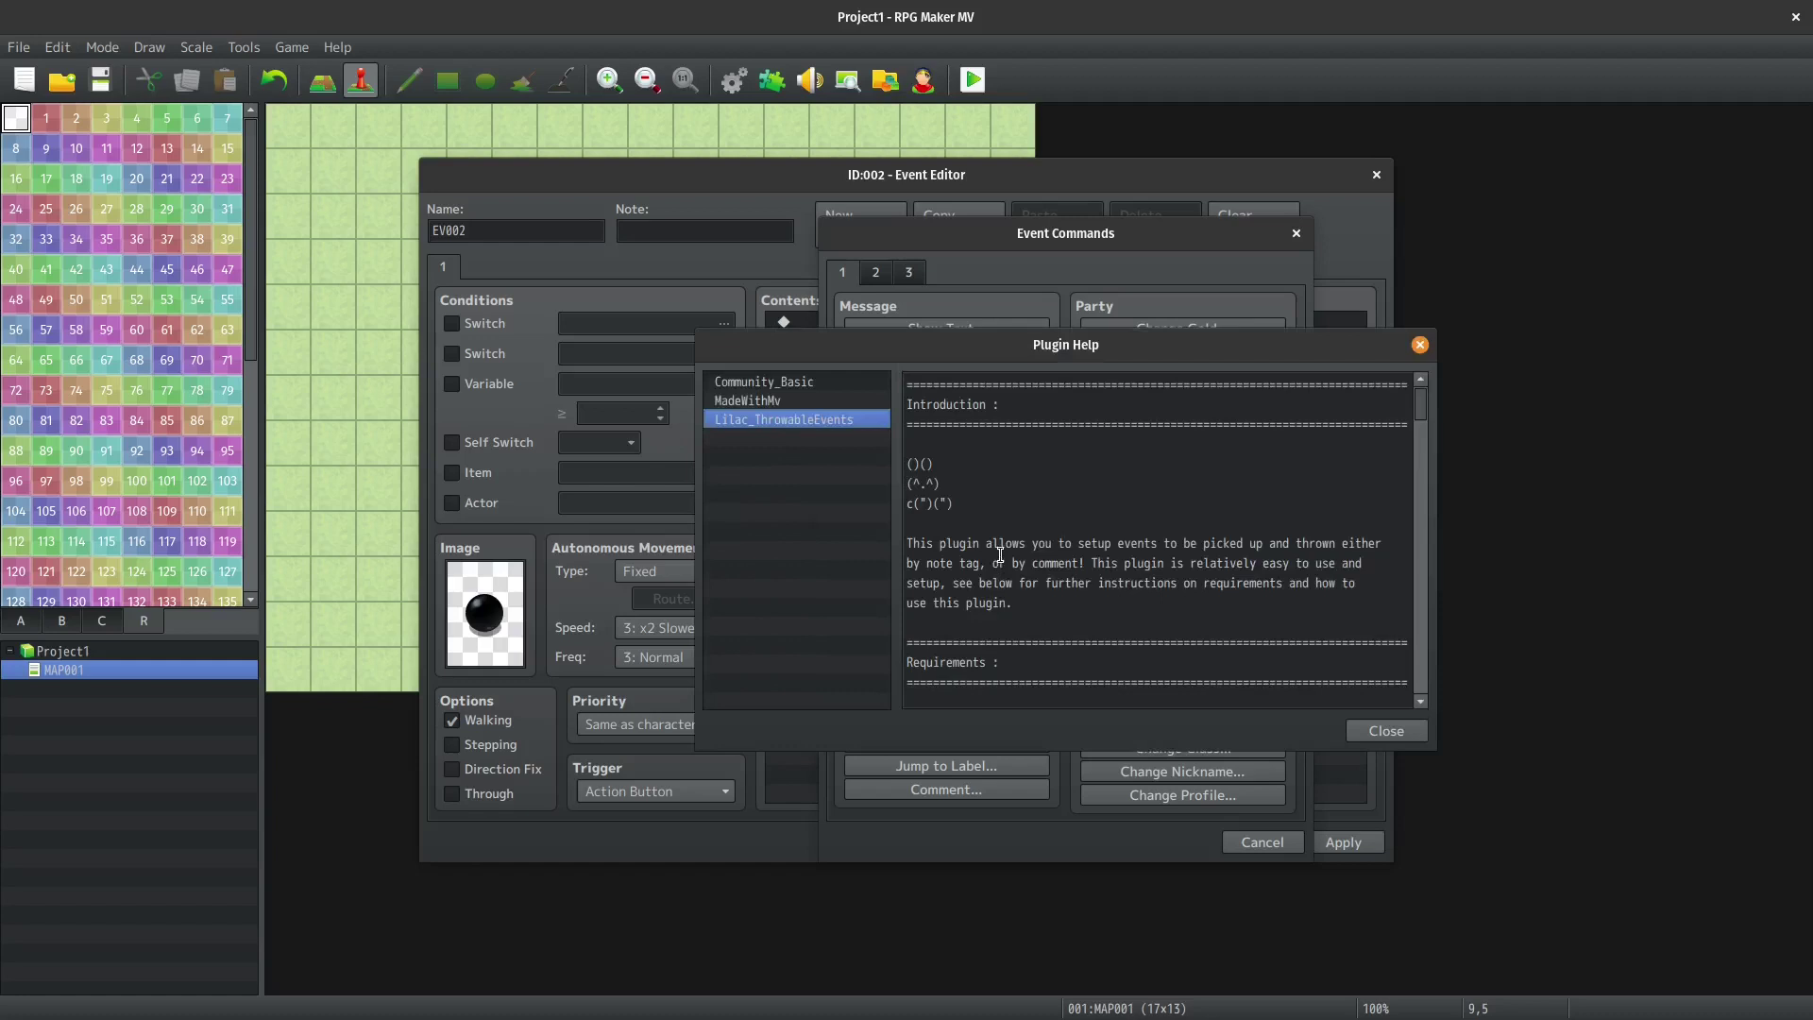
{"action": "left_click_drag", "start_coordinate": [1423, 413], "coordinate": [1420, 508]}
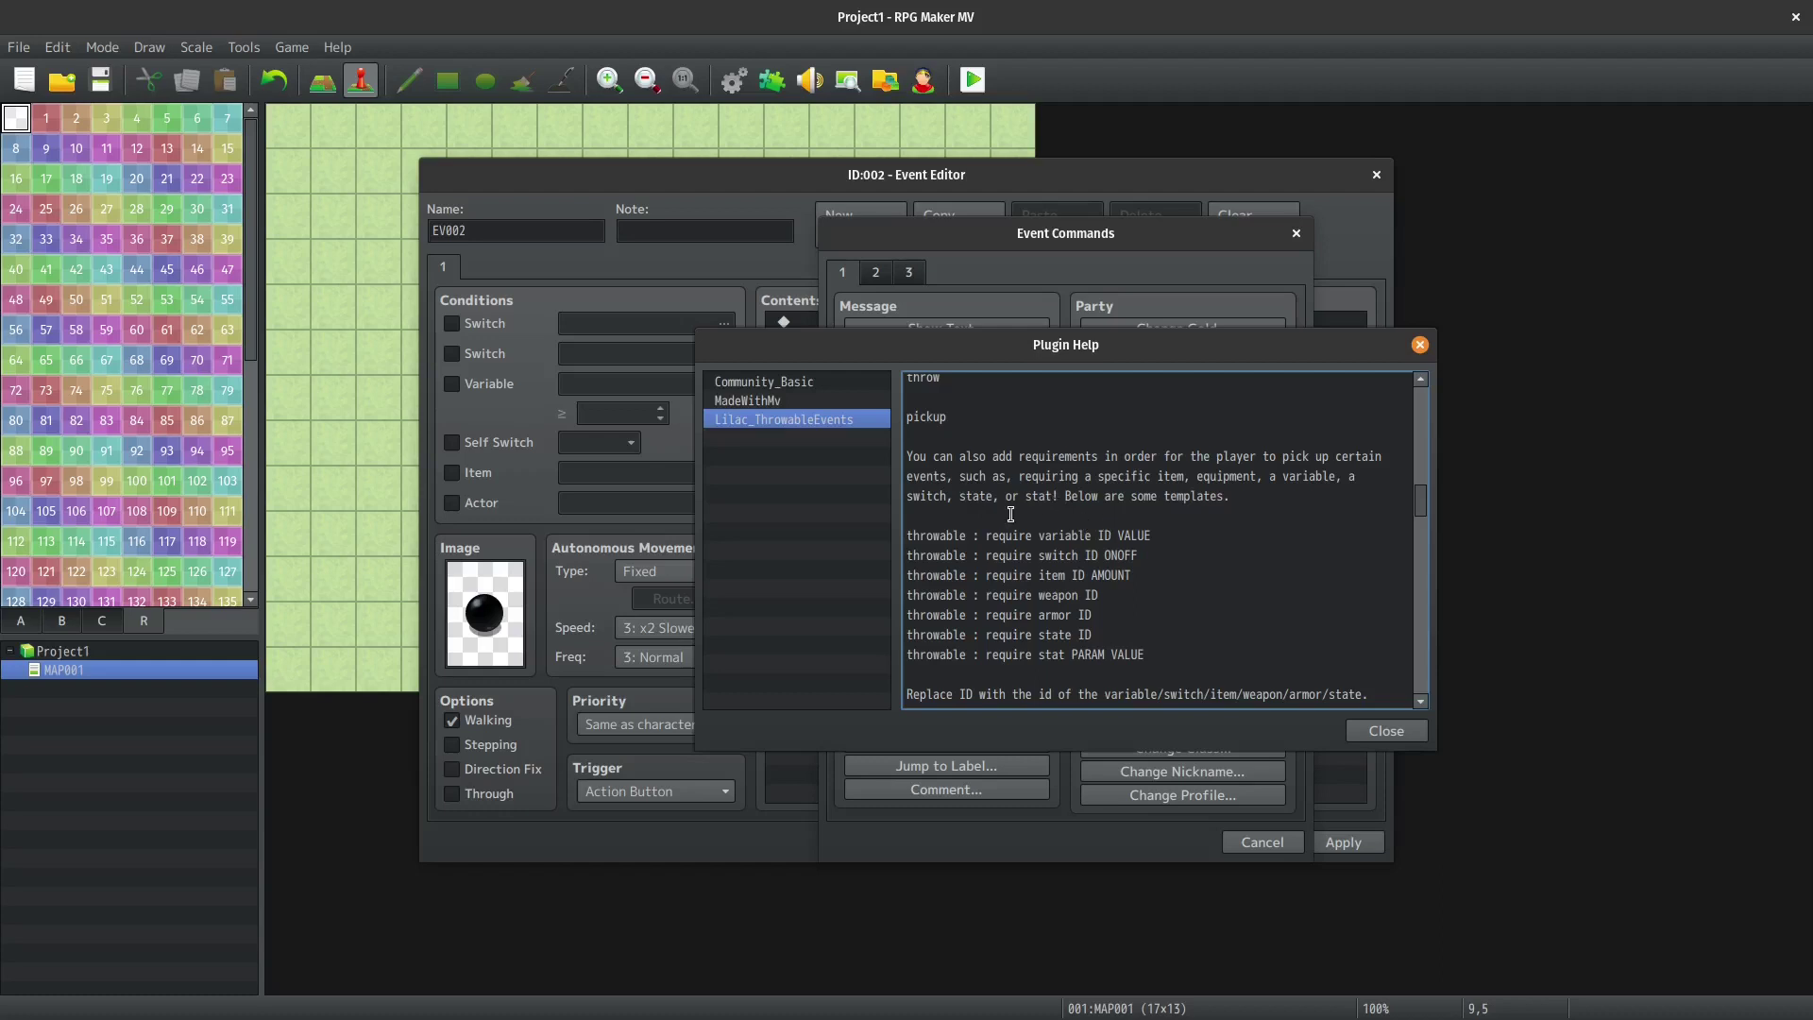
{"action": "mouse_move", "coordinate": [908, 635]}
{"action": "left_mouse_down"}
{"action": "mouse_move", "coordinate": [1000, 624]}
{"action": "mouse_move", "coordinate": [903, 611]}
{"action": "left_mouse_up"}
{"action": "right_click", "coordinate": [949, 606]}
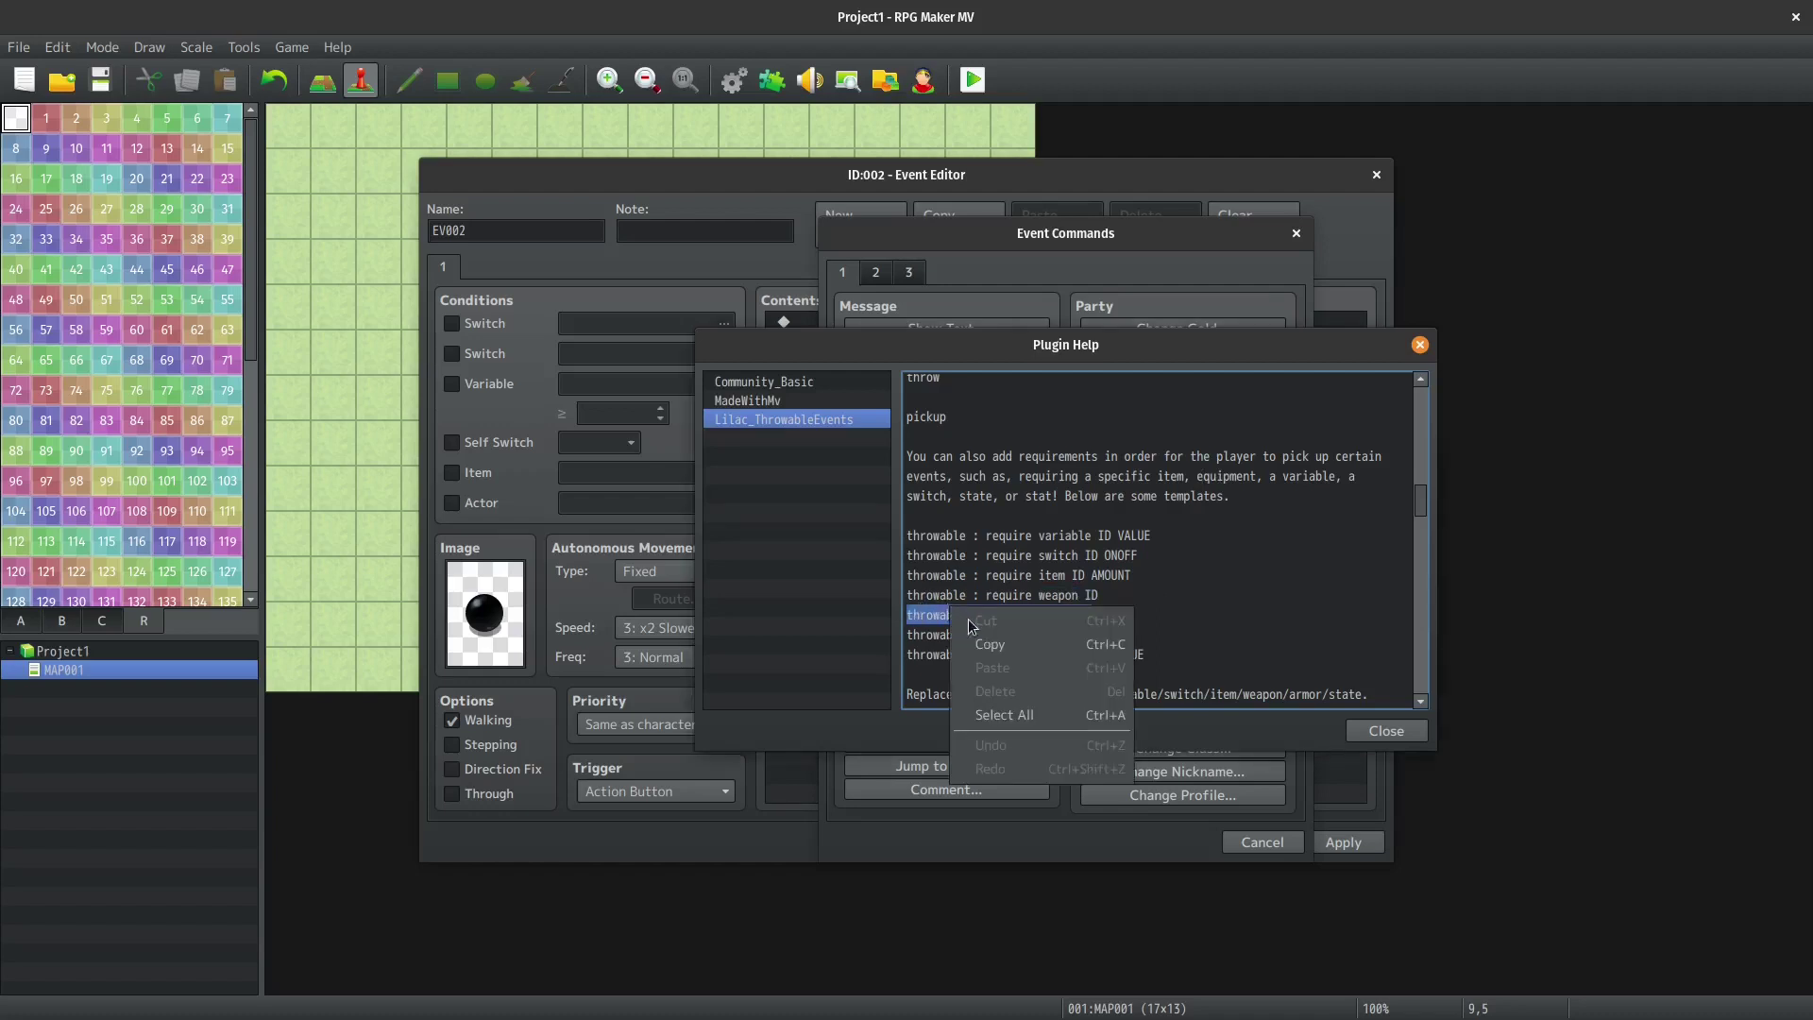
{"action": "left_click", "coordinate": [990, 644]}
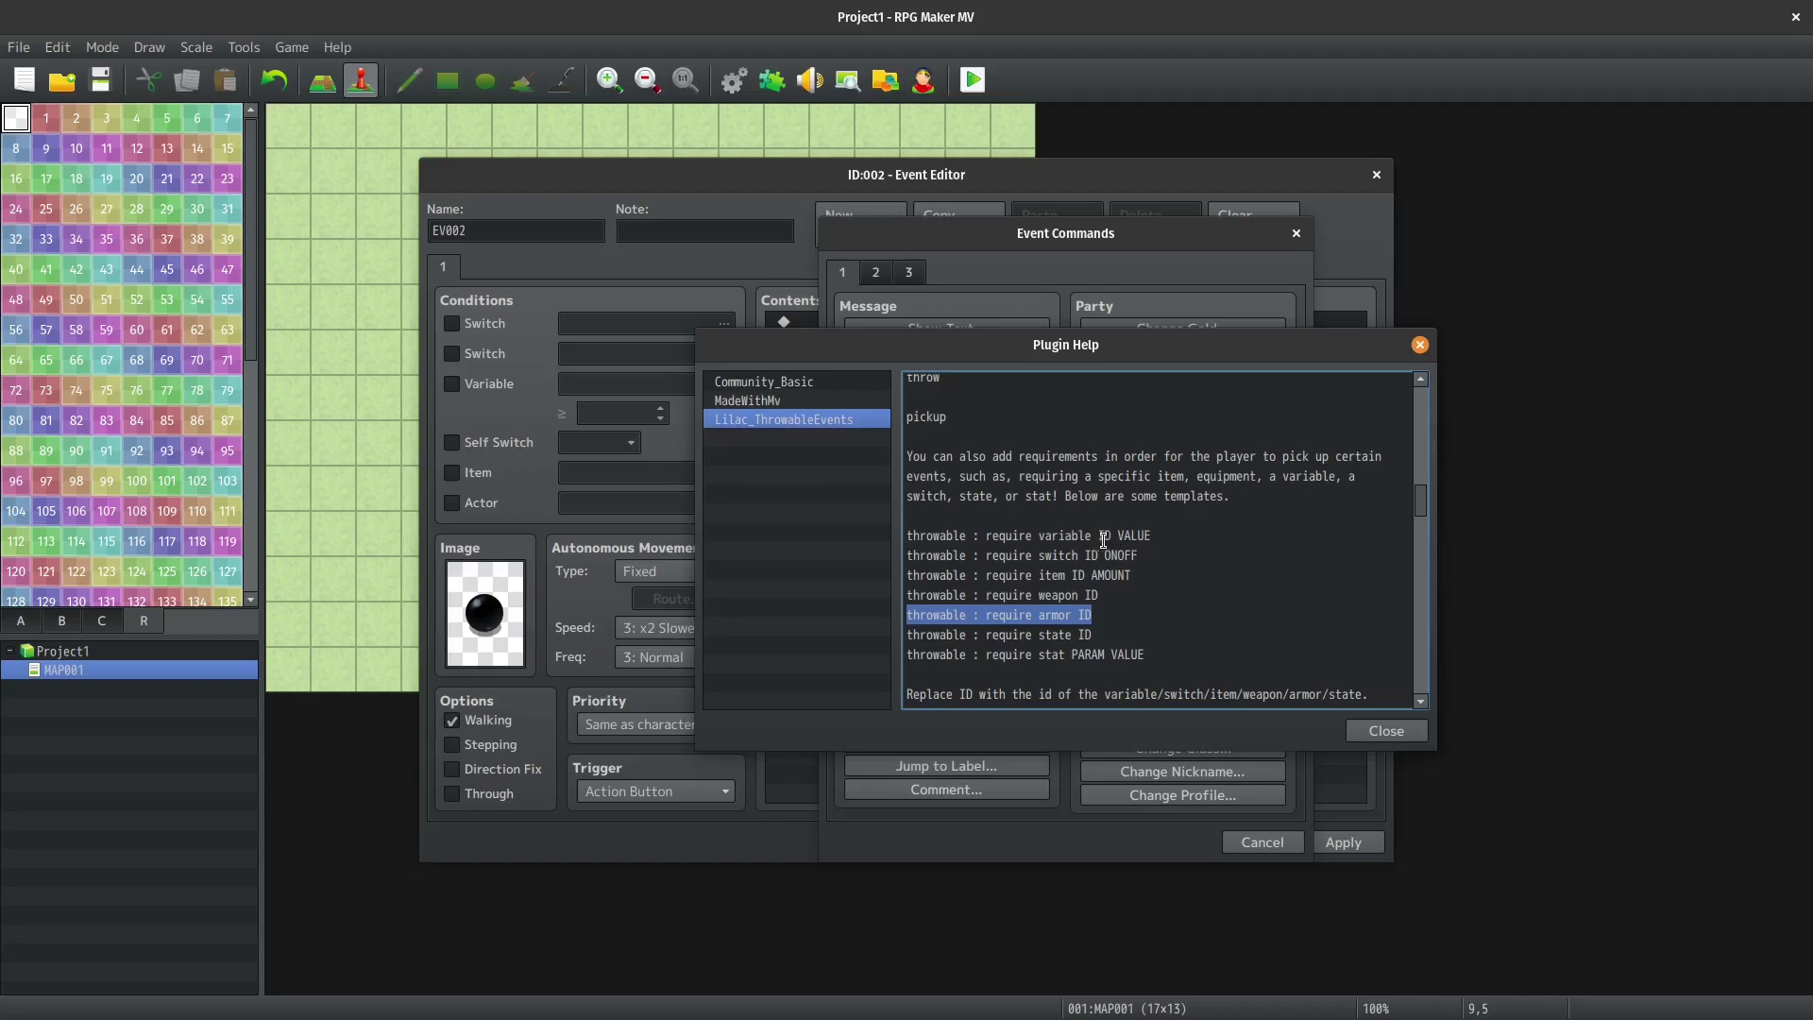
Review the requirement parameters in the plugin help, and save the black ball event with the comment "throwable : require armor 4".
{"action": "left_click_drag", "start_coordinate": [1099, 536], "coordinate": [1150, 537]}
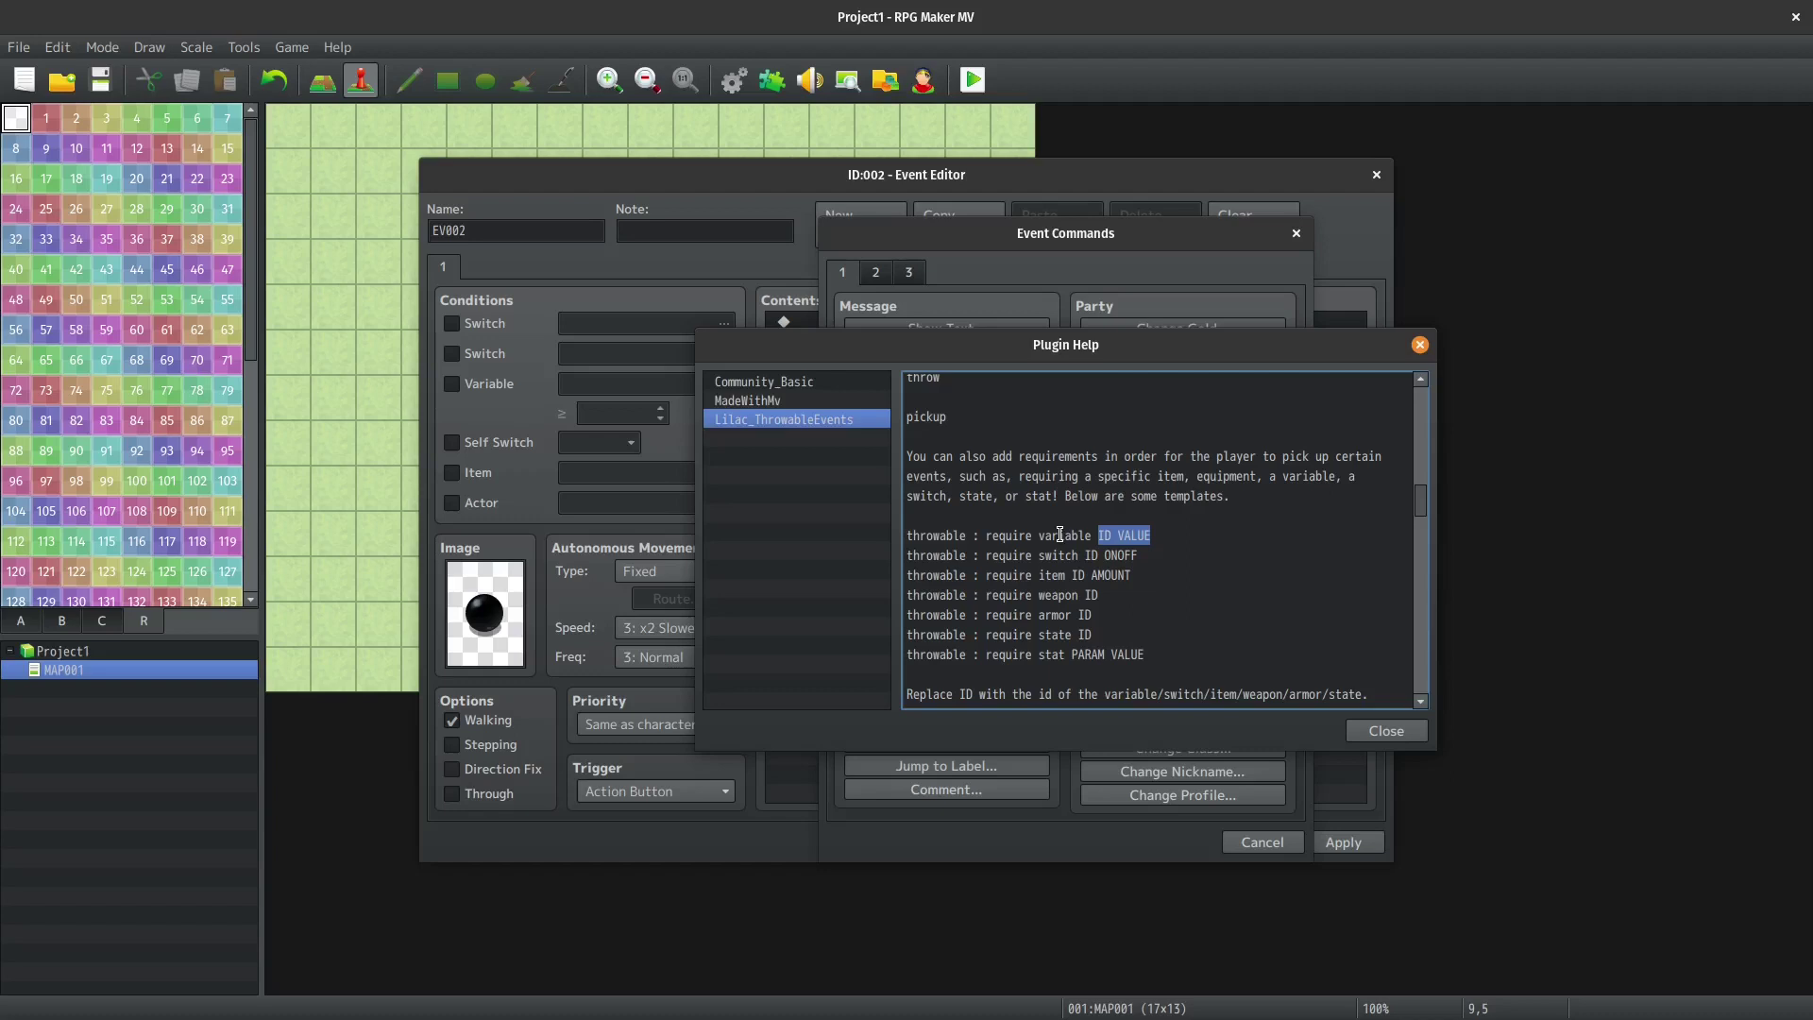
{"action": "left_click", "coordinate": [1098, 536]}
{"action": "scroll", "coordinate": [1107, 534], "scroll_direction": "down", "scroll_amount": 2}
{"action": "scroll", "coordinate": [1095, 522], "scroll_direction": "down", "scroll_amount": 2}
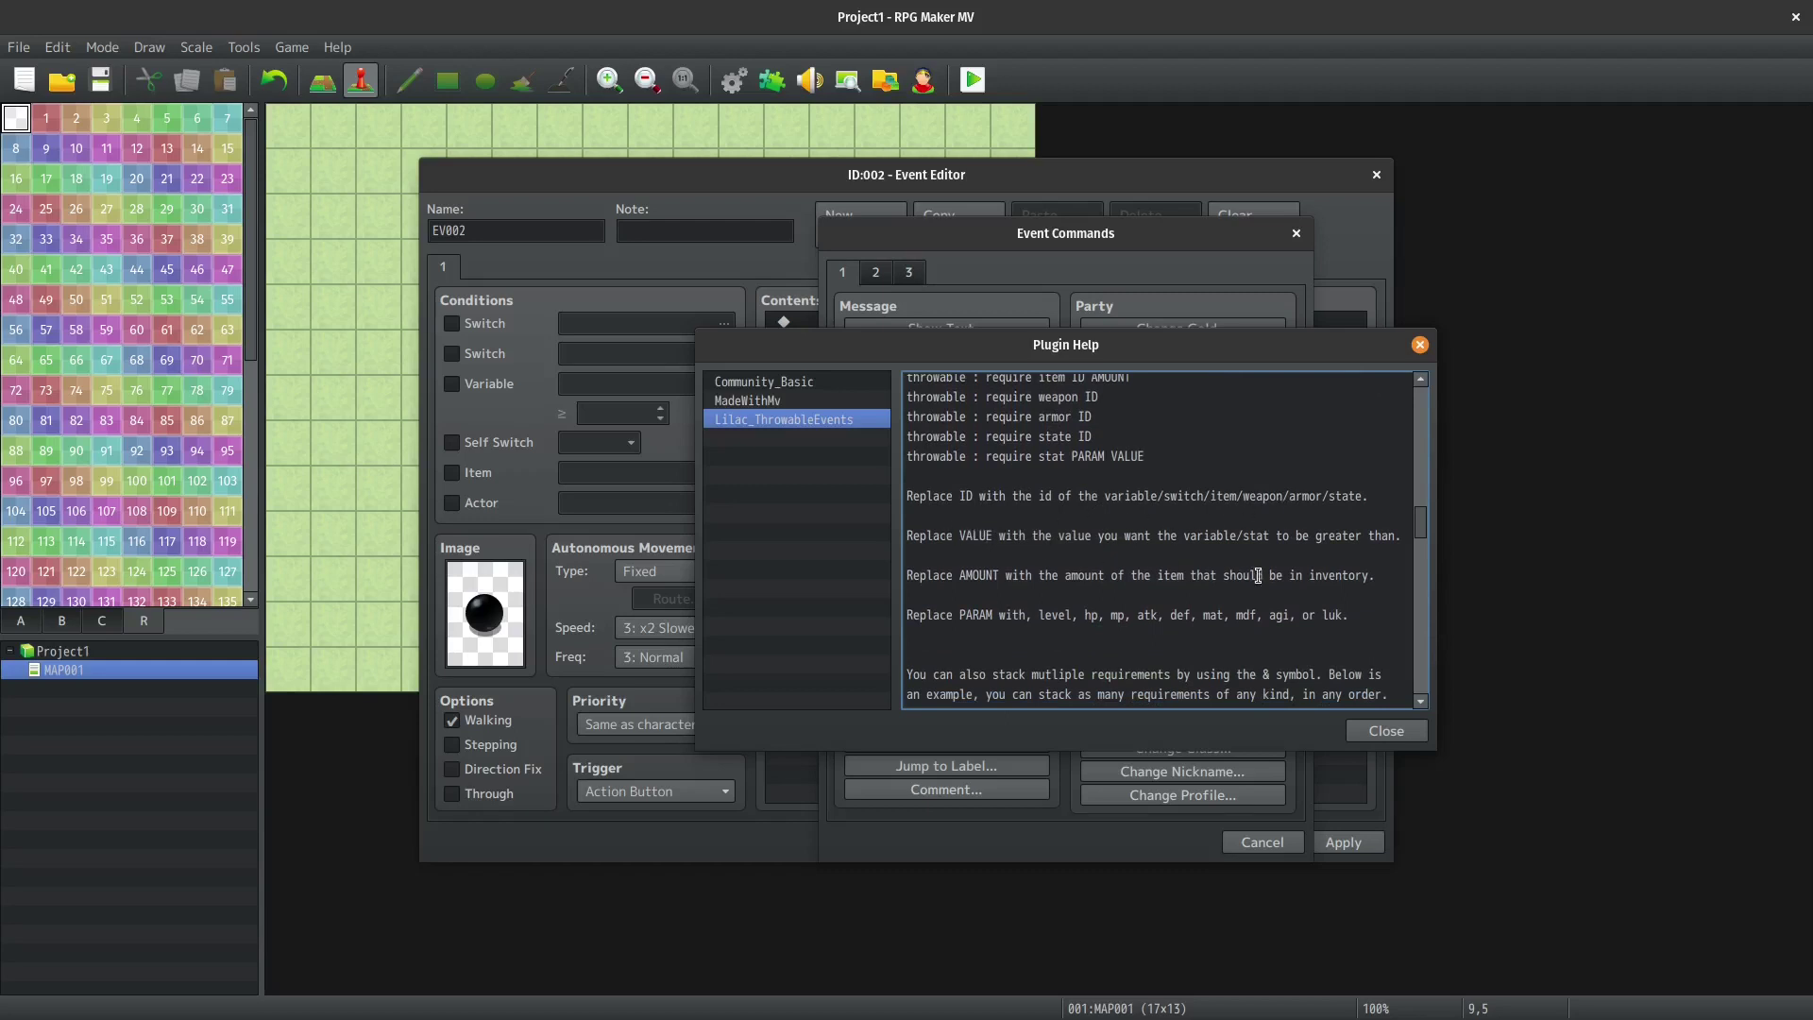
{"action": "left_click", "coordinate": [1375, 729]}
{"action": "key", "text": "ctrl+v"}
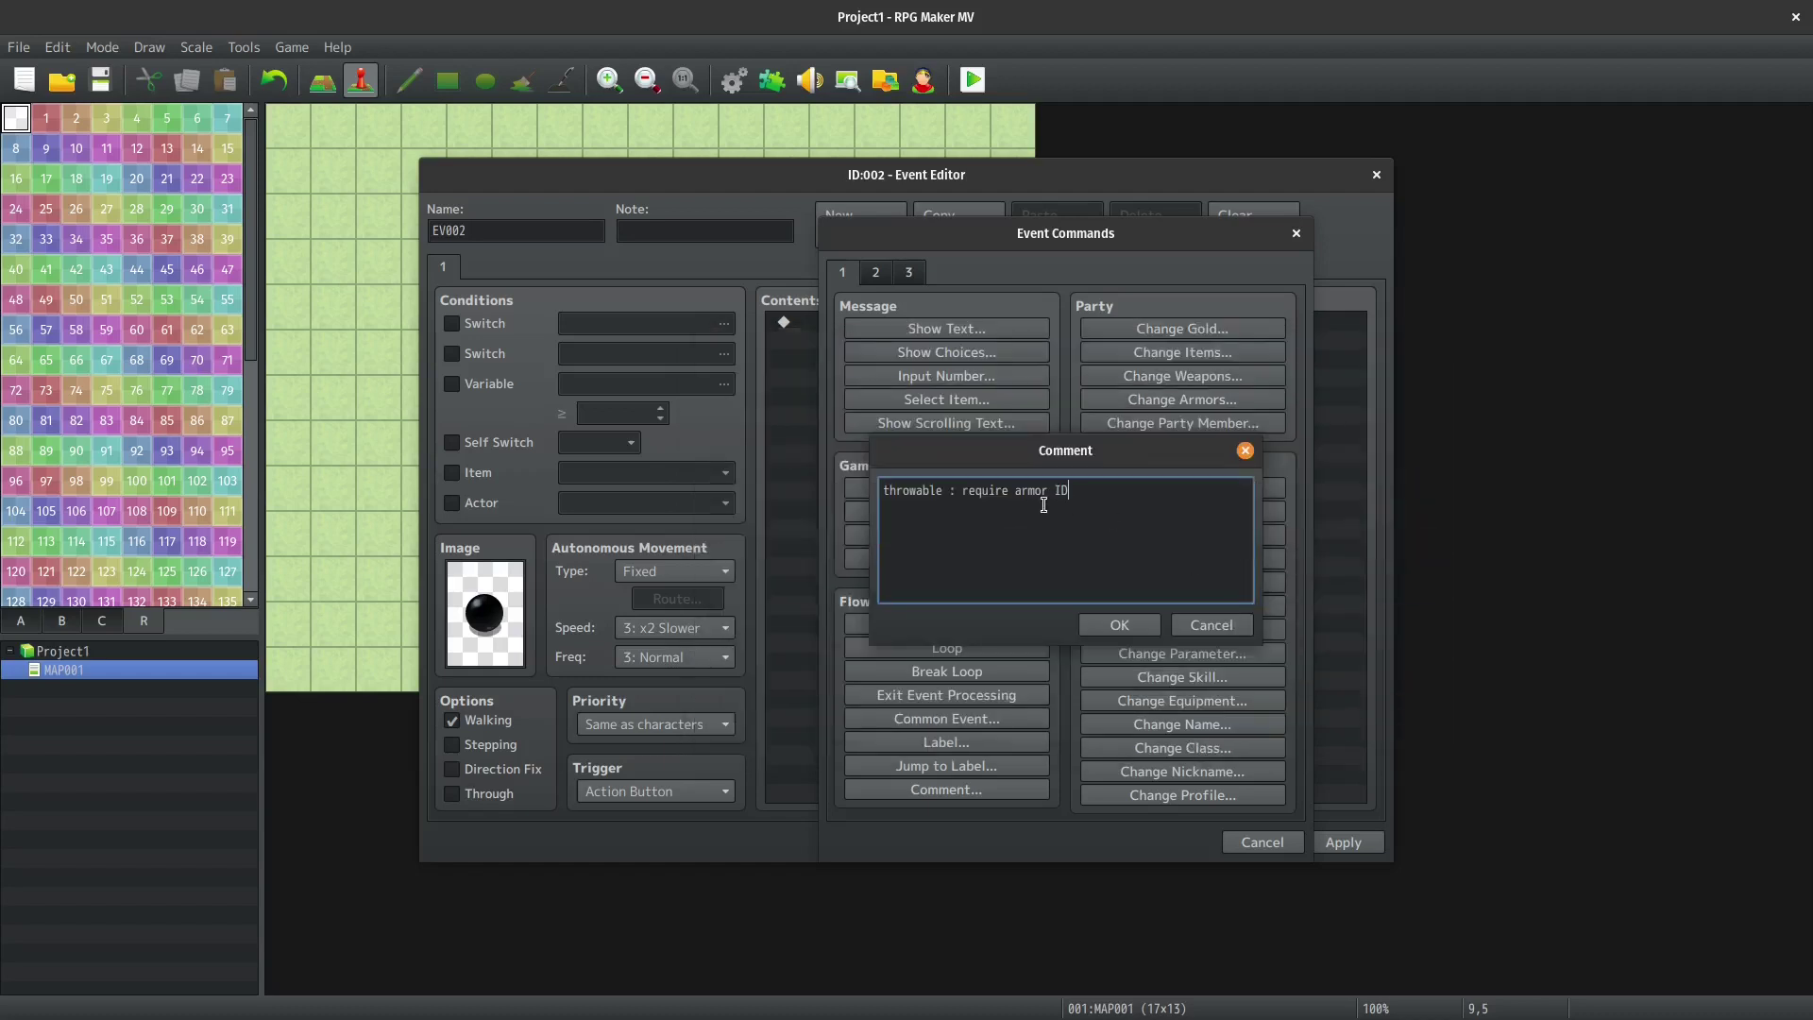
{"action": "key", "text": "ctrl+shift+Left"}
{"action": "key", "text": "BackSpace"}
{"action": "type", "text": "4"}
{"action": "key", "text": "ctrl+Return"}
{"action": "key", "text": "ctrl+Return"}
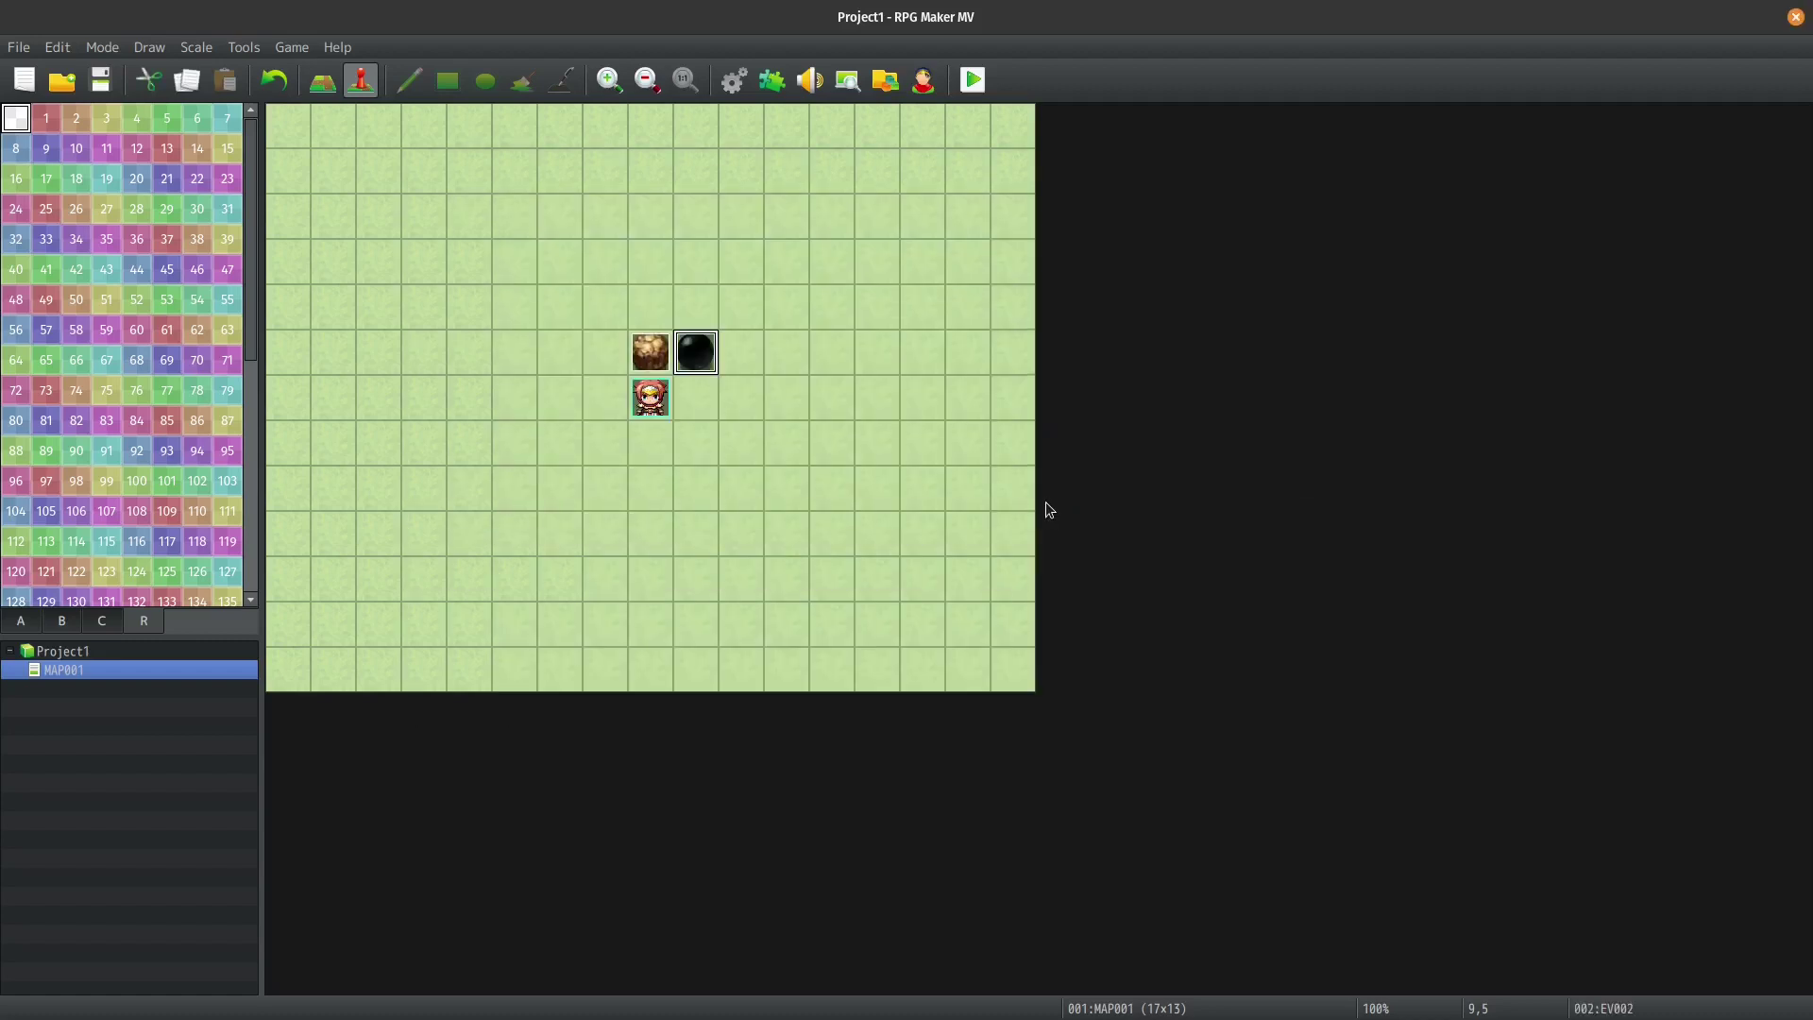
Playtest the map by trying the black ball and carrying the boulder left, and close the game window.
{"action": "left_click", "coordinate": [966, 93]}
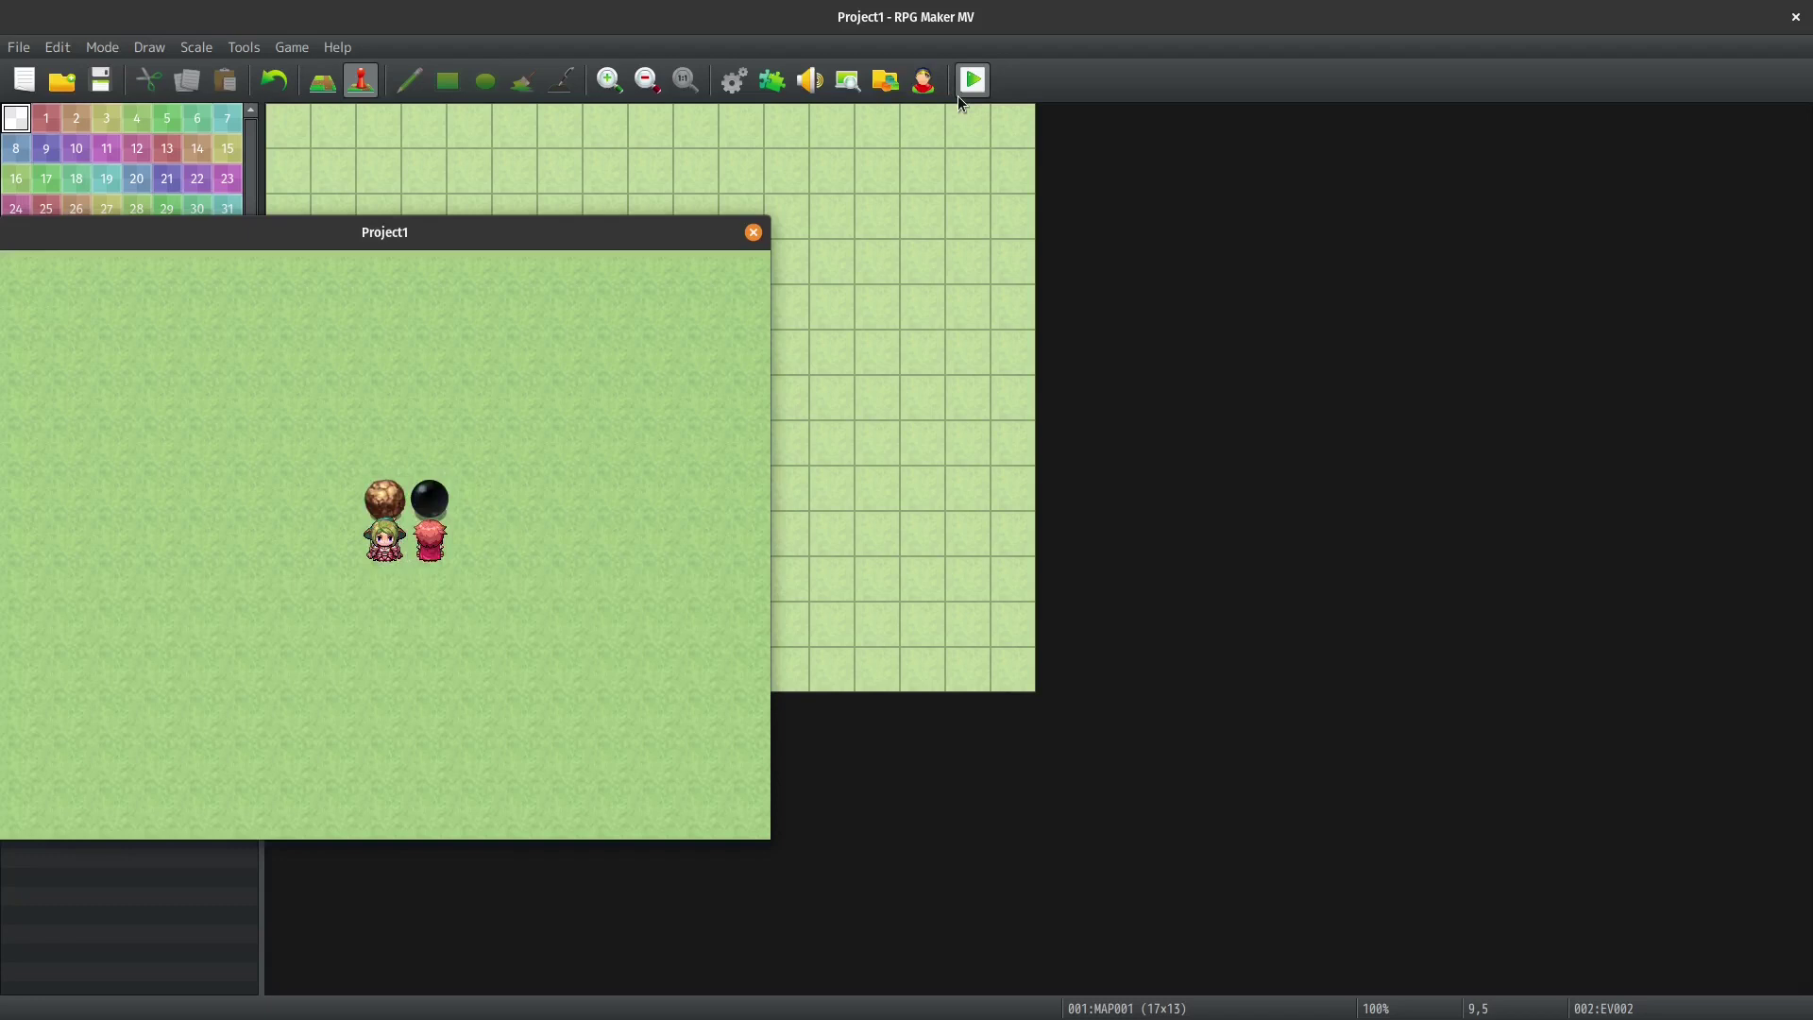
{"action": "key", "text": "Right"}
{"action": "key", "text": "Left"}
{"action": "key", "text": "Left"}
{"action": "key", "text": "Right"}
{"action": "key", "text": "Left"}
{"action": "key", "text": "Left"}
{"action": "key", "text": "Left"}
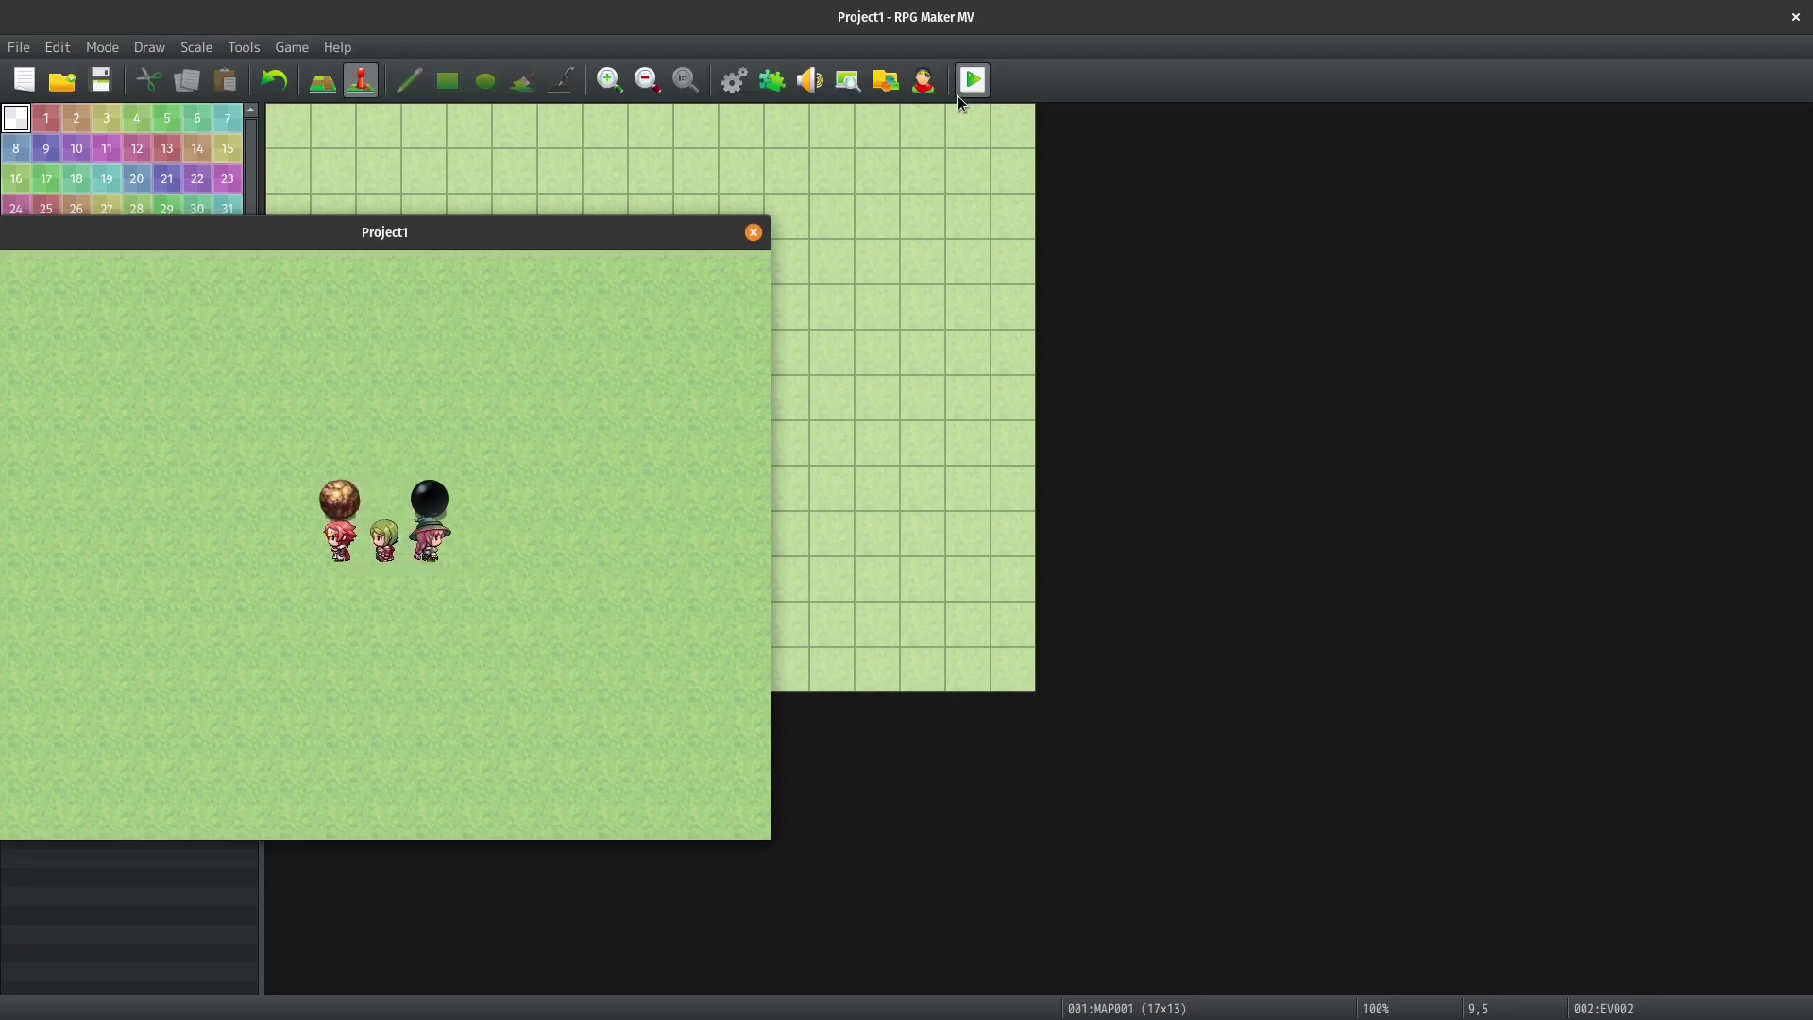
{"action": "left_click", "coordinate": [754, 233]}
Create a new event two tiles right of the black ball, using the long-haired blond character from Actor1 as its image.
{"action": "double_click", "coordinate": [787, 353]}
{"action": "double_click", "coordinate": [512, 595]}
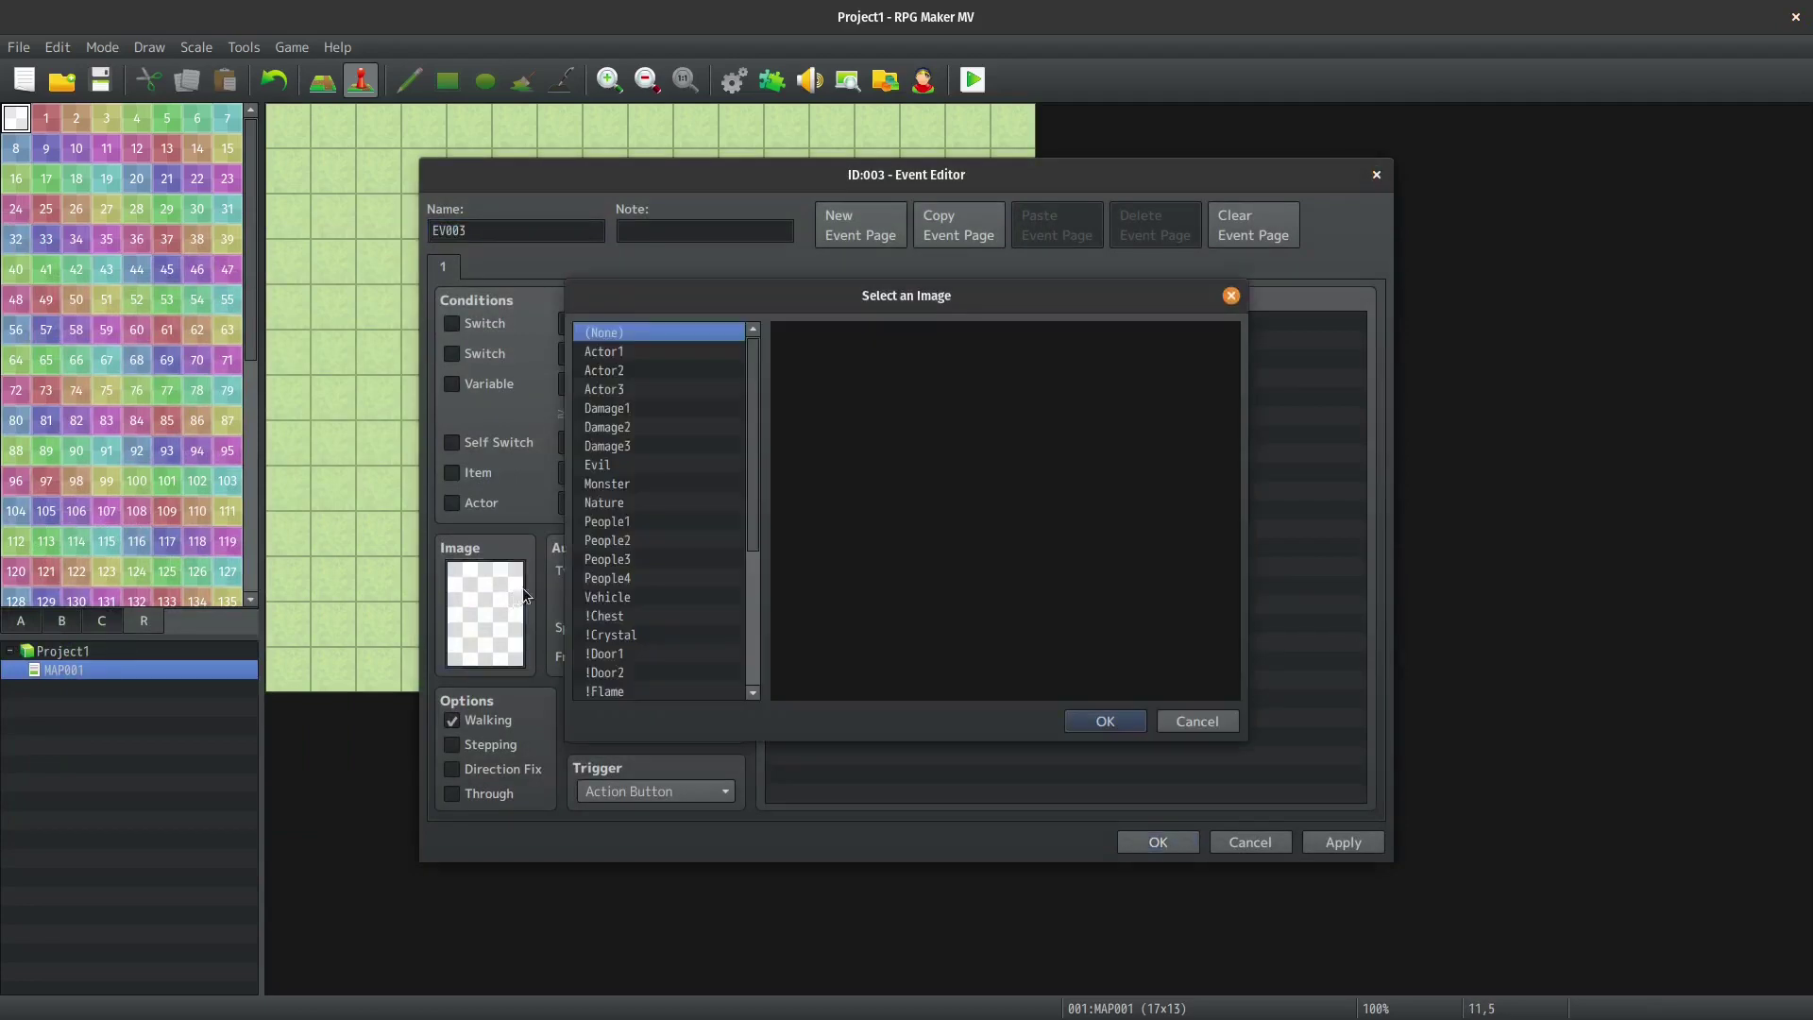
{"action": "left_click", "coordinate": [633, 370]}
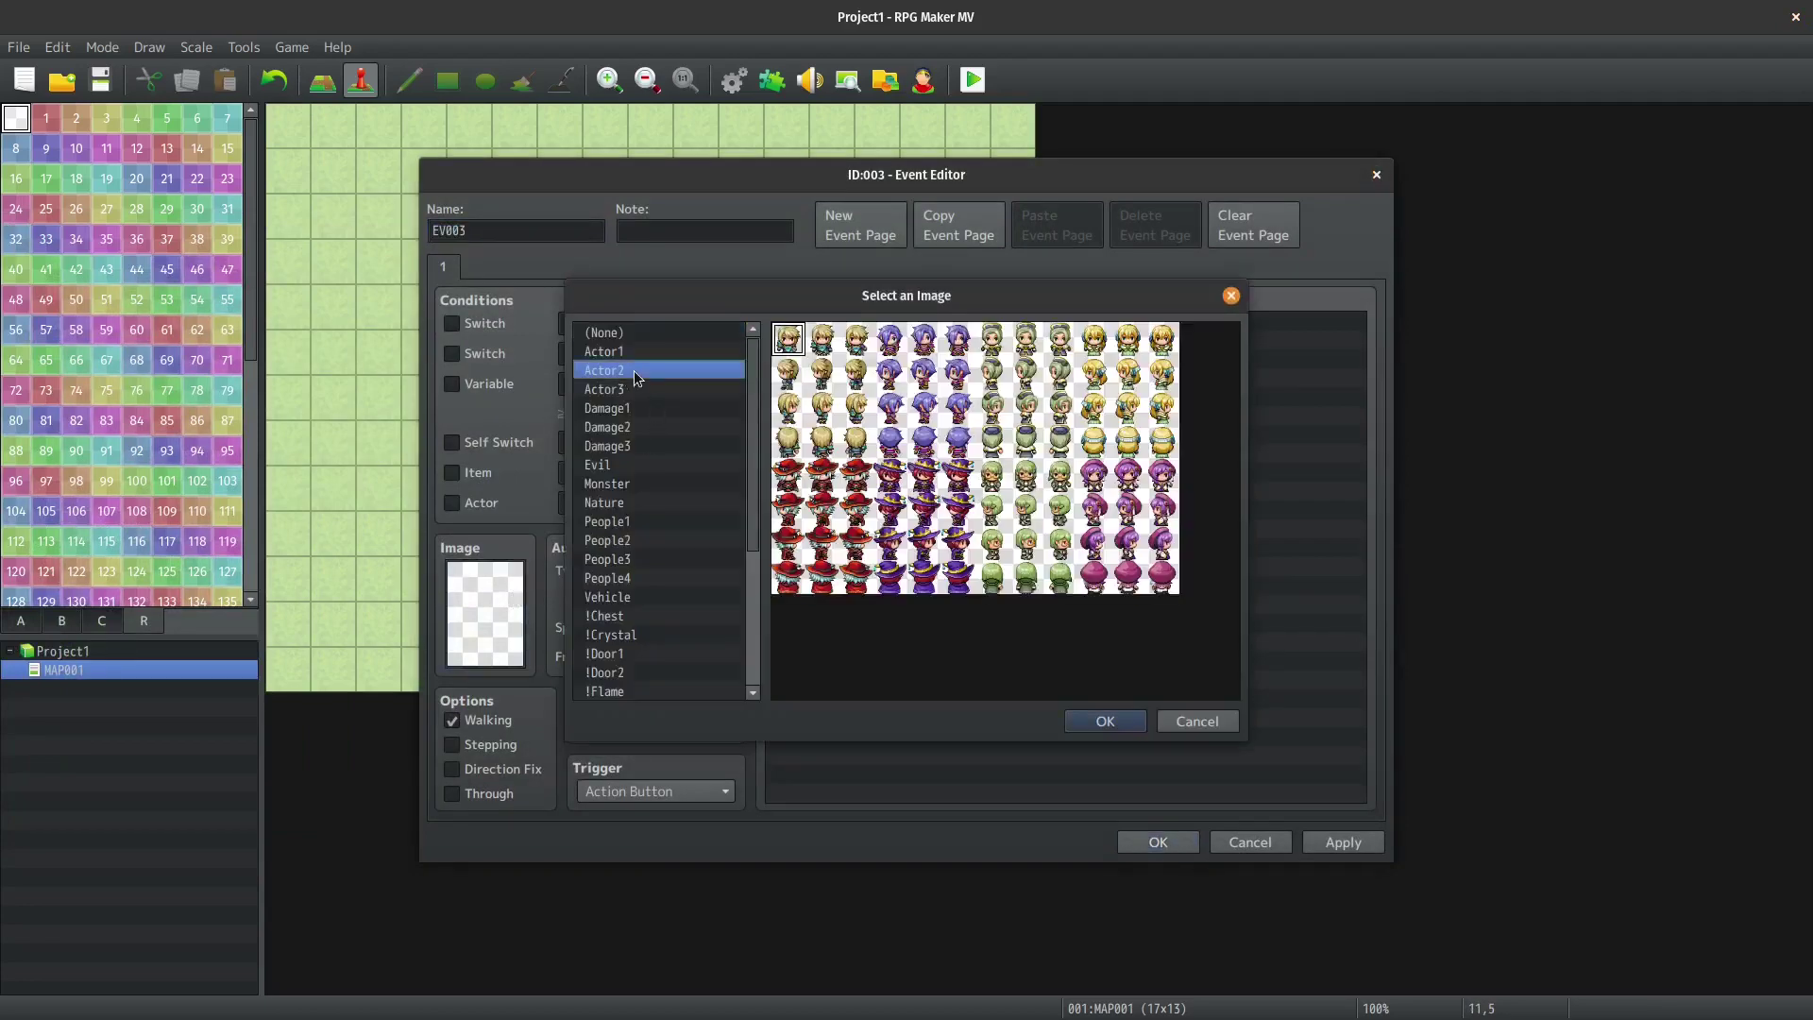
{"action": "left_click", "coordinate": [655, 353]}
{"action": "double_click", "coordinate": [923, 333]}
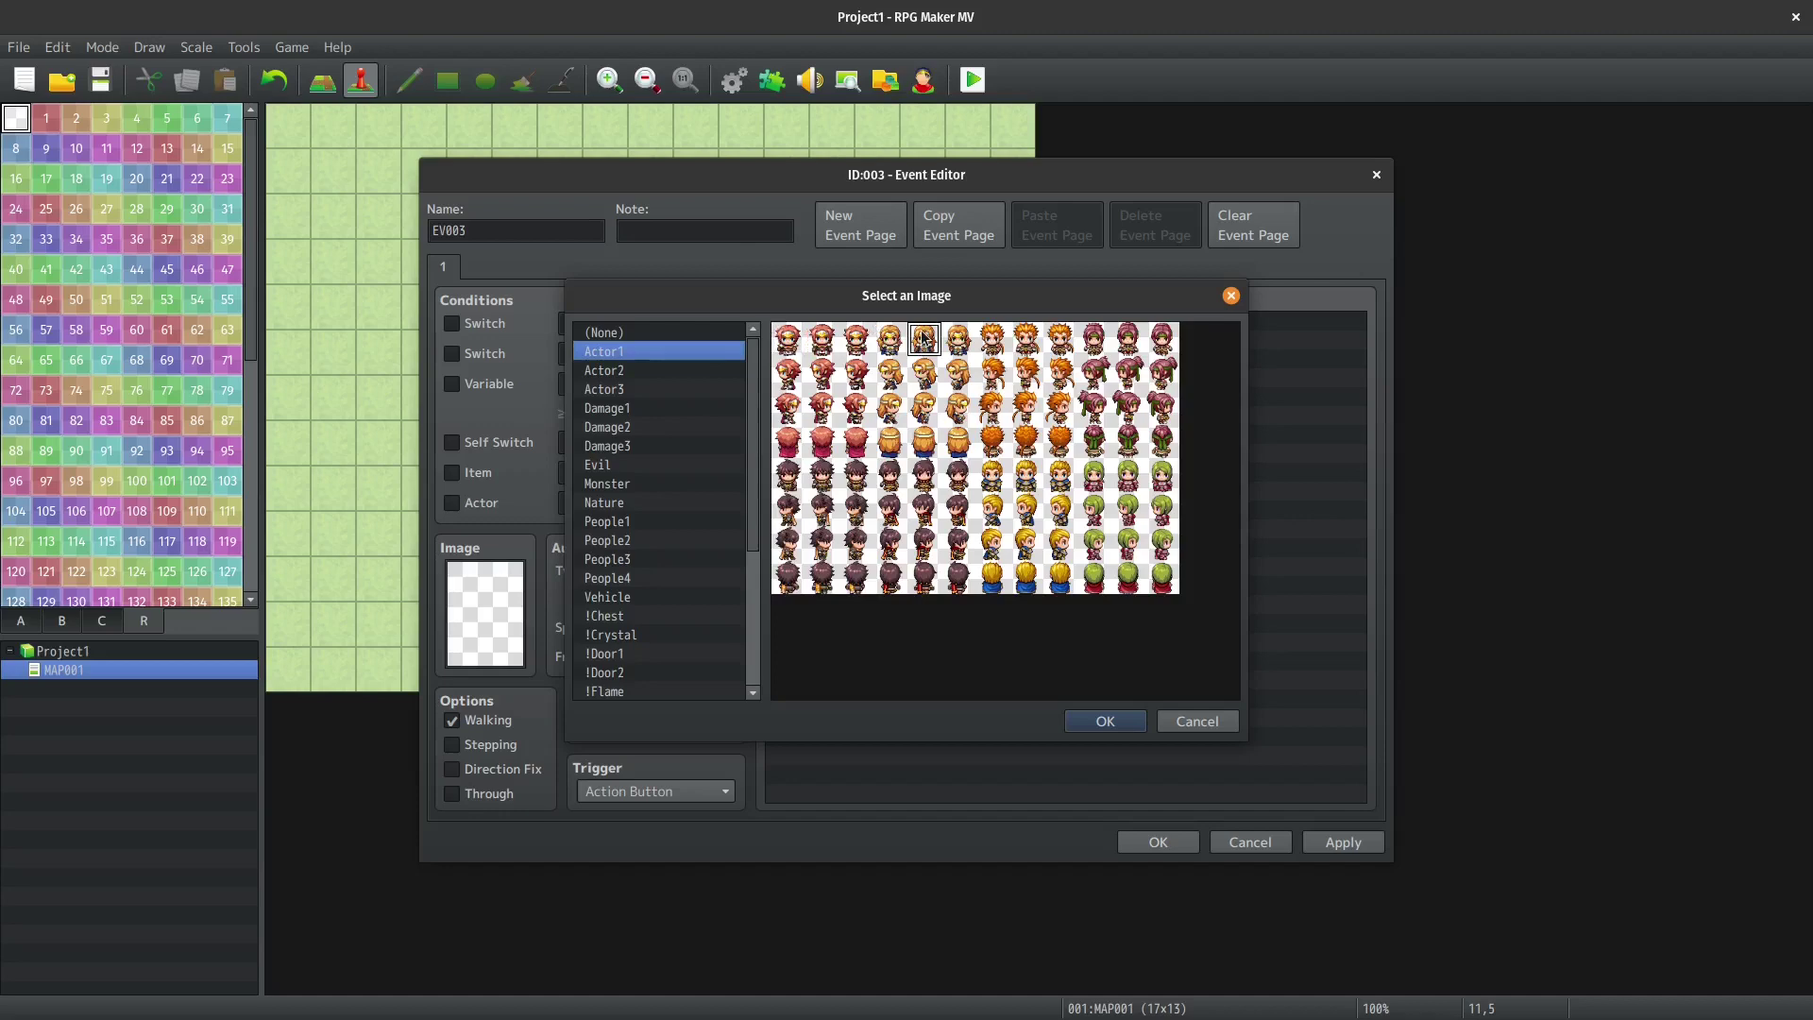
Add a Show Text command with the message "Take this!" to the new character event.
{"action": "double_click", "coordinate": [1029, 614]}
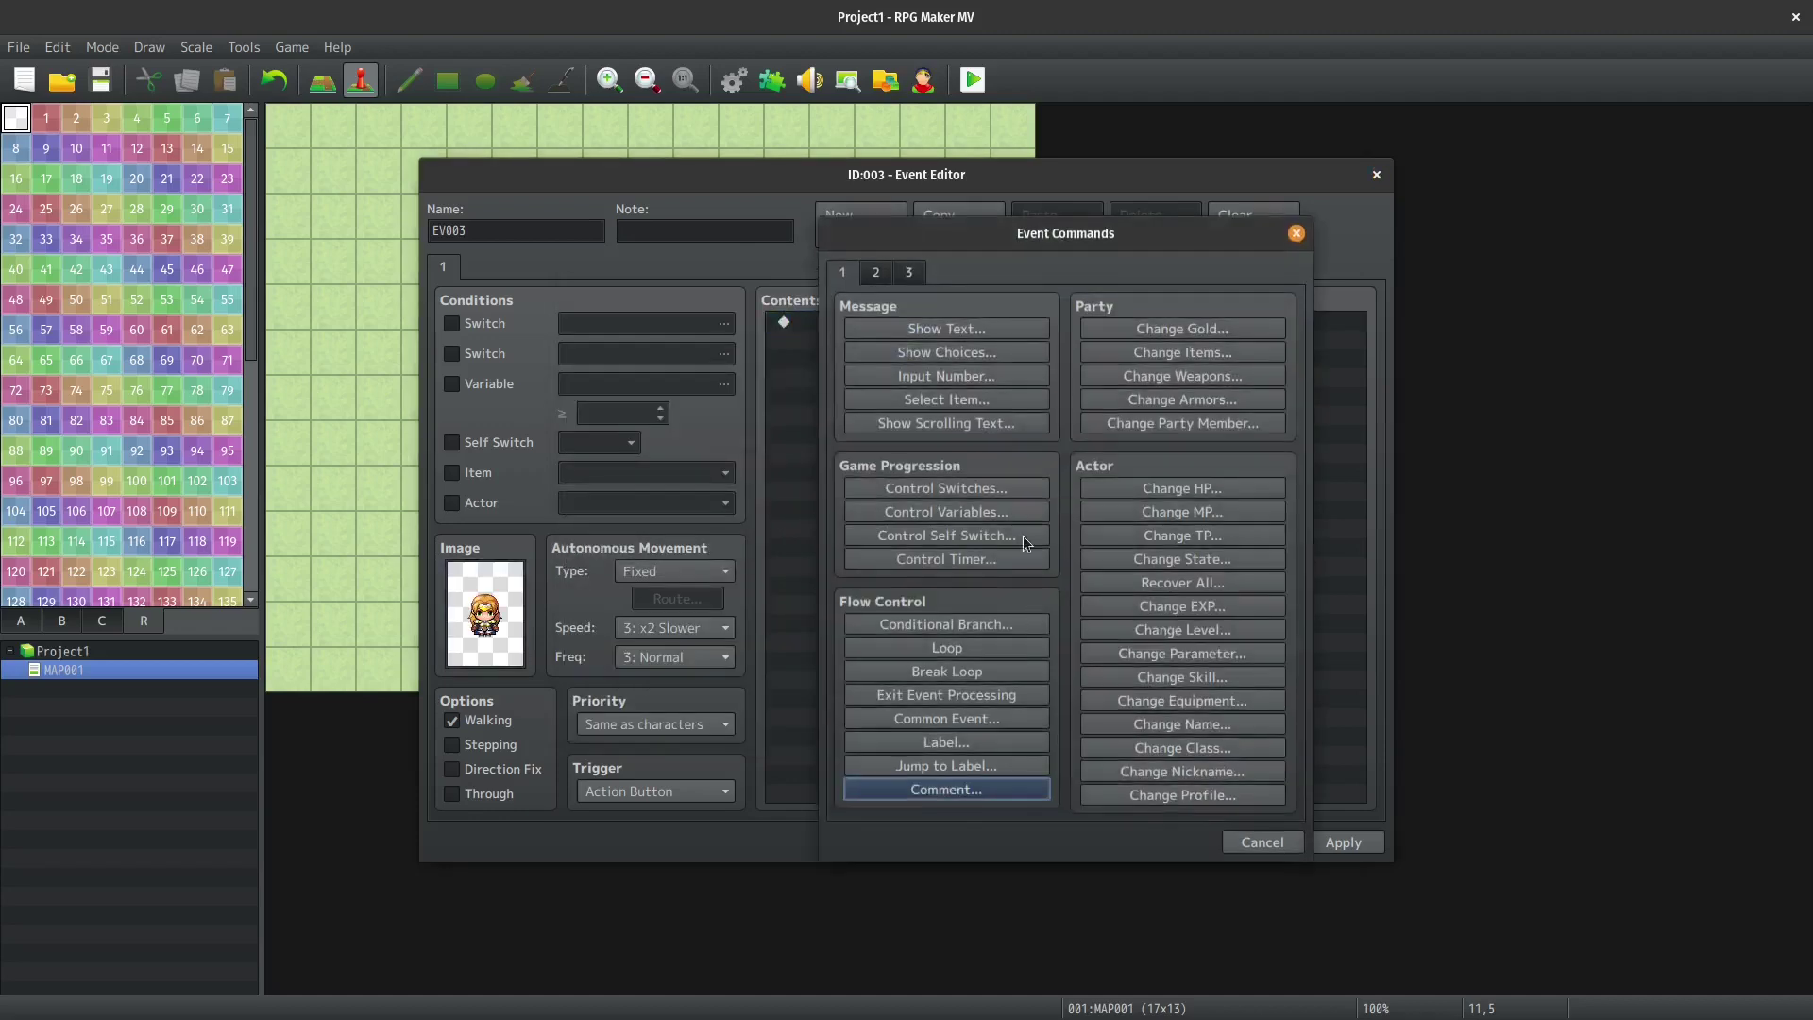
{"action": "left_click", "coordinate": [931, 331]}
{"action": "type", "text": "Take this!"}
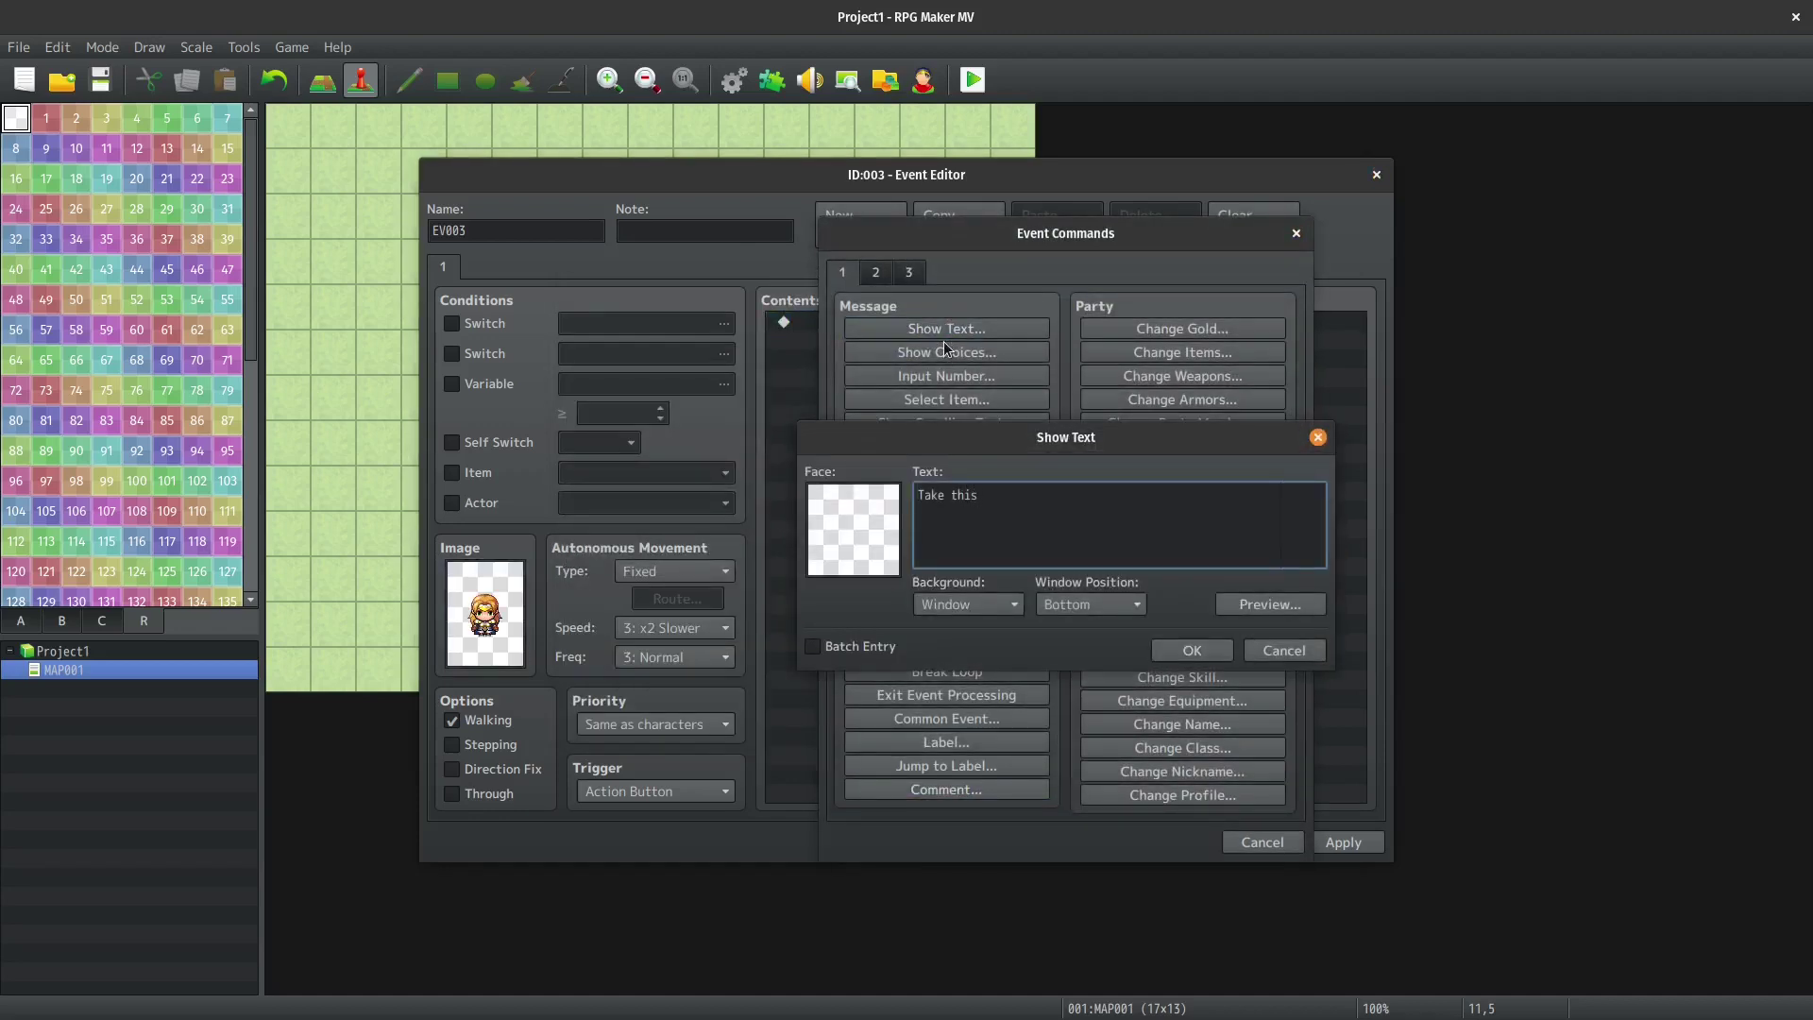
{"action": "key", "text": "ctrl+Return"}
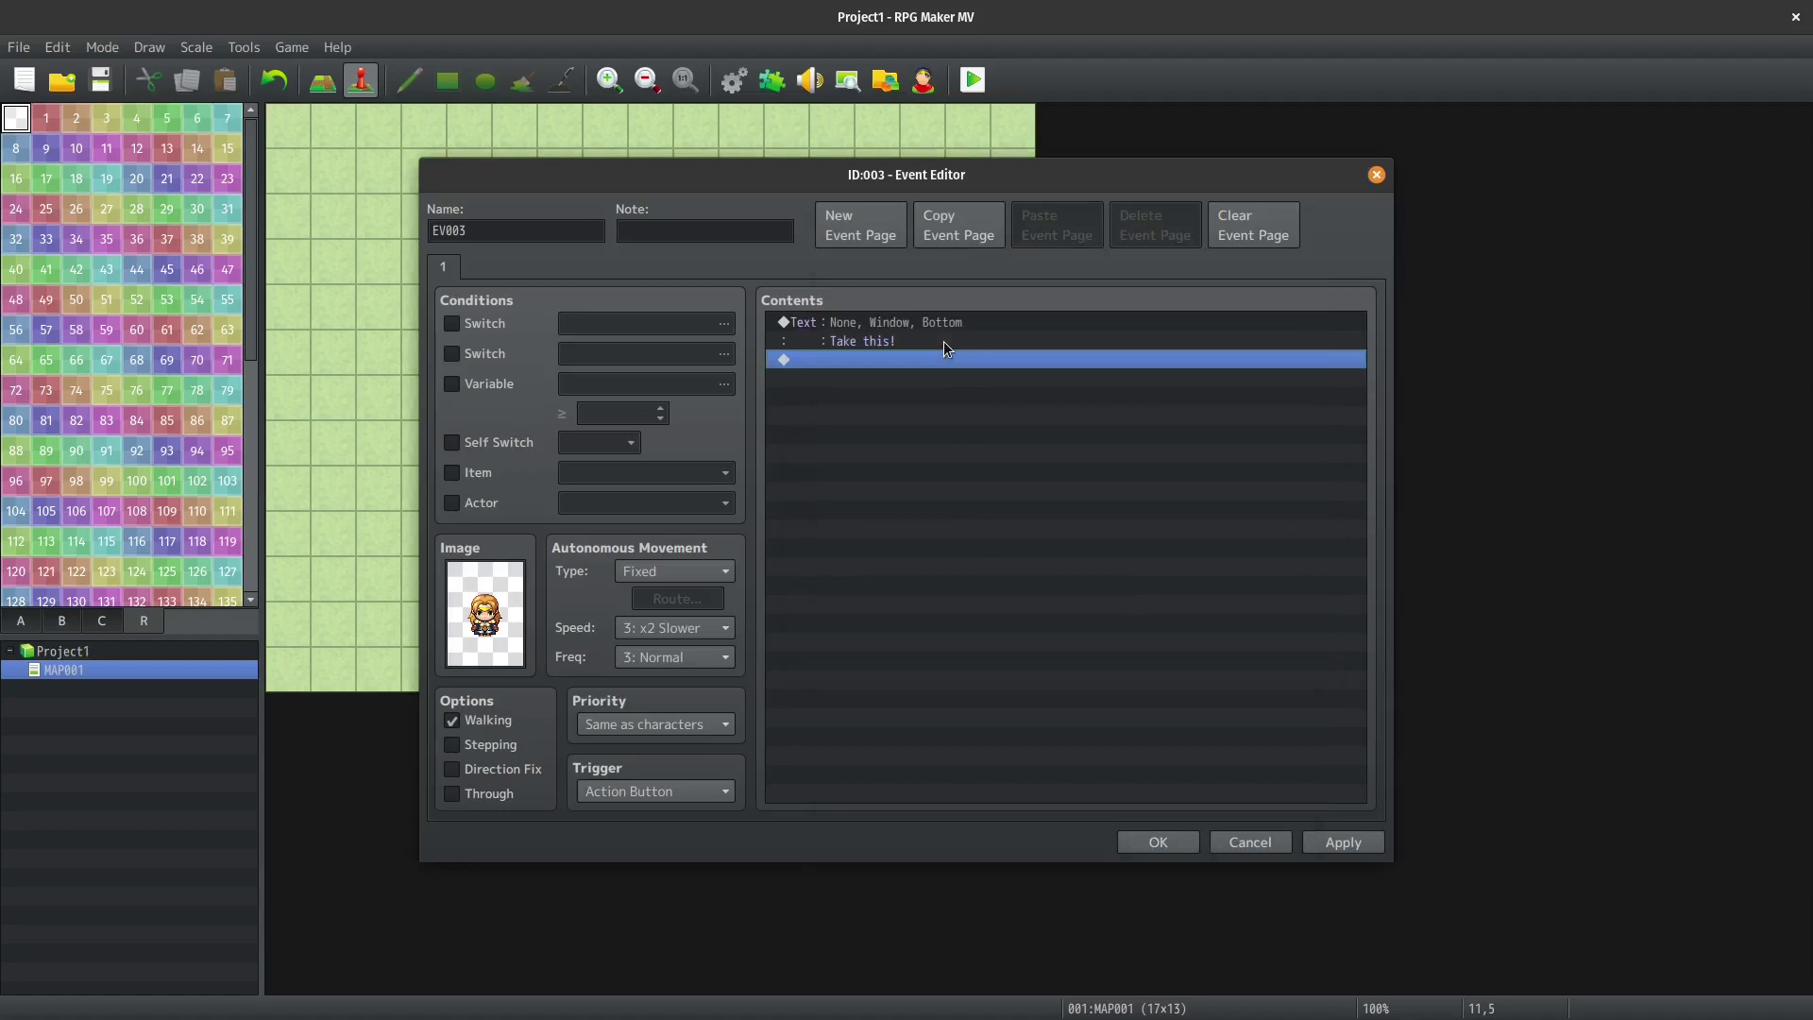
Add a Change Armors command that increases 0004 Power Glove by a constant 1.
{"action": "key", "text": "Return"}
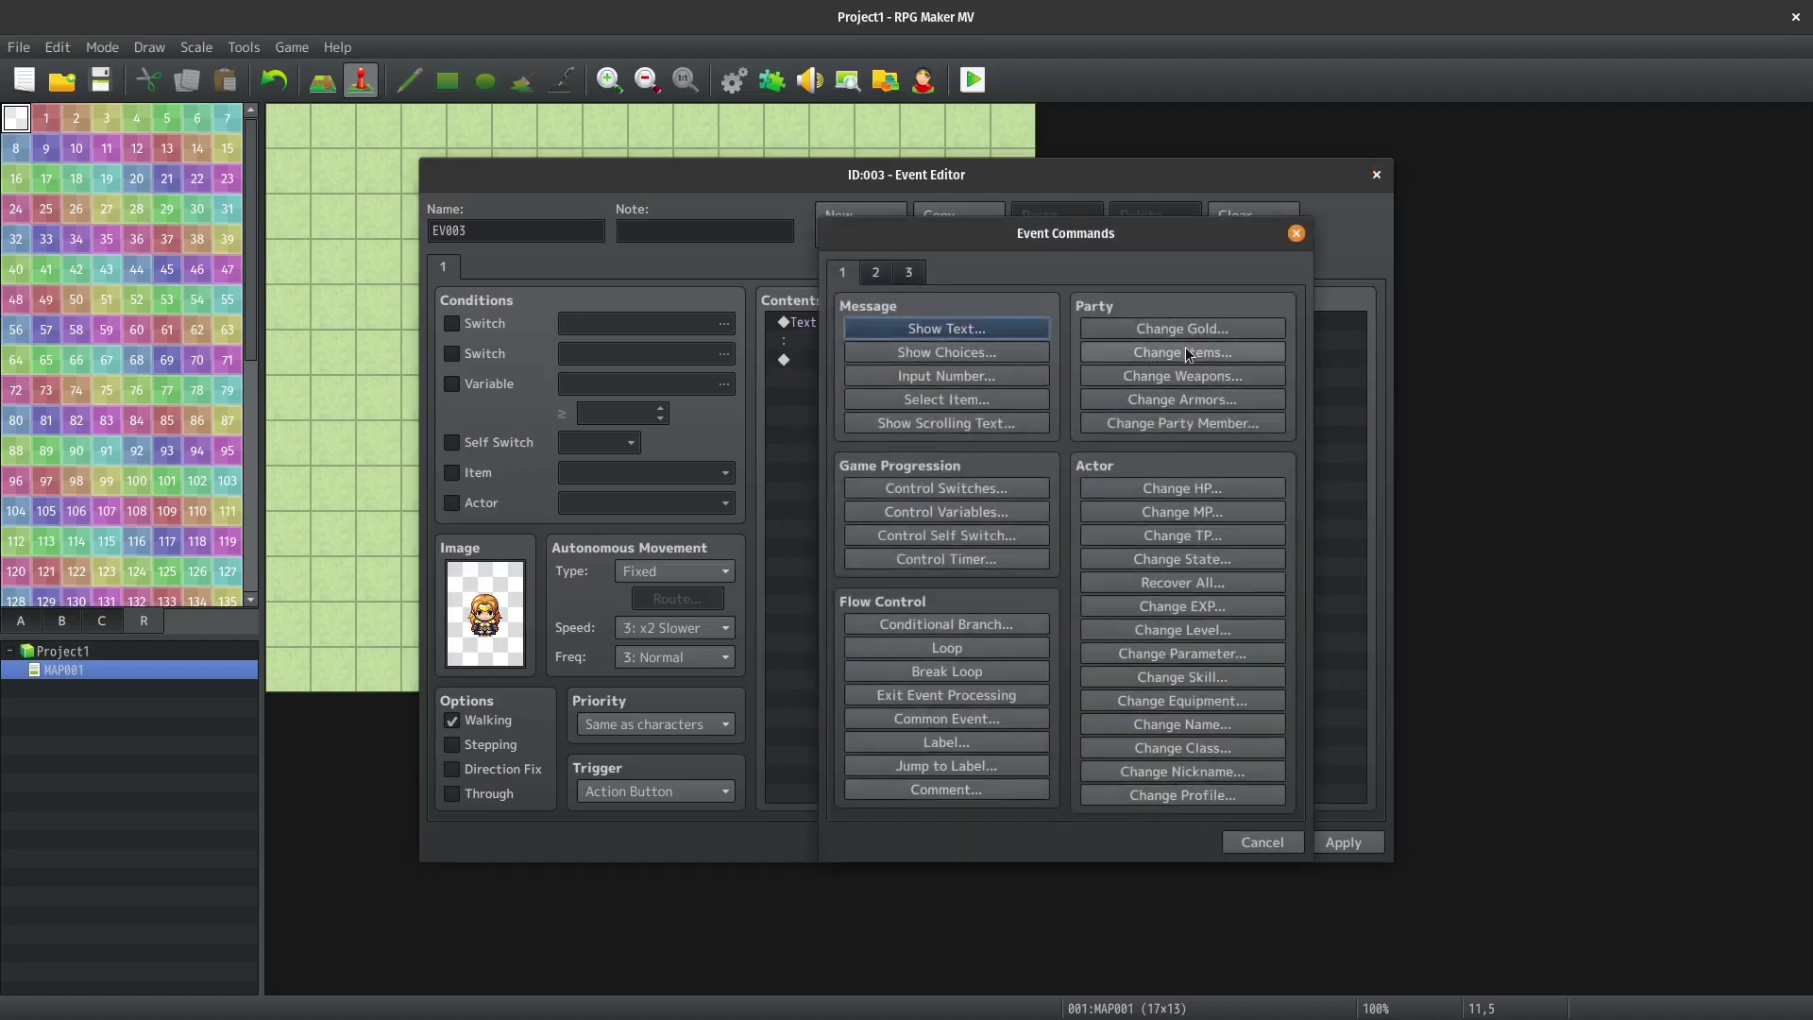
{"action": "left_click", "coordinate": [1184, 400]}
{"action": "left_click", "coordinate": [1034, 463]}
{"action": "left_click", "coordinate": [989, 556]}
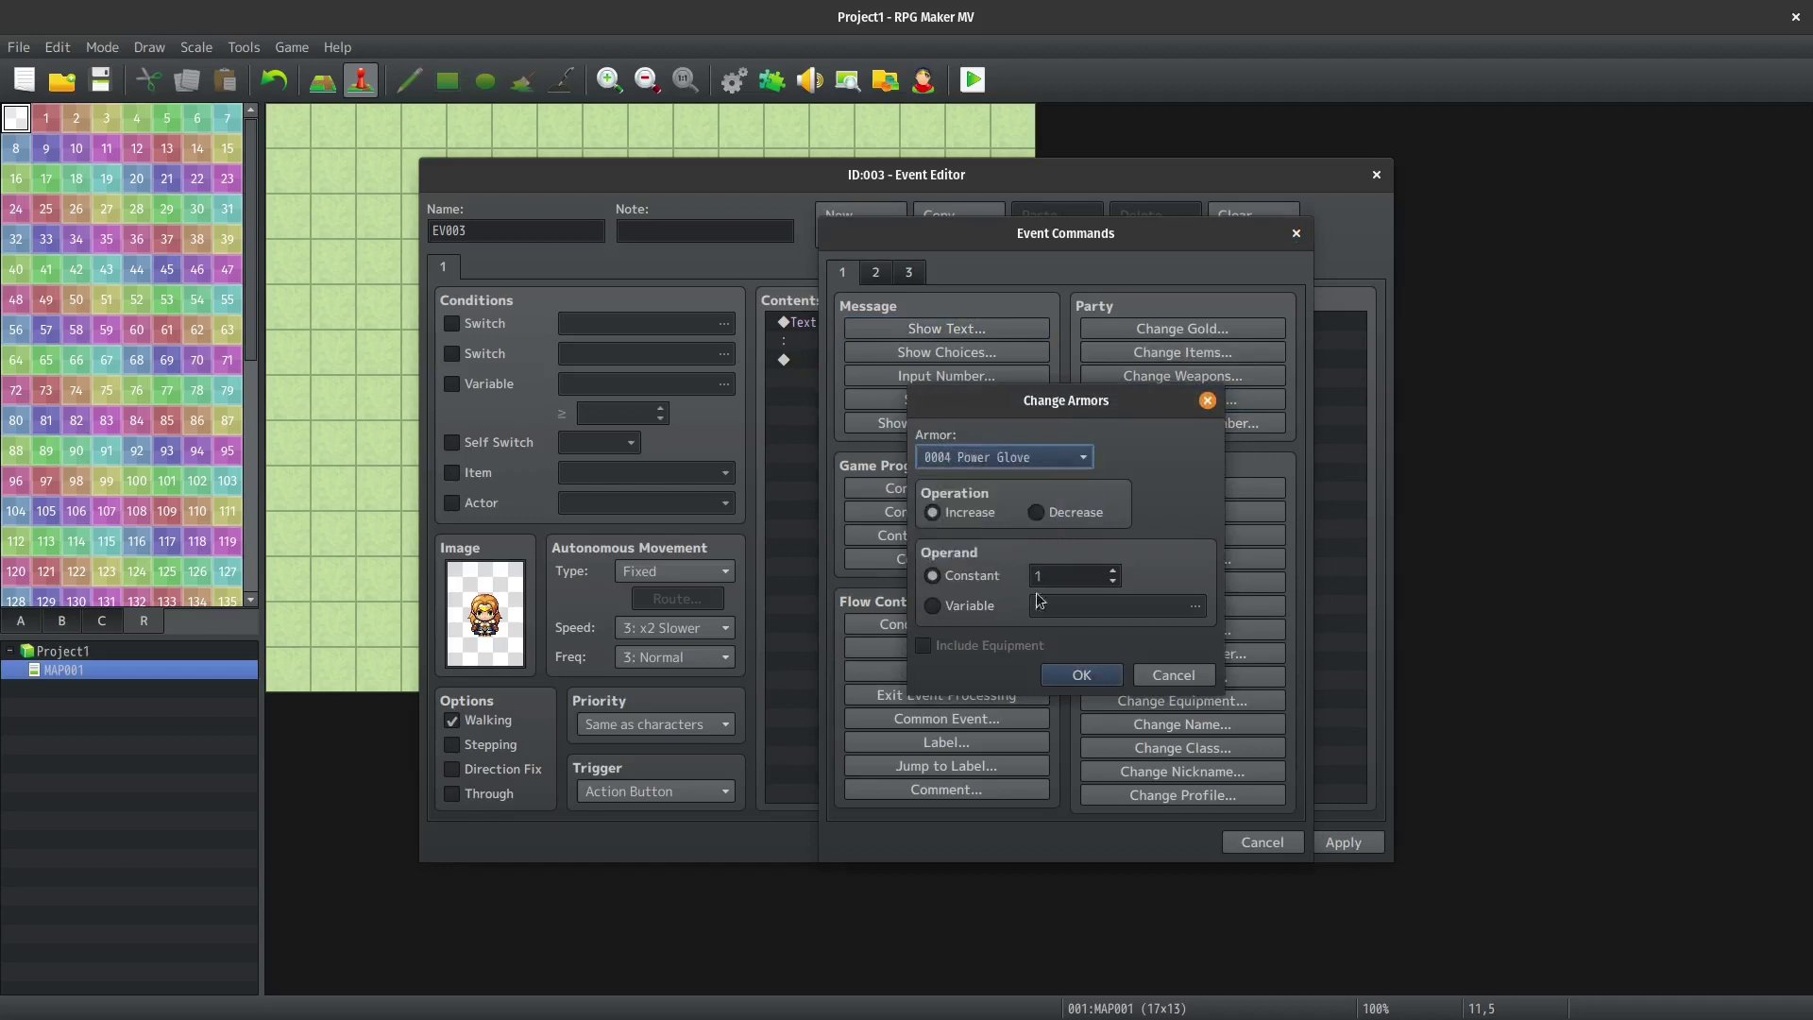
{"action": "left_click", "coordinate": [1080, 674]}
Duplicate the "Take this!" message below the Change Armors command.
{"action": "left_click", "coordinate": [864, 323]}
{"action": "key", "text": "ctrl+c"}
{"action": "left_click", "coordinate": [877, 377]}
{"action": "key", "text": "ctrl+v"}
{"action": "left_click", "coordinate": [877, 378]}
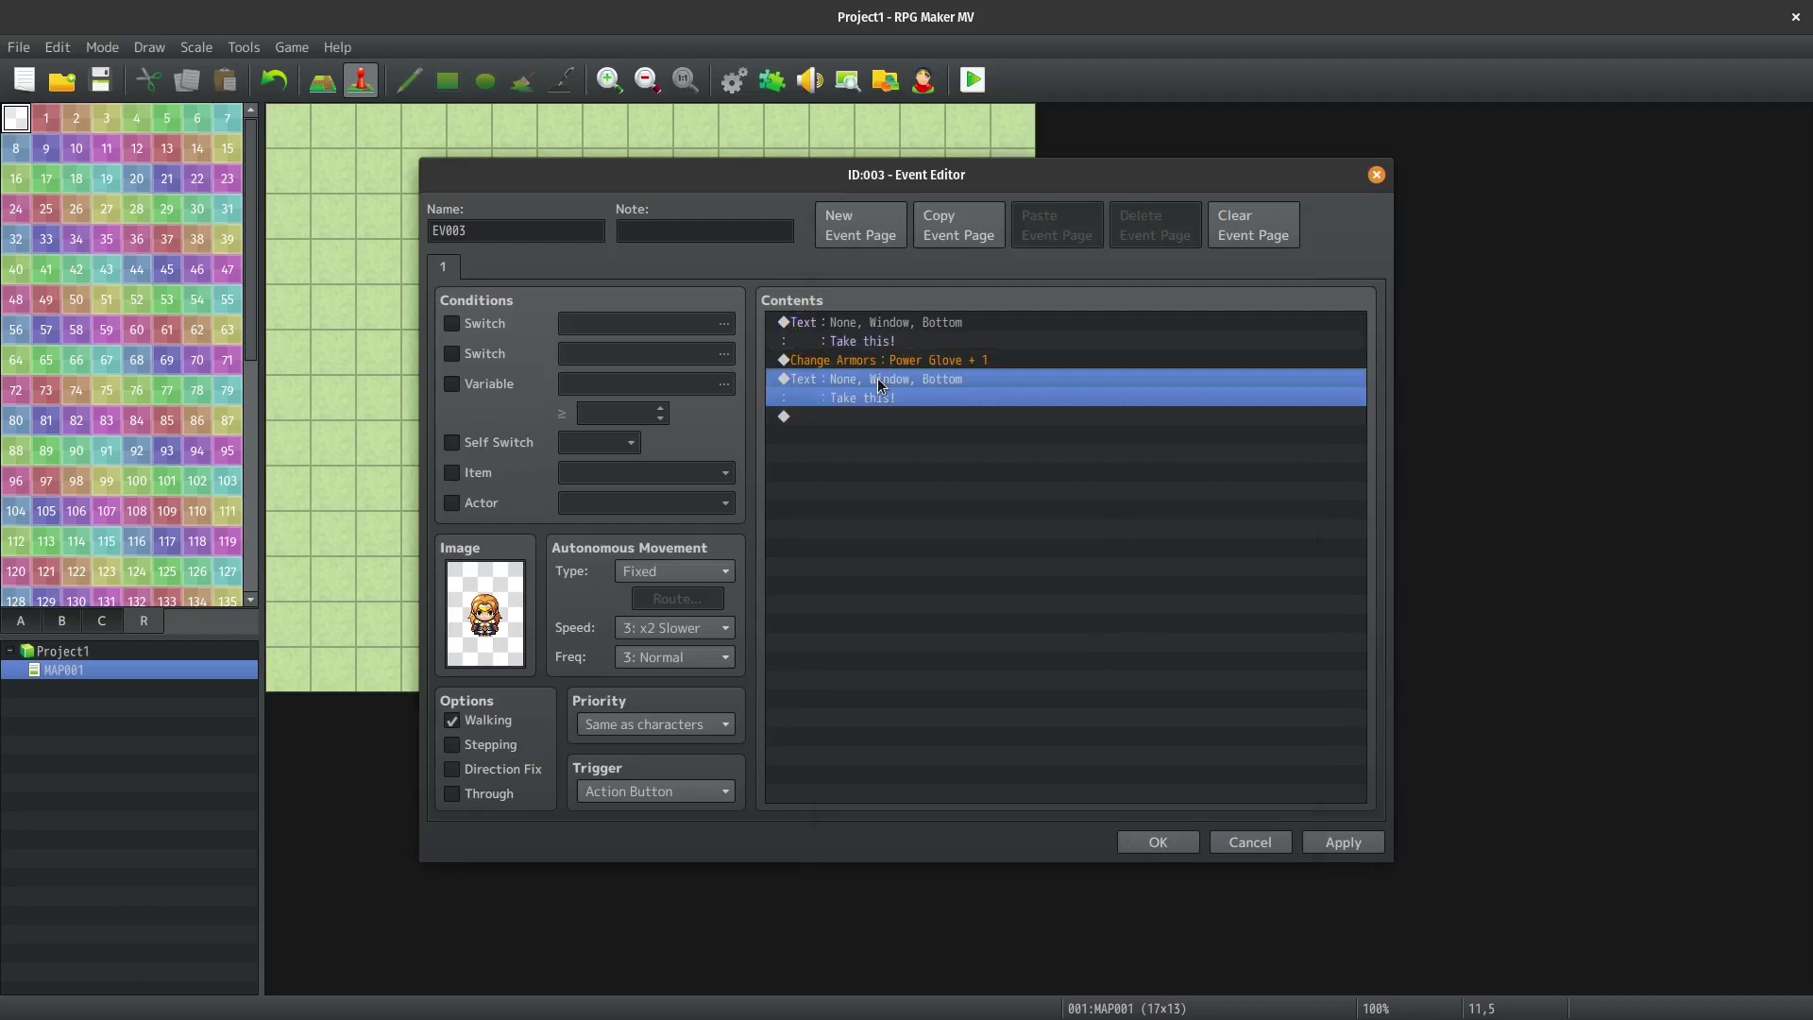
Rewrite the duplicated message as "You got \C[1]Power Glove\C[0]." and save the character event.
{"action": "double_click", "coordinate": [877, 378]}
{"action": "key", "text": "ctrl+a"}
{"action": "type", "text": "You G"}
{"action": "key", "text": "BackSpace"}
{"action": "type", "text": "got \\C1[]"}
{"action": "key", "text": "BackSpace"}
{"action": "key", "text": "BackSpace"}
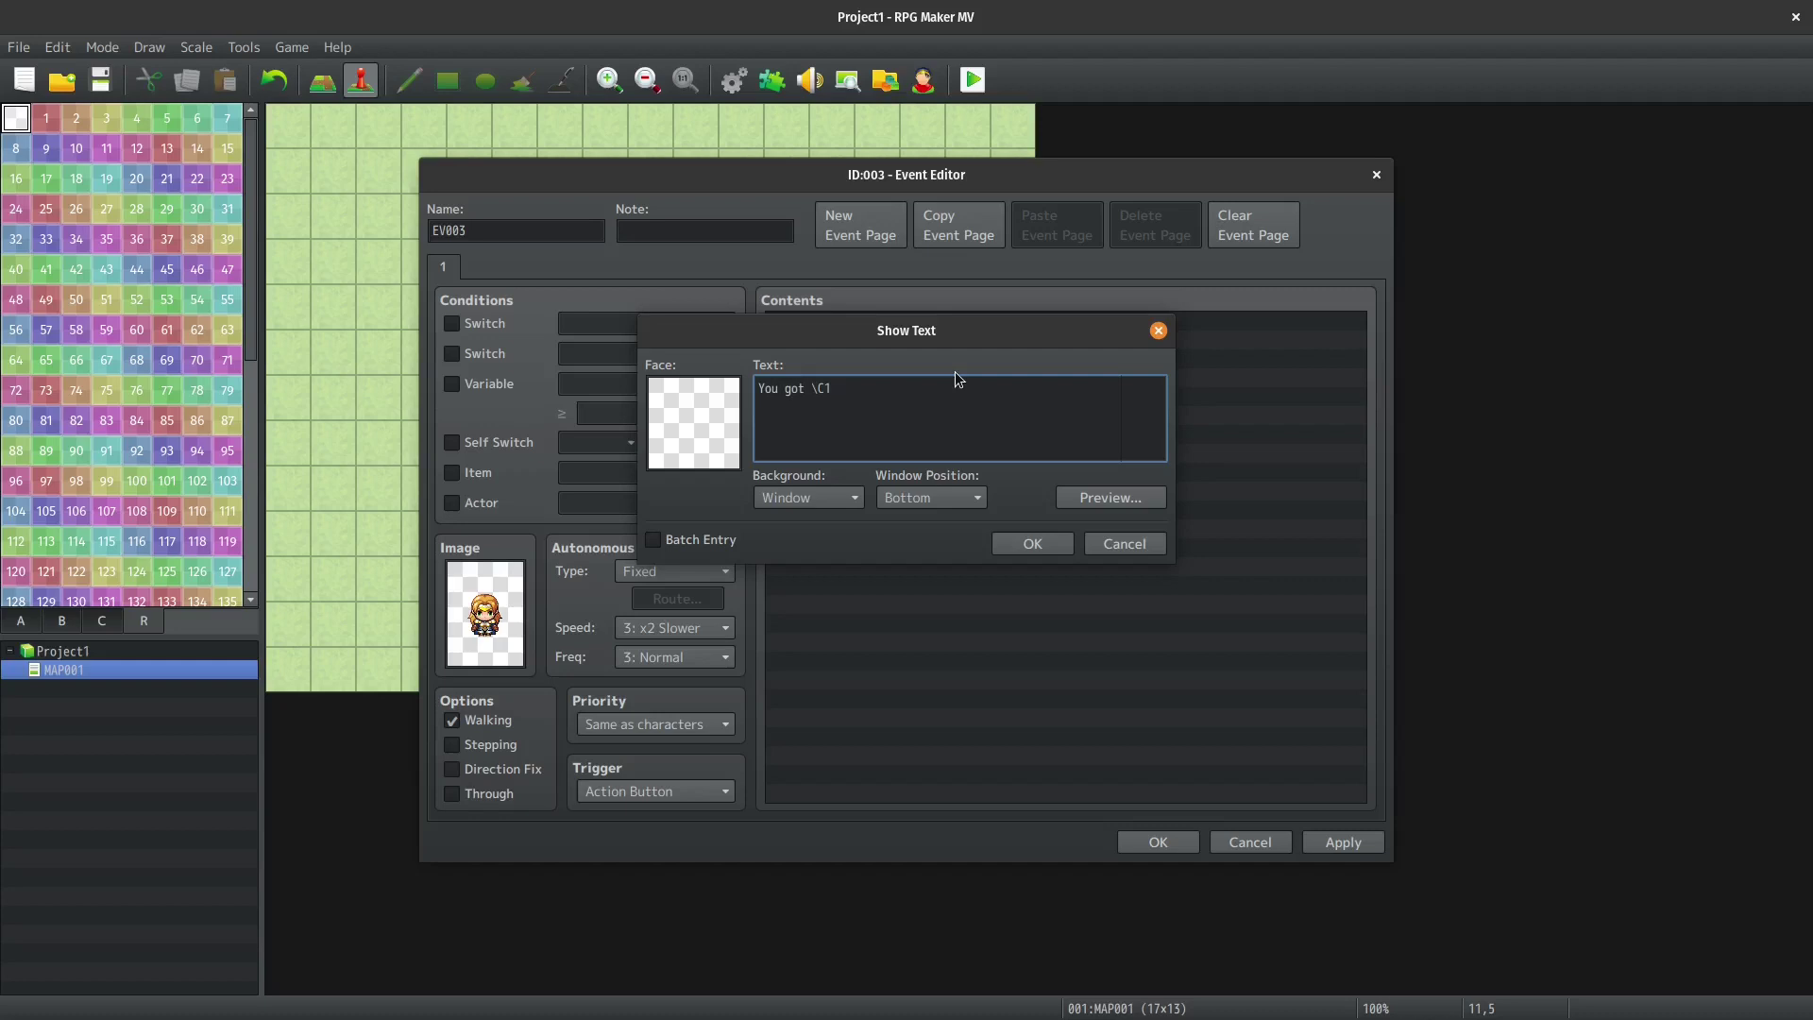
{"action": "type", "text": "]Power GLoves"}
{"action": "key", "text": "BackSpace"}
{"action": "key", "text": "BackSpace"}
{"action": "key", "text": "BackSpace"}
{"action": "key", "text": "BackSpace"}
{"action": "key", "text": "BackSpace"}
{"action": "type", "text": "ove"}
{"action": "key", "text": "BackSpace"}
{"action": "key", "text": "BackSpace"}
{"action": "key", "text": "BackSpace"}
{"action": "type", "text": "love"}
{"action": "key", "text": "ctrl+Return"}
{"action": "key", "text": "Up"}
{"action": "key", "text": "Up"}
{"action": "key", "text": "Down"}
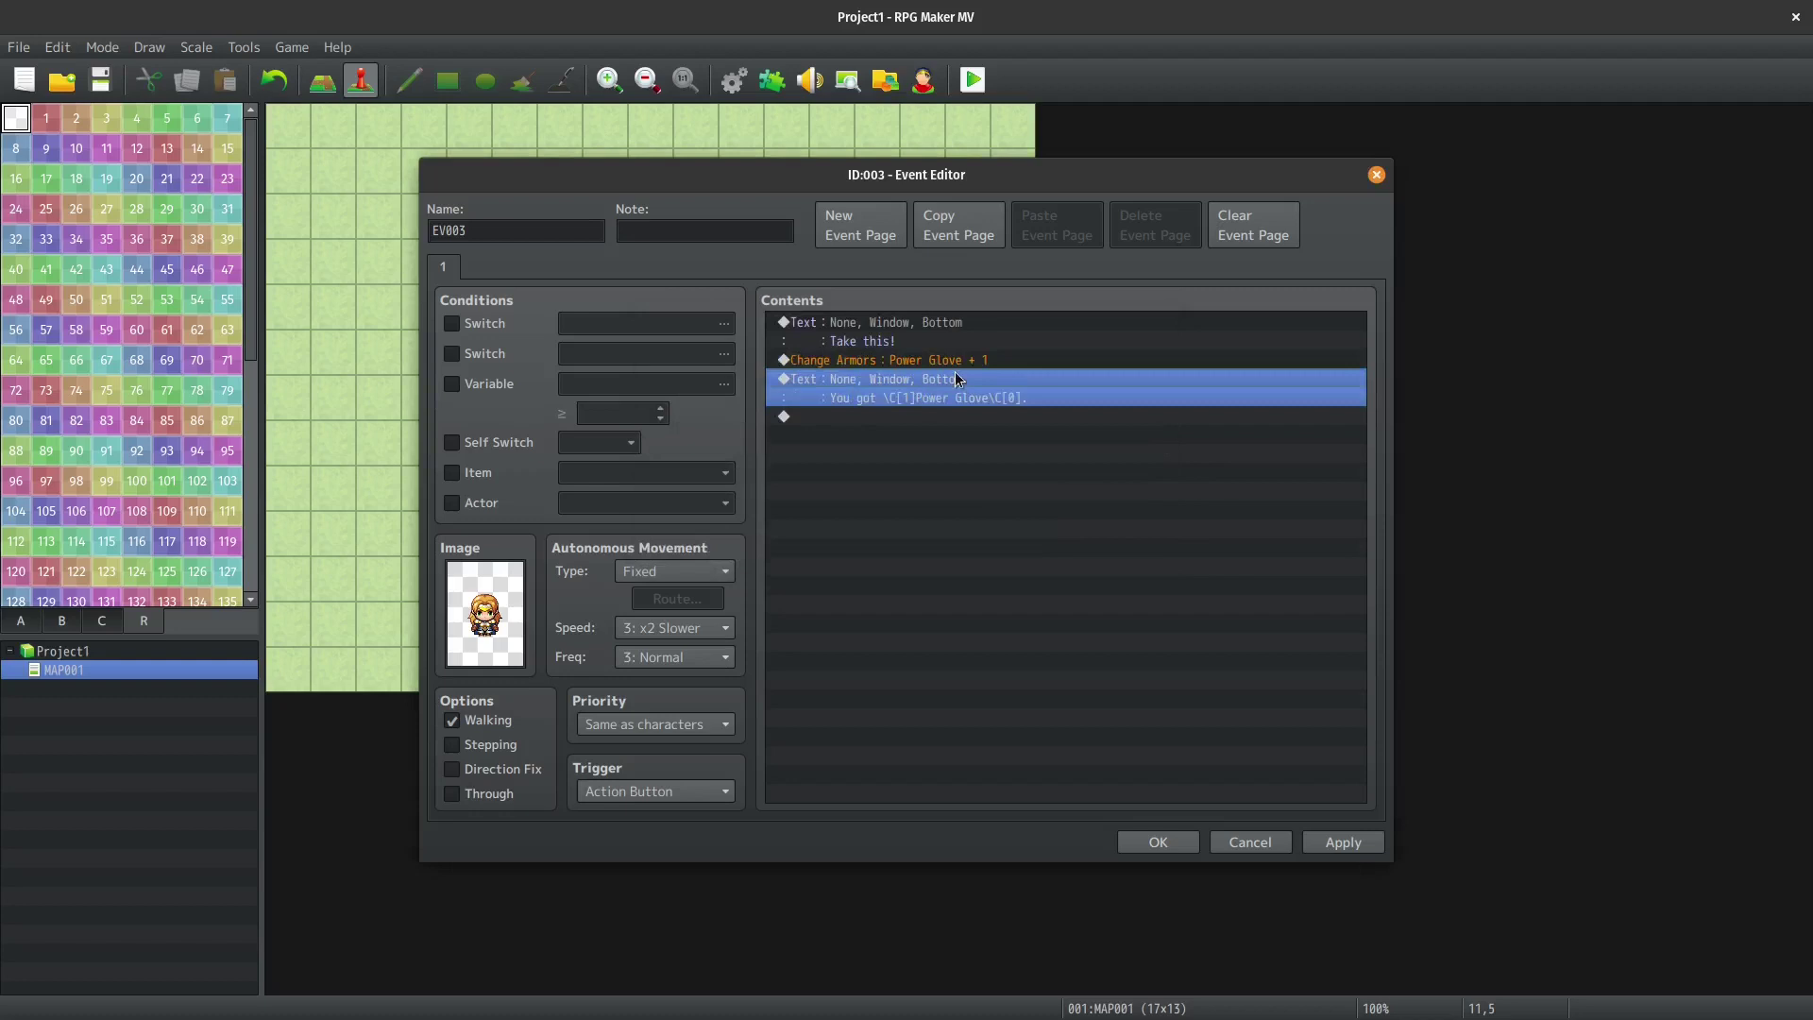
{"action": "left_click", "coordinate": [922, 365]}
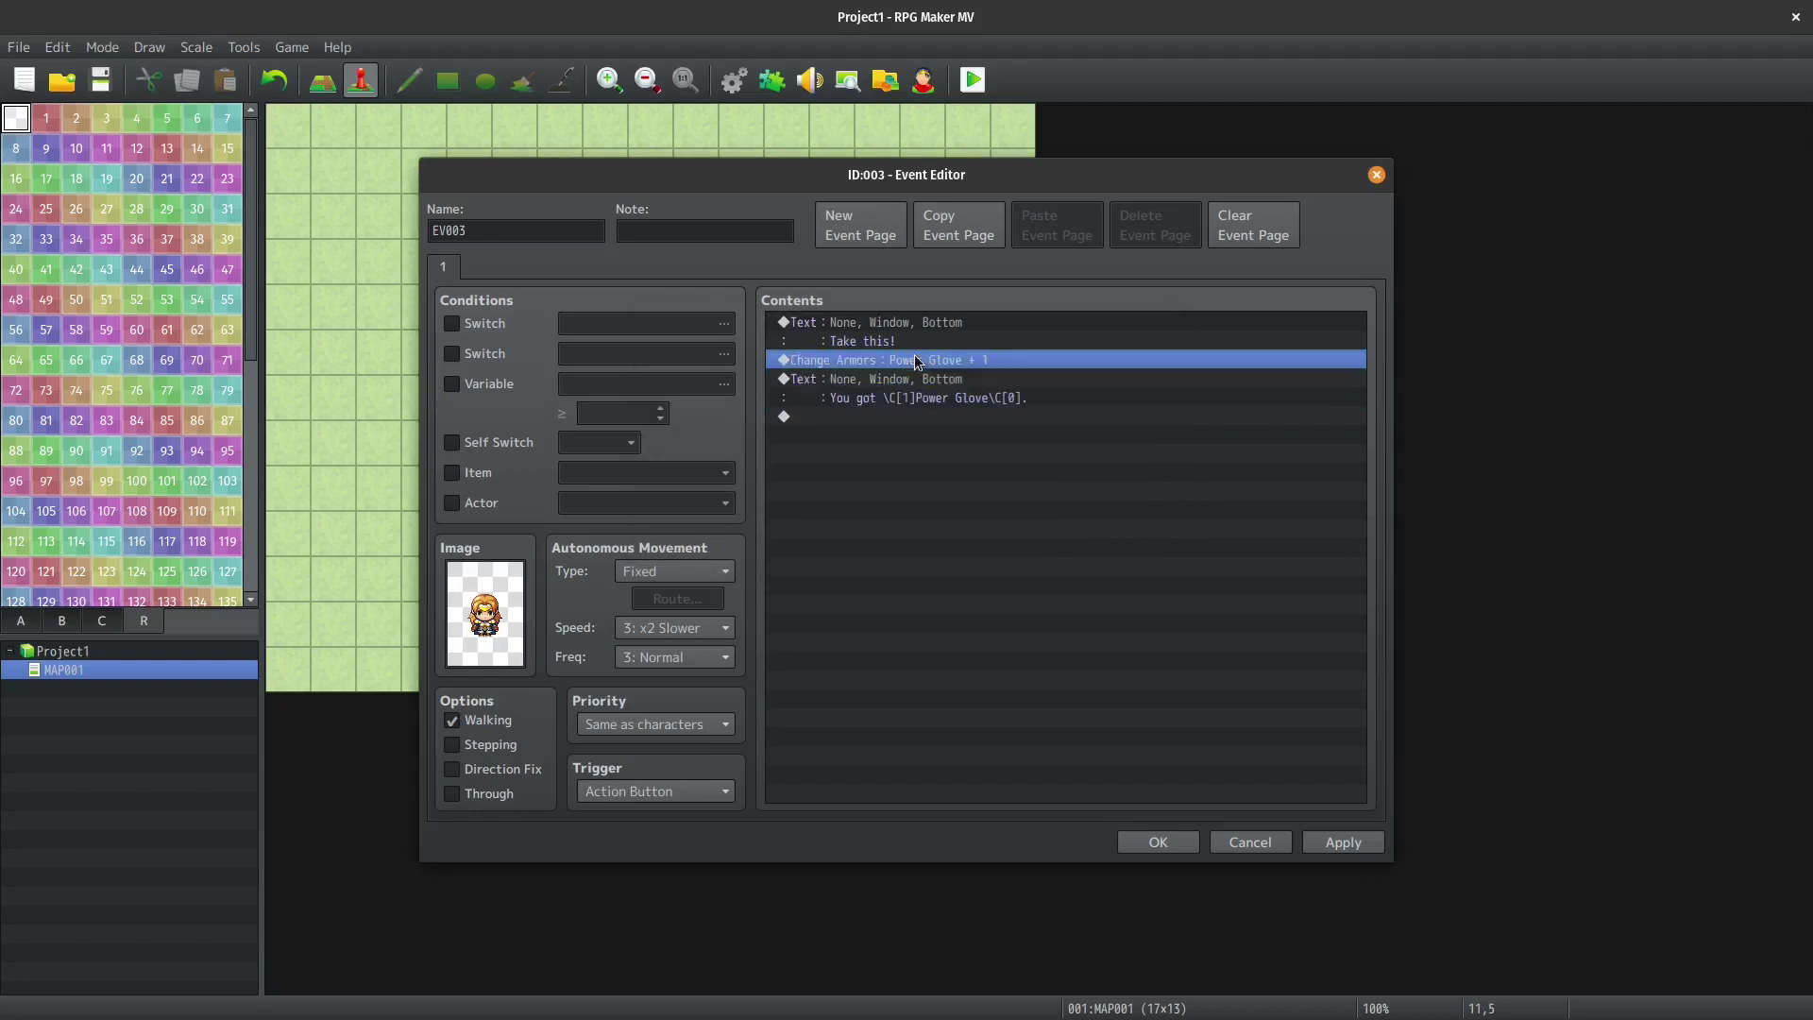
{"action": "left_click", "coordinate": [903, 424]}
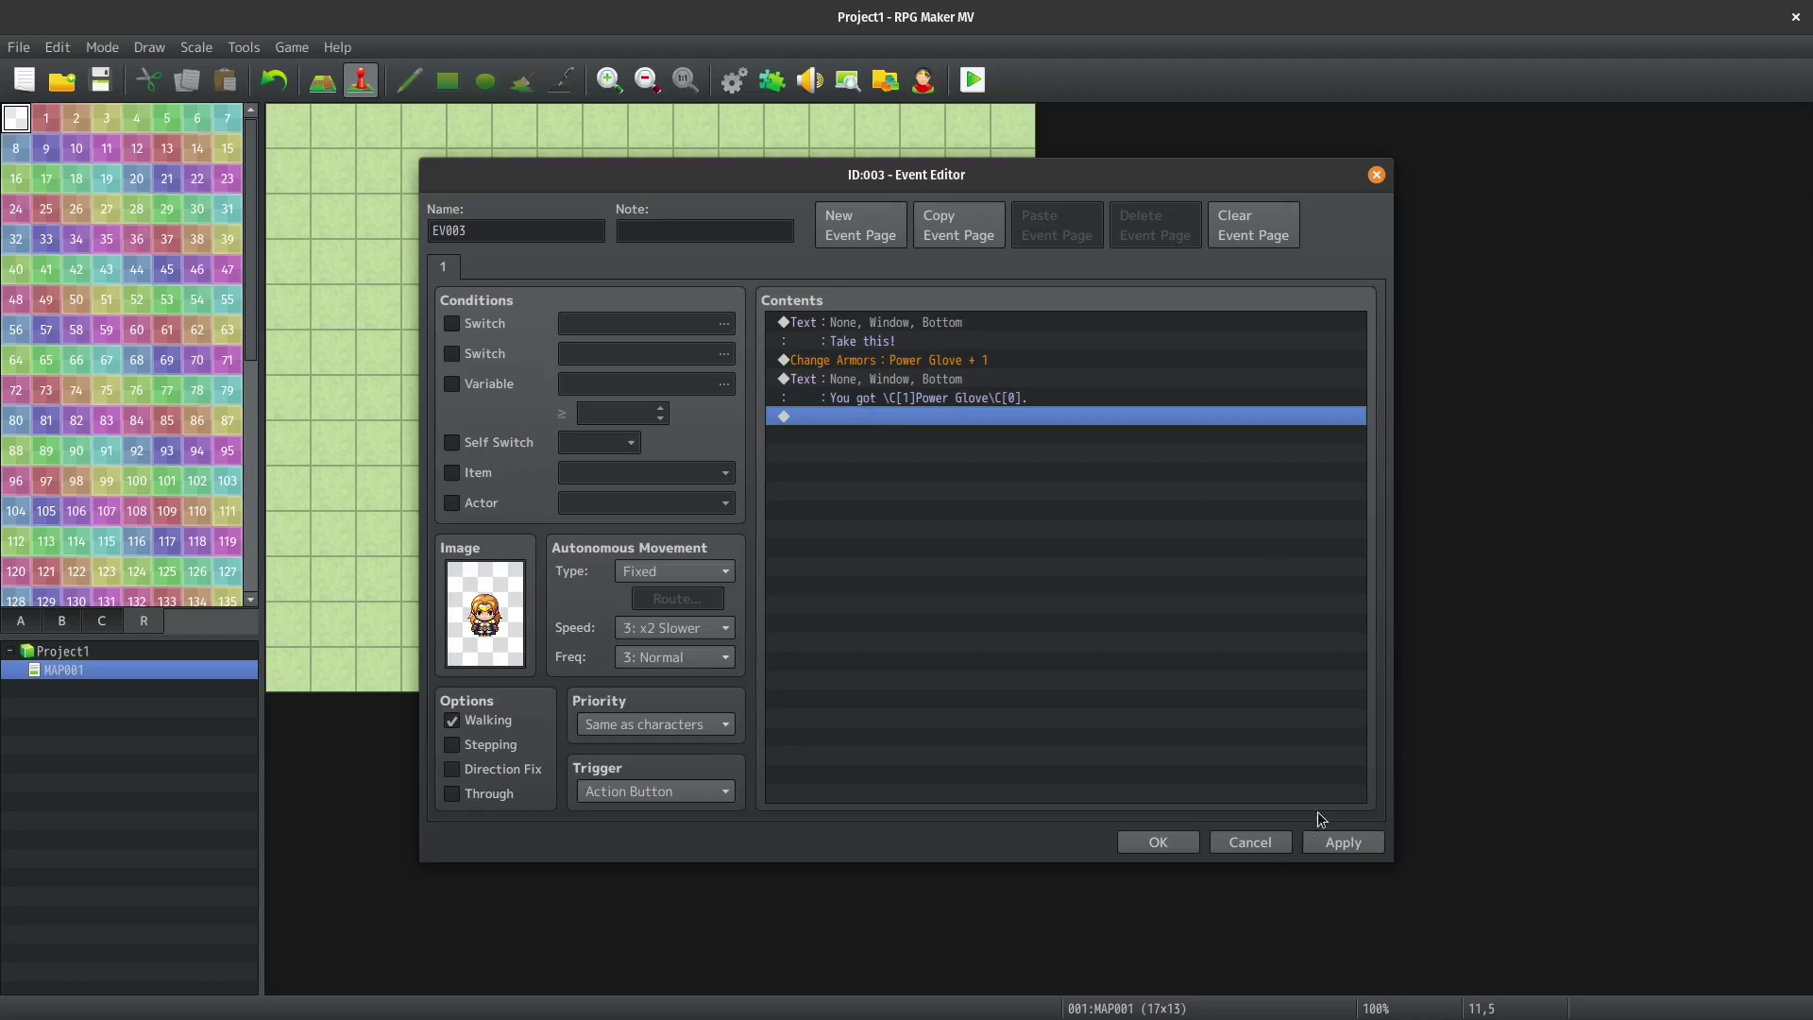
{"action": "left_click", "coordinate": [1342, 841]}
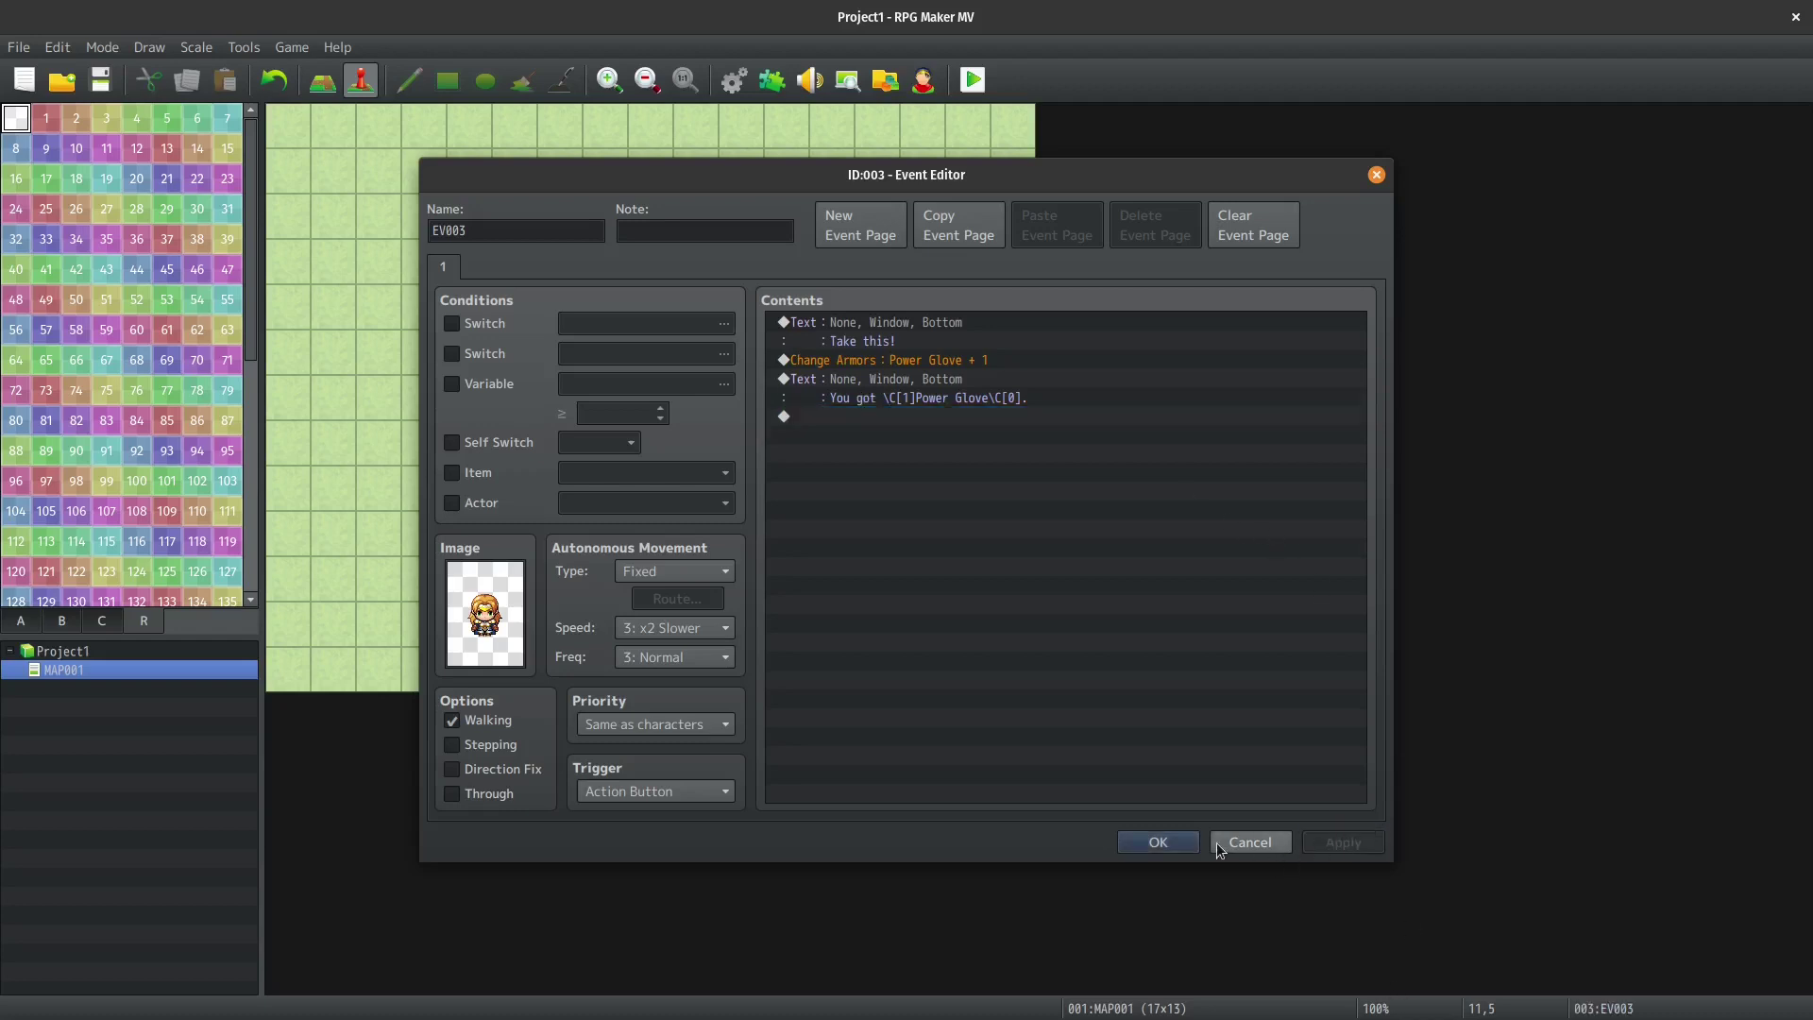
{"action": "left_click", "coordinate": [1158, 841]}
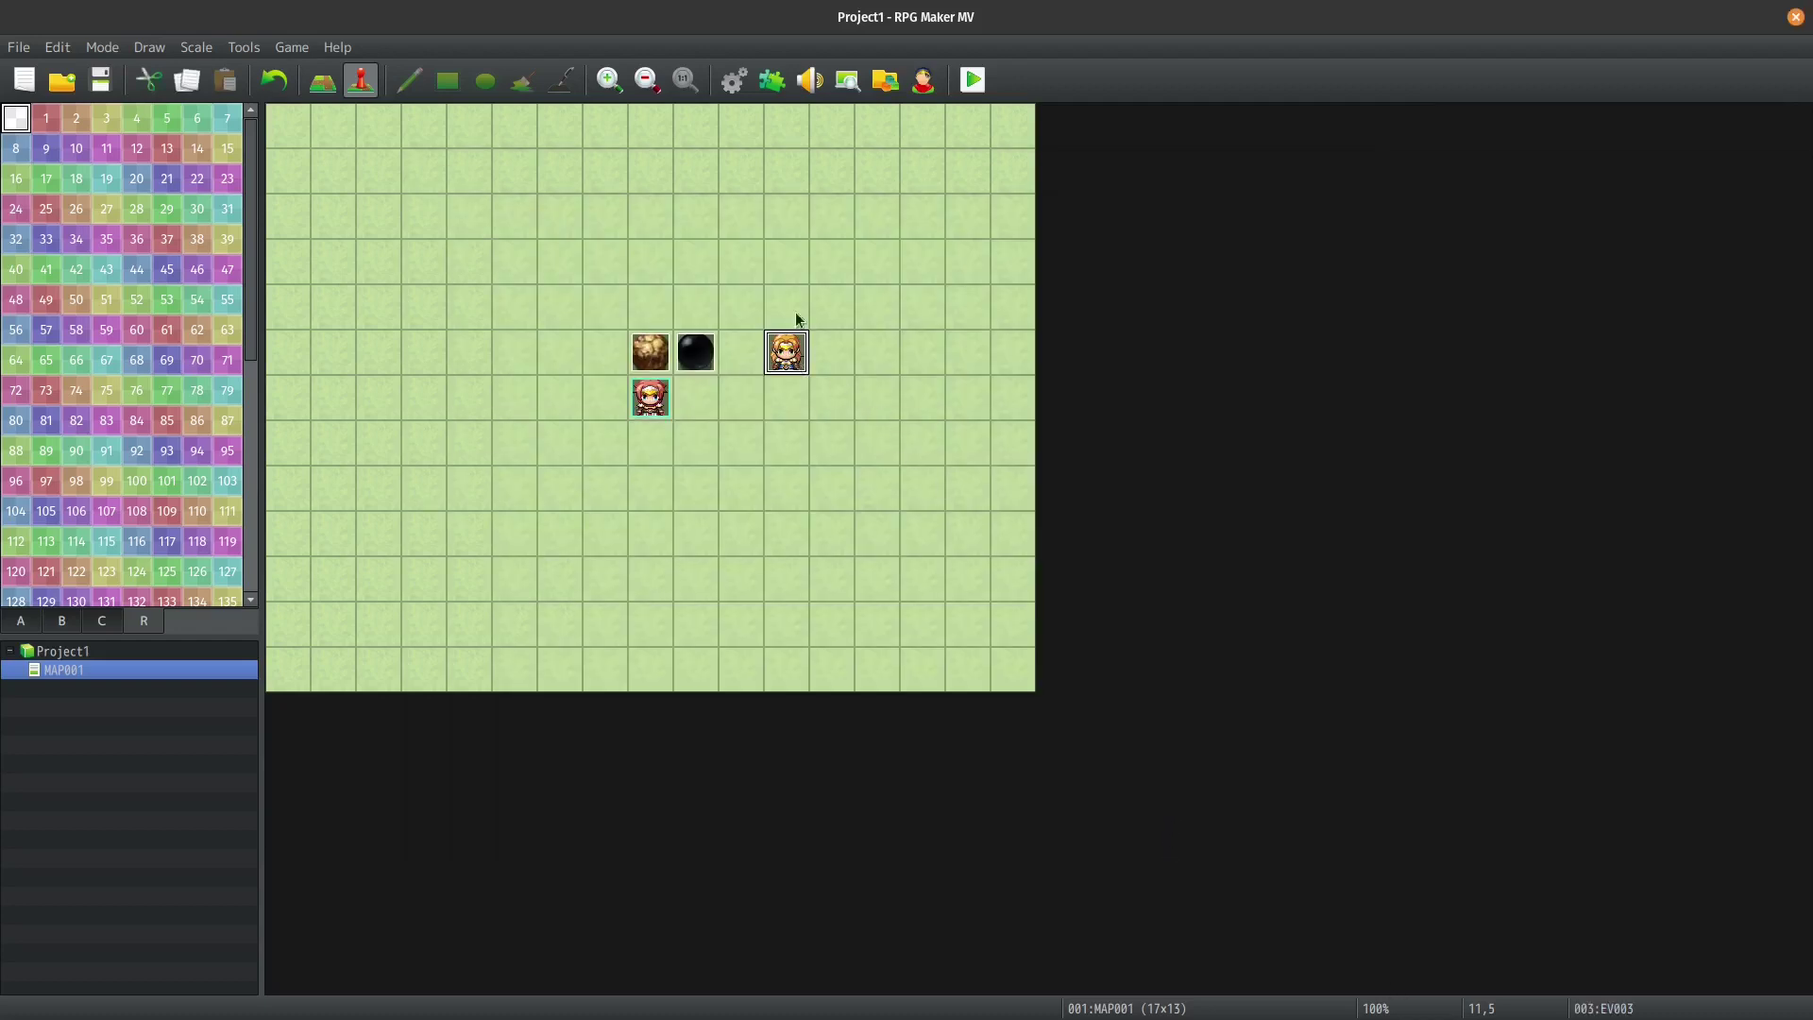
Playtest the map with a new game and talk to the blond character to receive the Power Glove.
{"action": "left_click", "coordinate": [975, 83]}
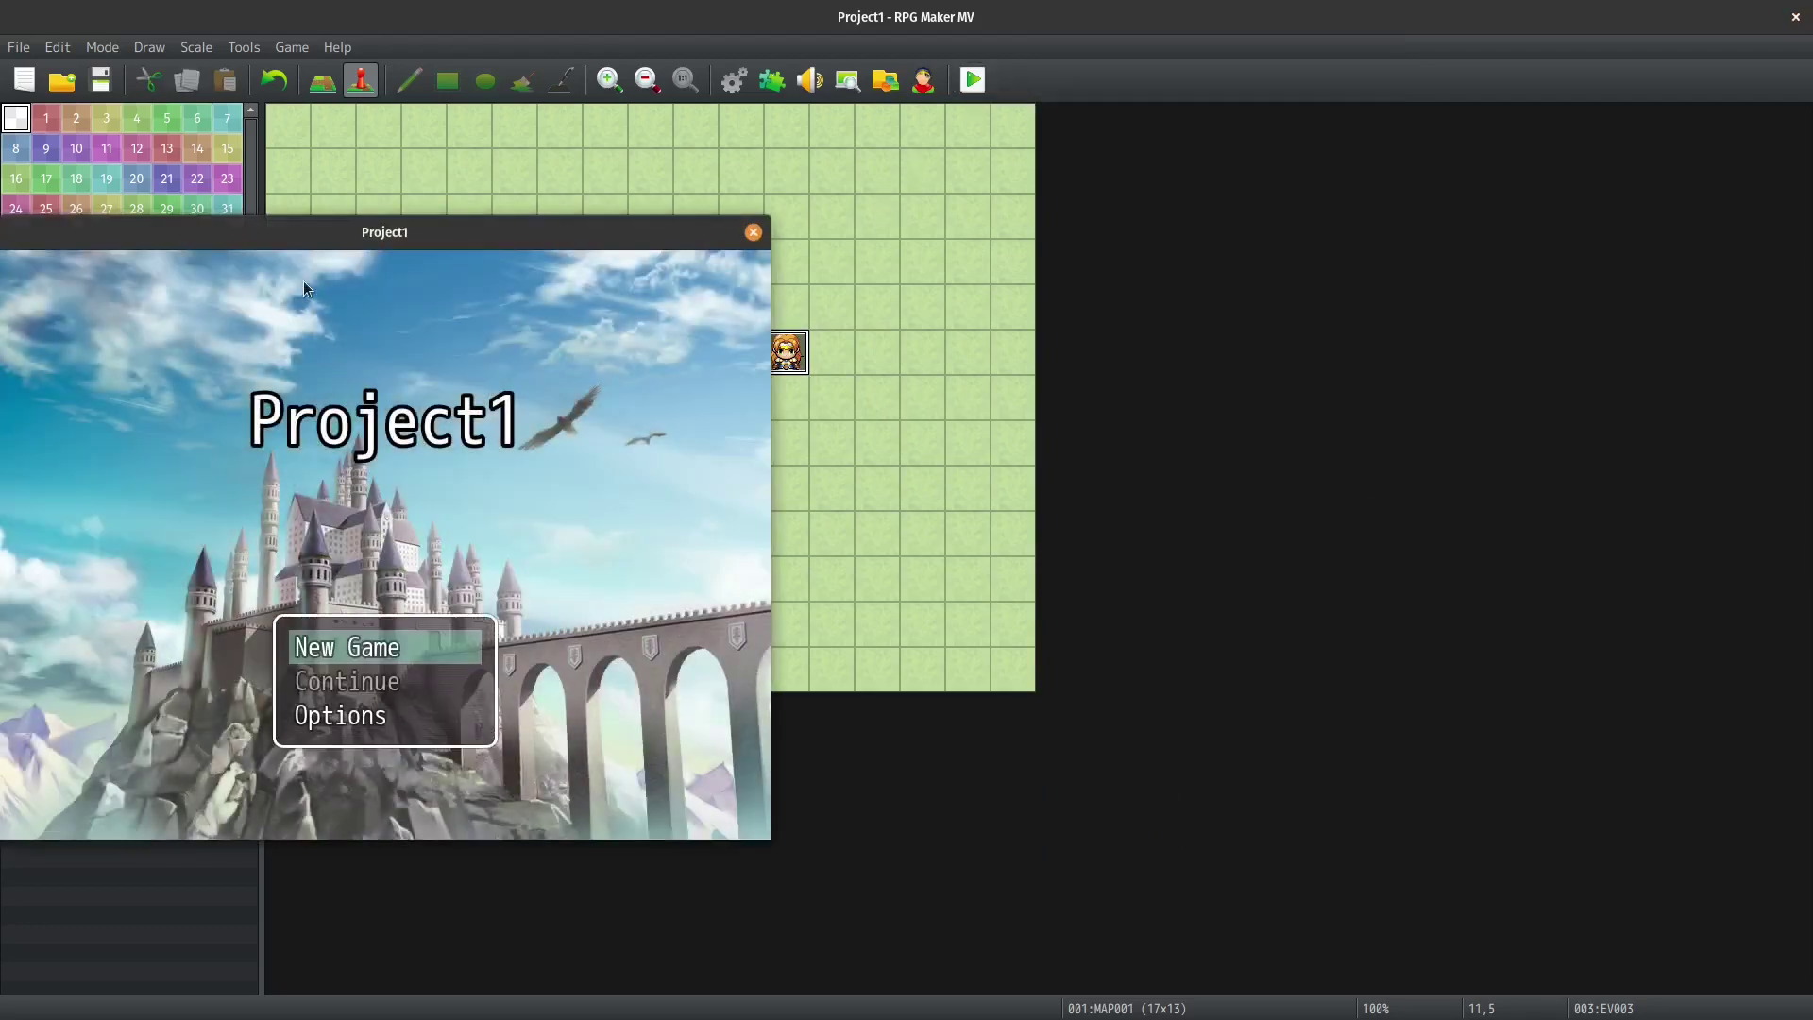
{"action": "left_click_drag", "start_coordinate": [334, 236], "coordinate": [795, 215]}
{"action": "key", "text": "Return"}
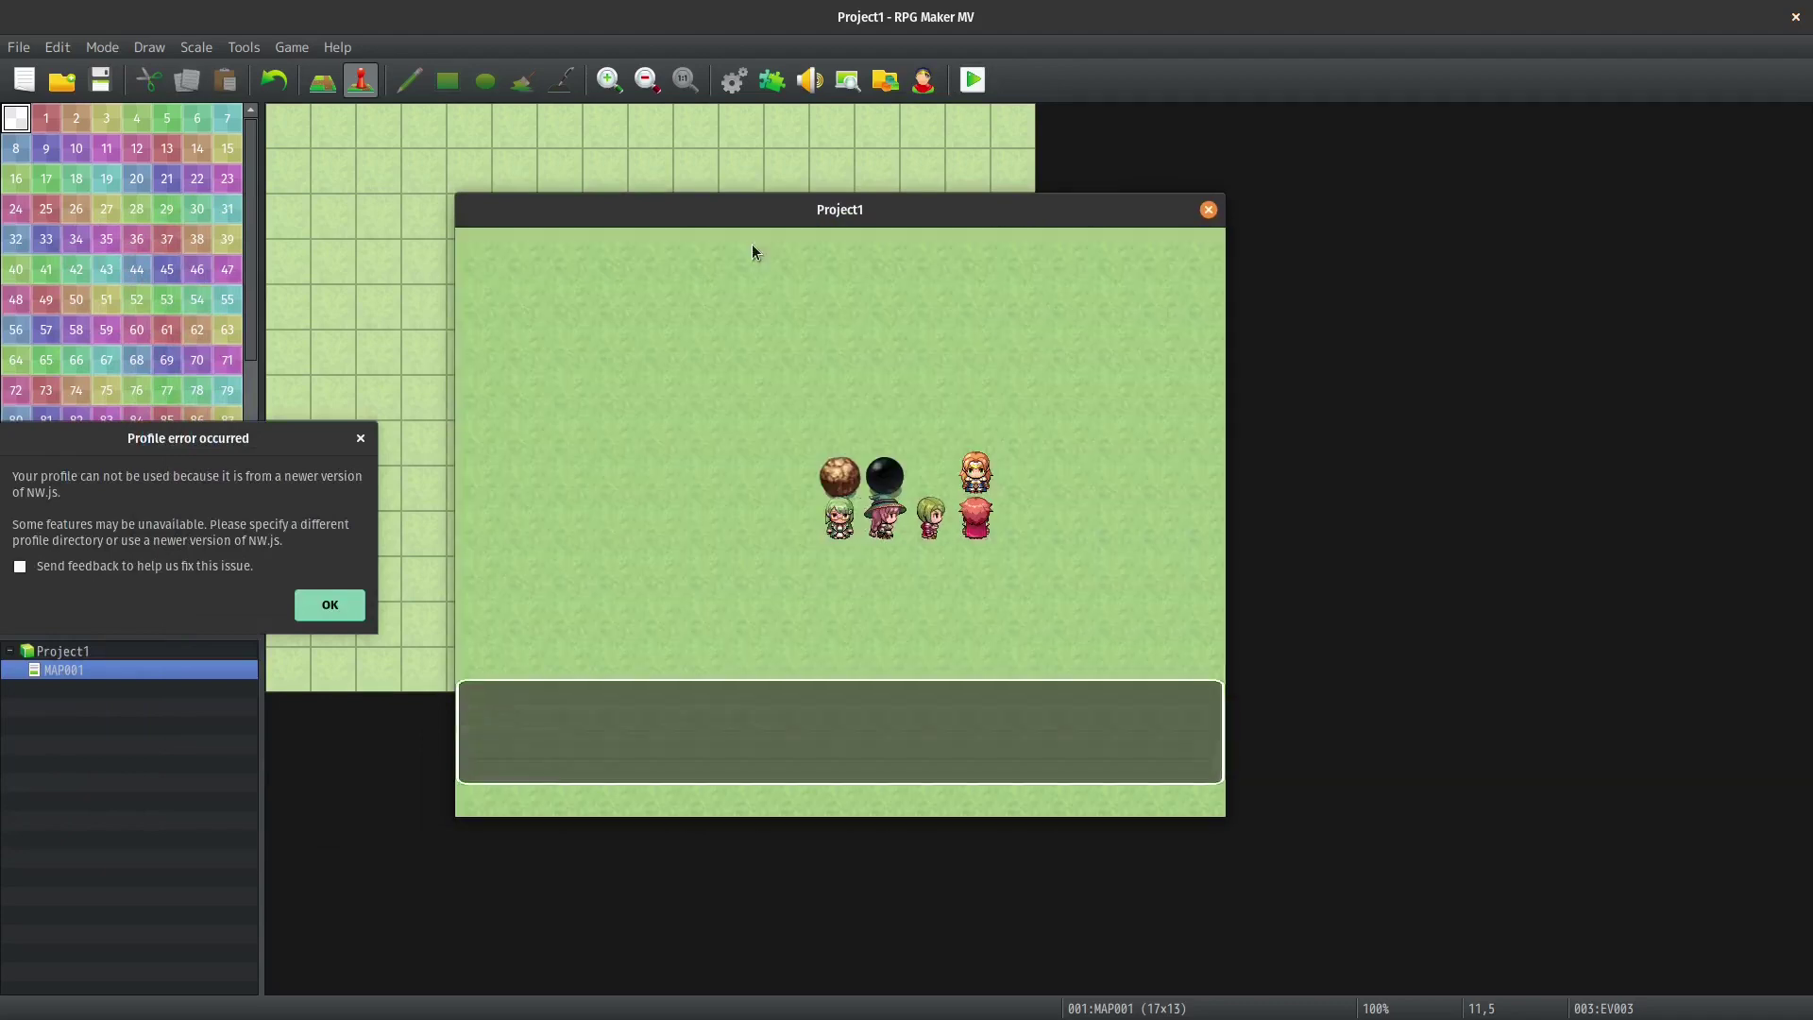
{"action": "key", "text": "Return"}
{"action": "key", "text": "Return"}
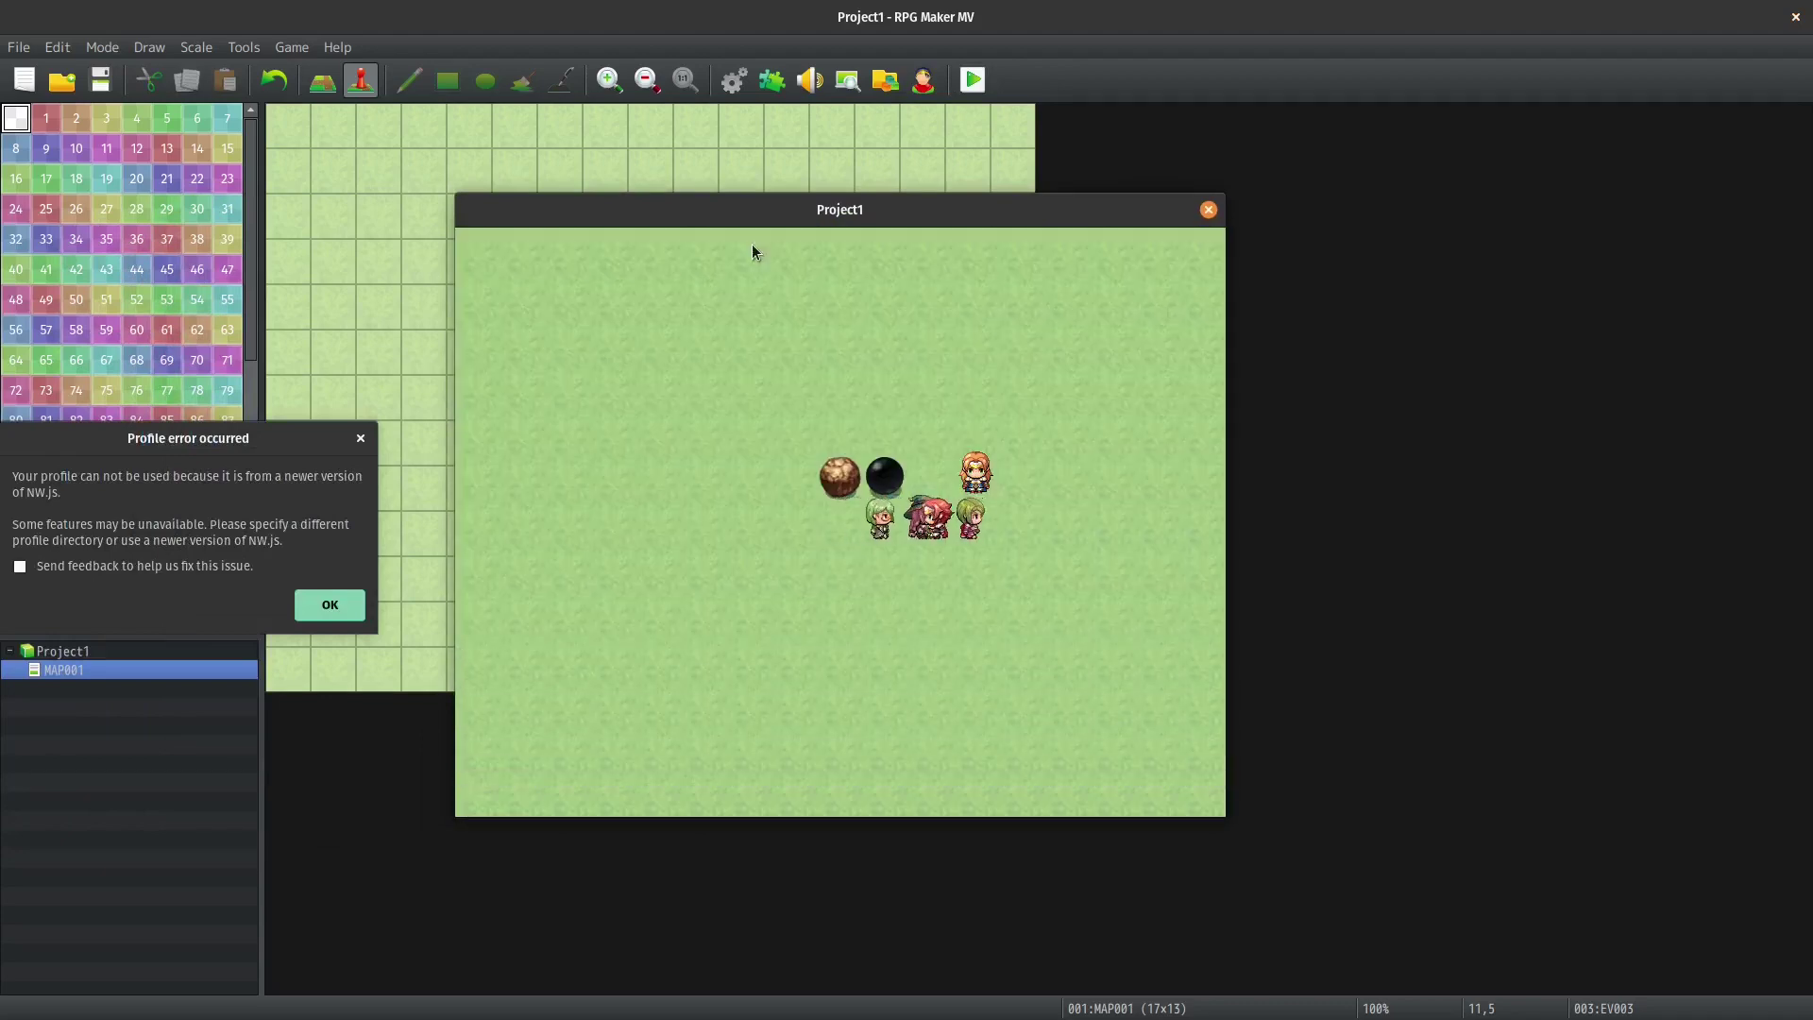
Equip the Power Glove in the party leader's Accessory slot and return to the map.
{"action": "key", "text": "Escape"}
{"action": "key", "text": "Down"}
{"action": "key", "text": "Down"}
{"action": "key", "text": "Return"}
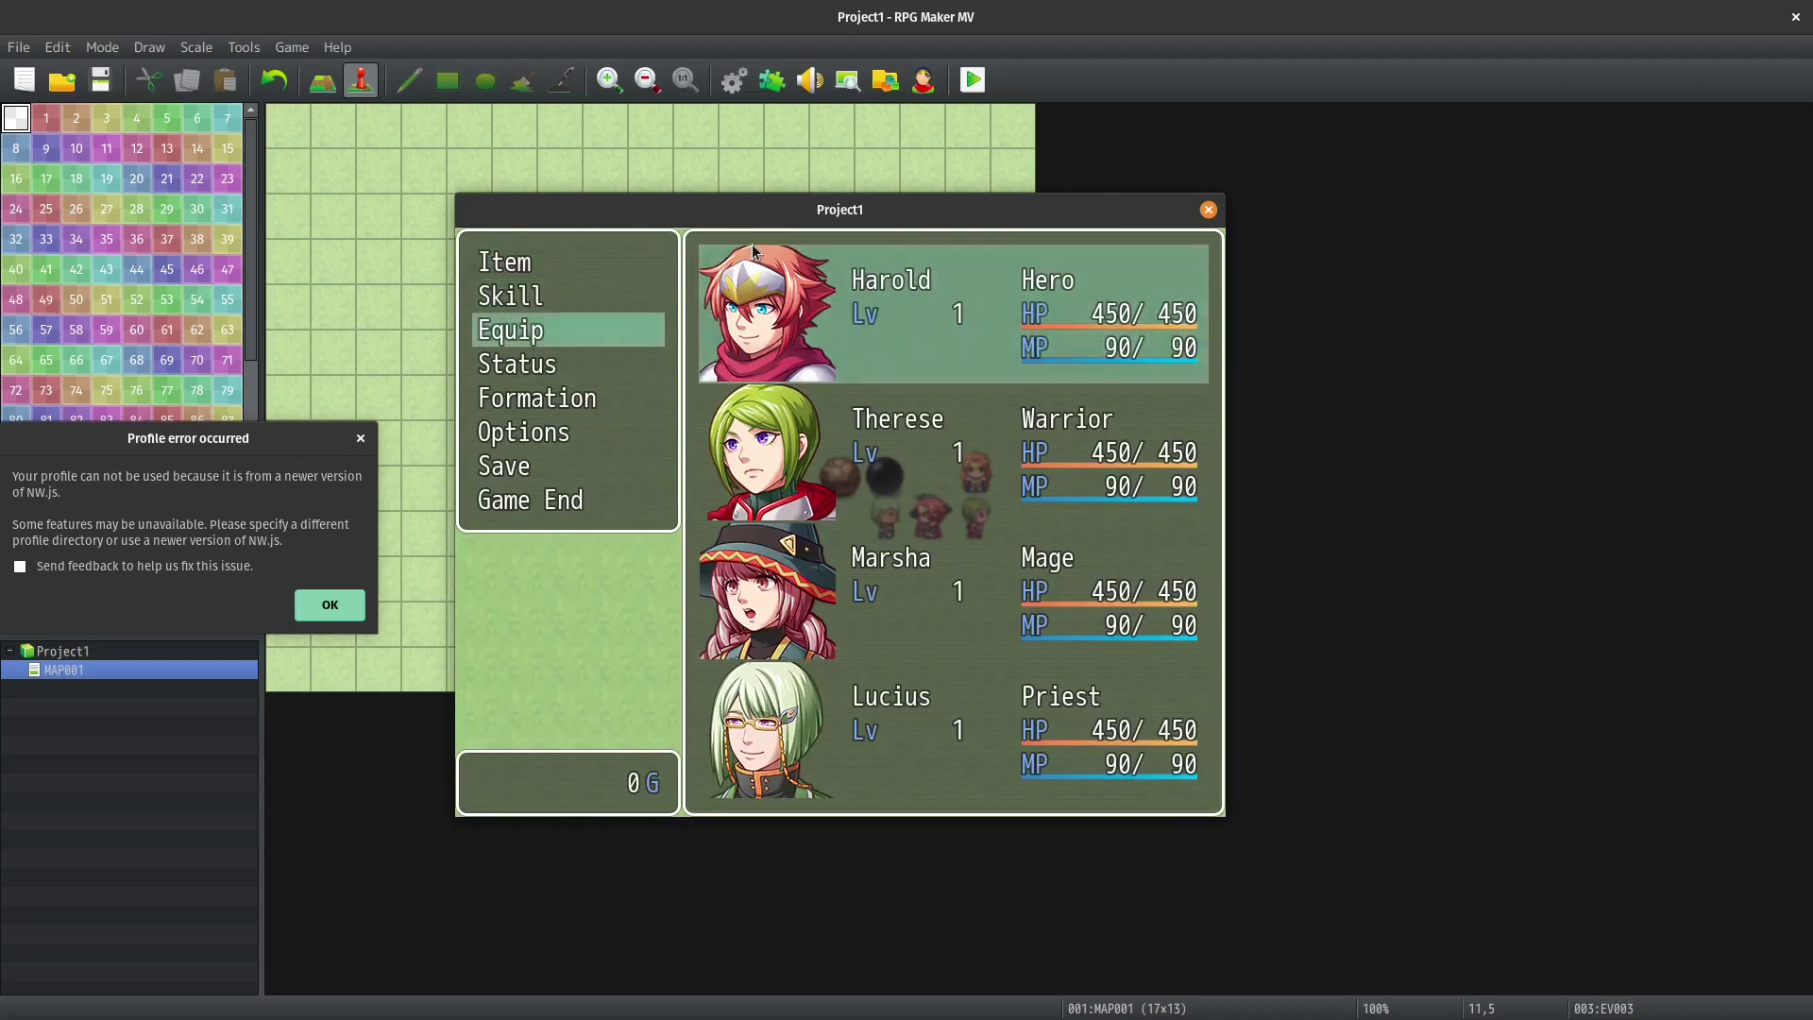
{"action": "key", "text": "Return"}
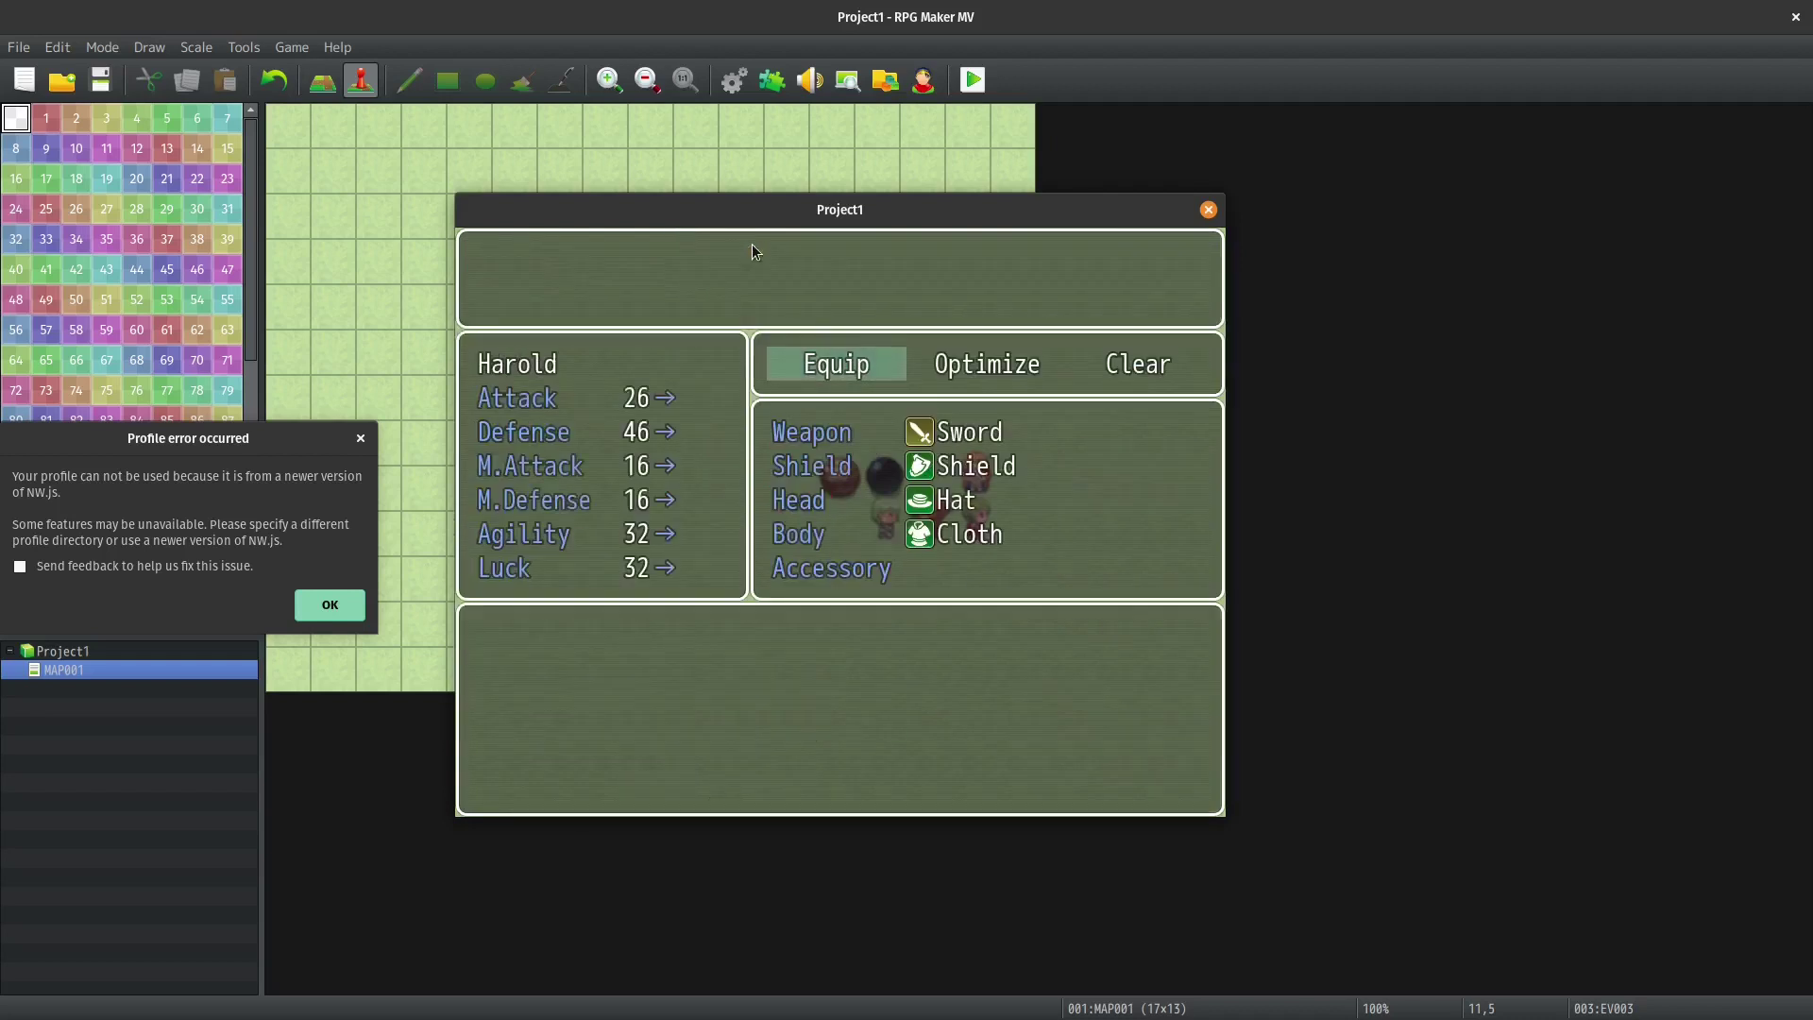
{"action": "key", "text": "Return"}
{"action": "key", "text": "Down"}
{"action": "key", "text": "Down"}
{"action": "key", "text": "Down"}
{"action": "key", "text": "Down"}
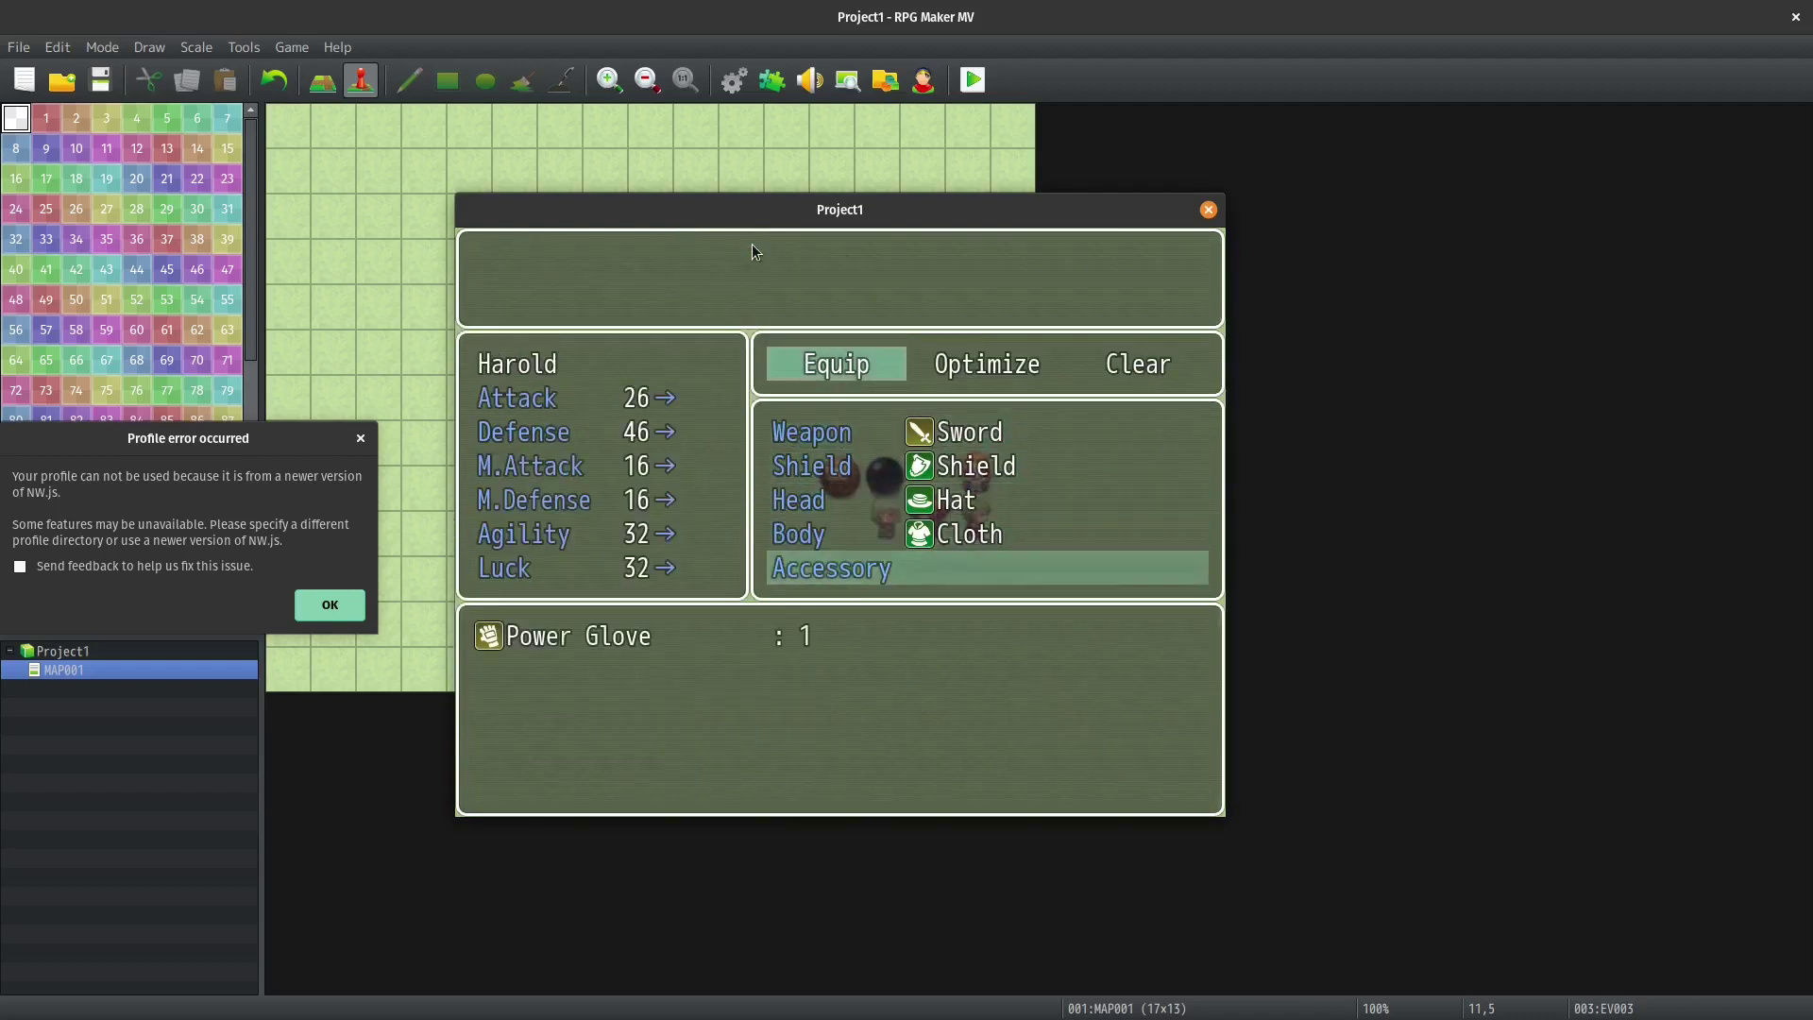
{"action": "key", "text": "Return"}
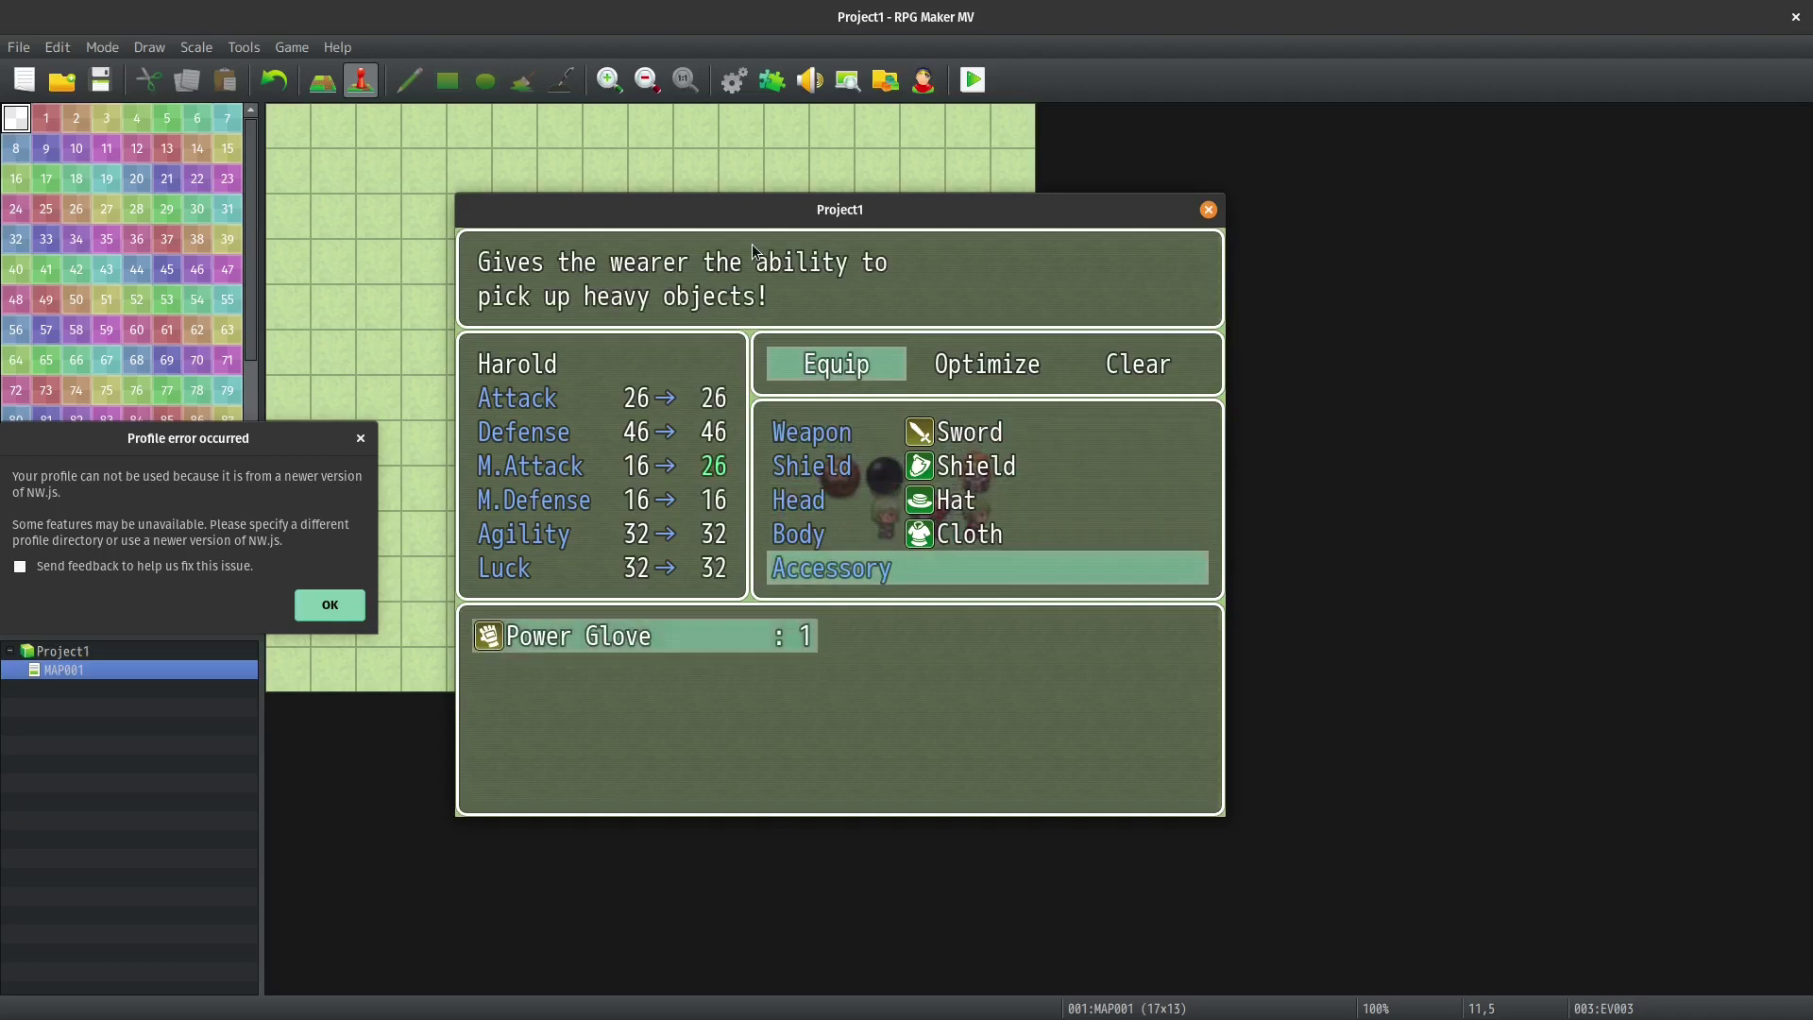
{"action": "key", "text": "Return"}
{"action": "key", "text": "Escape"}
{"action": "key", "text": "Escape"}
{"action": "key", "text": "Escape"}
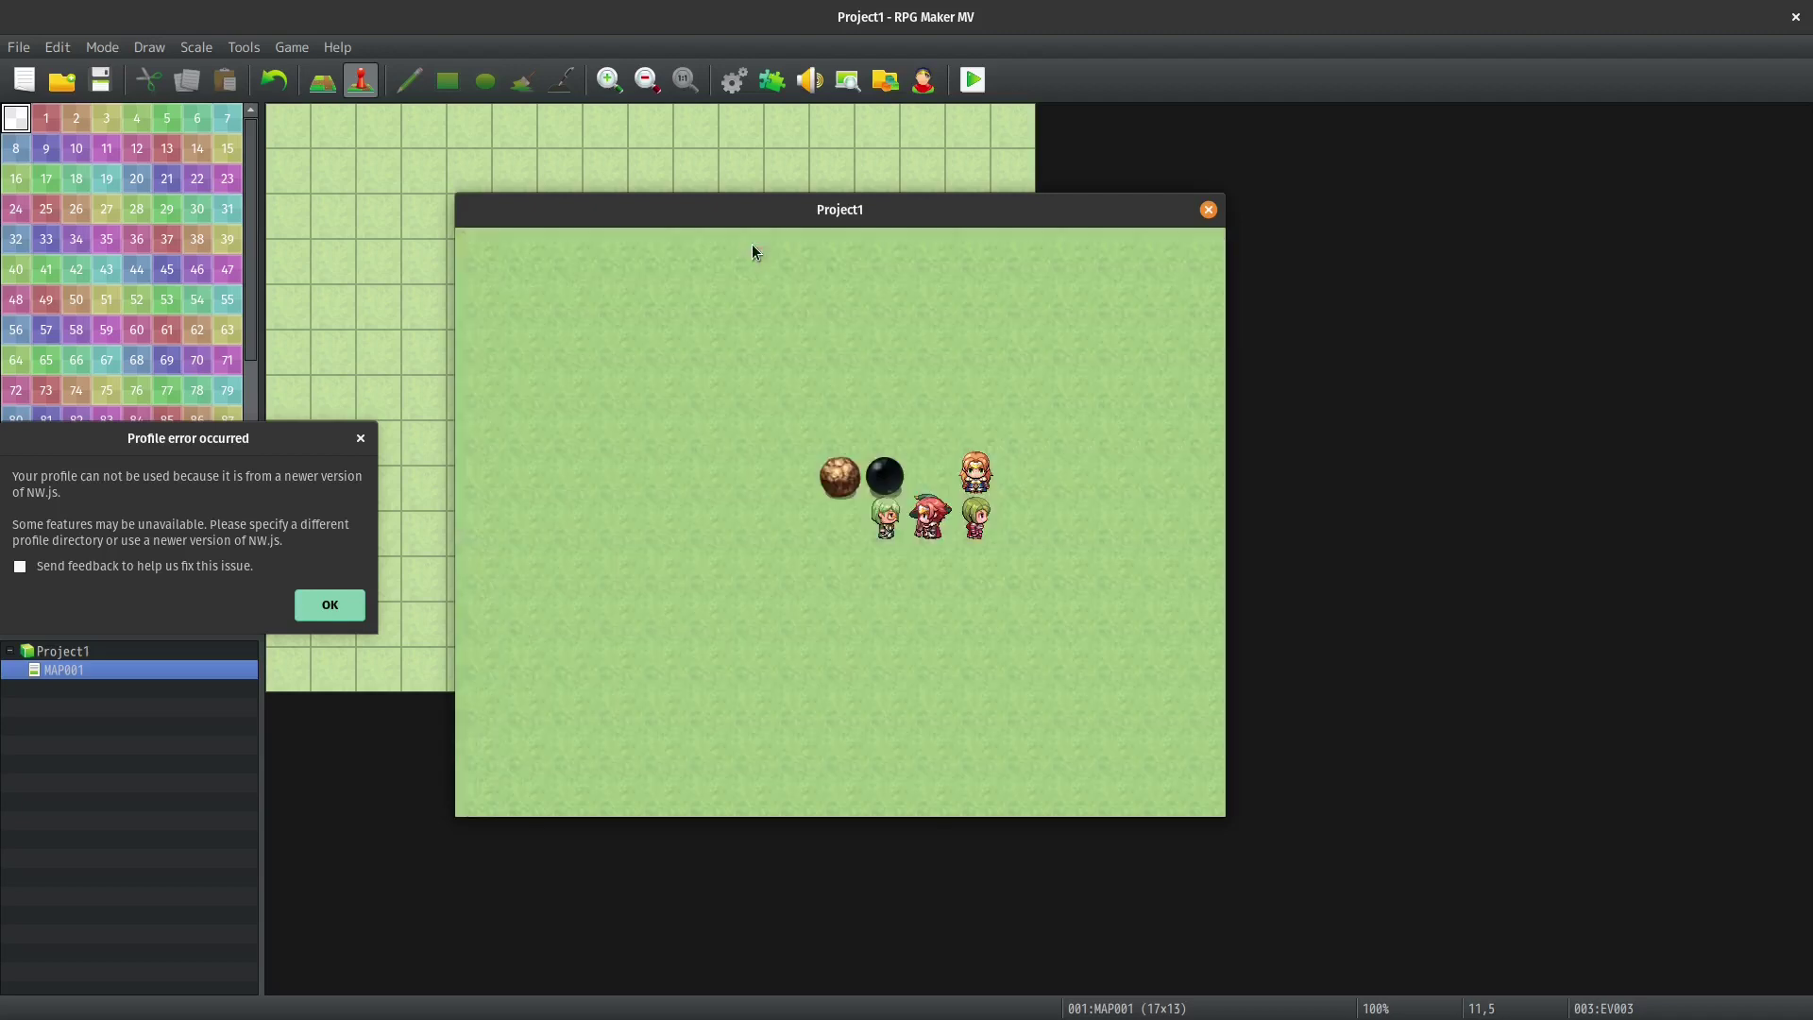
Test picking up, carrying and throwing the black ball with the glove equipped, and close the game window.
{"action": "key", "text": "Left"}
{"action": "key", "text": "Left"}
{"action": "key", "text": "Left"}
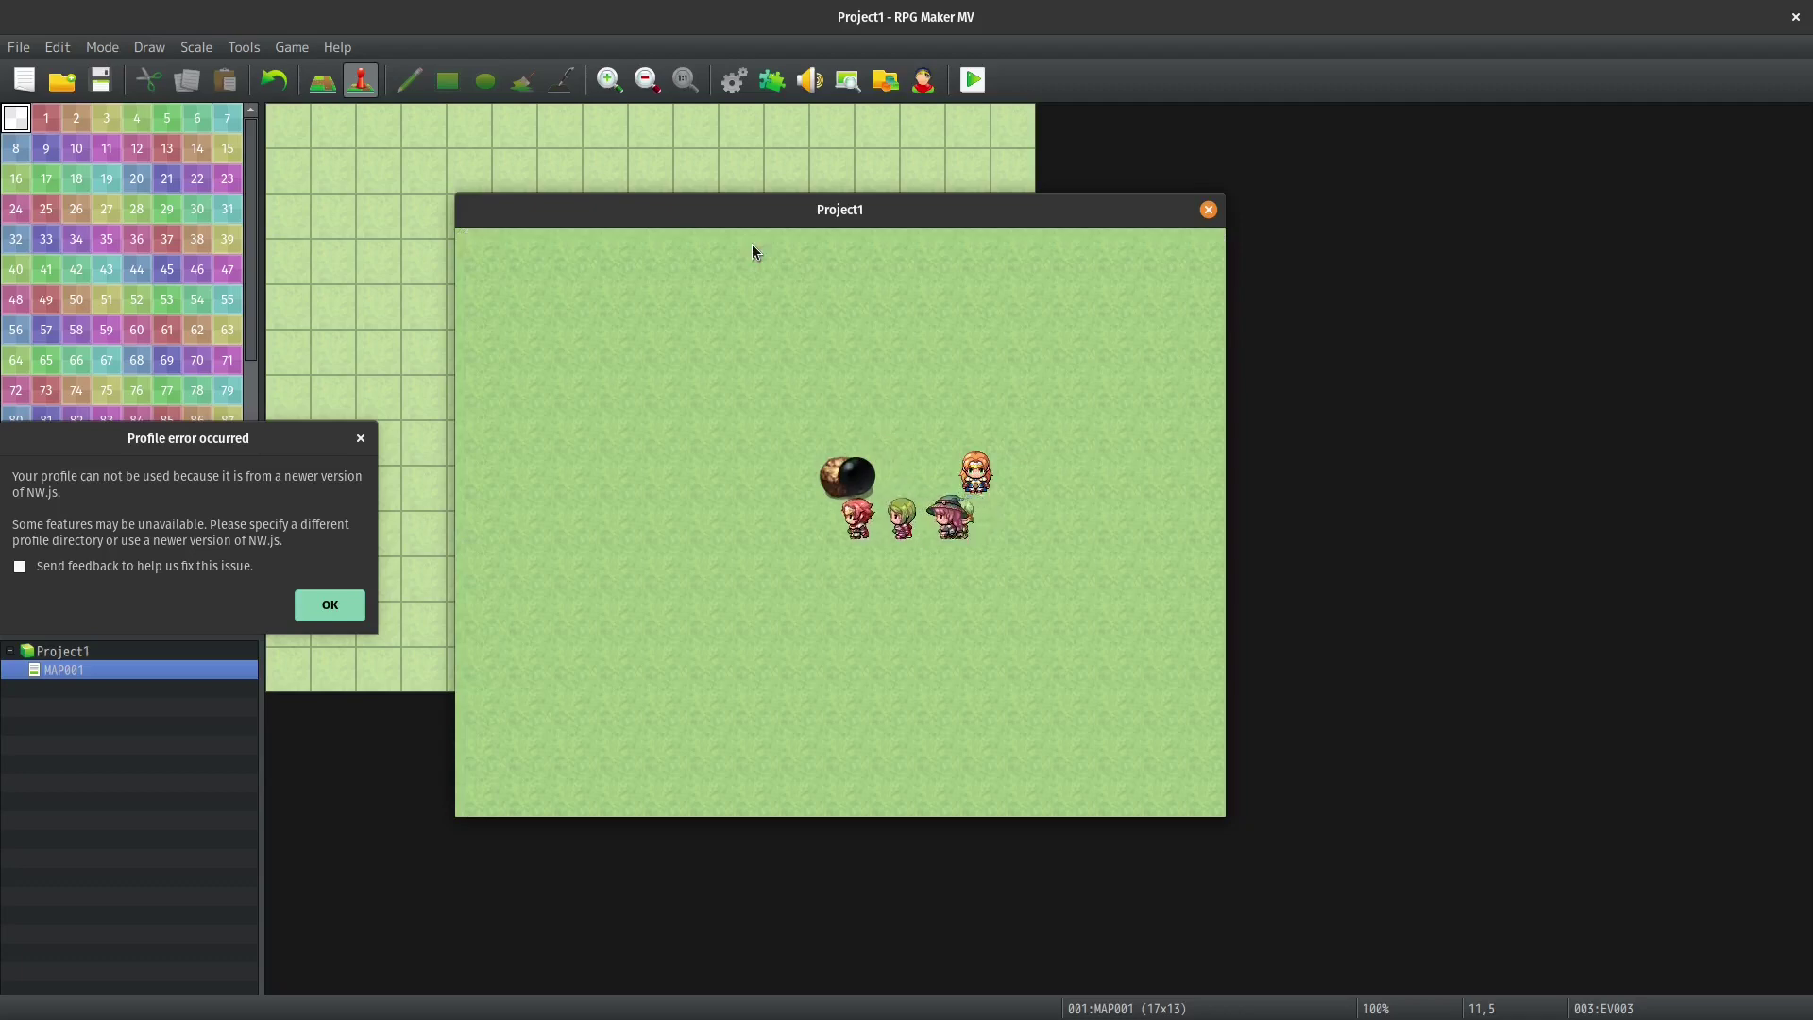
{"action": "key", "text": "Up"}
{"action": "key", "text": "Up"}
{"action": "key", "text": "Up"}
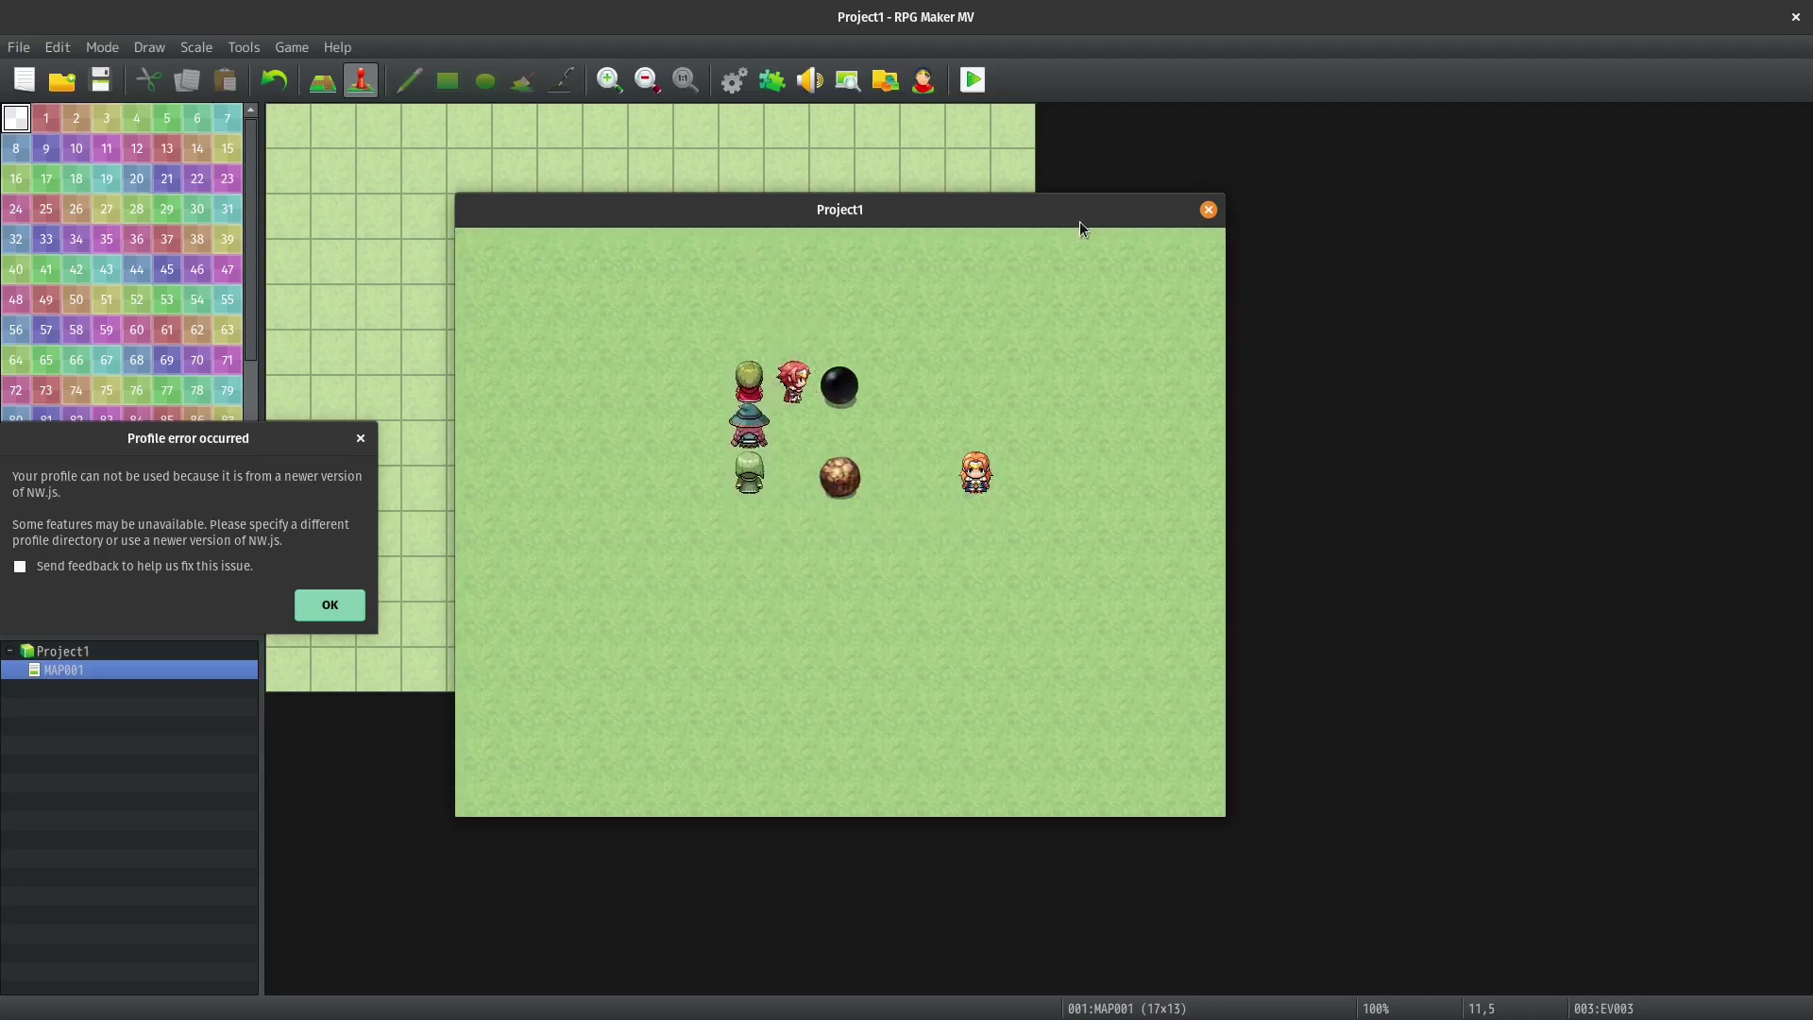
{"action": "left_click", "coordinate": [1208, 209]}
{"action": "left_click", "coordinate": [699, 357]}
{"action": "double_click", "coordinate": [703, 359]}
{"action": "key", "text": "Escape"}
{"action": "left_click", "coordinate": [606, 354]}
{"action": "left_click", "coordinate": [648, 365]}
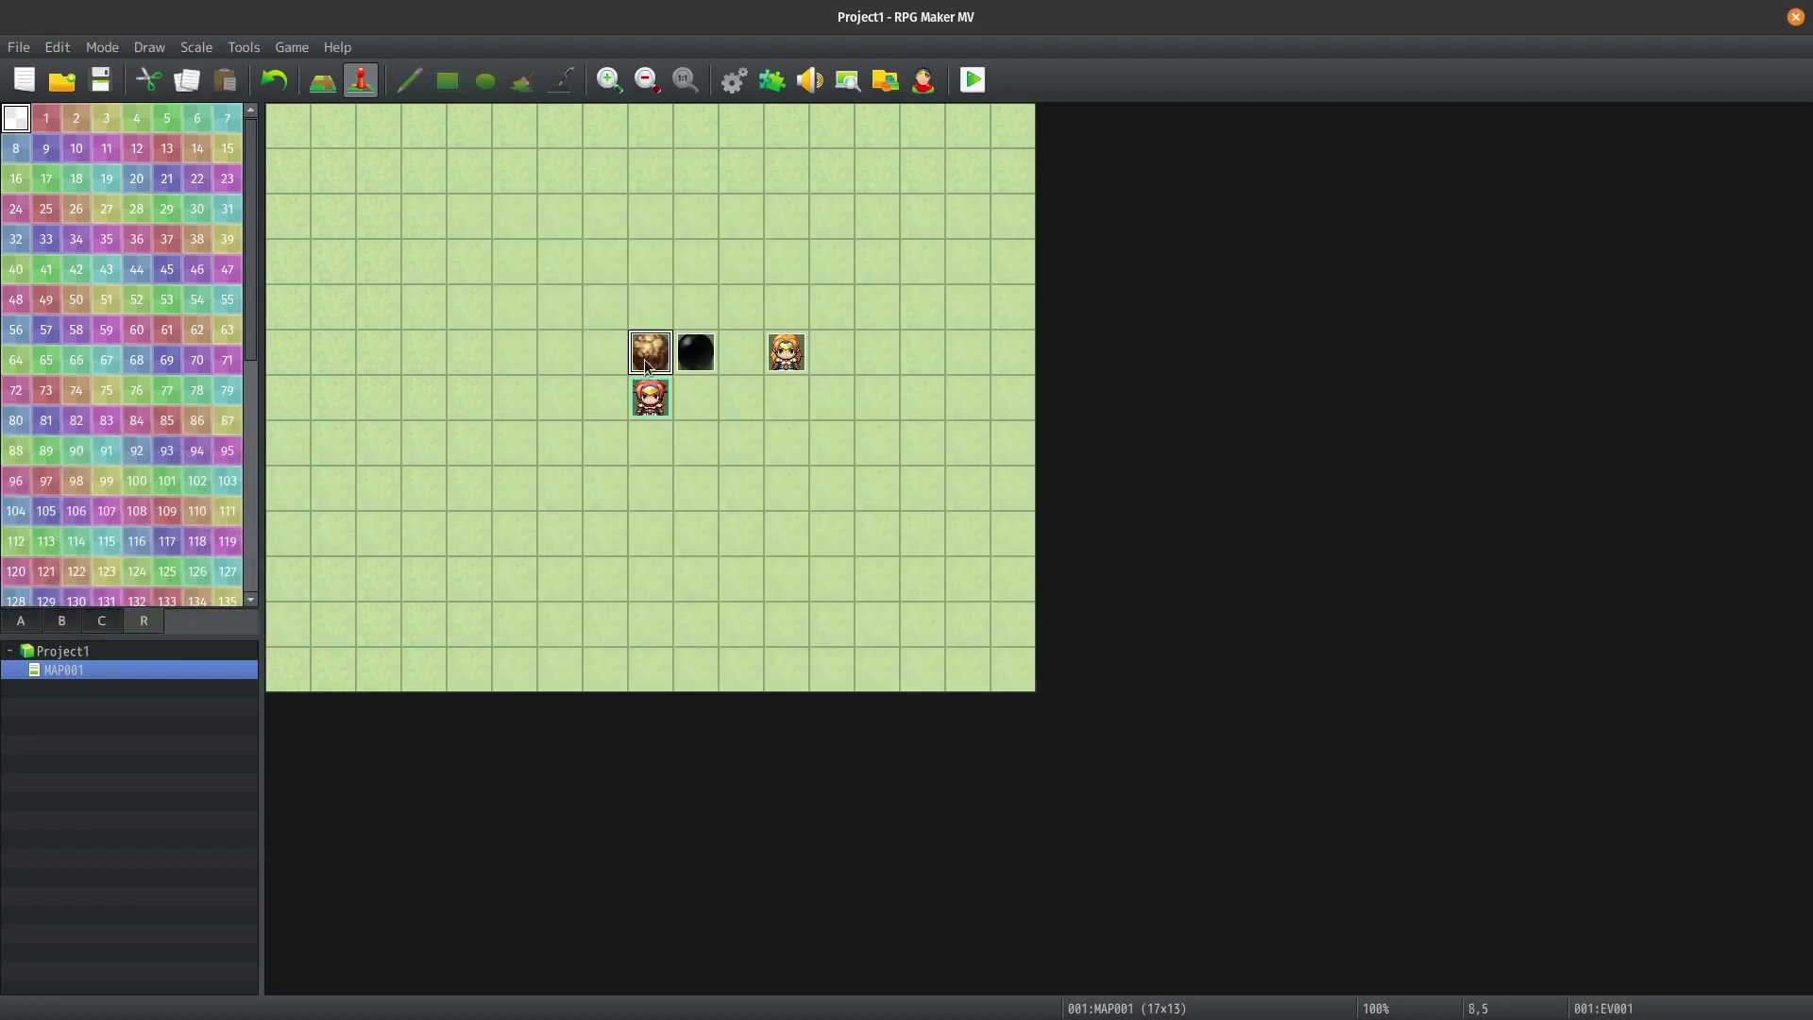
Copy the pickup and throw comments with their player speed movement routes from the boulder event into the black ball event.
{"action": "double_click", "coordinate": [648, 365]}
{"action": "left_click", "coordinate": [822, 341]}
{"action": "left_click", "coordinate": [831, 404], "text": "shift"}
{"action": "left_click", "coordinate": [837, 411], "text": "shift"}
{"action": "key", "text": "Escape"}
{"action": "double_click", "coordinate": [688, 361]}
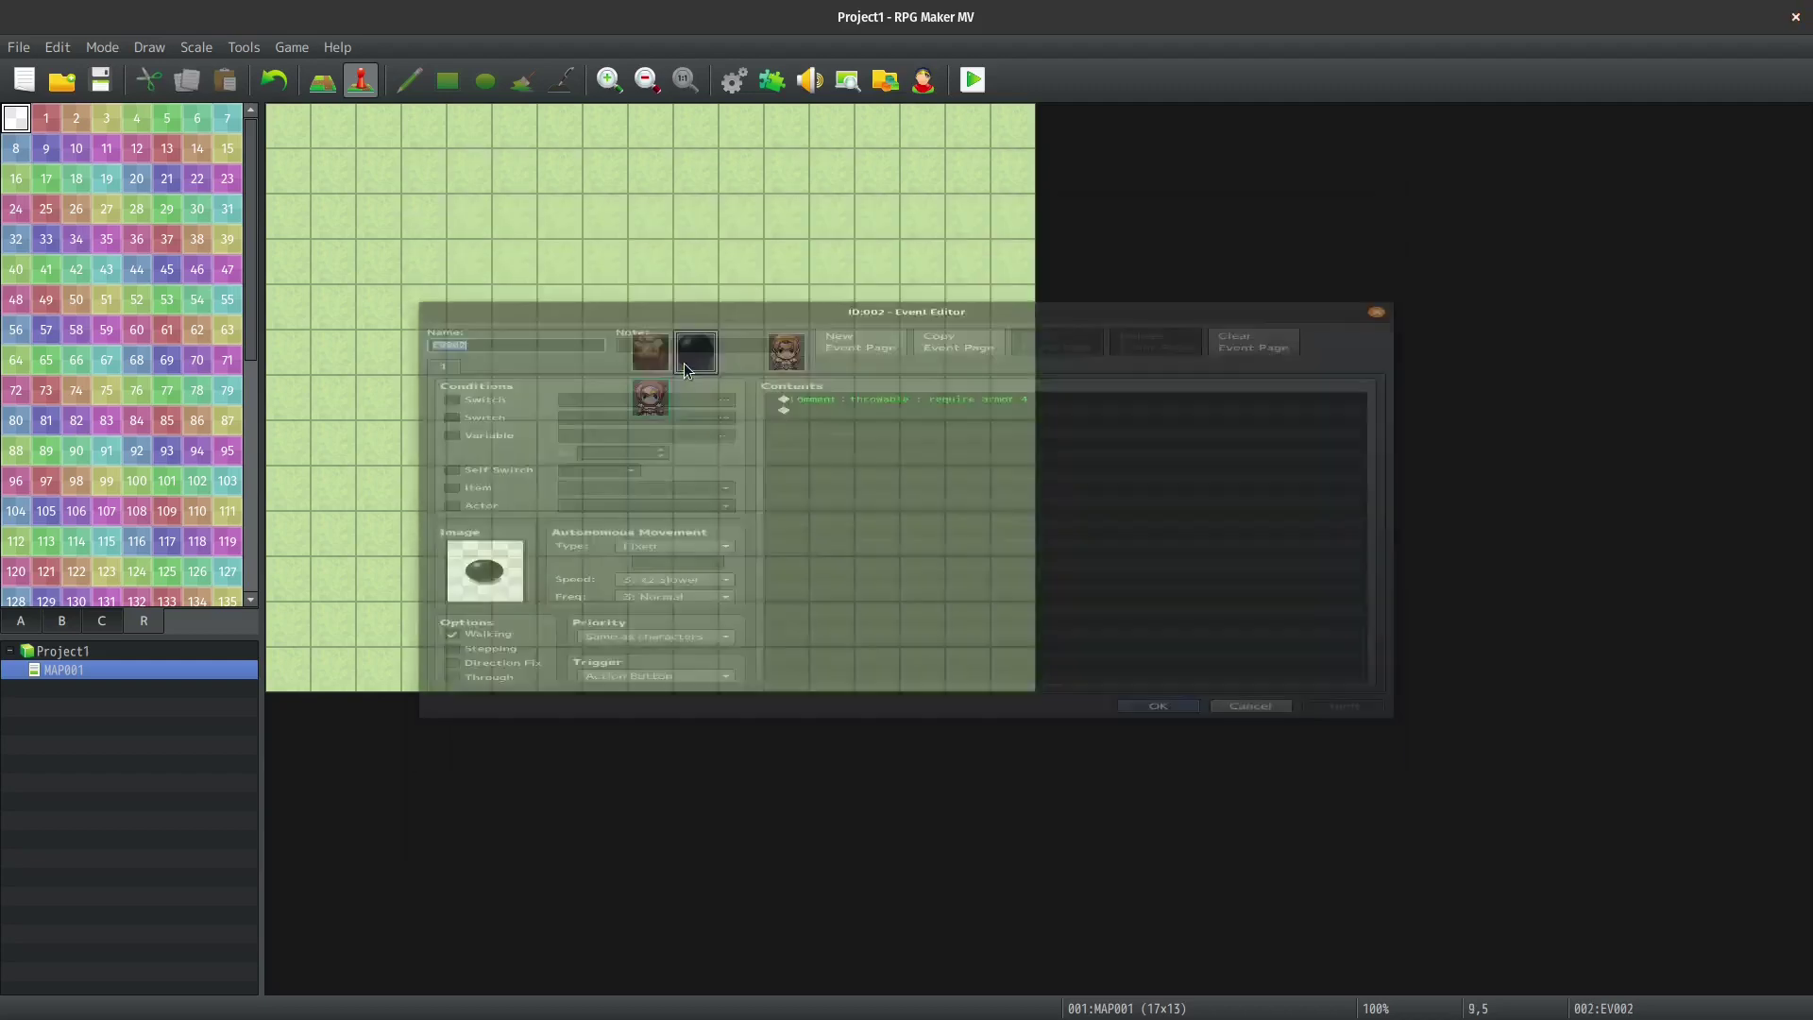
{"action": "key", "text": "ctrl+v"}
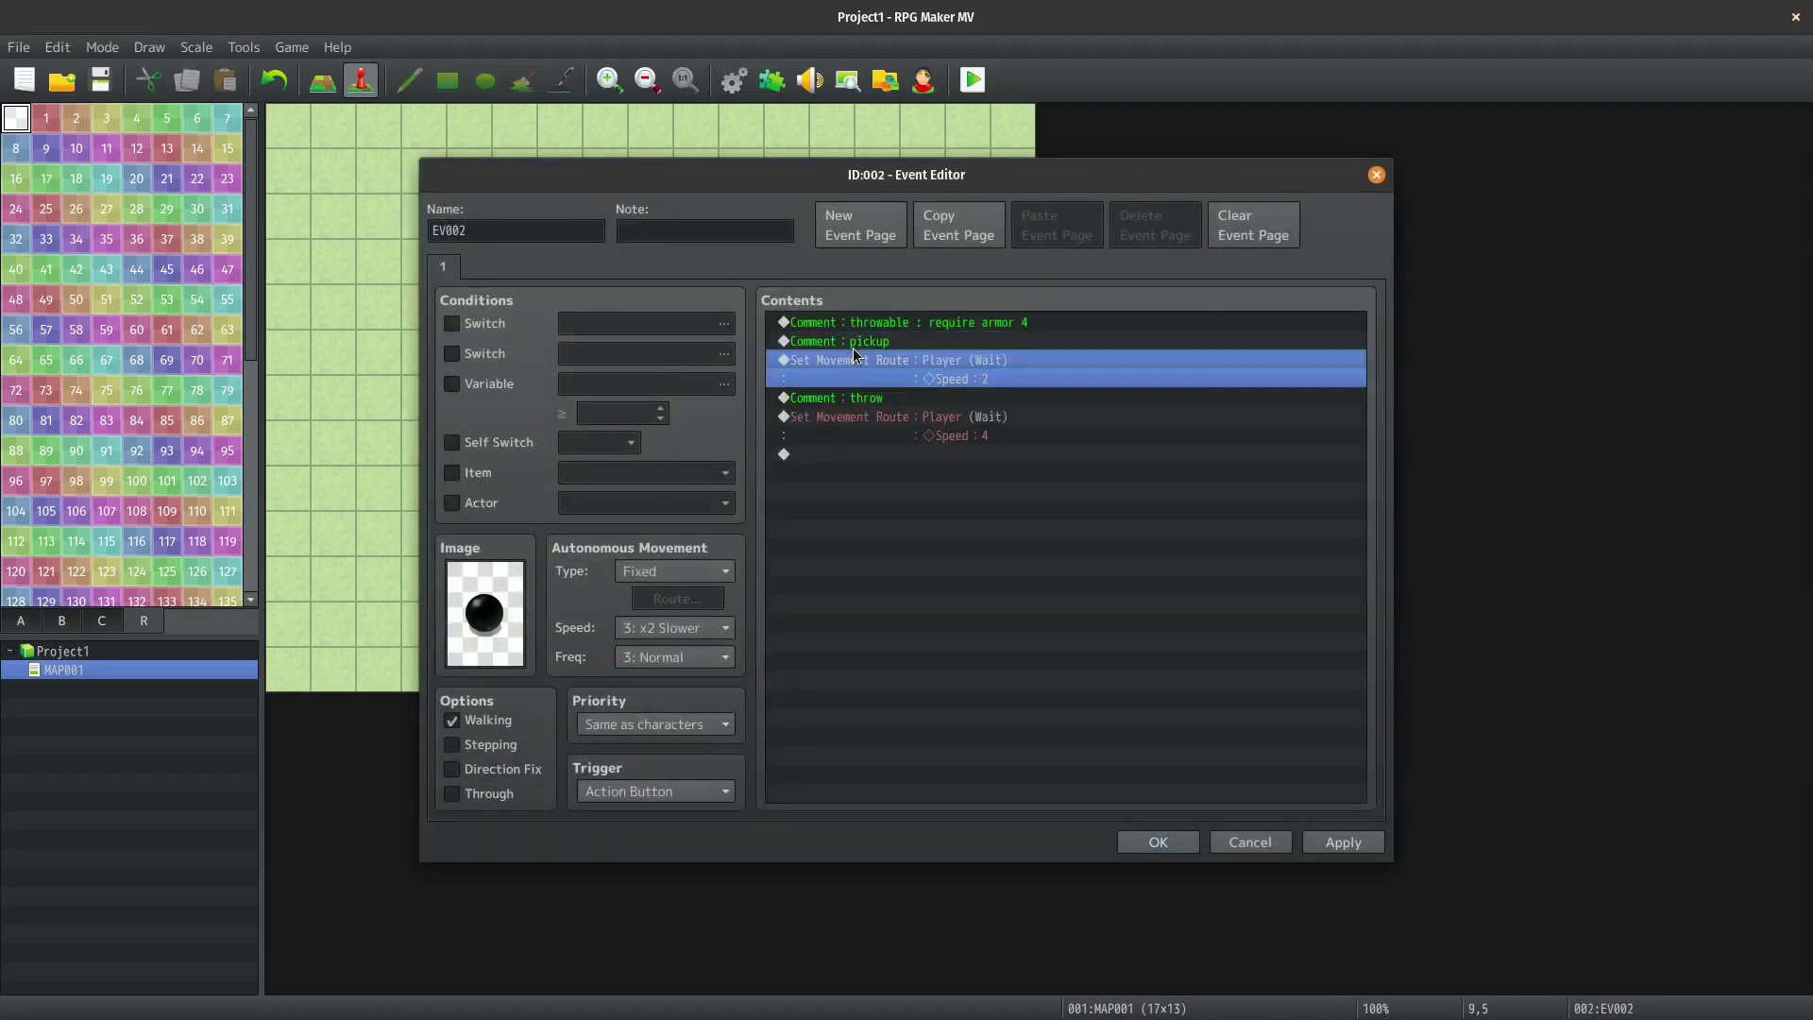
Set the player speed in the black ball's pickup movement route to 1 and save the event.
{"action": "double_click", "coordinate": [853, 357]}
{"action": "double_click", "coordinate": [700, 393]}
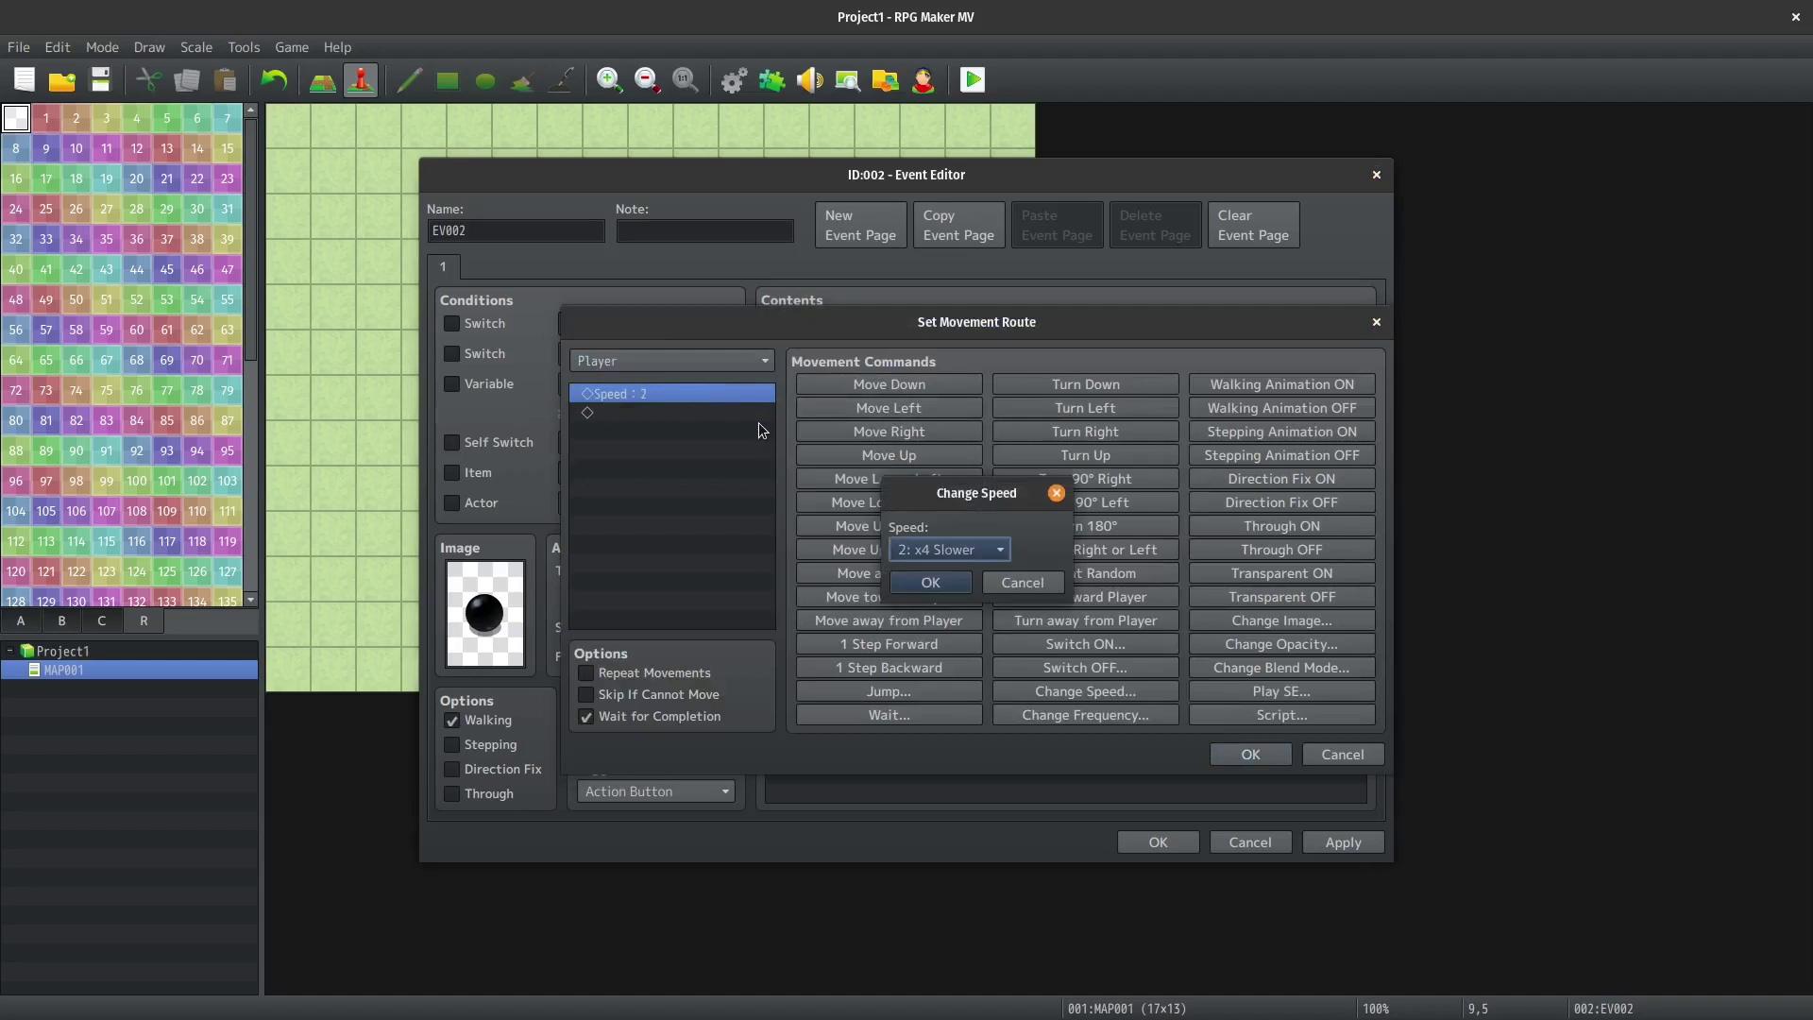
{"action": "key", "text": "Return"}
{"action": "key", "text": "Return"}
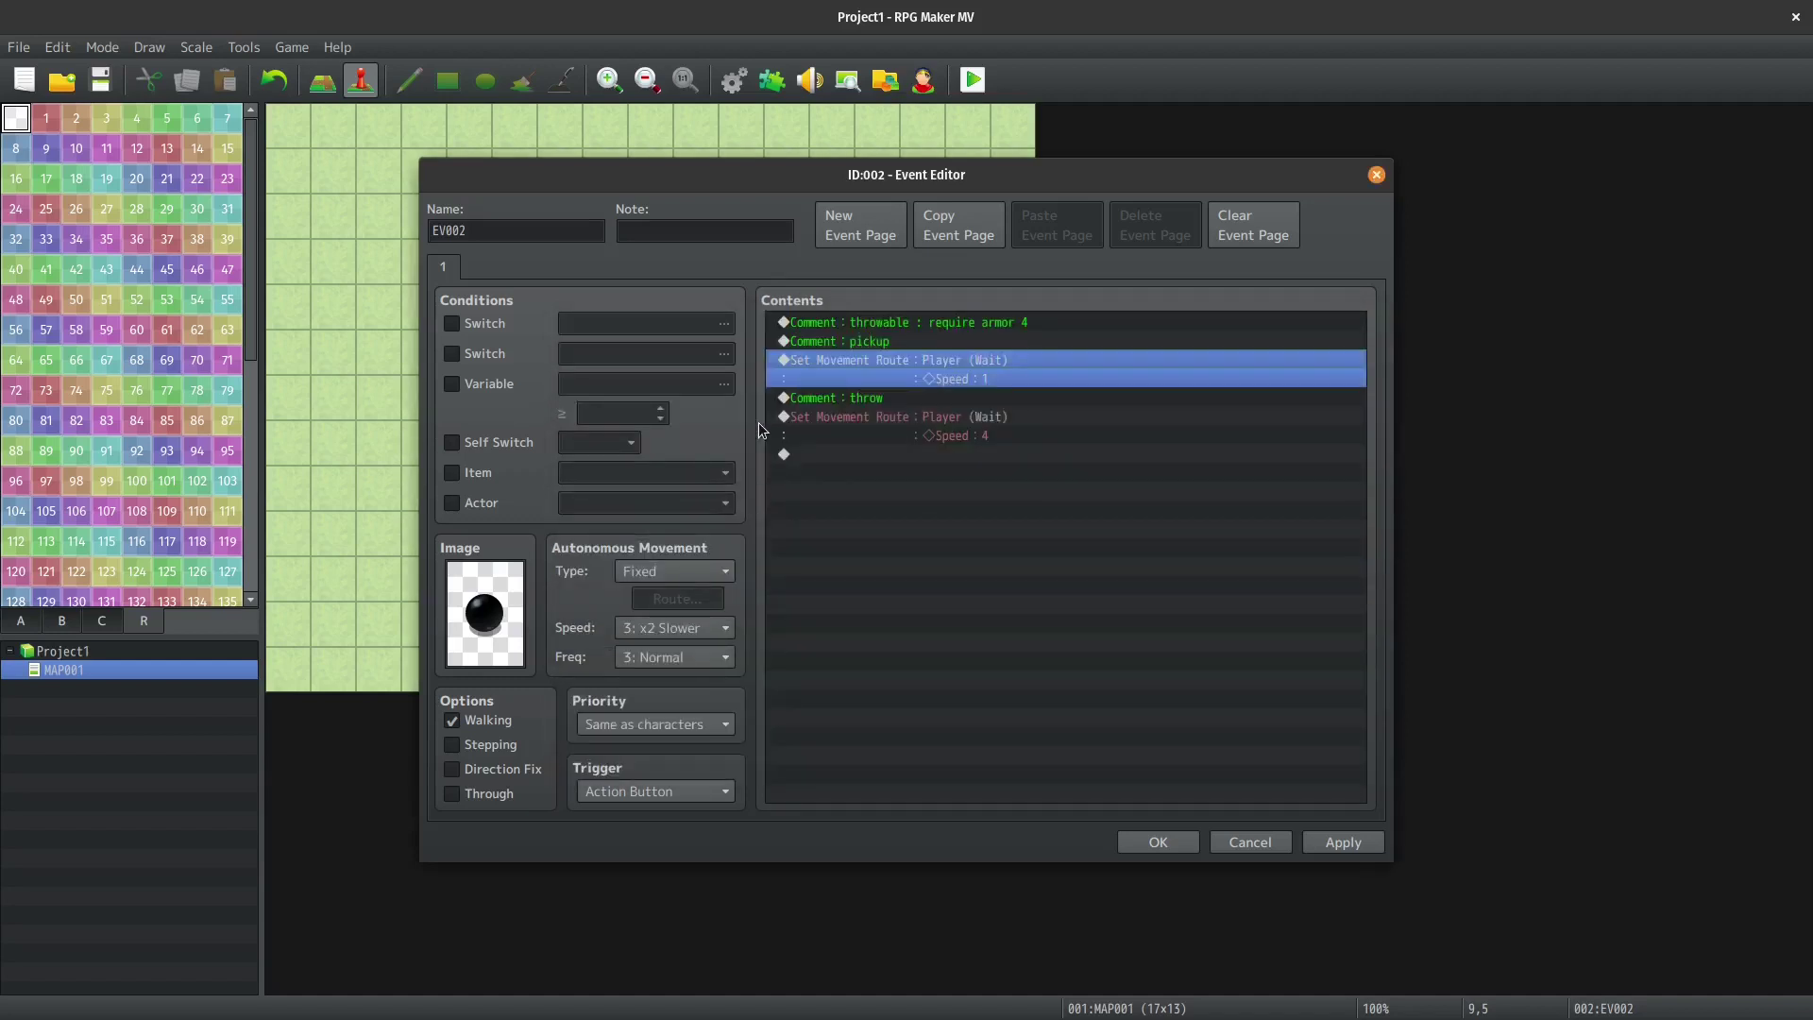
{"action": "key", "text": "Return"}
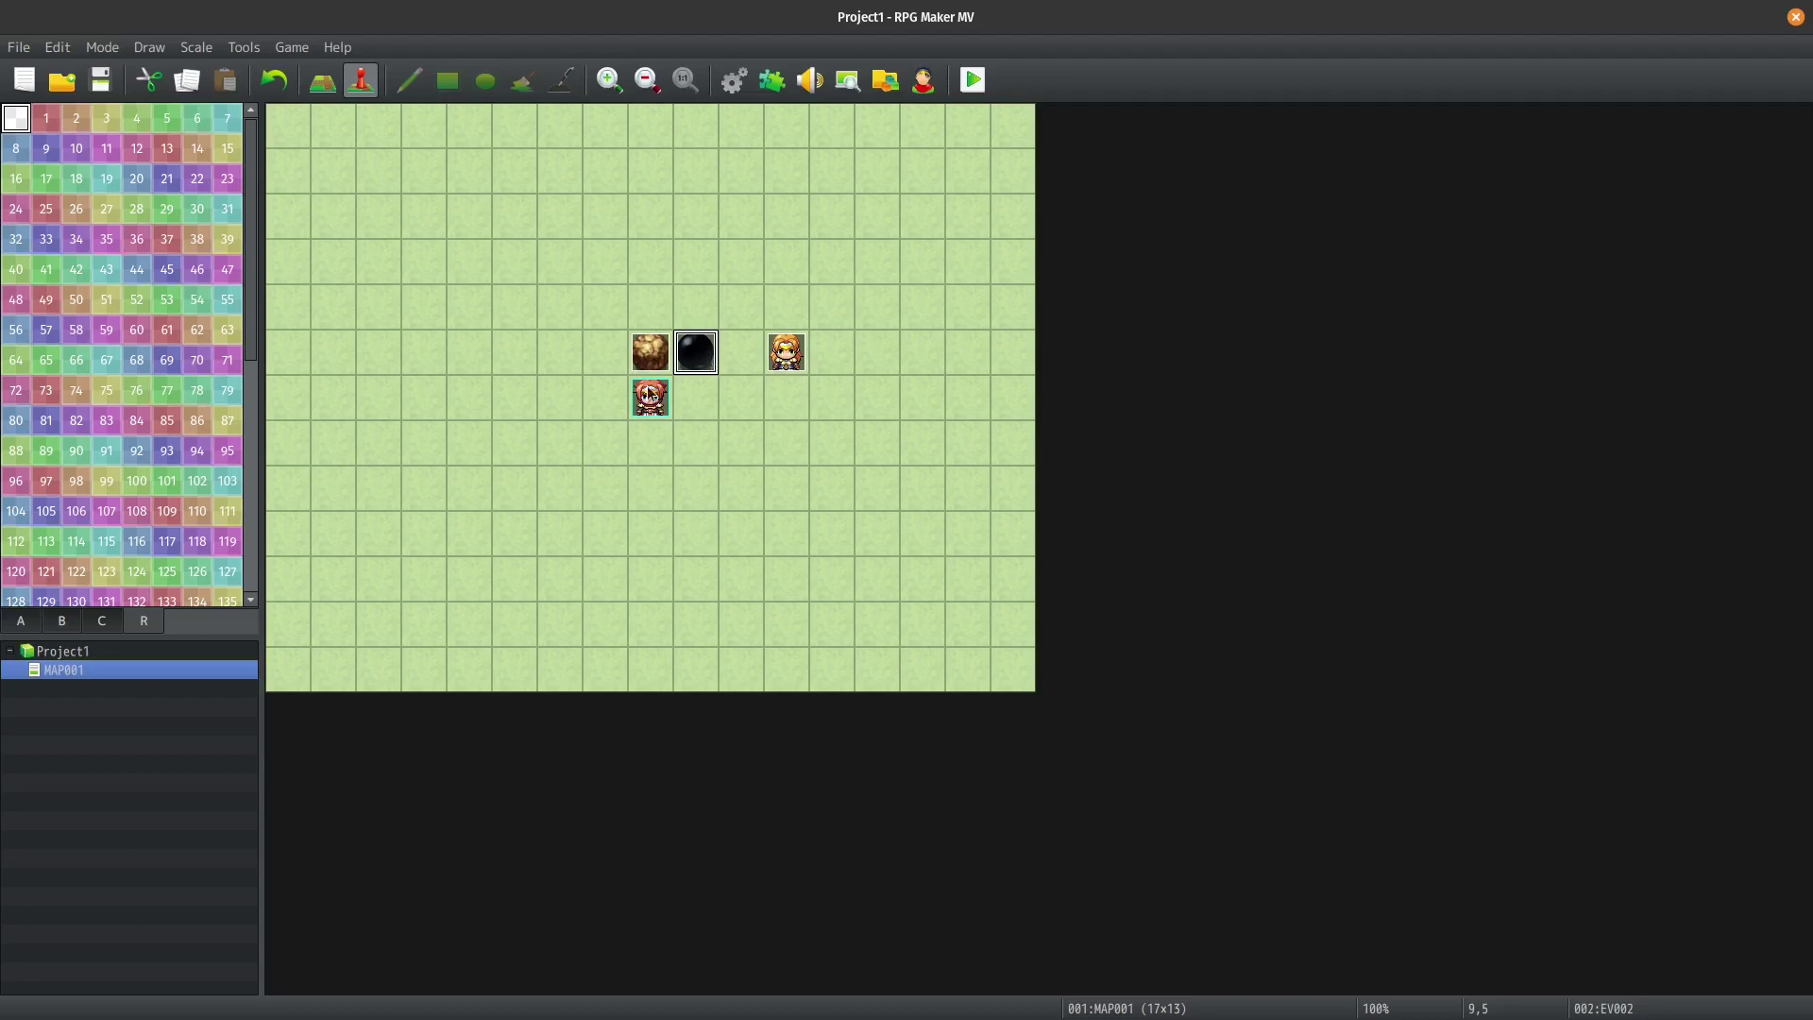
Start a plugin command after the pickup comment in the boulder event and look up the plugin commands in the Lilac_ThrowableEvents help.
{"action": "left_click", "coordinate": [644, 366]}
{"action": "double_click", "coordinate": [644, 366]}
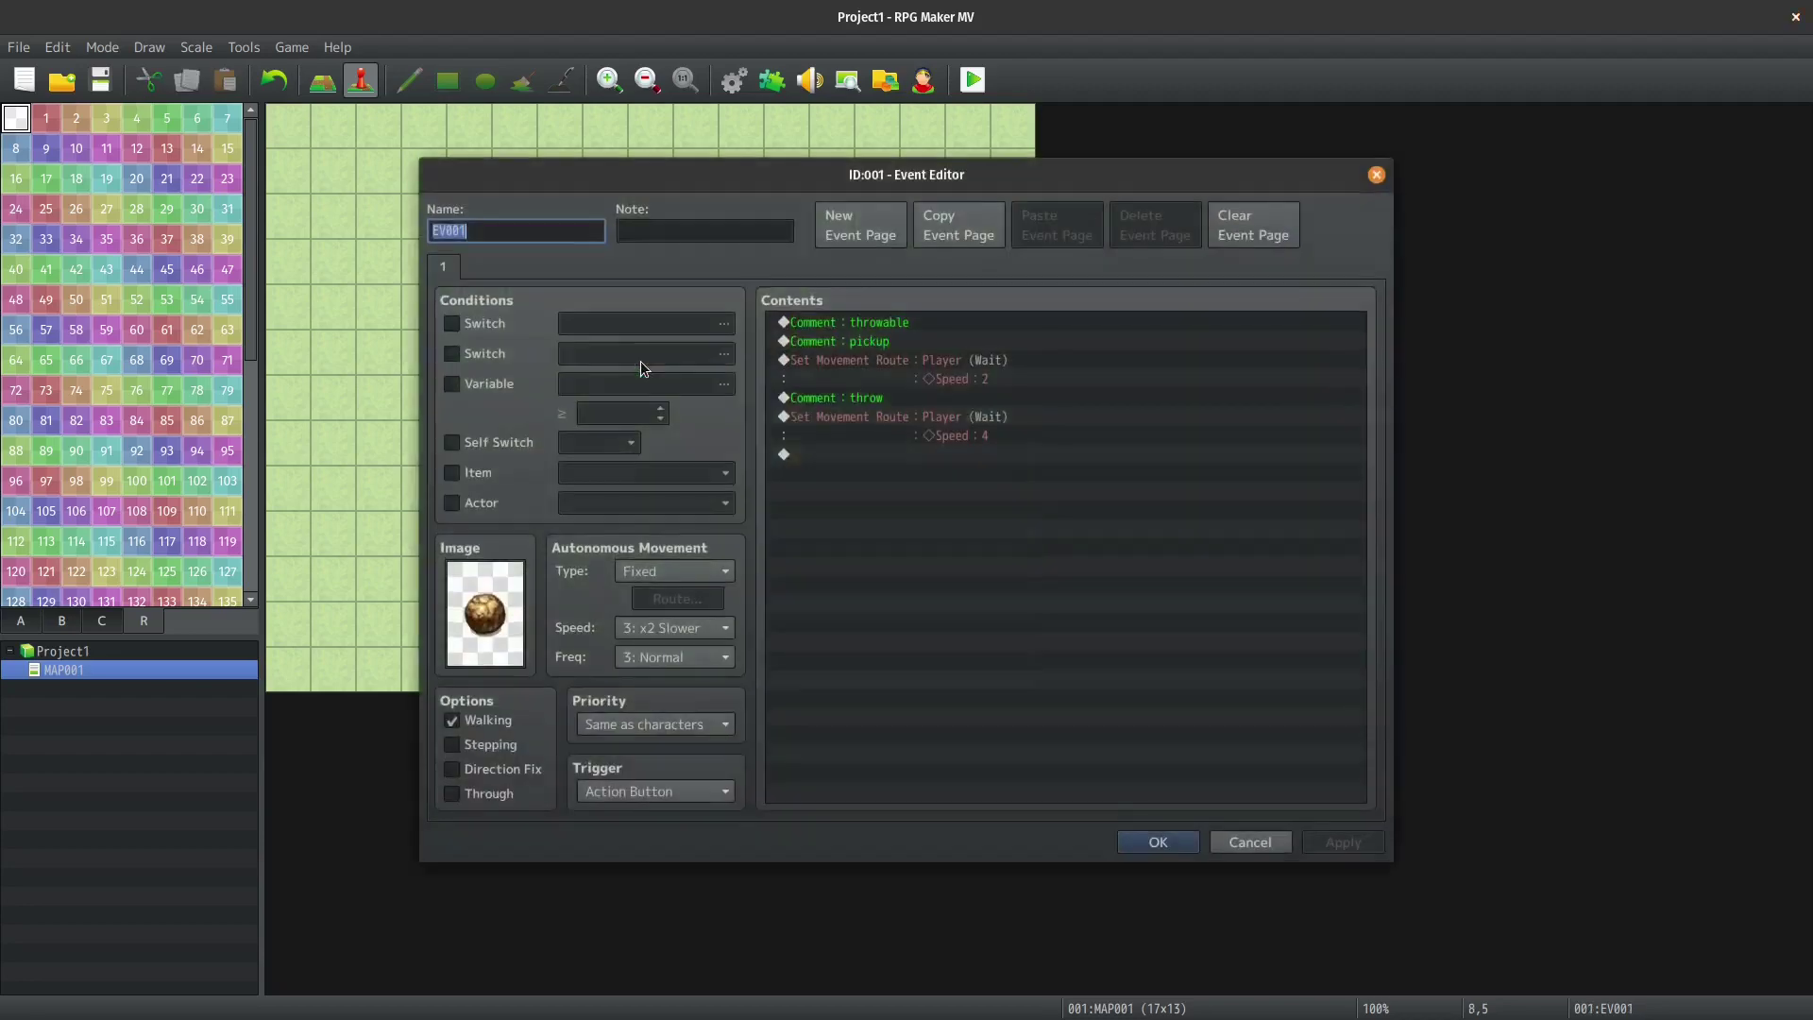
{"action": "double_click", "coordinate": [860, 355]}
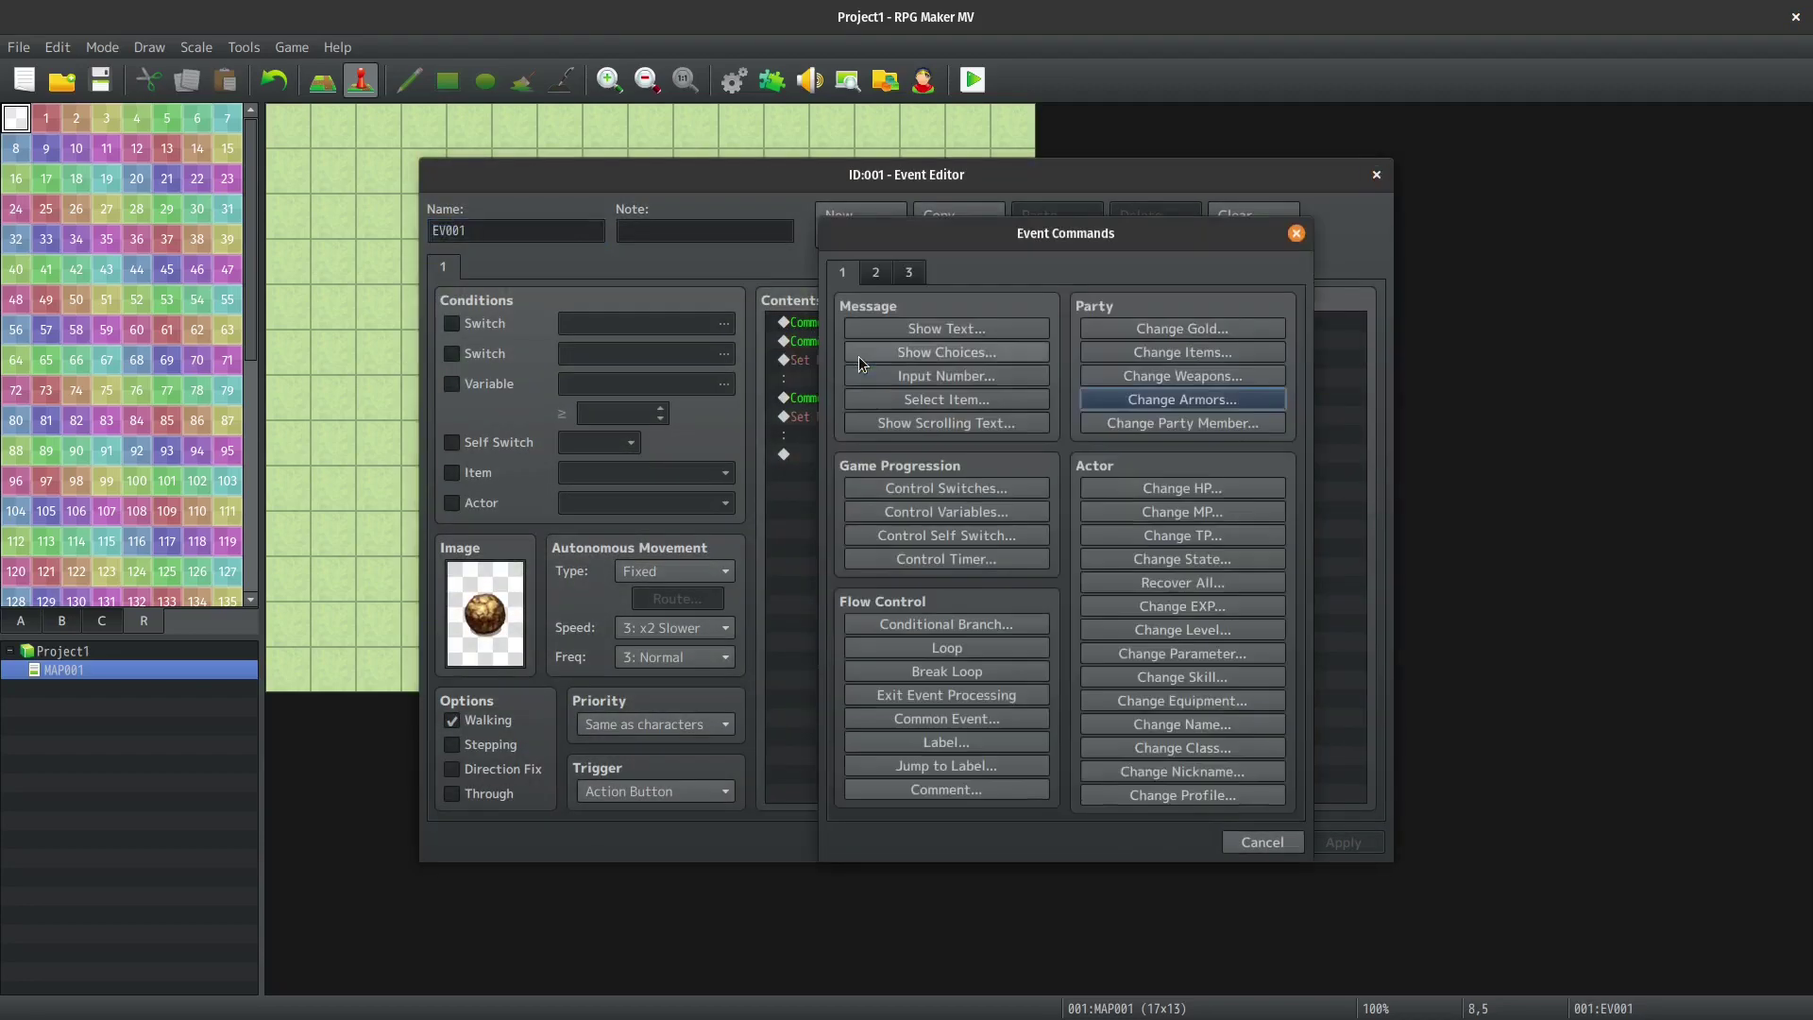
{"action": "left_click", "coordinate": [908, 272]}
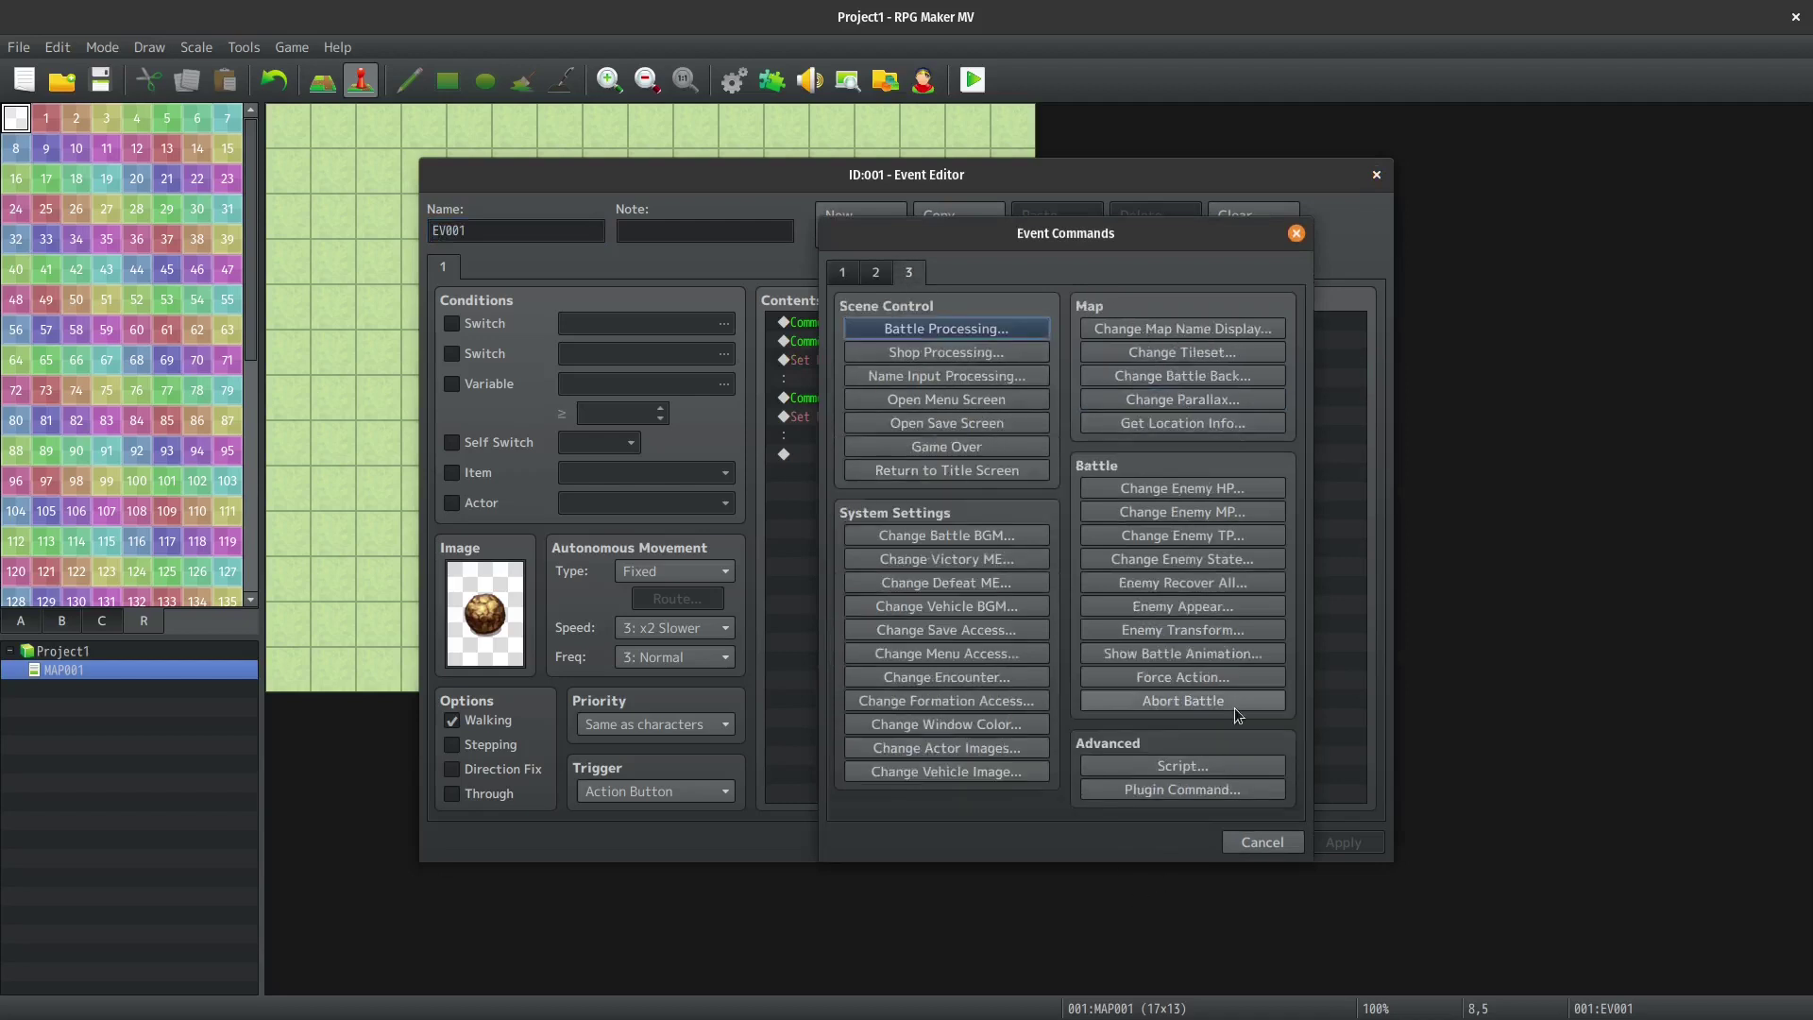
{"action": "left_click", "coordinate": [1190, 780]}
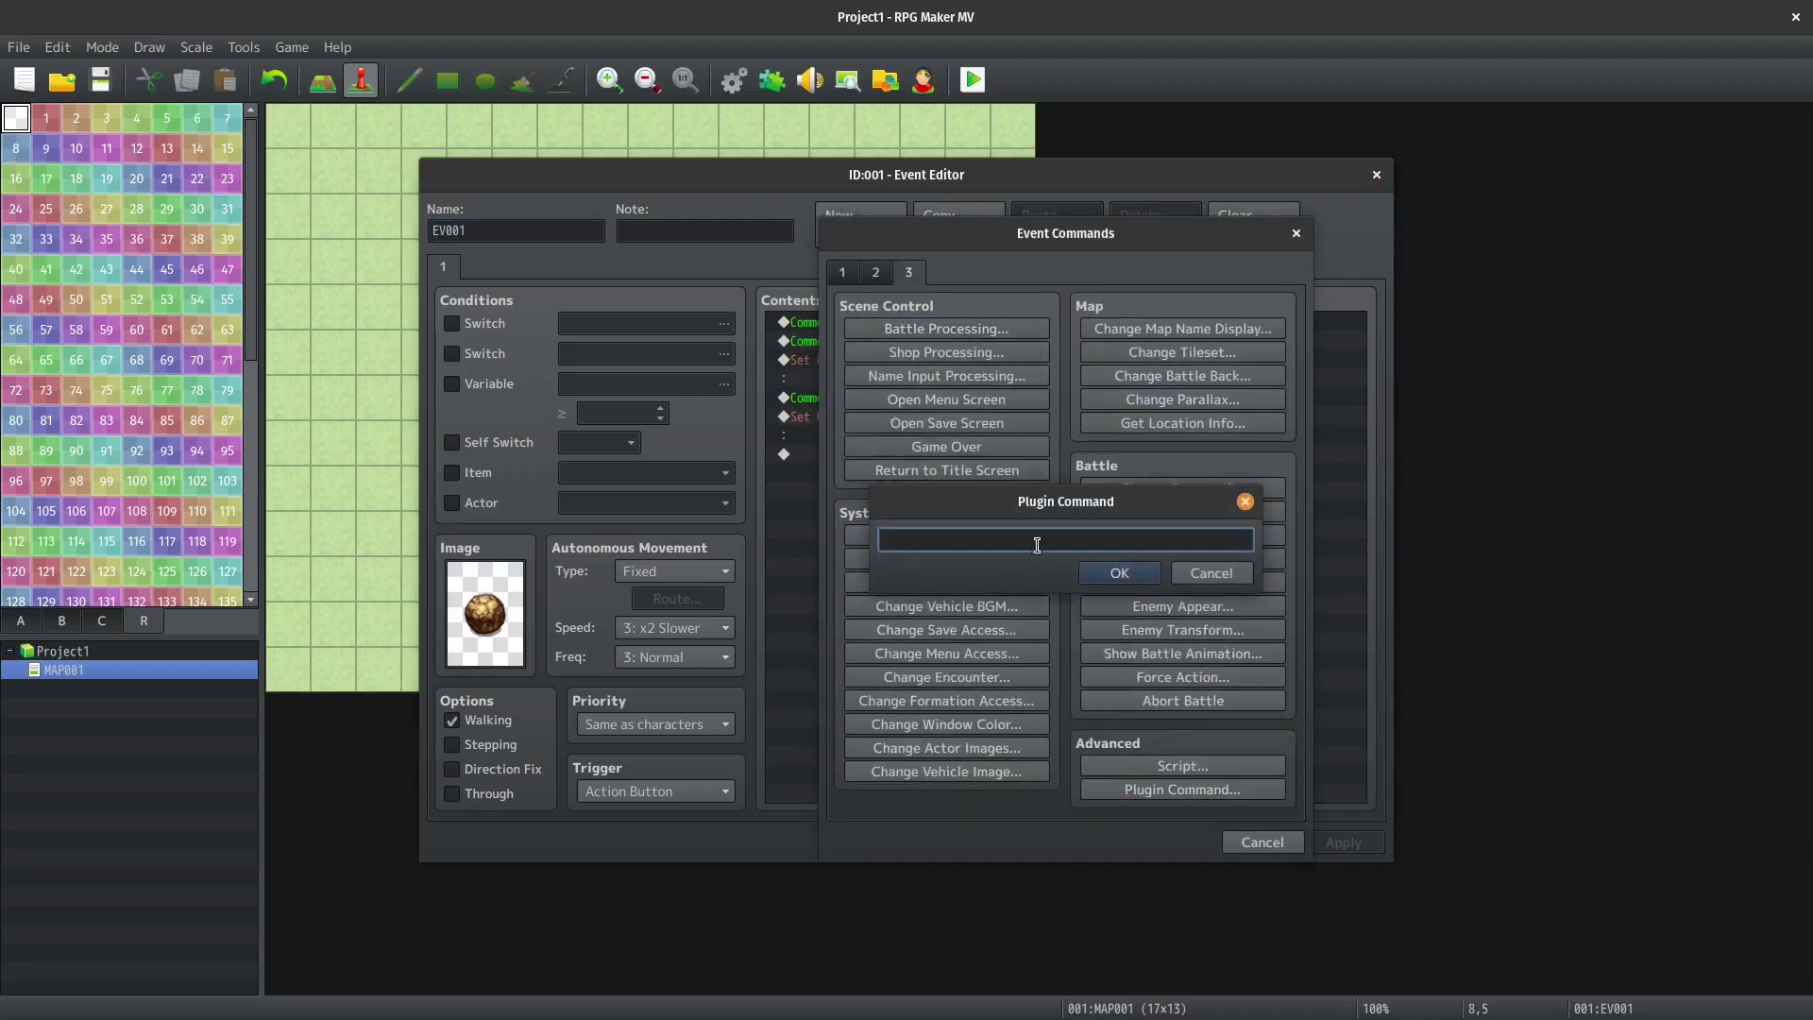
{"action": "key", "text": "F1"}
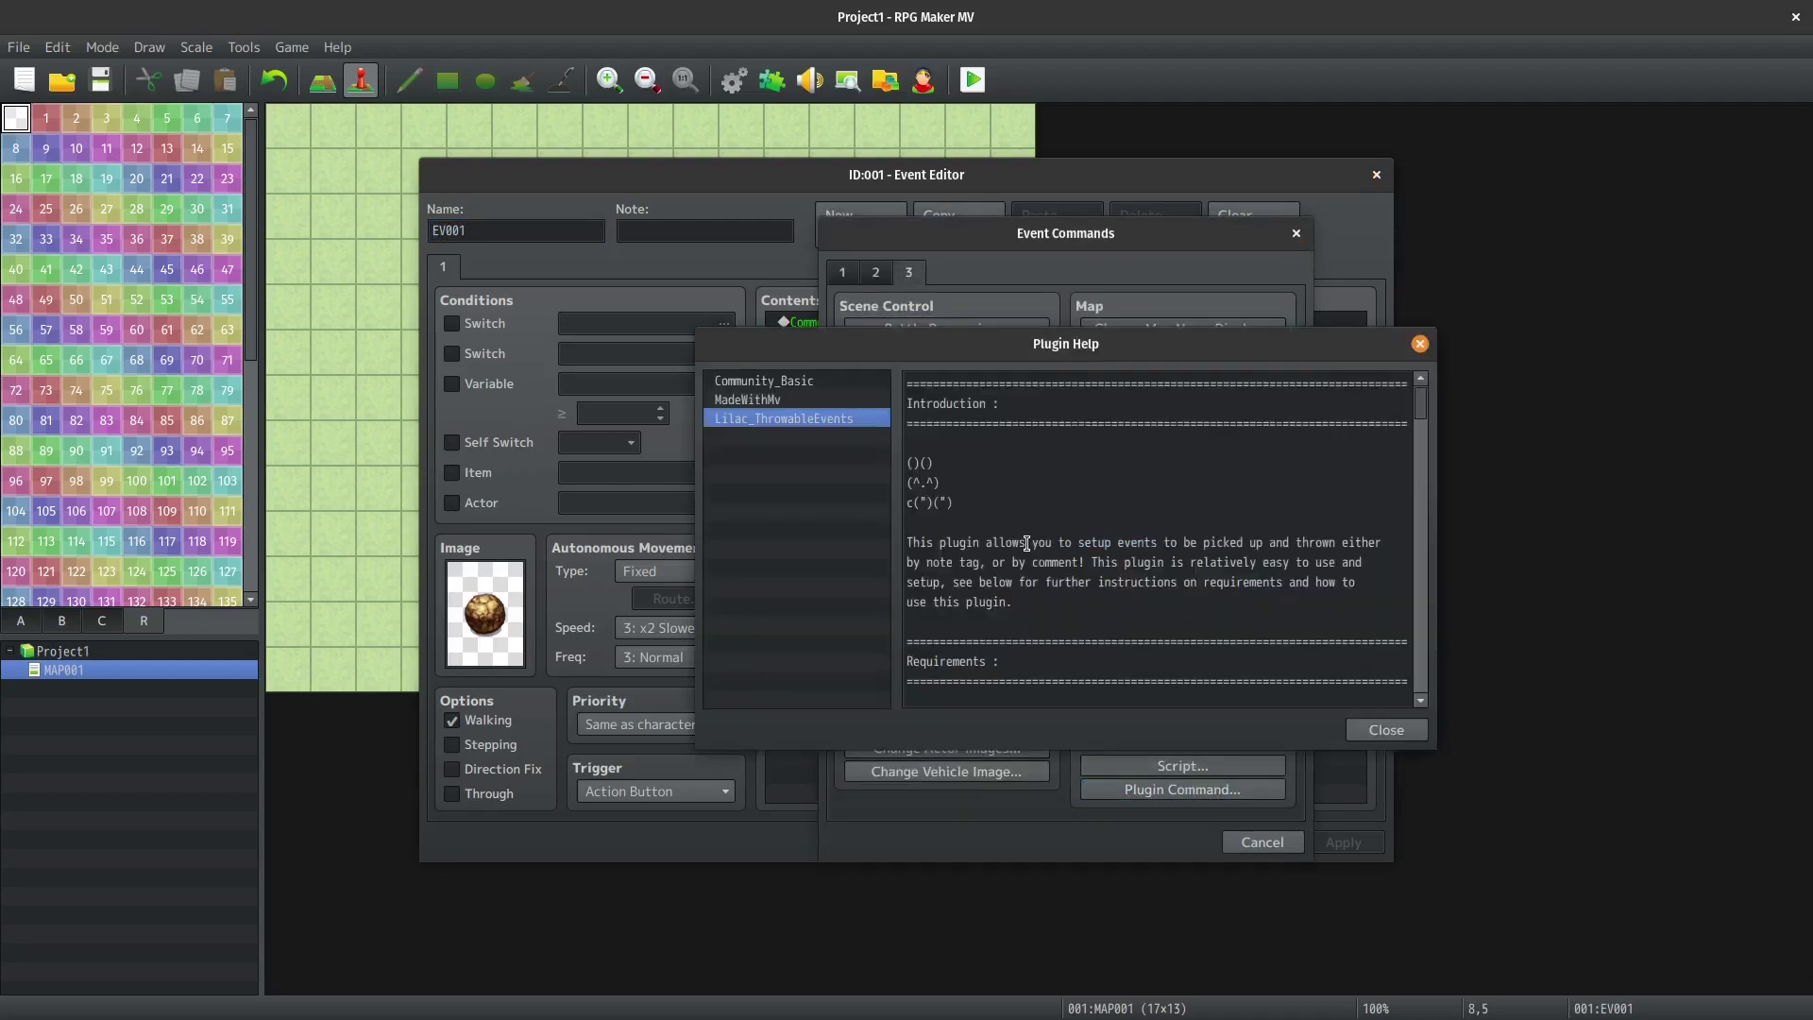
{"action": "left_click", "coordinate": [1419, 420]}
{"action": "left_click_drag", "start_coordinate": [1417, 420], "coordinate": [1416, 546]}
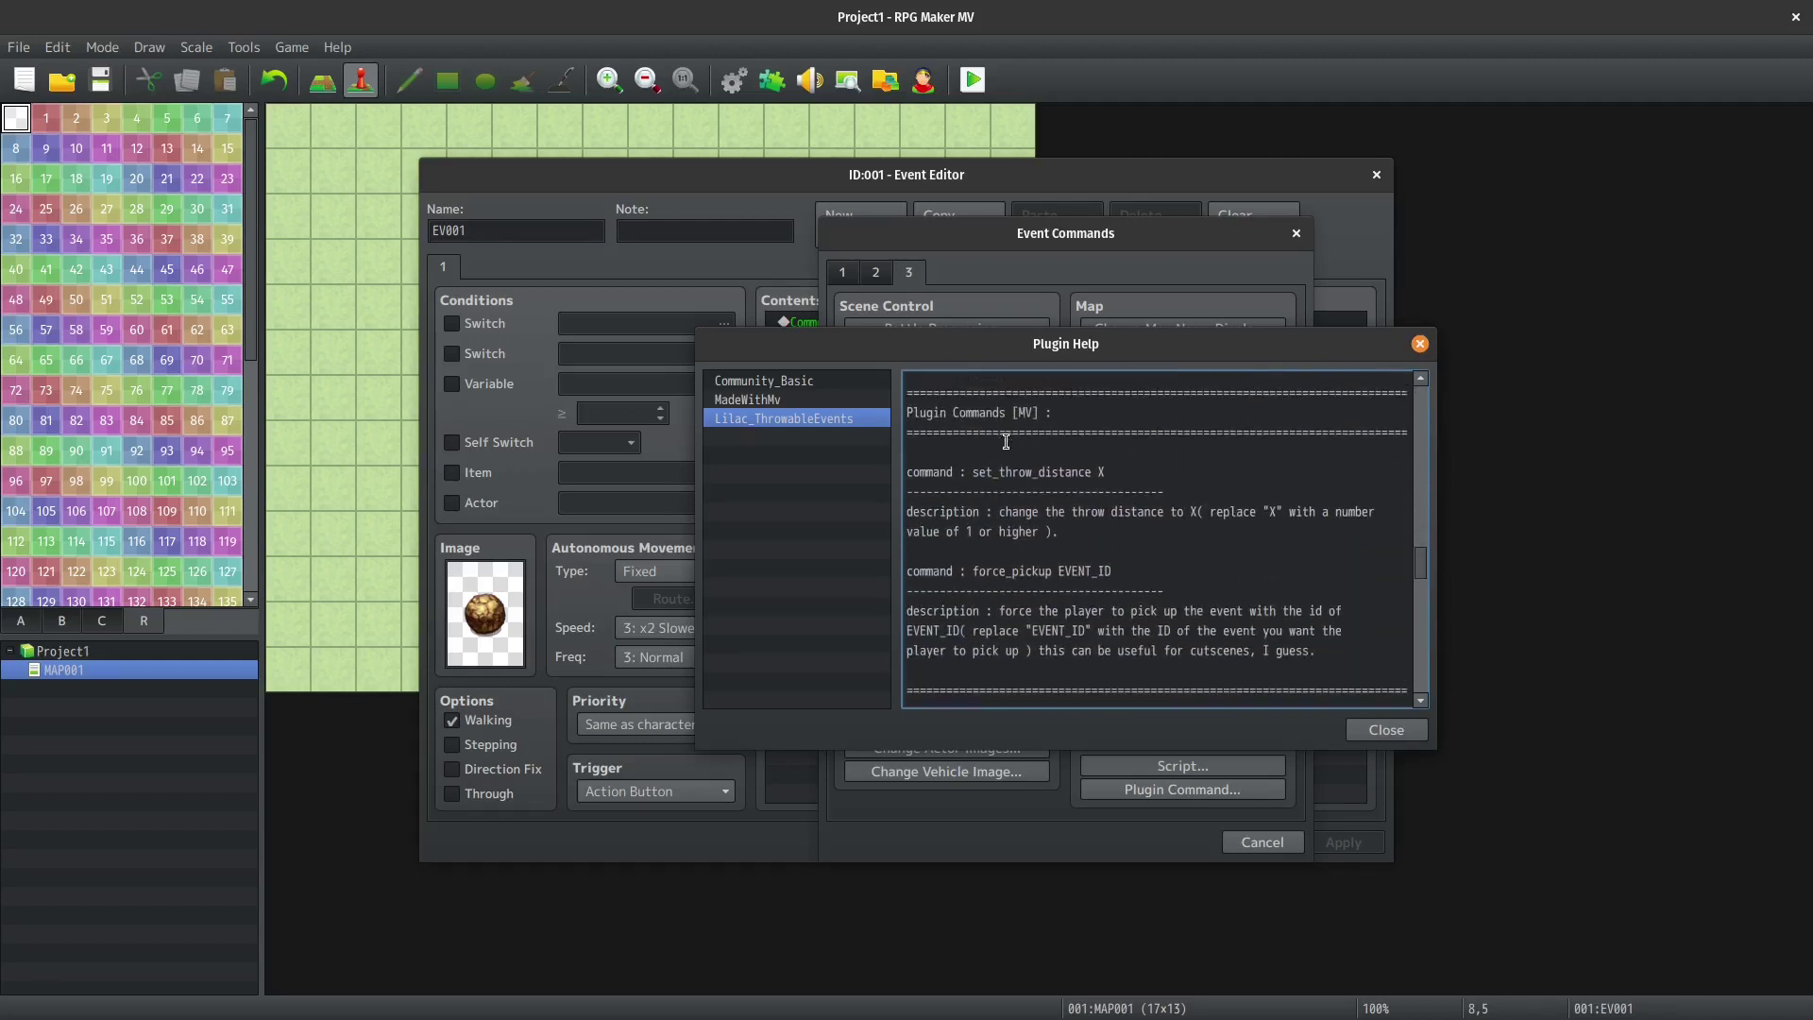
Copy the set_throw_distance X command from the plugin help, read the force_pickup entry, and close the help.
{"action": "double_click", "coordinate": [1007, 469]}
{"action": "key", "text": "shift+Right"}
{"action": "key", "text": "shift+Right"}
{"action": "key", "text": "ctrl+c"}
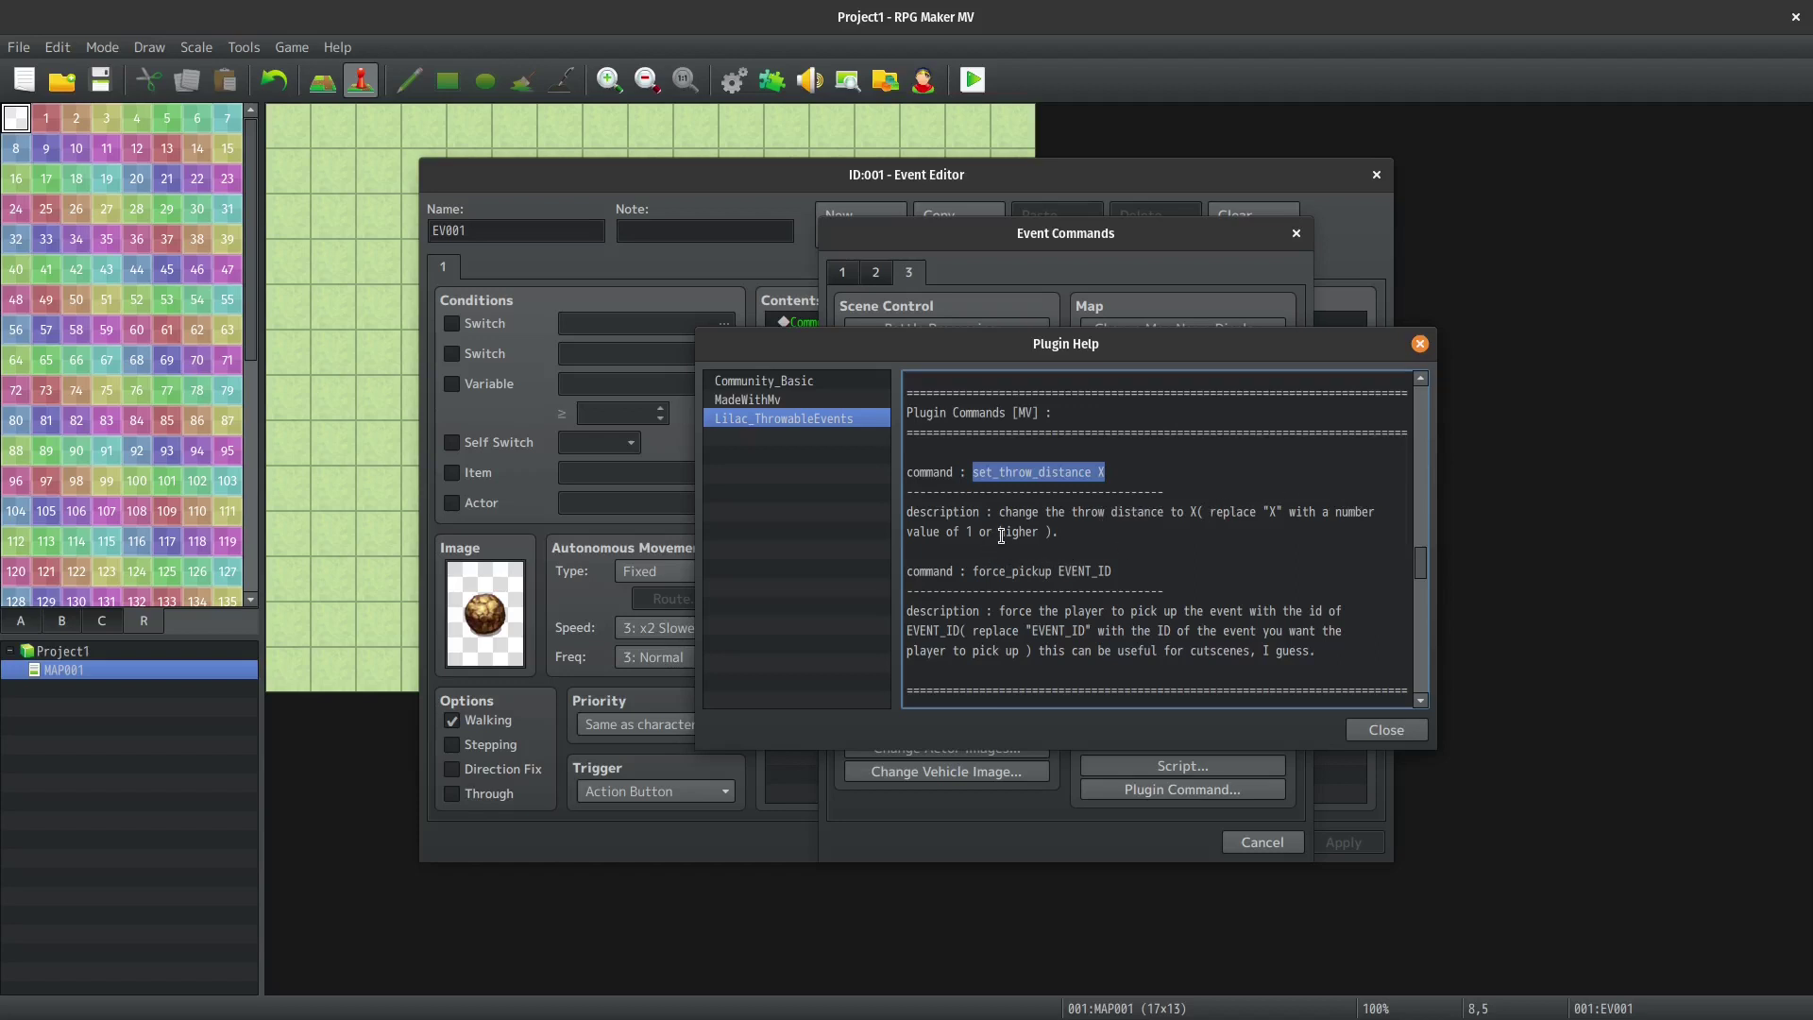
{"action": "scroll", "coordinate": [999, 525], "scroll_direction": "down", "scroll_amount": 2}
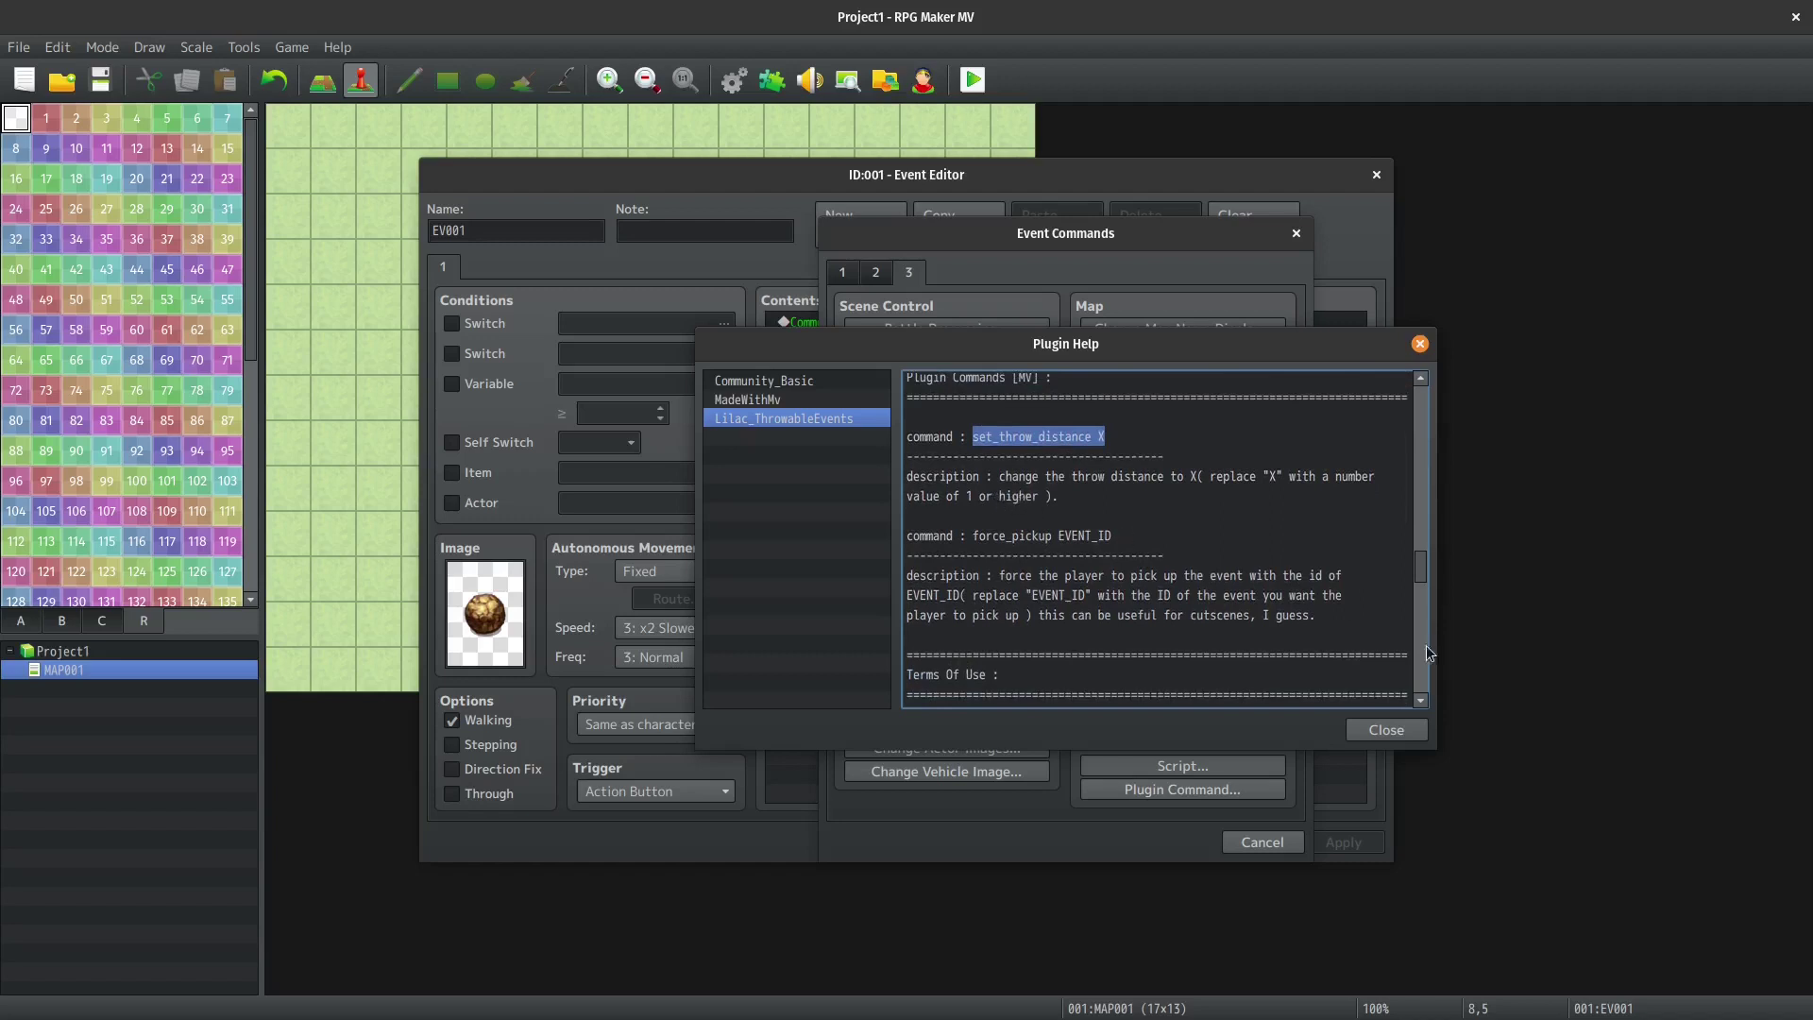
{"action": "left_click", "coordinate": [1381, 735]}
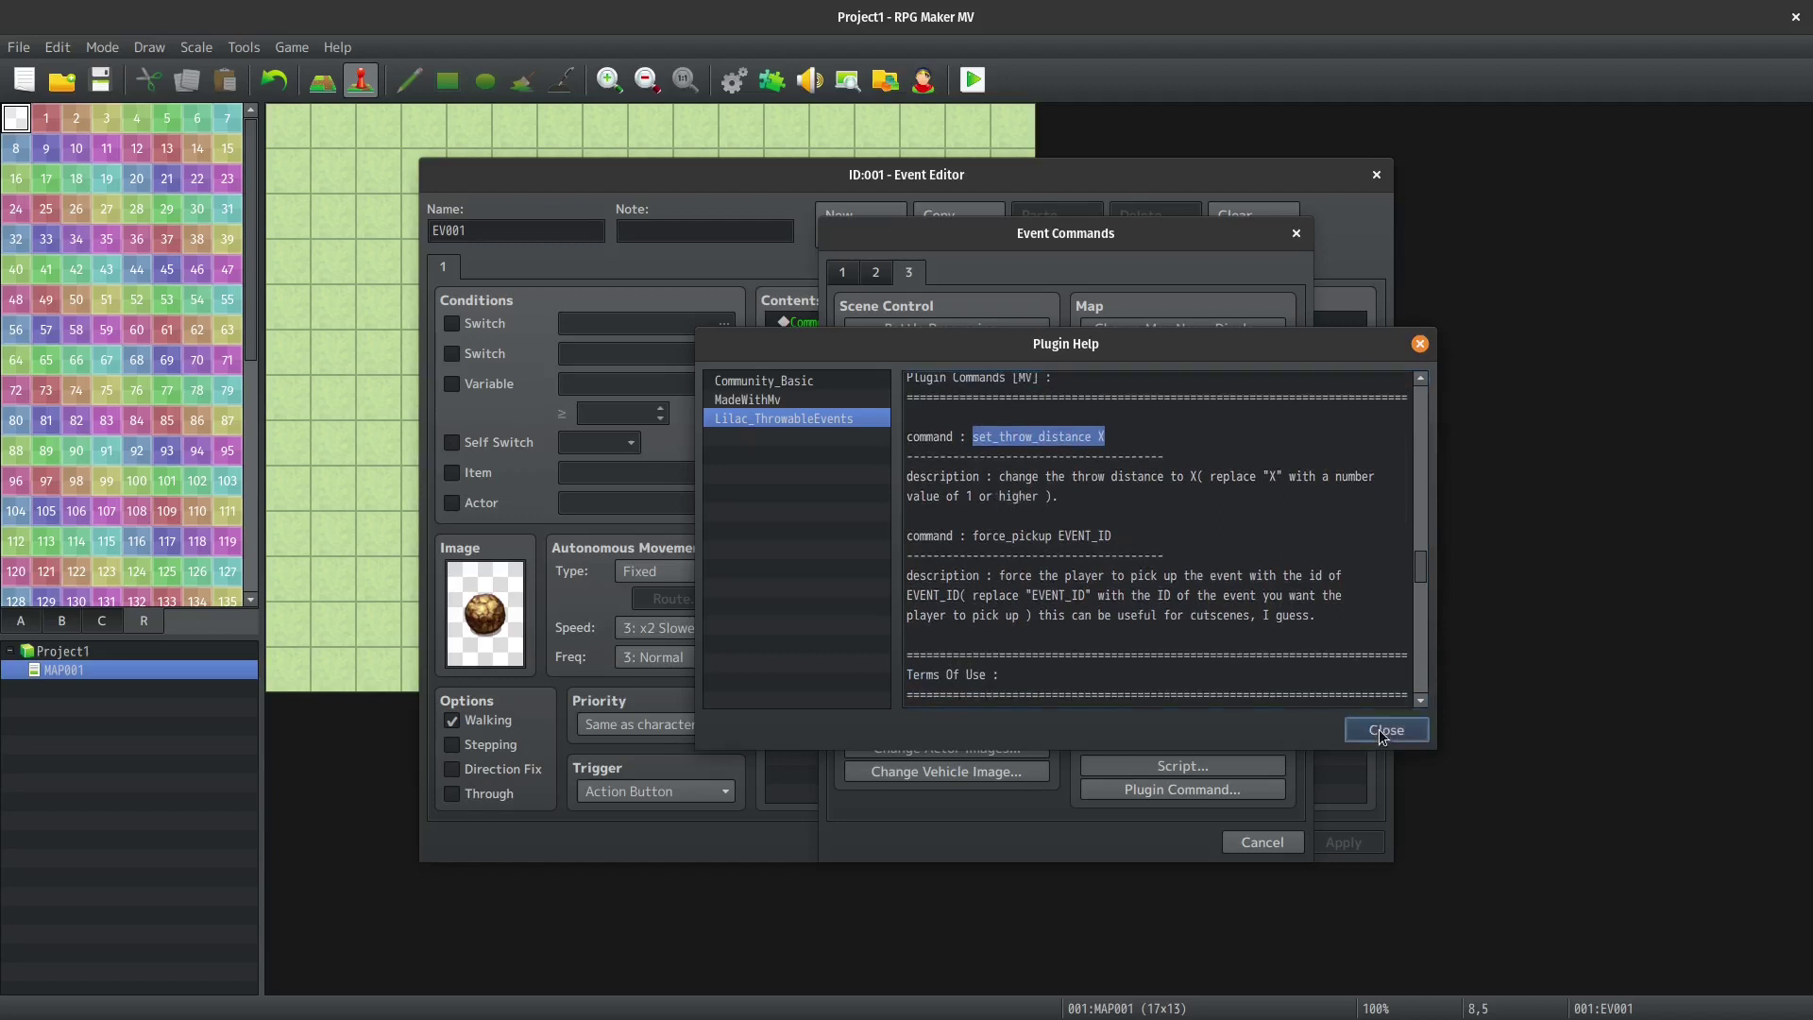
{"action": "left_click", "coordinate": [1384, 731]}
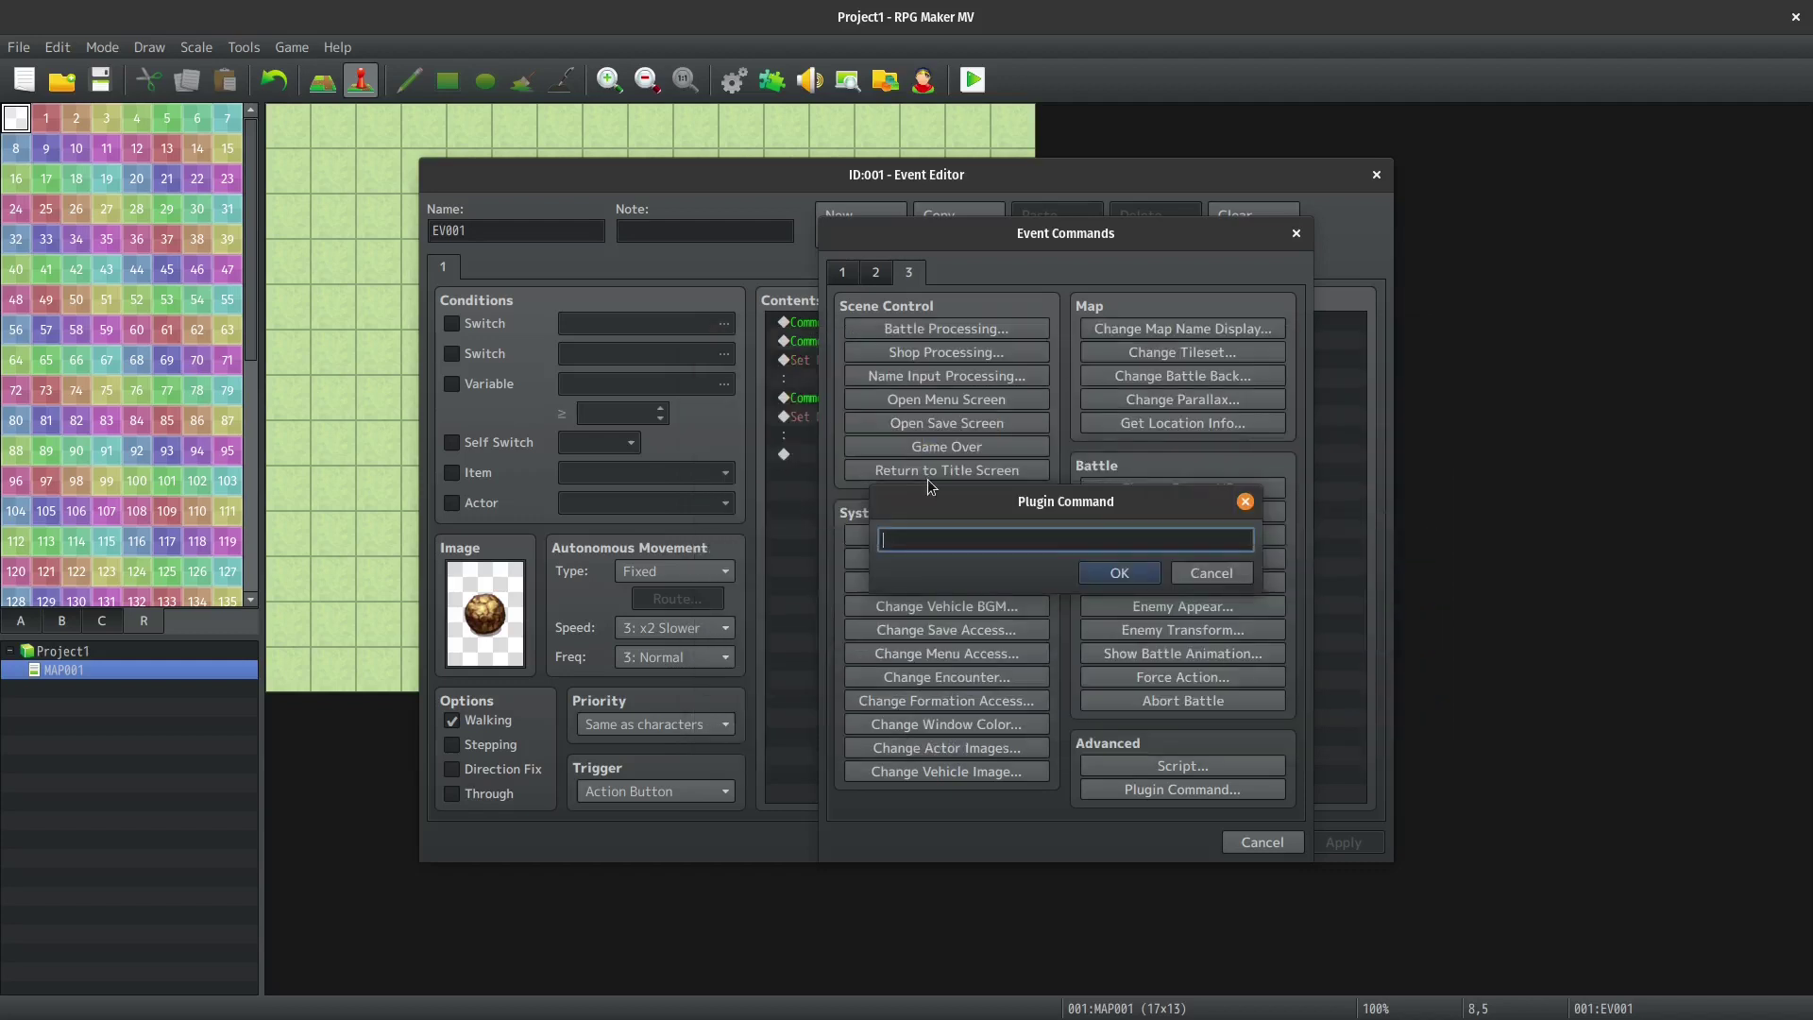
Insert the plugin command set_throw_distance 2 after the boulder event's pickup comment and close the event.
{"action": "key", "text": "ctrl+v"}
{"action": "key", "text": "Return"}
{"action": "key", "text": "Up"}
{"action": "key", "text": "Return"}
{"action": "key", "text": "End"}
{"action": "key", "text": "BackSpace"}
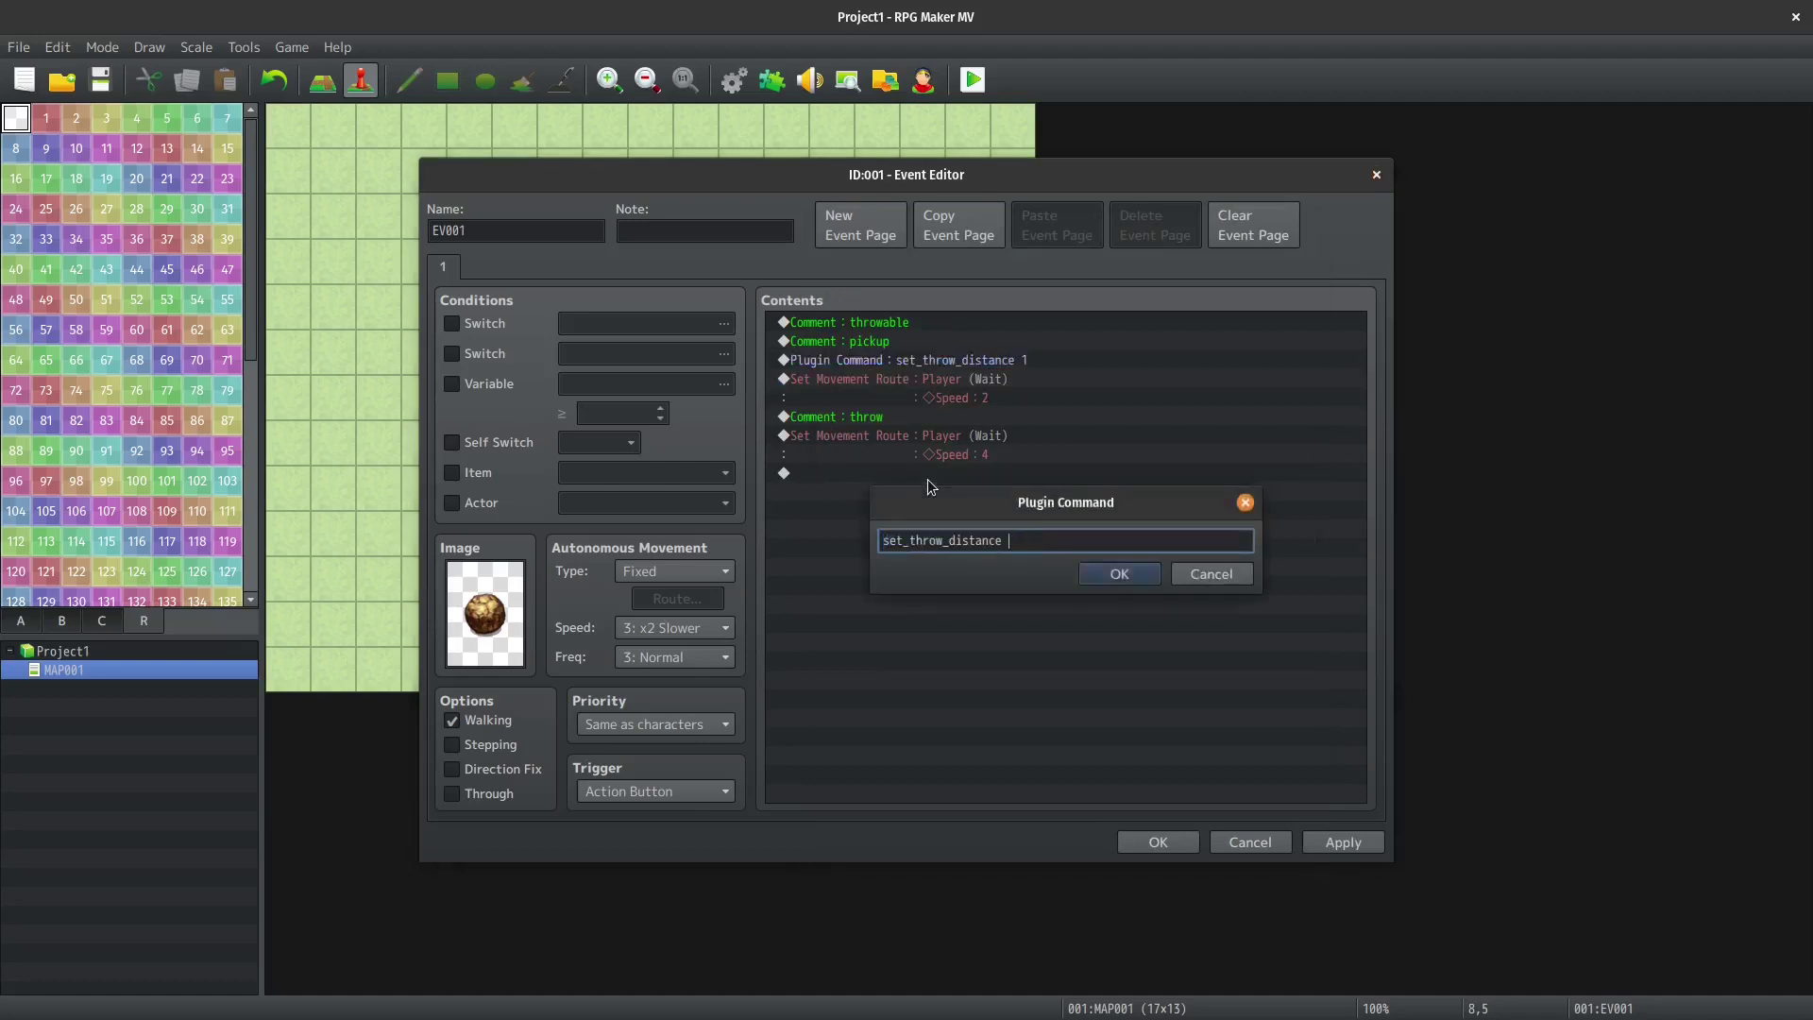
{"action": "type", "text": "2"}
{"action": "key", "text": "Return"}
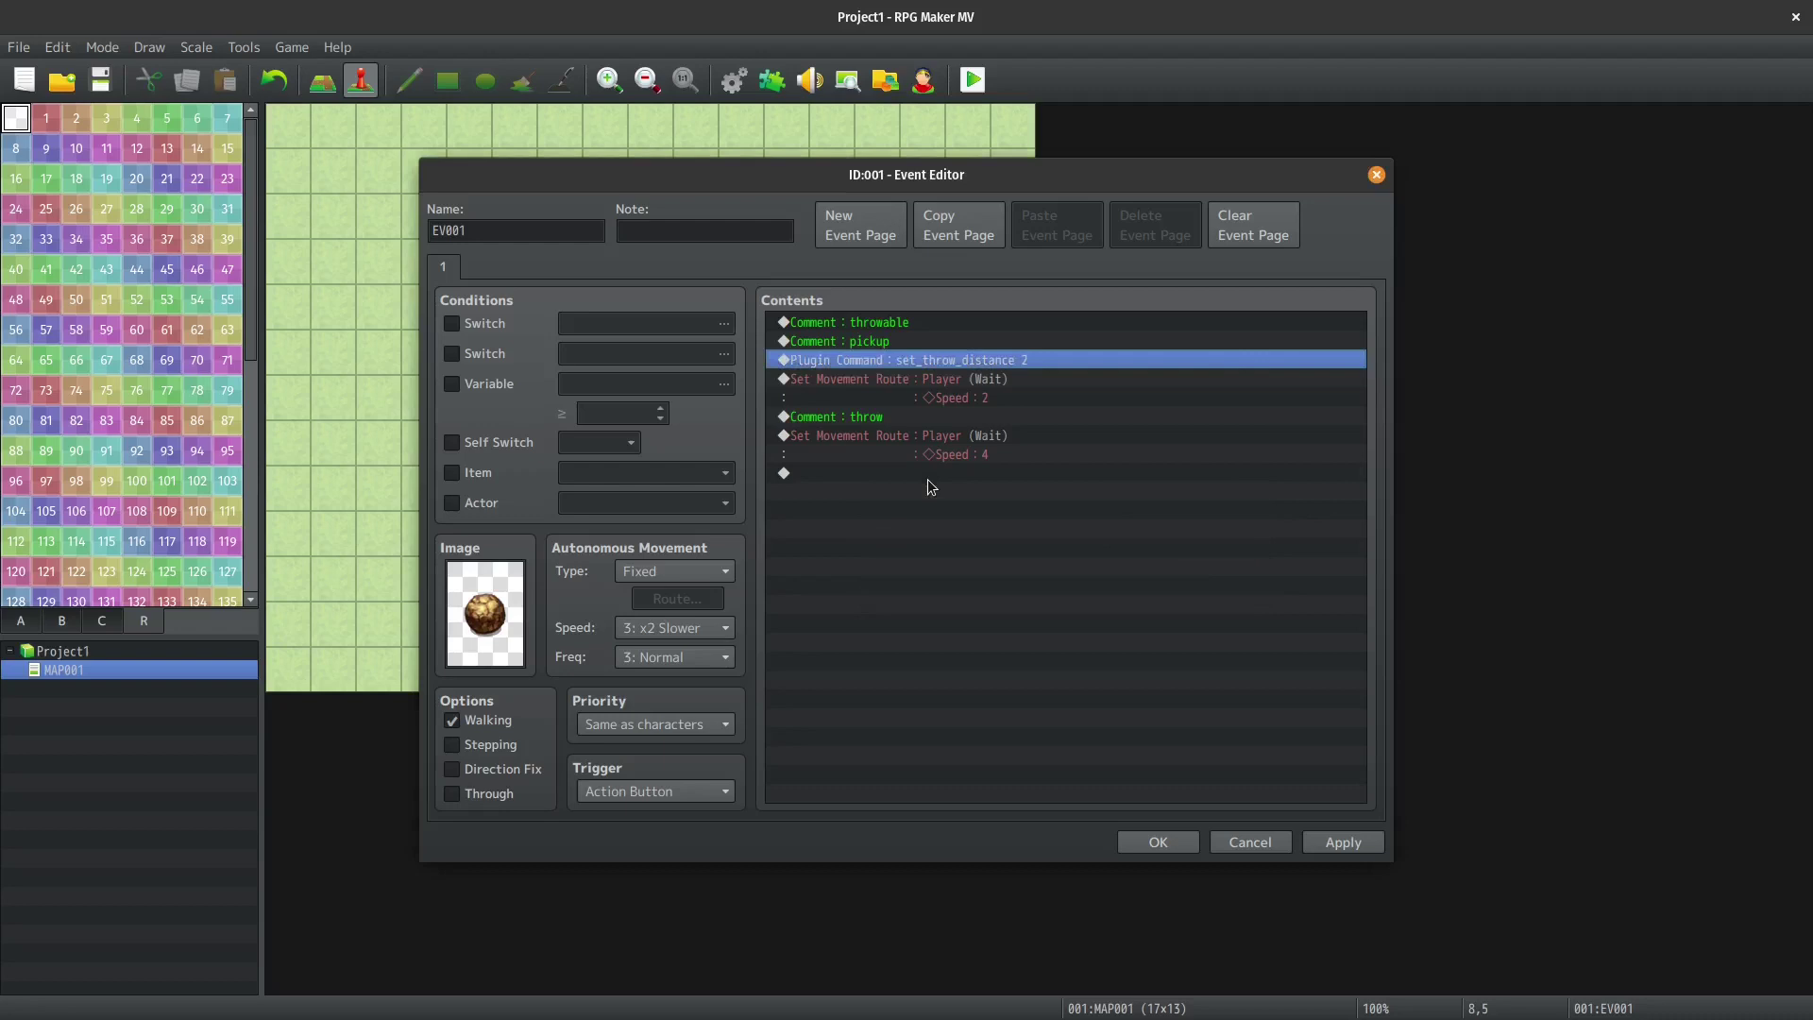
{"action": "key", "text": "Escape"}
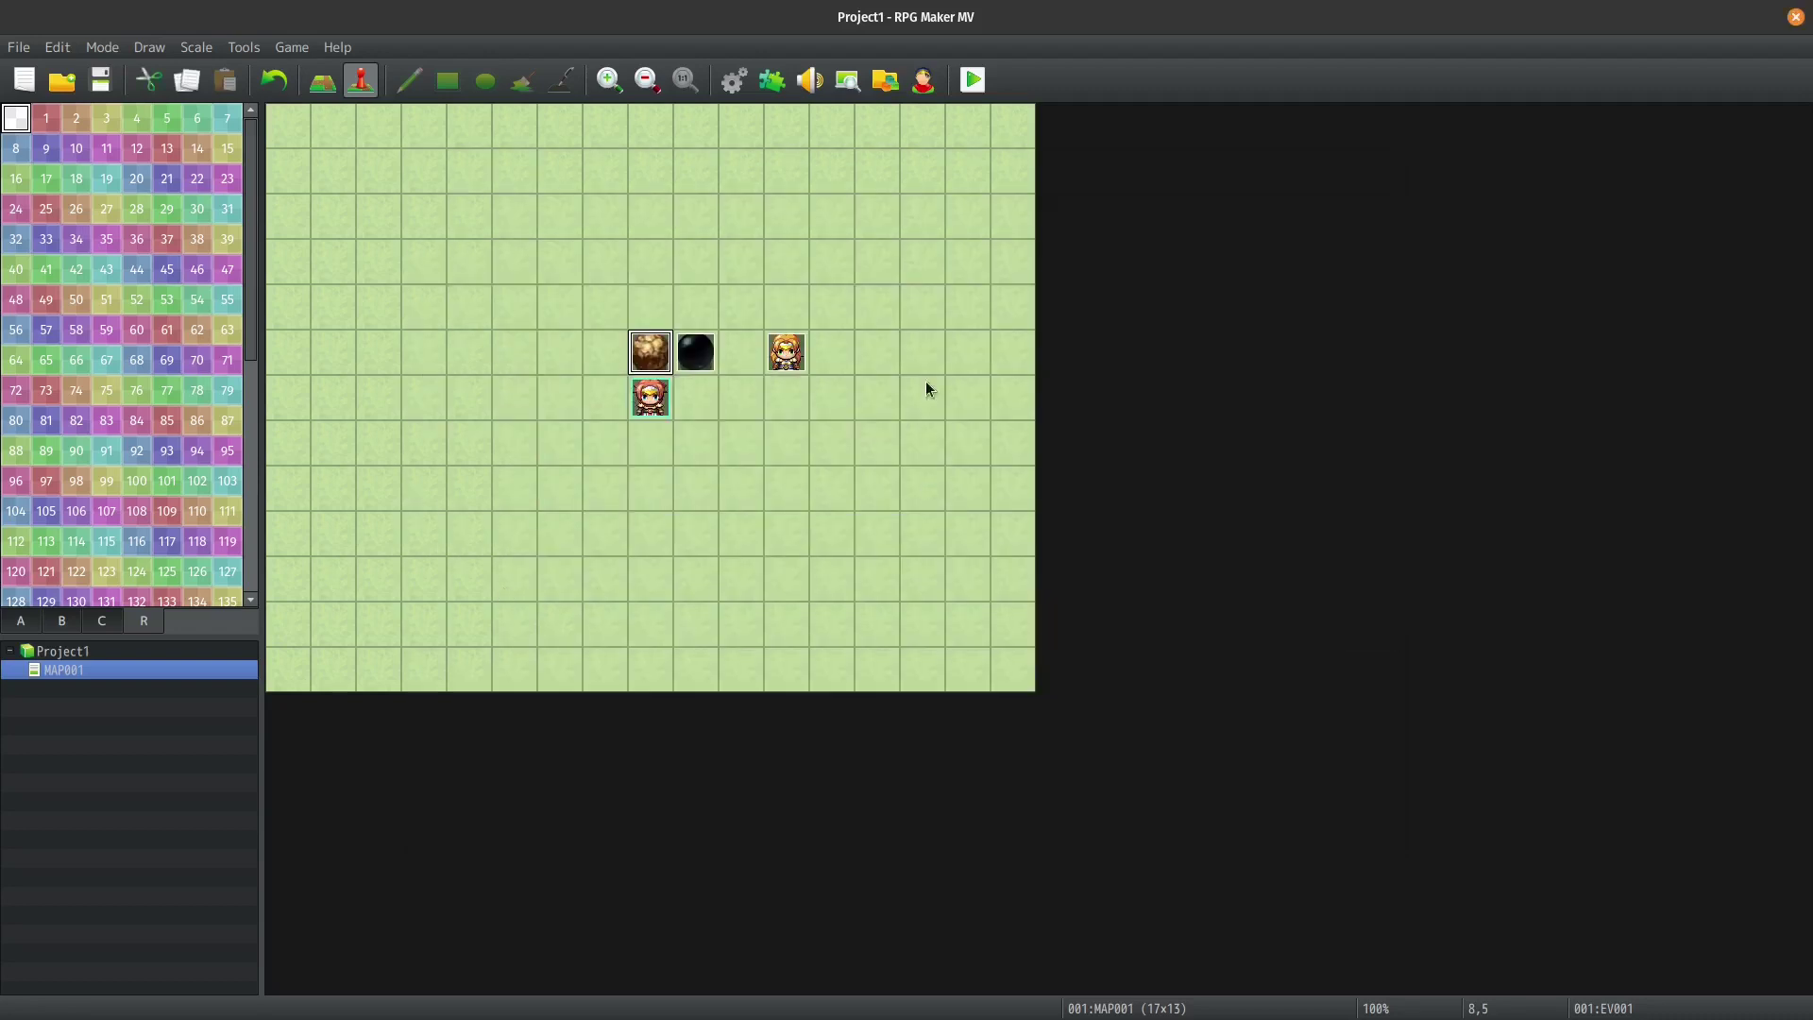
Paste the plugin command after the black ball event's pickup comment, change it to set_throw_distance 1, and close the event.
{"action": "left_click", "coordinate": [700, 356]}
{"action": "double_click", "coordinate": [700, 355]}
{"action": "left_click", "coordinate": [893, 360]}
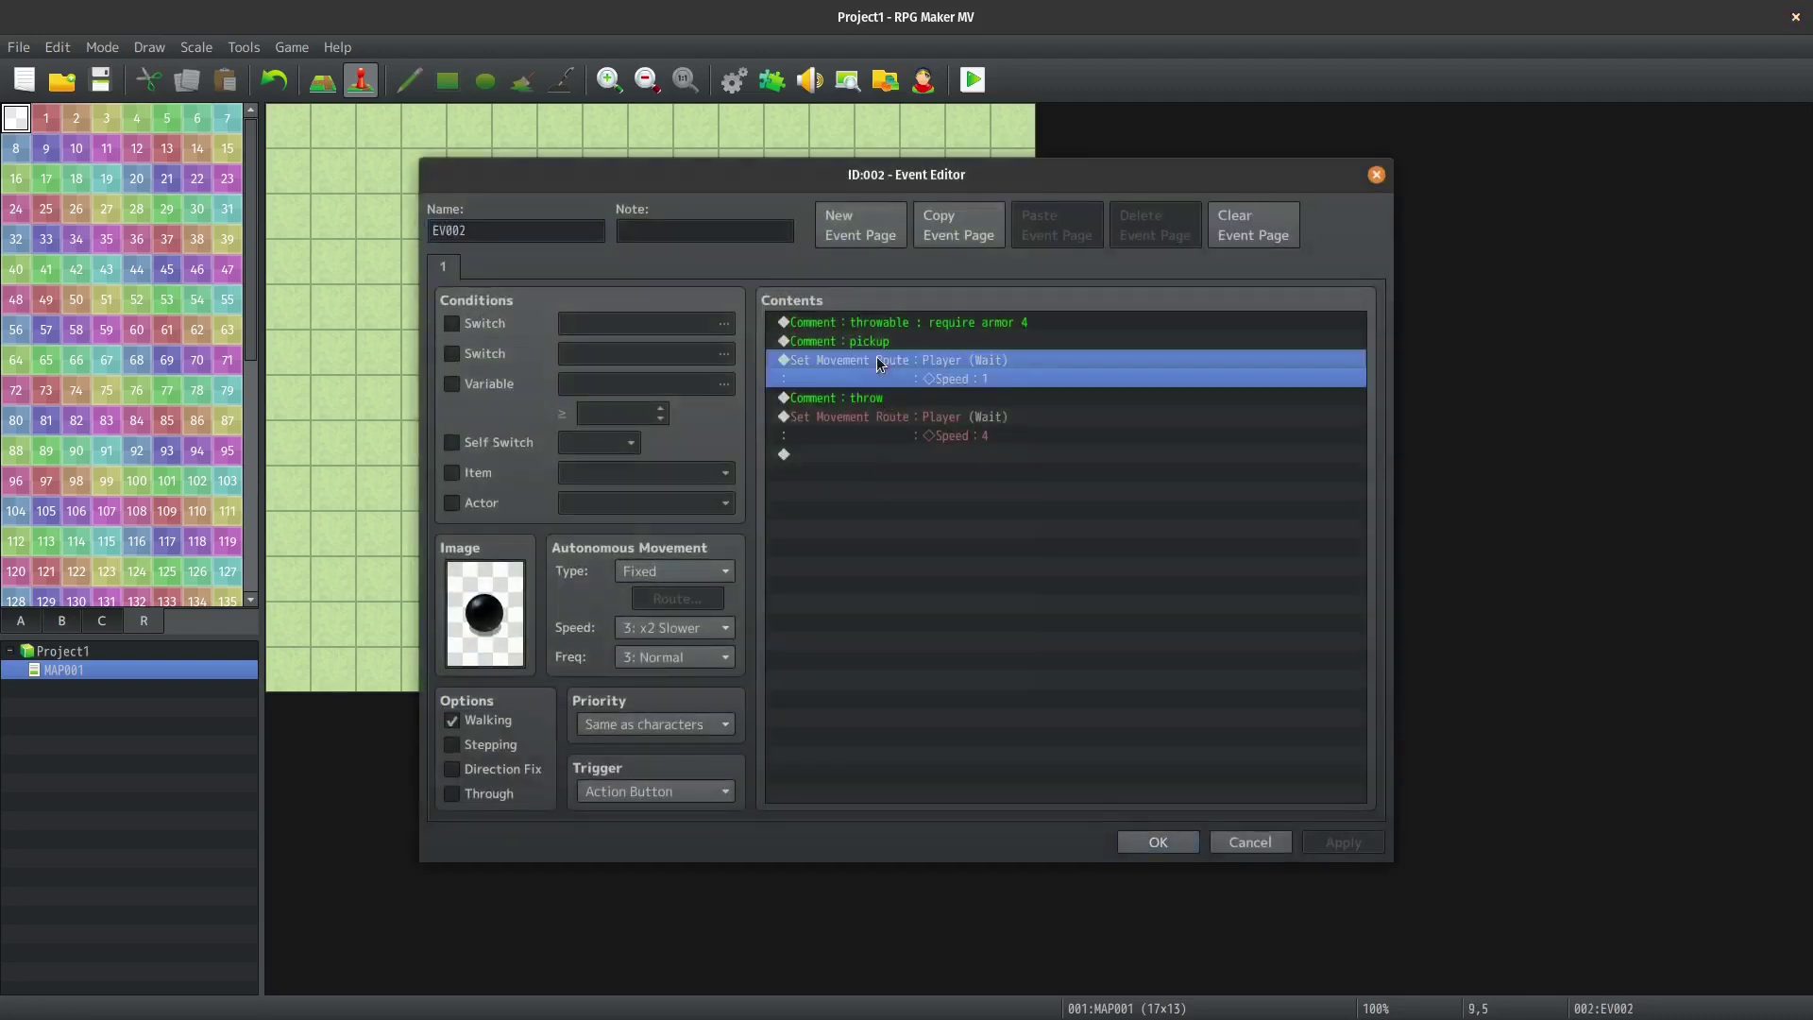
{"action": "key", "text": "ctrl+v"}
{"action": "double_click", "coordinate": [893, 361]}
{"action": "key", "text": "End"}
{"action": "key", "text": "BackSpace"}
{"action": "type", "text": "1"}
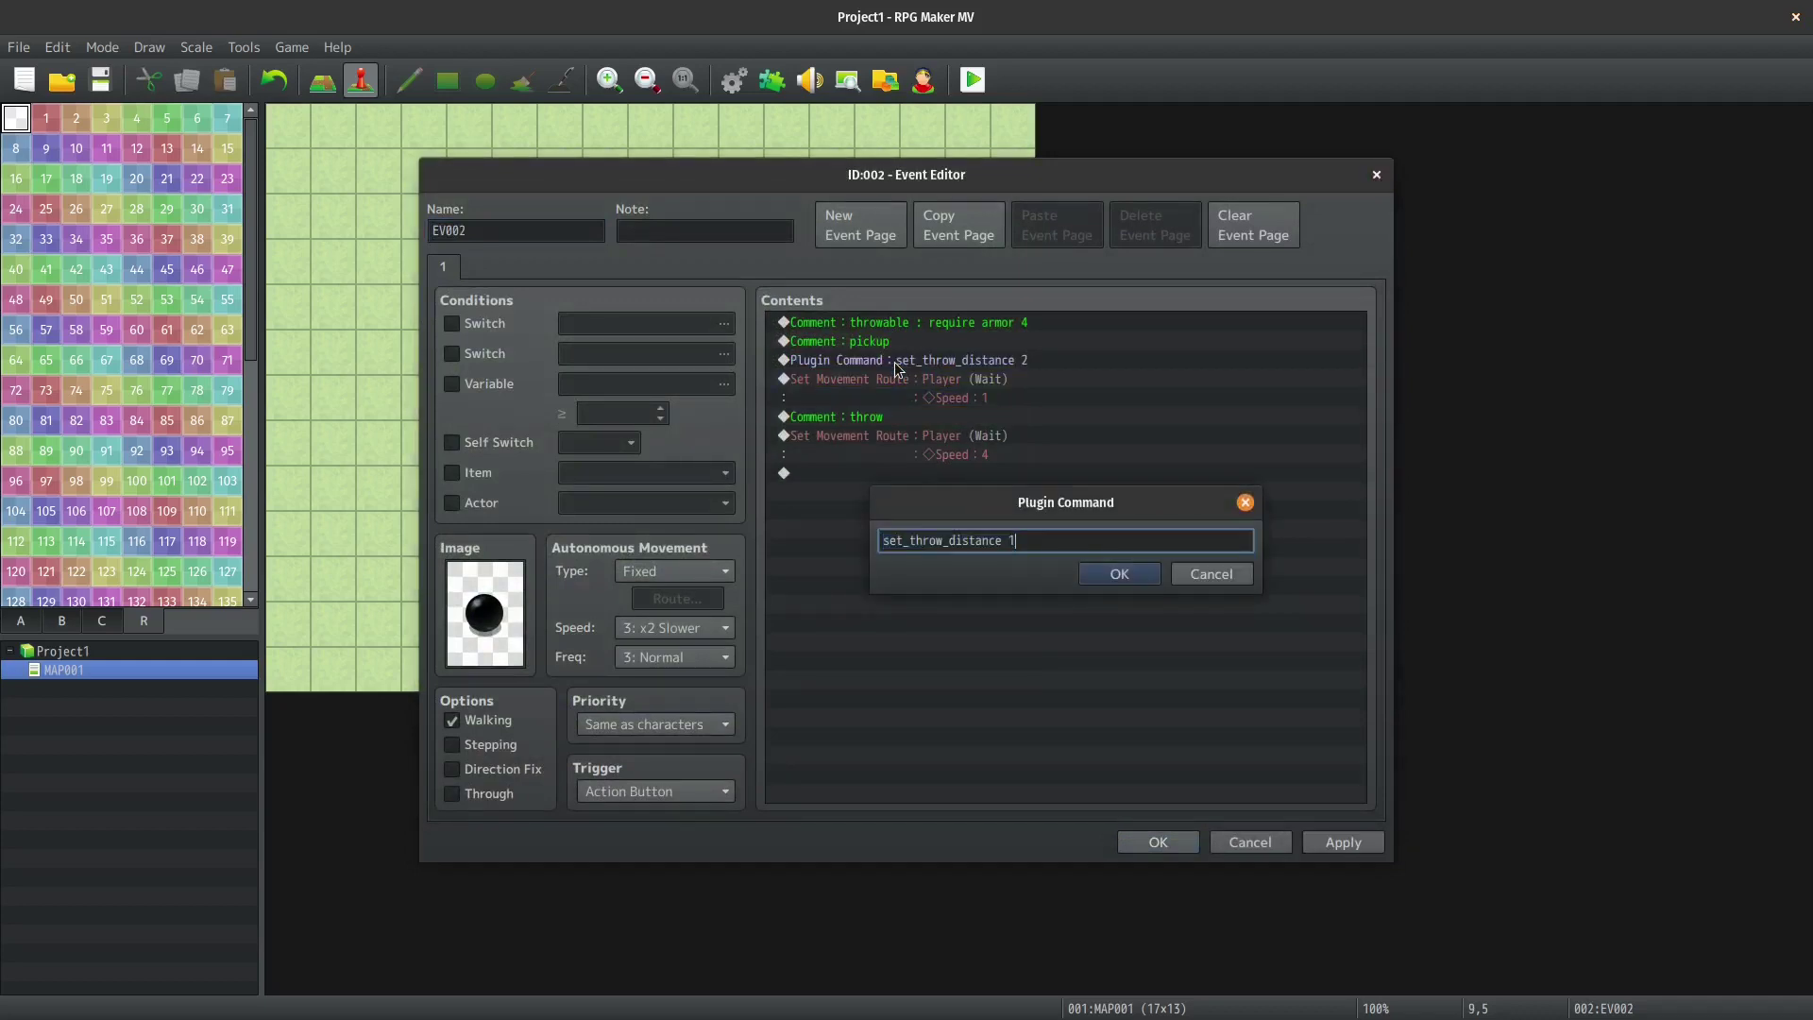
{"action": "key", "text": "Return"}
{"action": "key", "text": "Escape"}
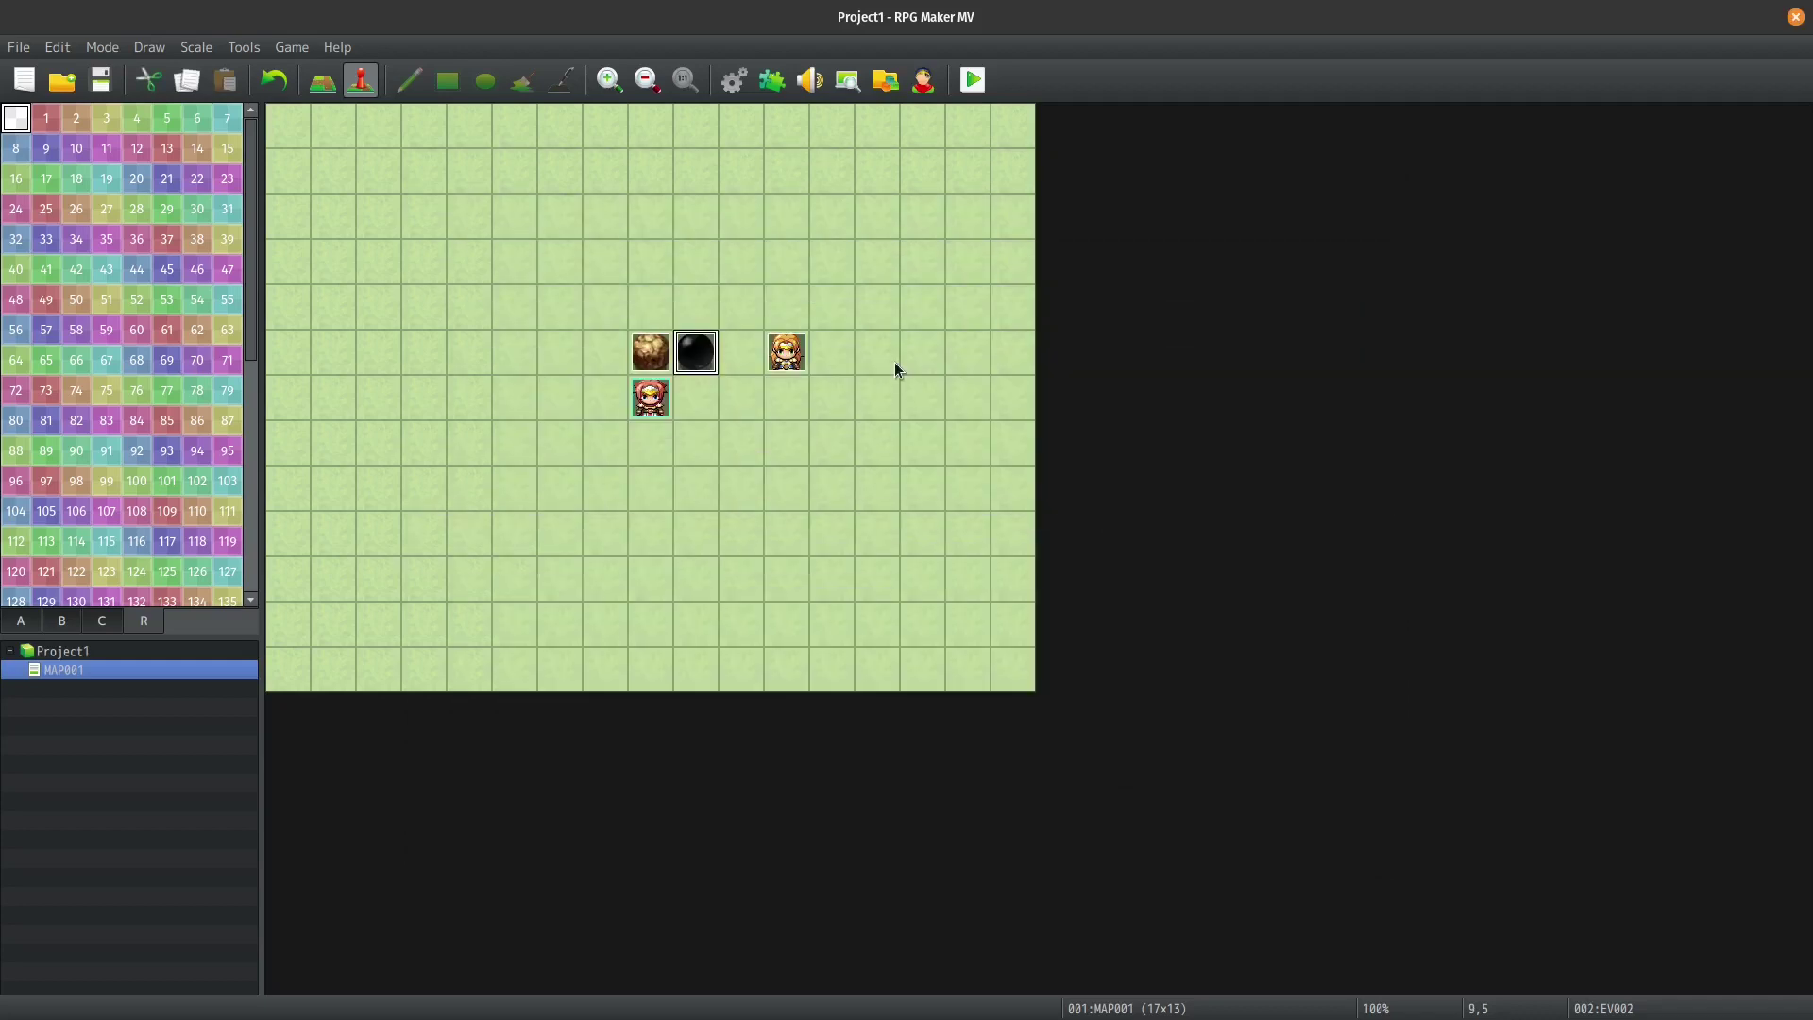
Start a playtest with a new game and move the game window fully into view.
{"action": "key", "text": "alt+Tab"}
{"action": "key", "text": "alt+shift+Tab"}
{"action": "left_click", "coordinate": [973, 83]}
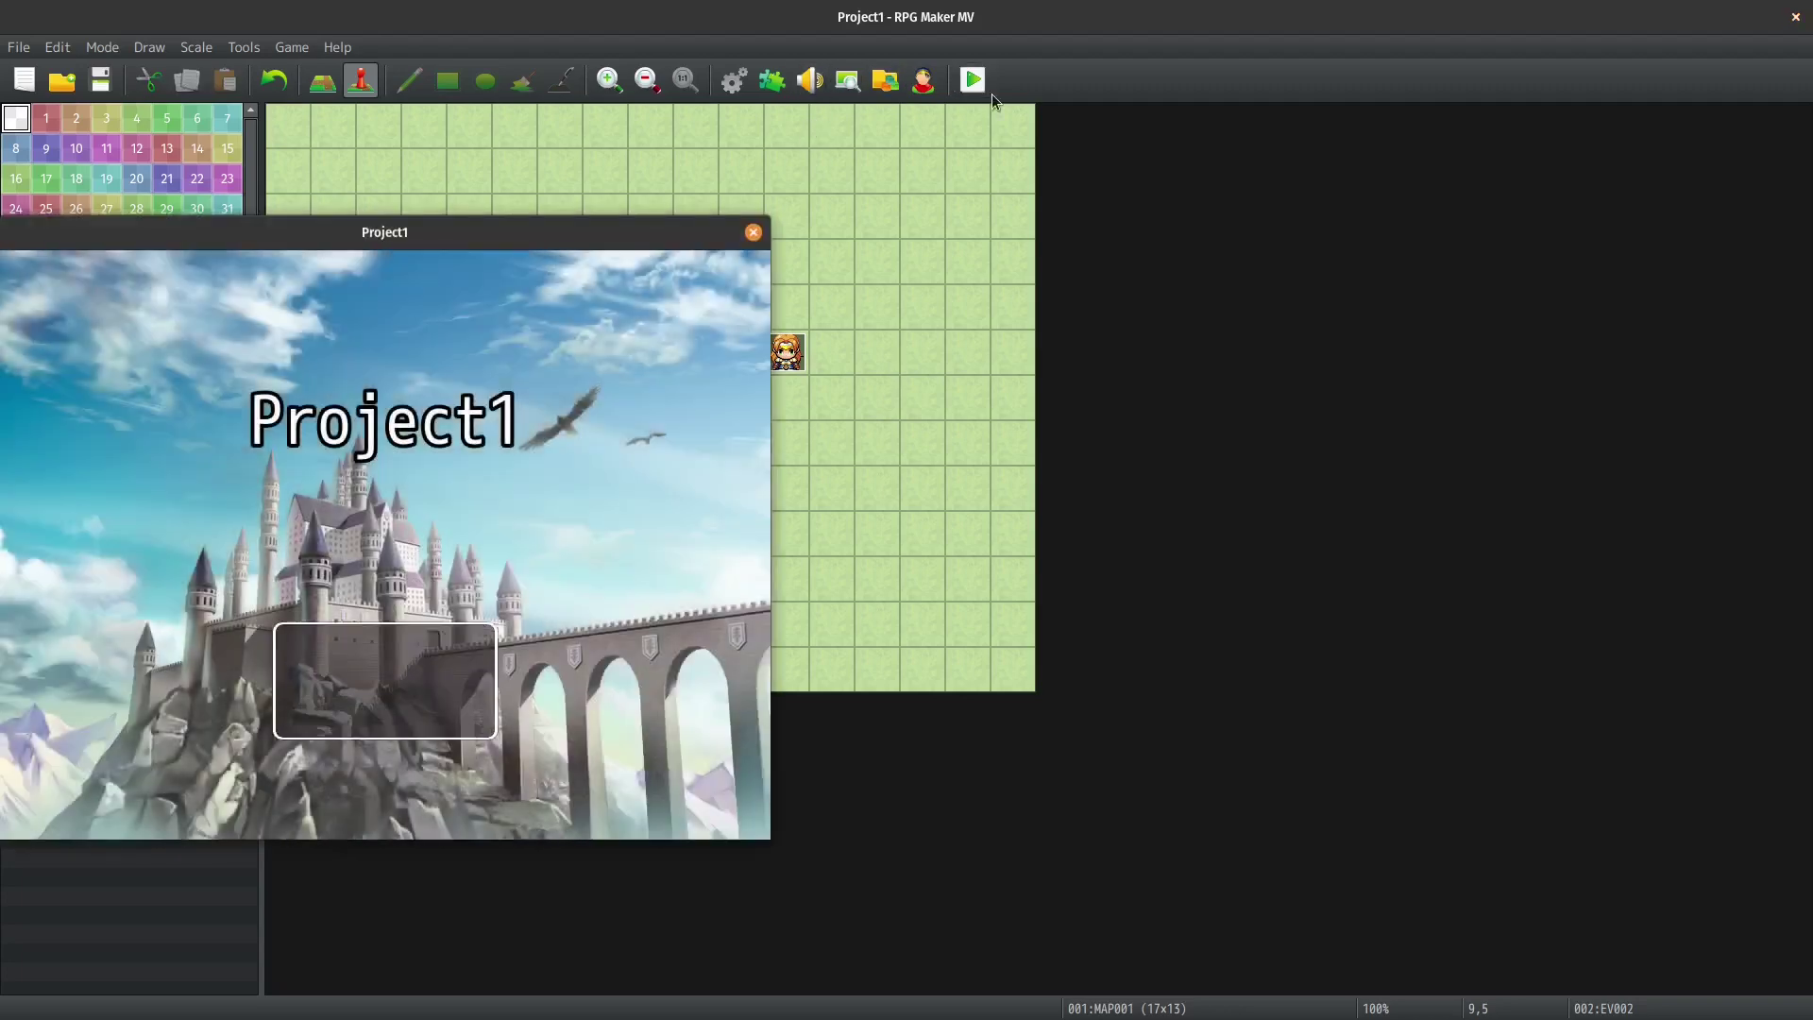
{"action": "key", "text": "Return"}
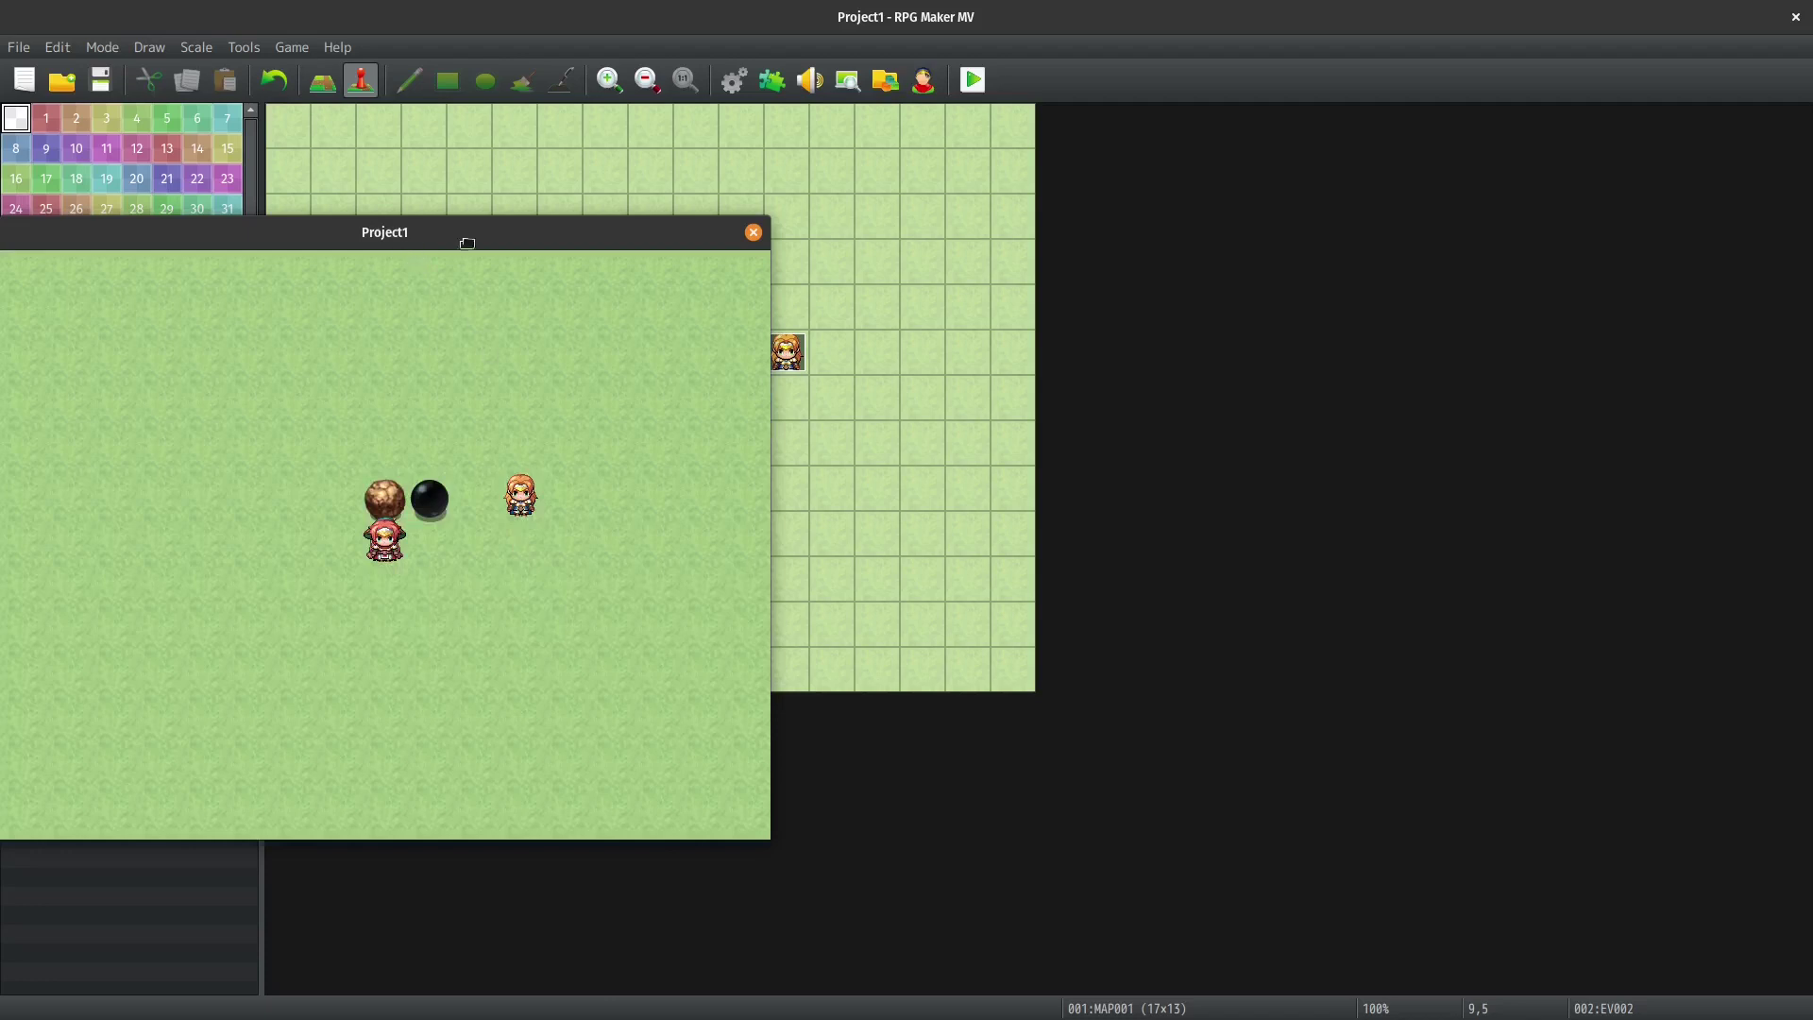
{"action": "left_click_drag", "start_coordinate": [467, 243], "coordinate": [795, 223]}
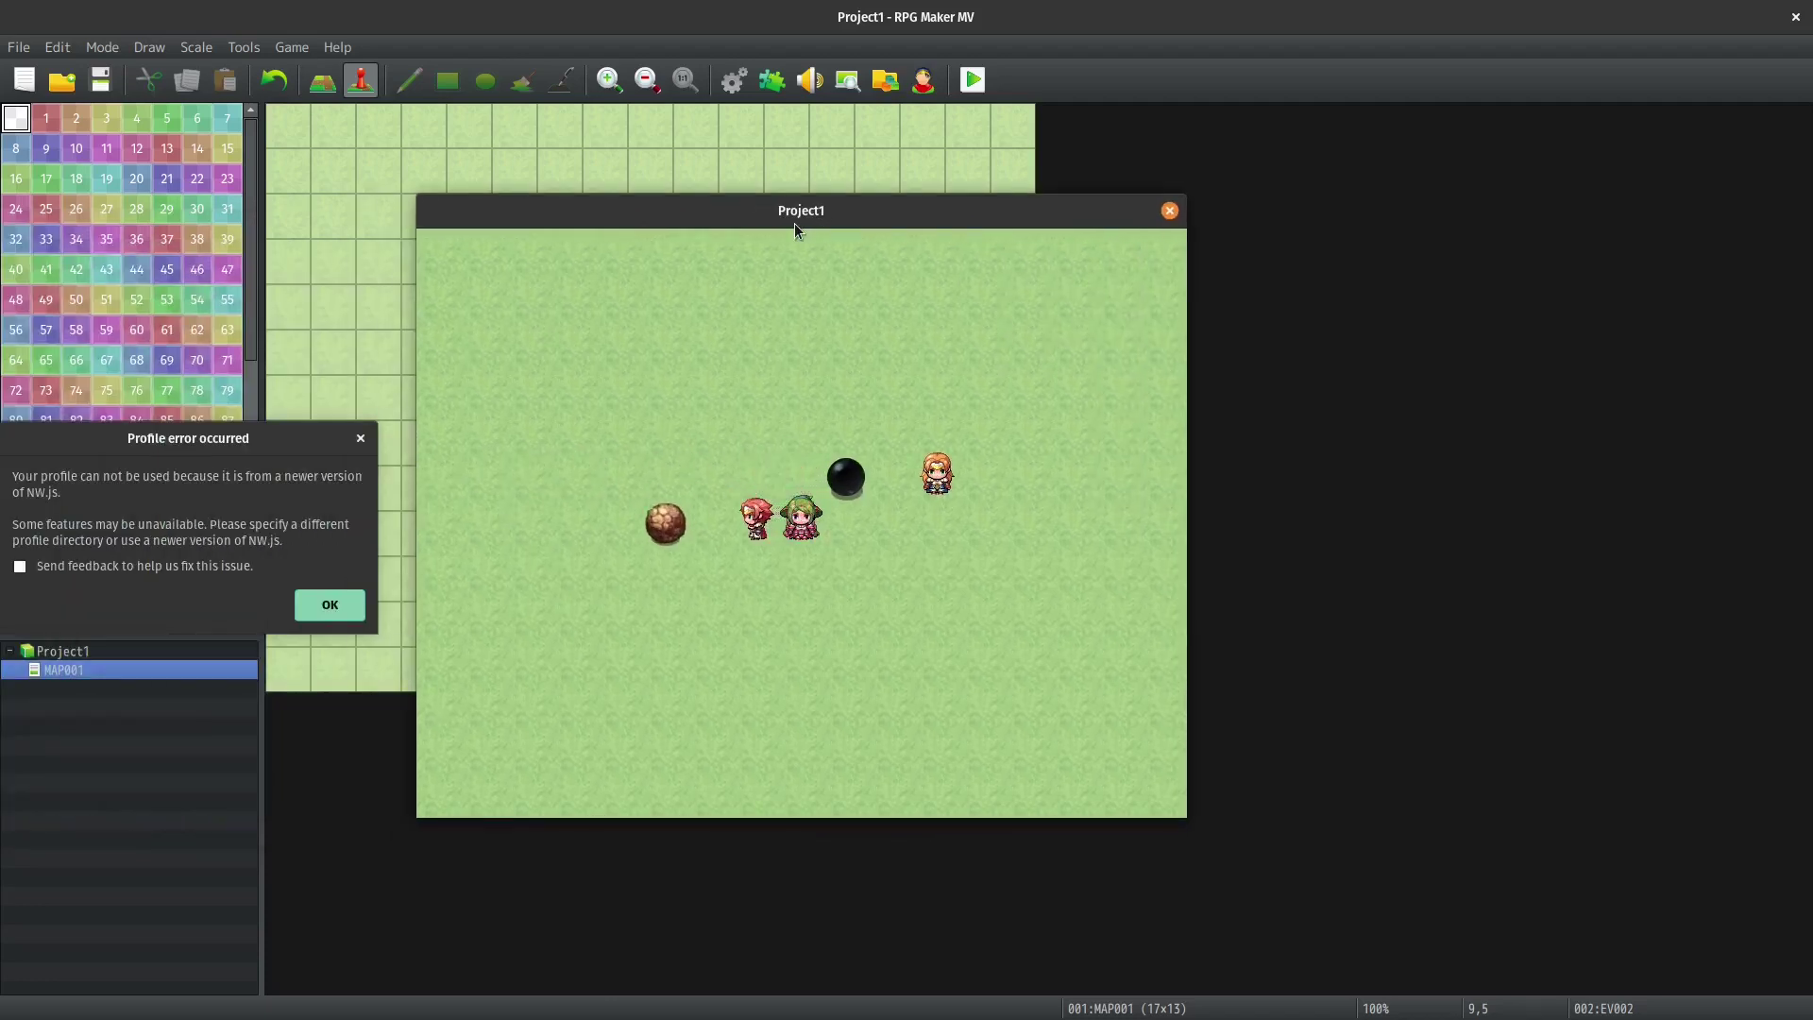
Walk the party around the black ball to the blonde NPC and talk to her to receive the Power Glove.
{"action": "key", "text": "Left"}
{"action": "key", "text": "Up"}
{"action": "key", "text": "Up"}
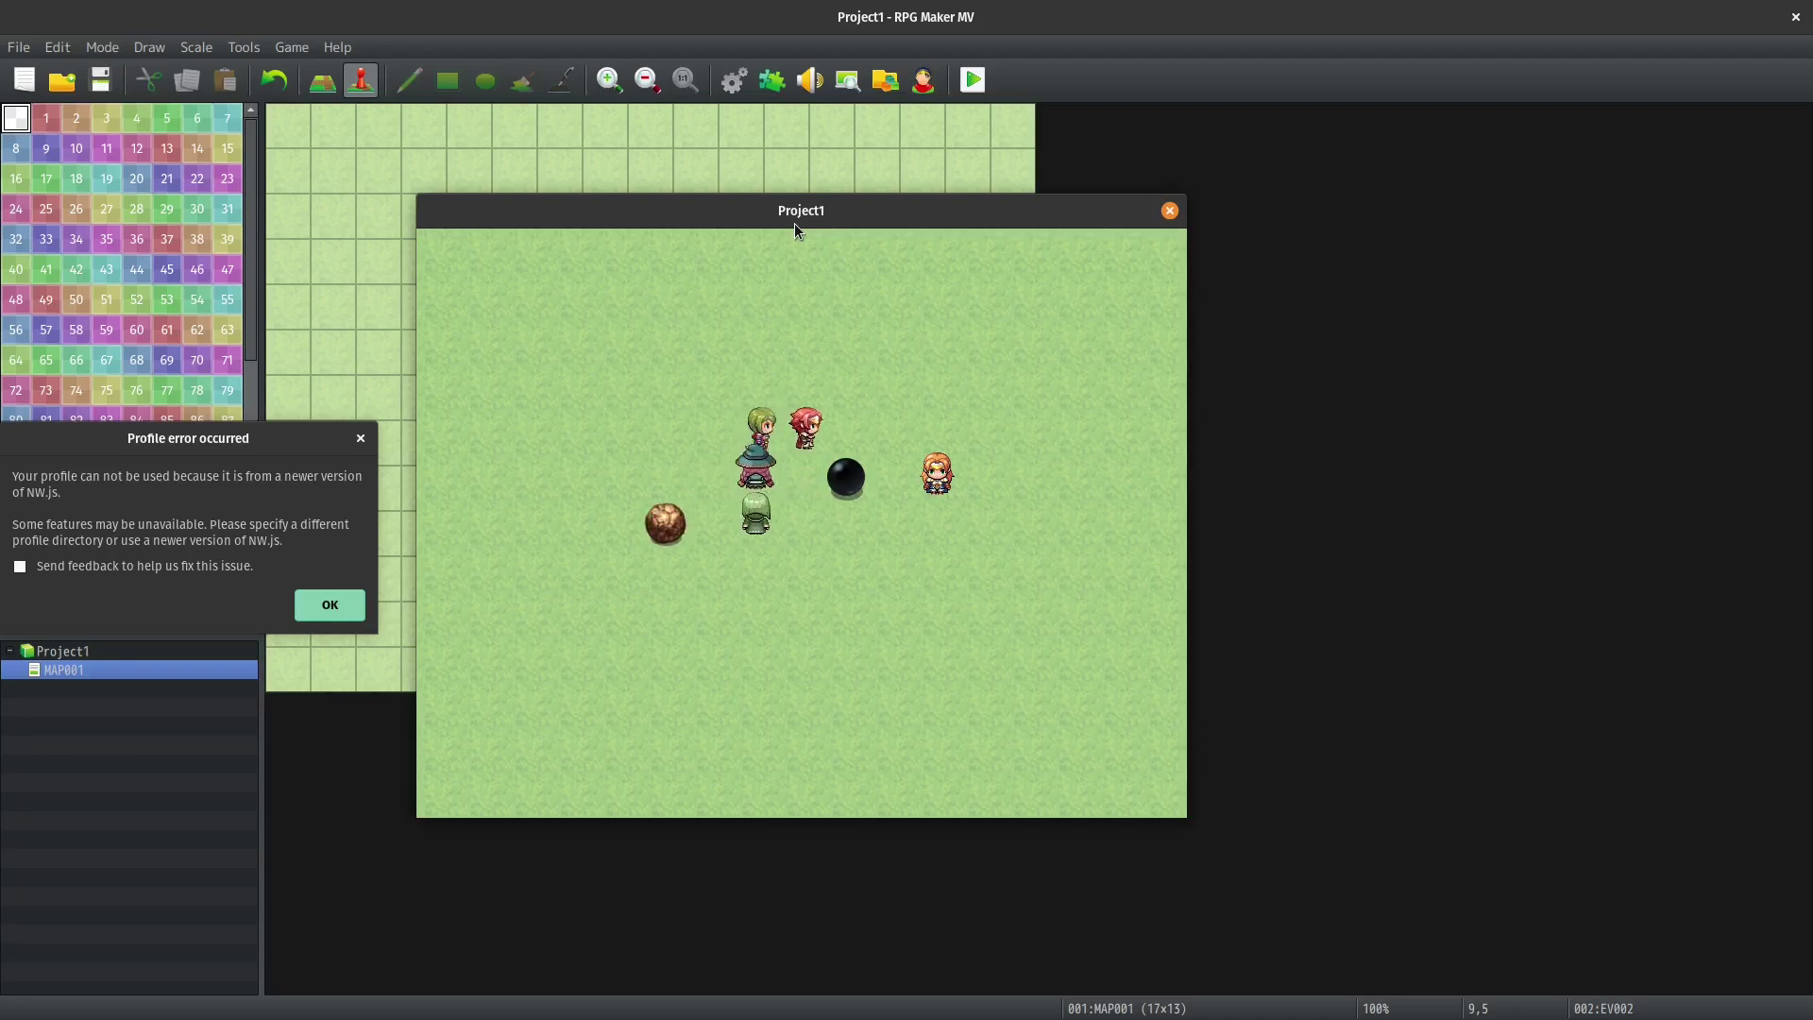
{"action": "key", "text": "Right"}
{"action": "key", "text": "Left"}
{"action": "key", "text": "Right"}
{"action": "key", "text": "Right"}
{"action": "key", "text": "Down"}
{"action": "key", "text": "Right"}
{"action": "key", "text": "Return"}
{"action": "key", "text": "Return"}
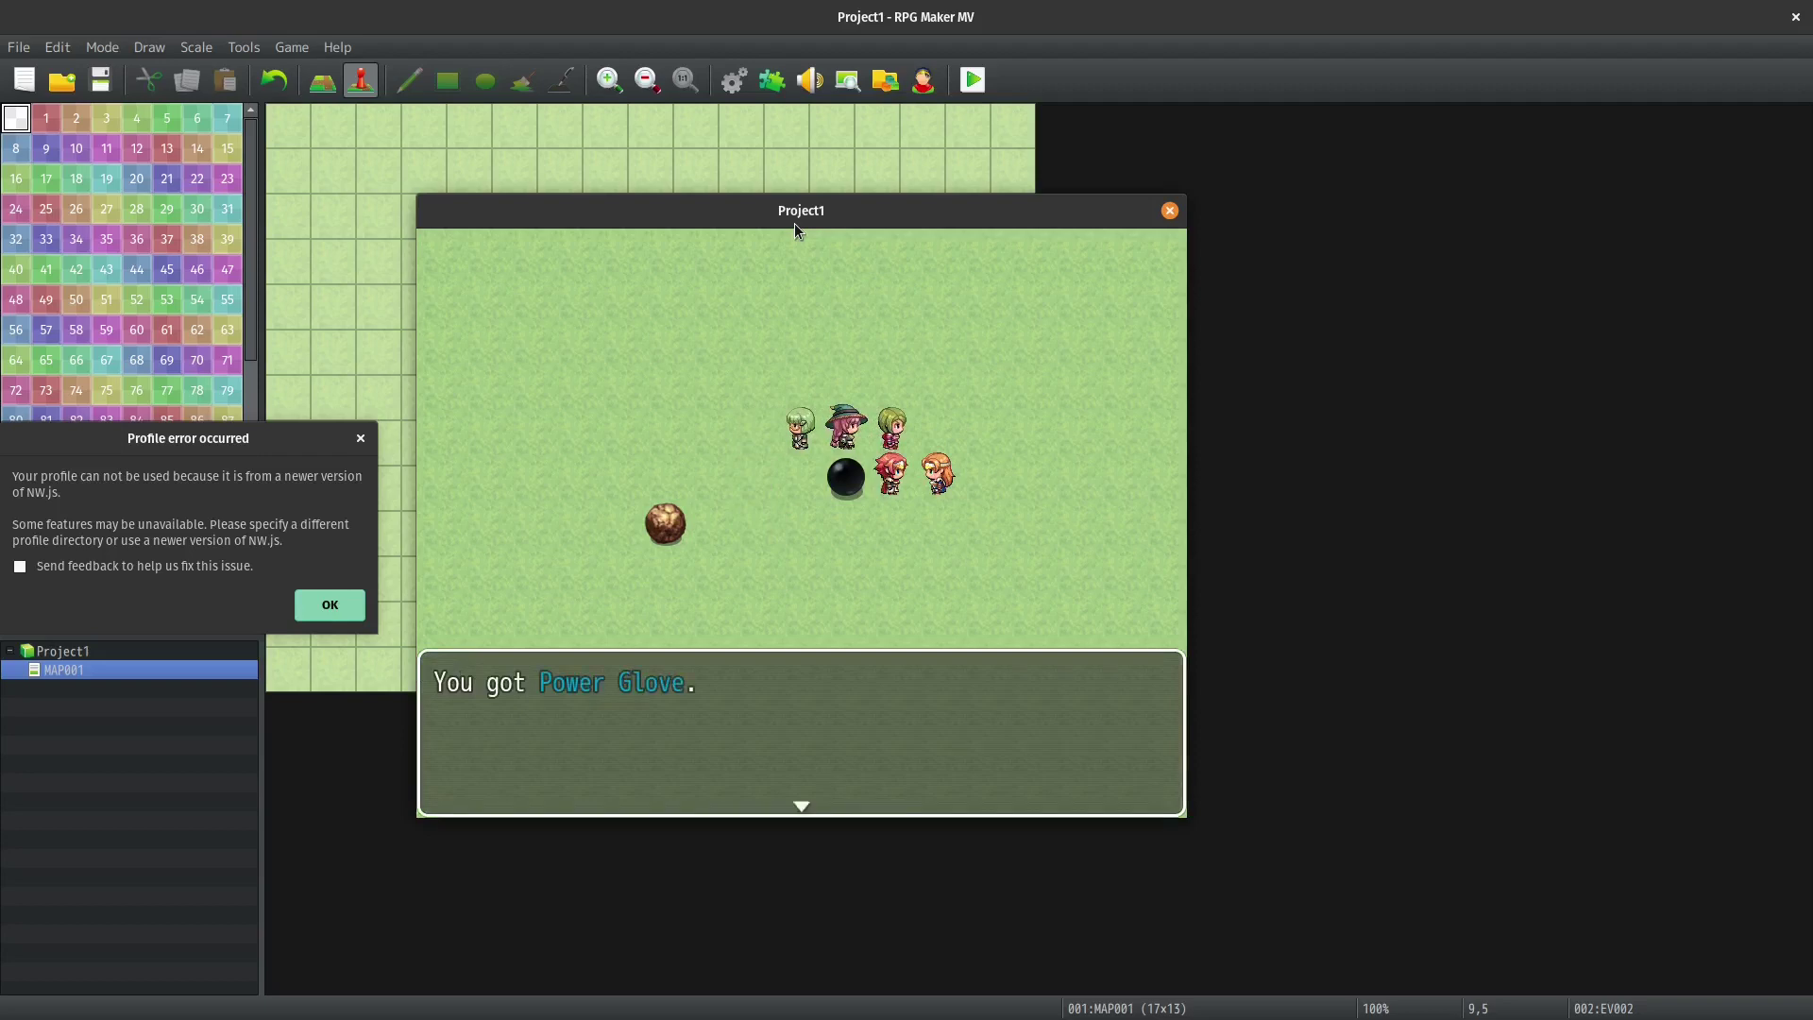
{"action": "key", "text": "Return"}
Equip the Power Glove as the party leader's accessory and go back to the map.
{"action": "key", "text": "Down"}
{"action": "key", "text": "Escape"}
{"action": "key", "text": "Down"}
{"action": "key", "text": "Down"}
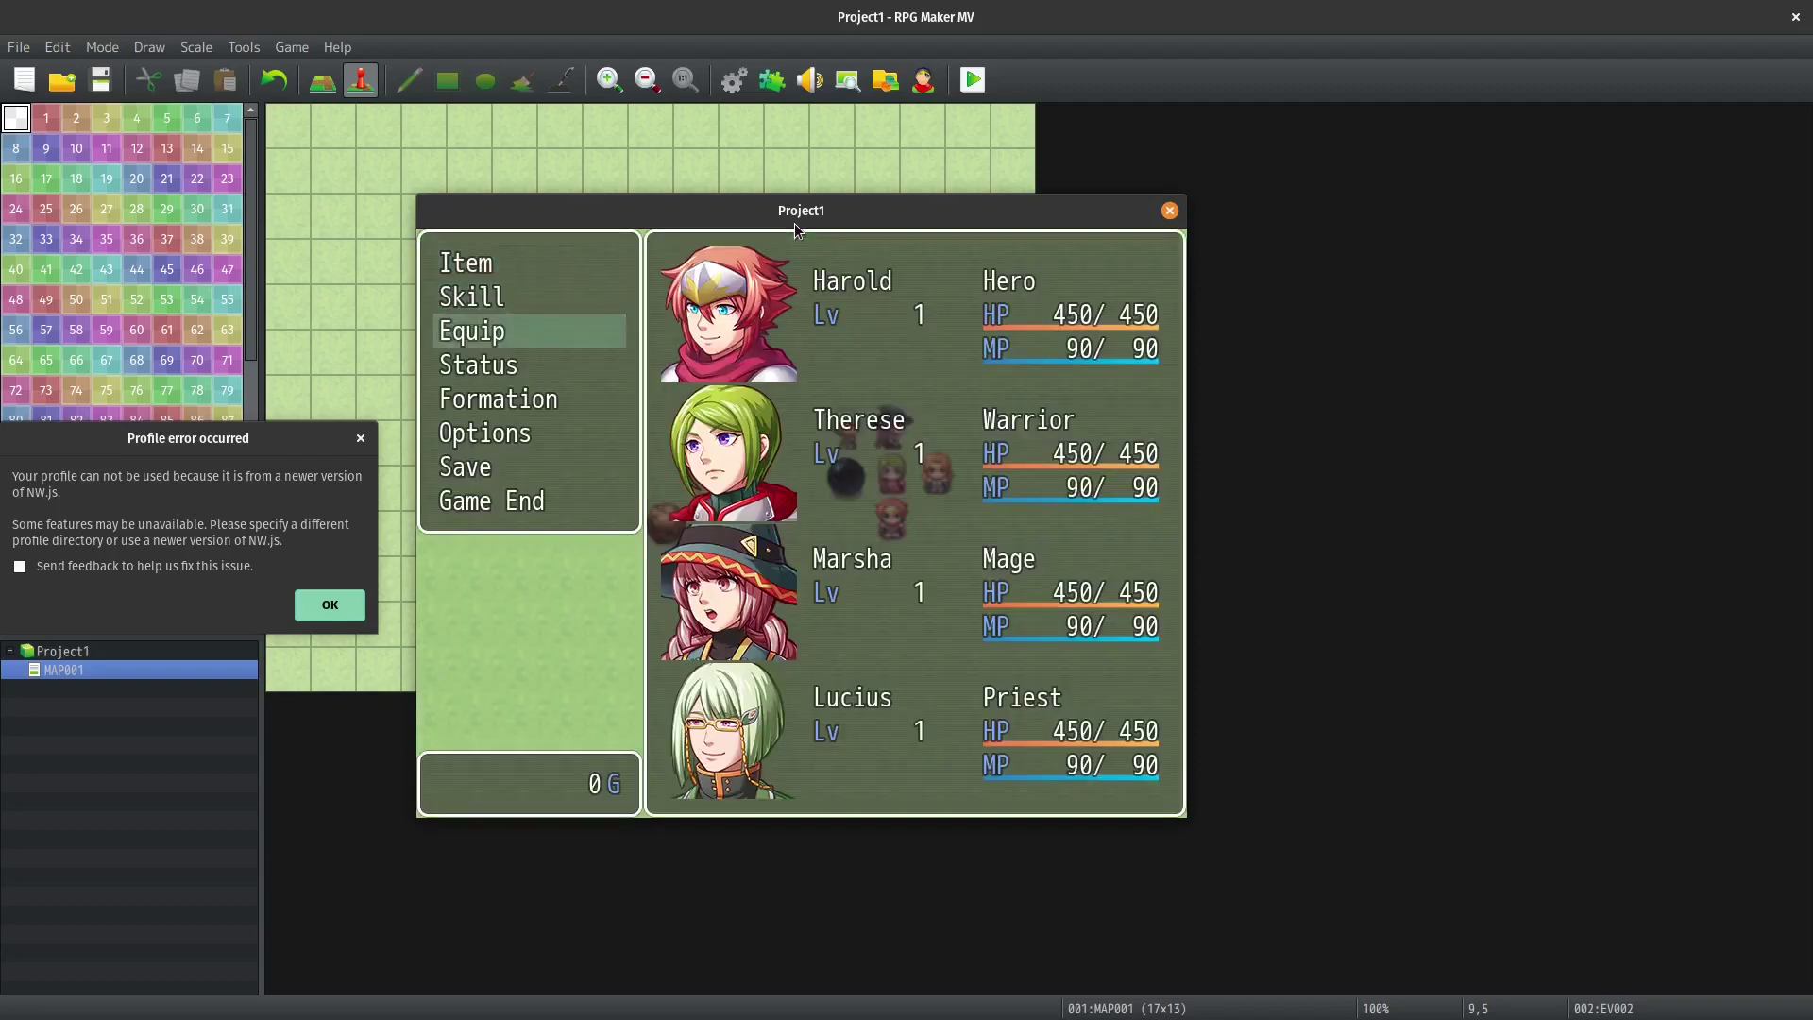
{"action": "key", "text": "Return"}
{"action": "key", "text": "Return"}
{"action": "key", "text": "Return"}
{"action": "key", "text": "Down"}
{"action": "key", "text": "Down"}
{"action": "key", "text": "Down"}
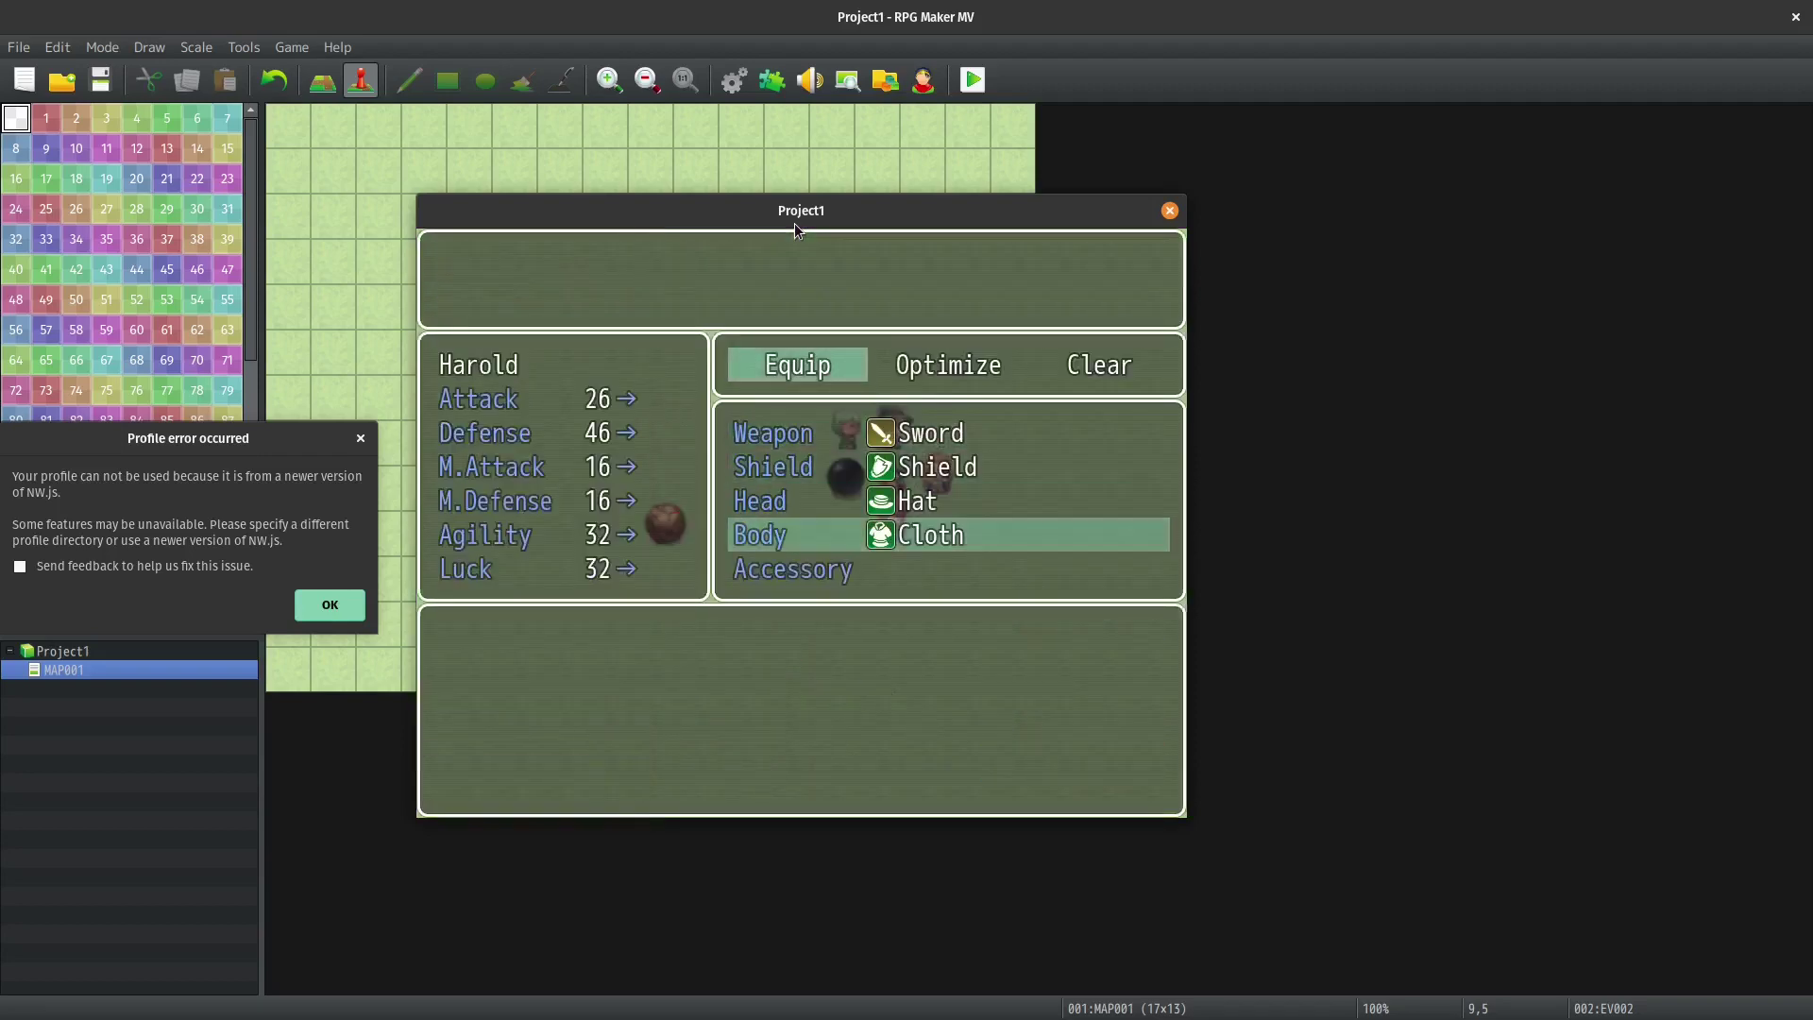
{"action": "key", "text": "Down"}
{"action": "key", "text": "Return"}
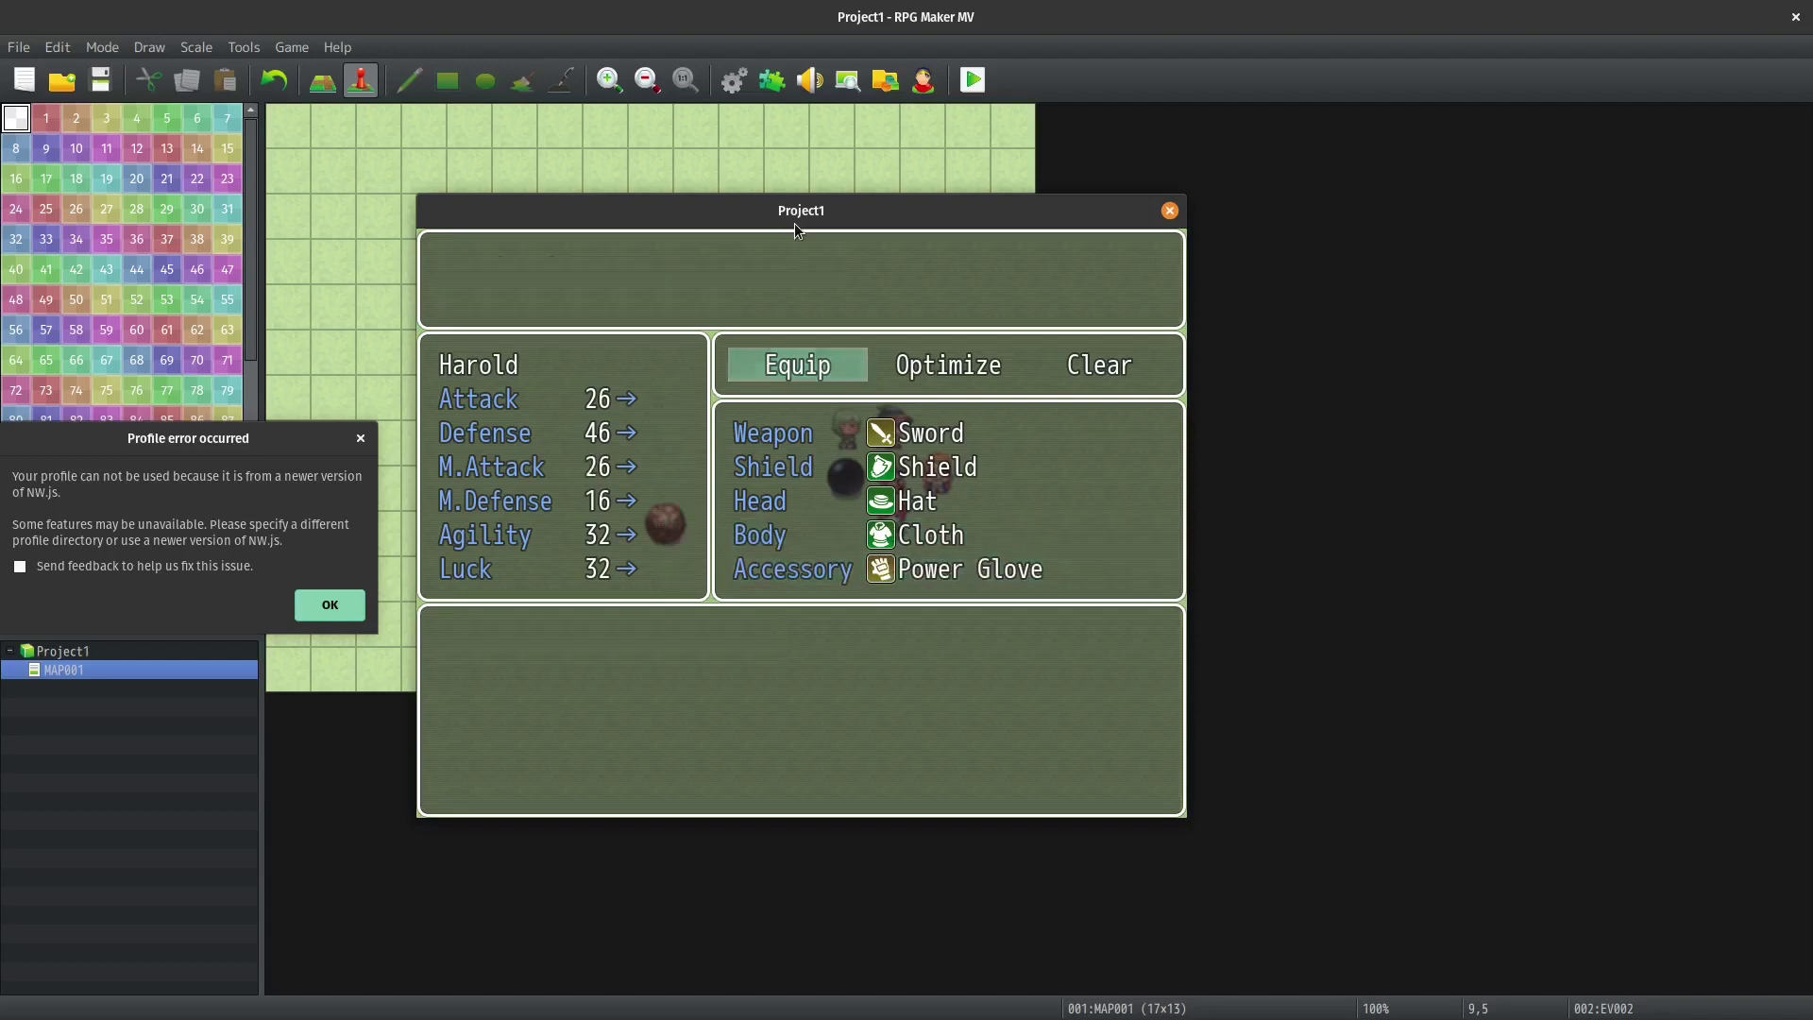
{"action": "key", "text": "Escape"}
{"action": "key", "text": "Escape"}
{"action": "key", "text": "Escape"}
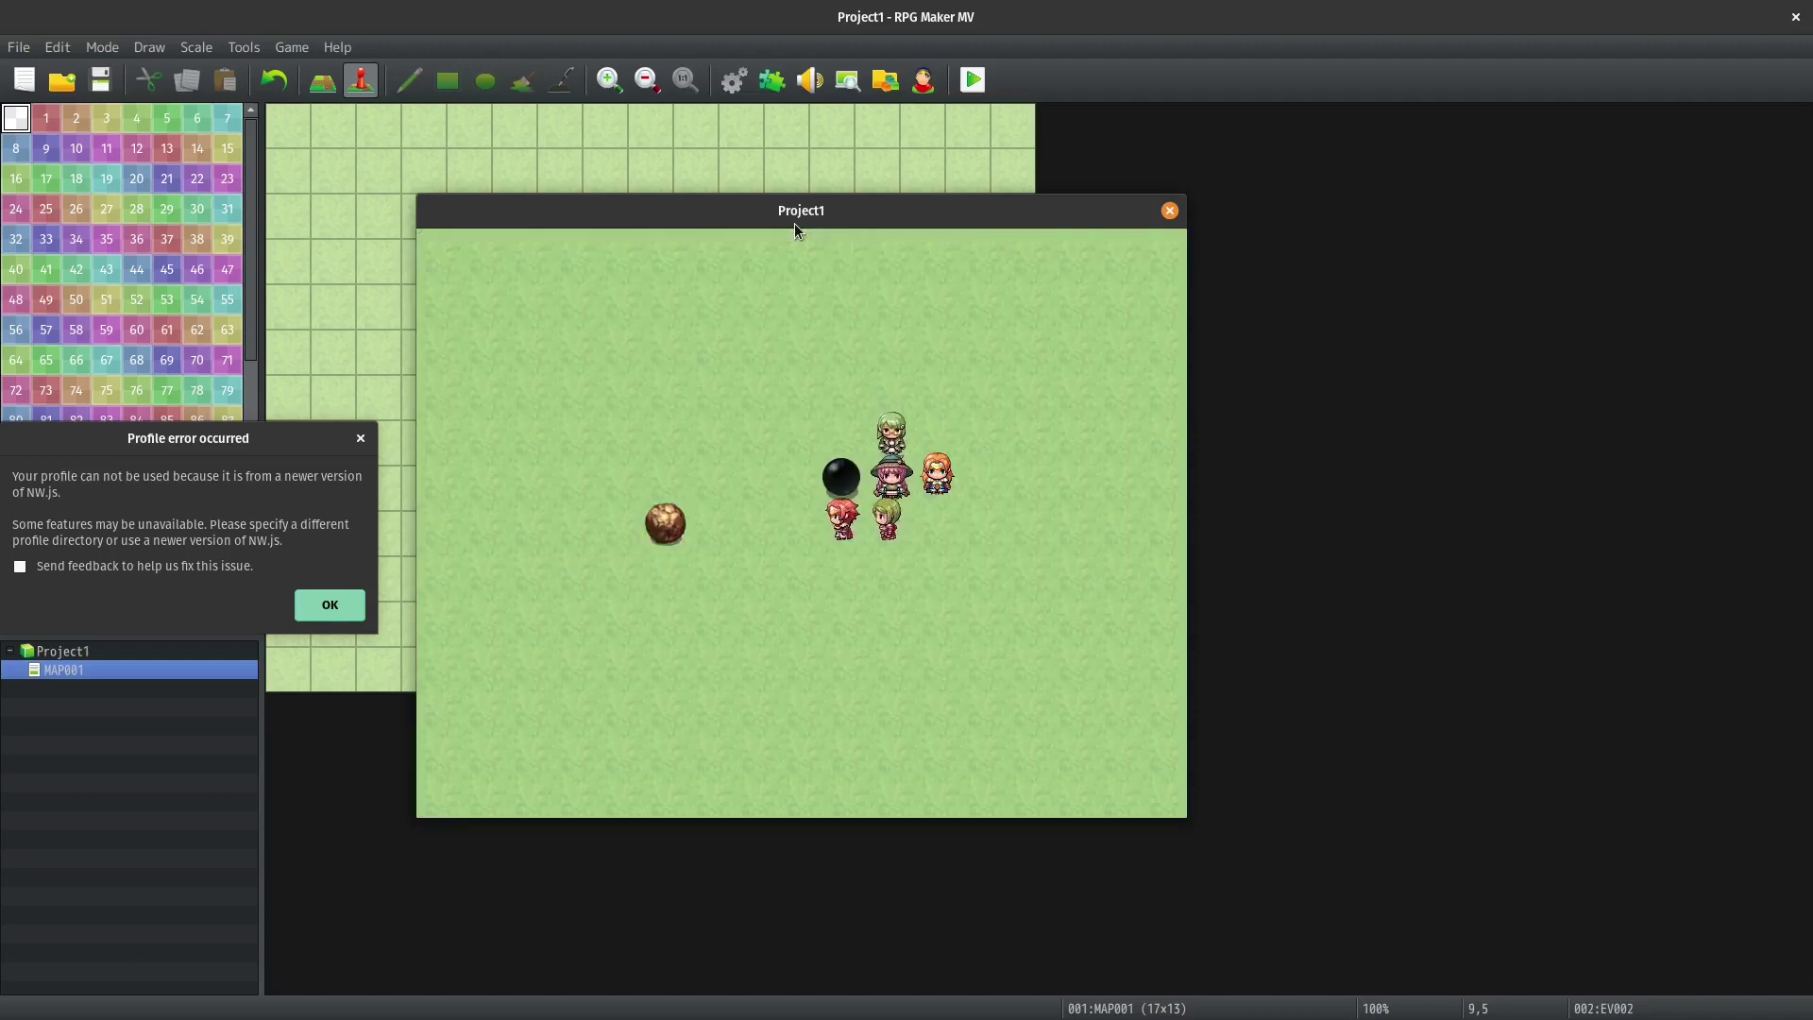
Test the throw distances of the black ball and the boulder with the glove equipped, and close the game window.
{"action": "key", "text": "Return"}
{"action": "key", "text": "Down"}
{"action": "key", "text": "Left"}
{"action": "key", "text": "Up"}
{"action": "key", "text": "Left"}
{"action": "key", "text": "Return"}
{"action": "key", "text": "Return"}
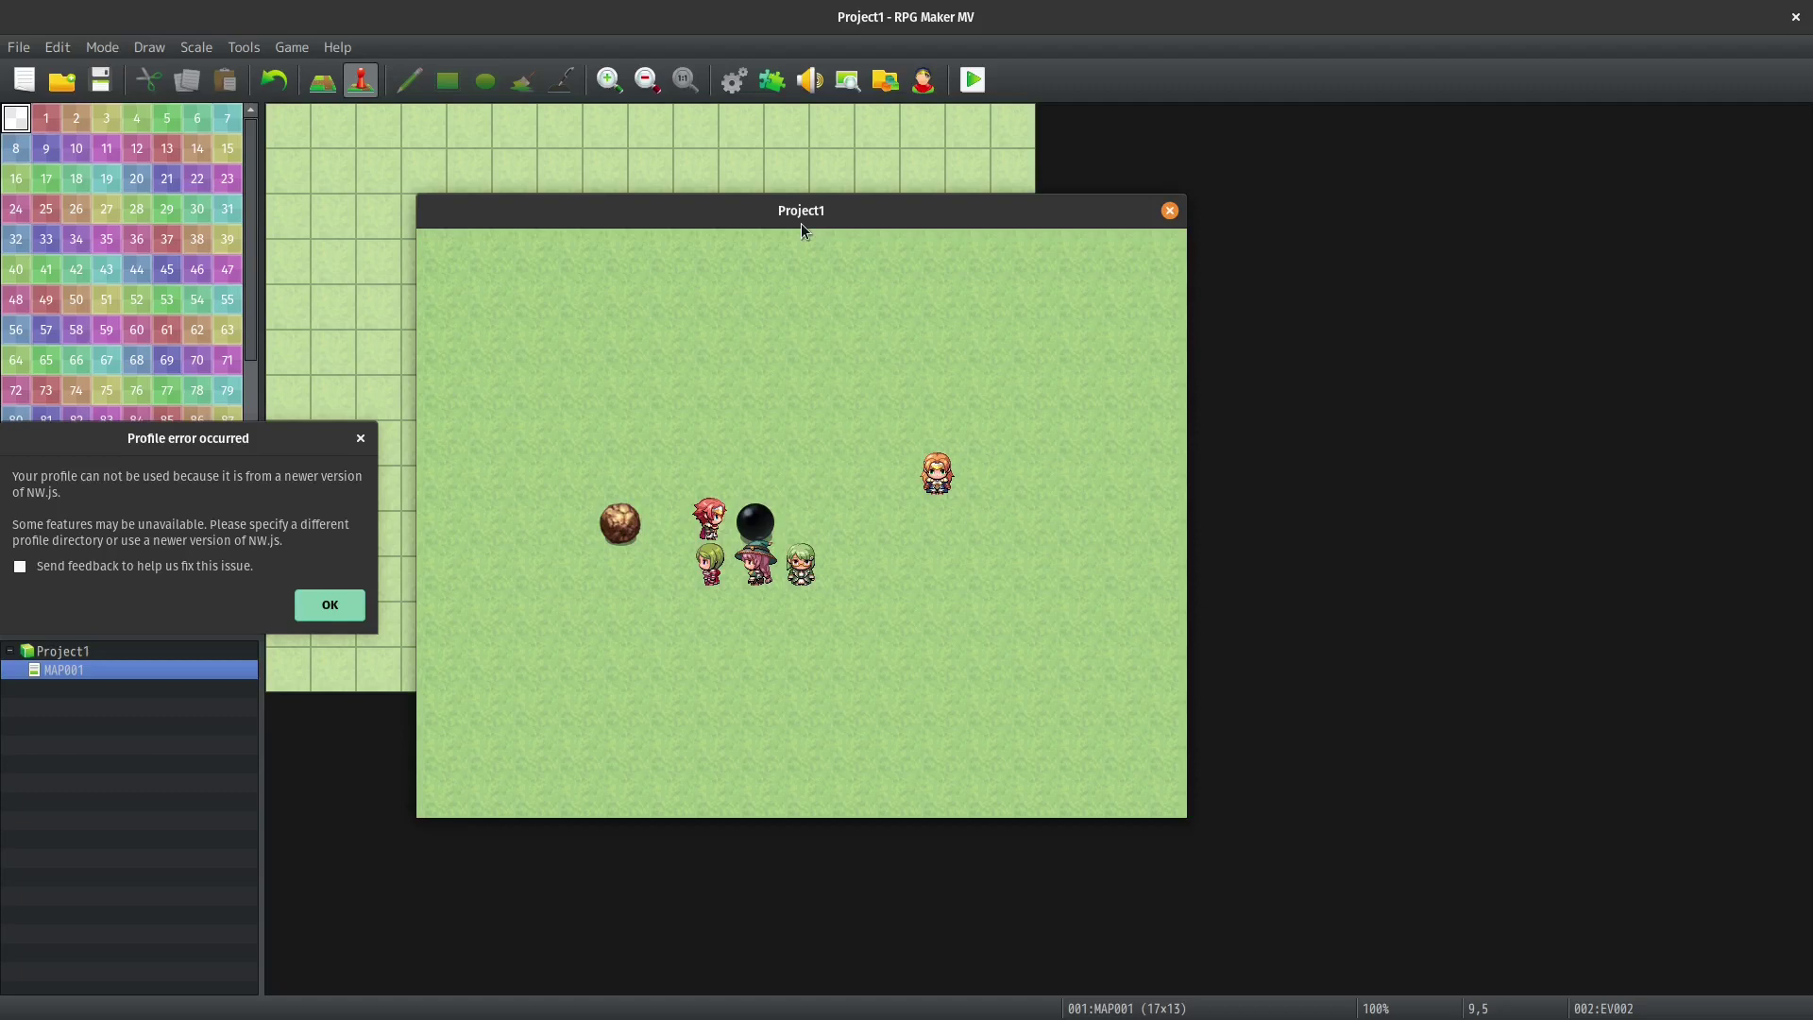
{"action": "left_click", "coordinate": [1169, 210]}
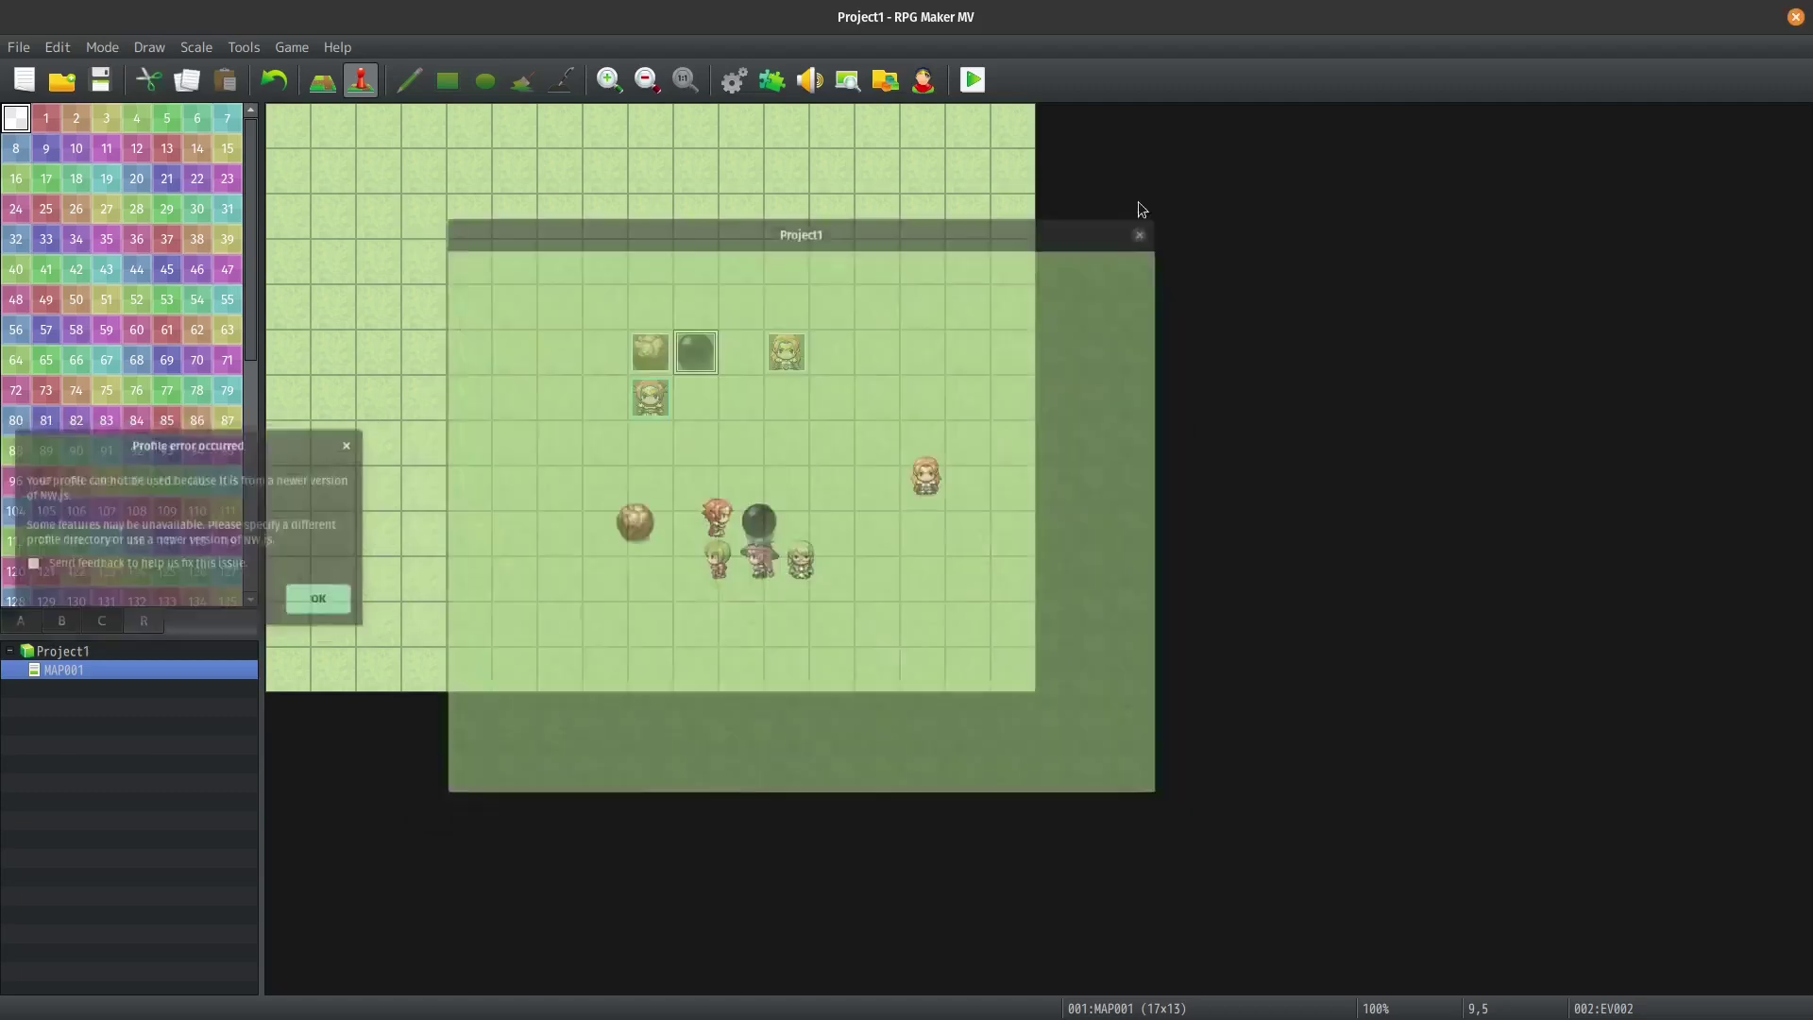
Review the plugin commands section of the Lilac_ThrowableEvents help in its plugin settings, and close the settings.
{"action": "left_click", "coordinate": [765, 87]}
{"action": "double_click", "coordinate": [727, 324]}
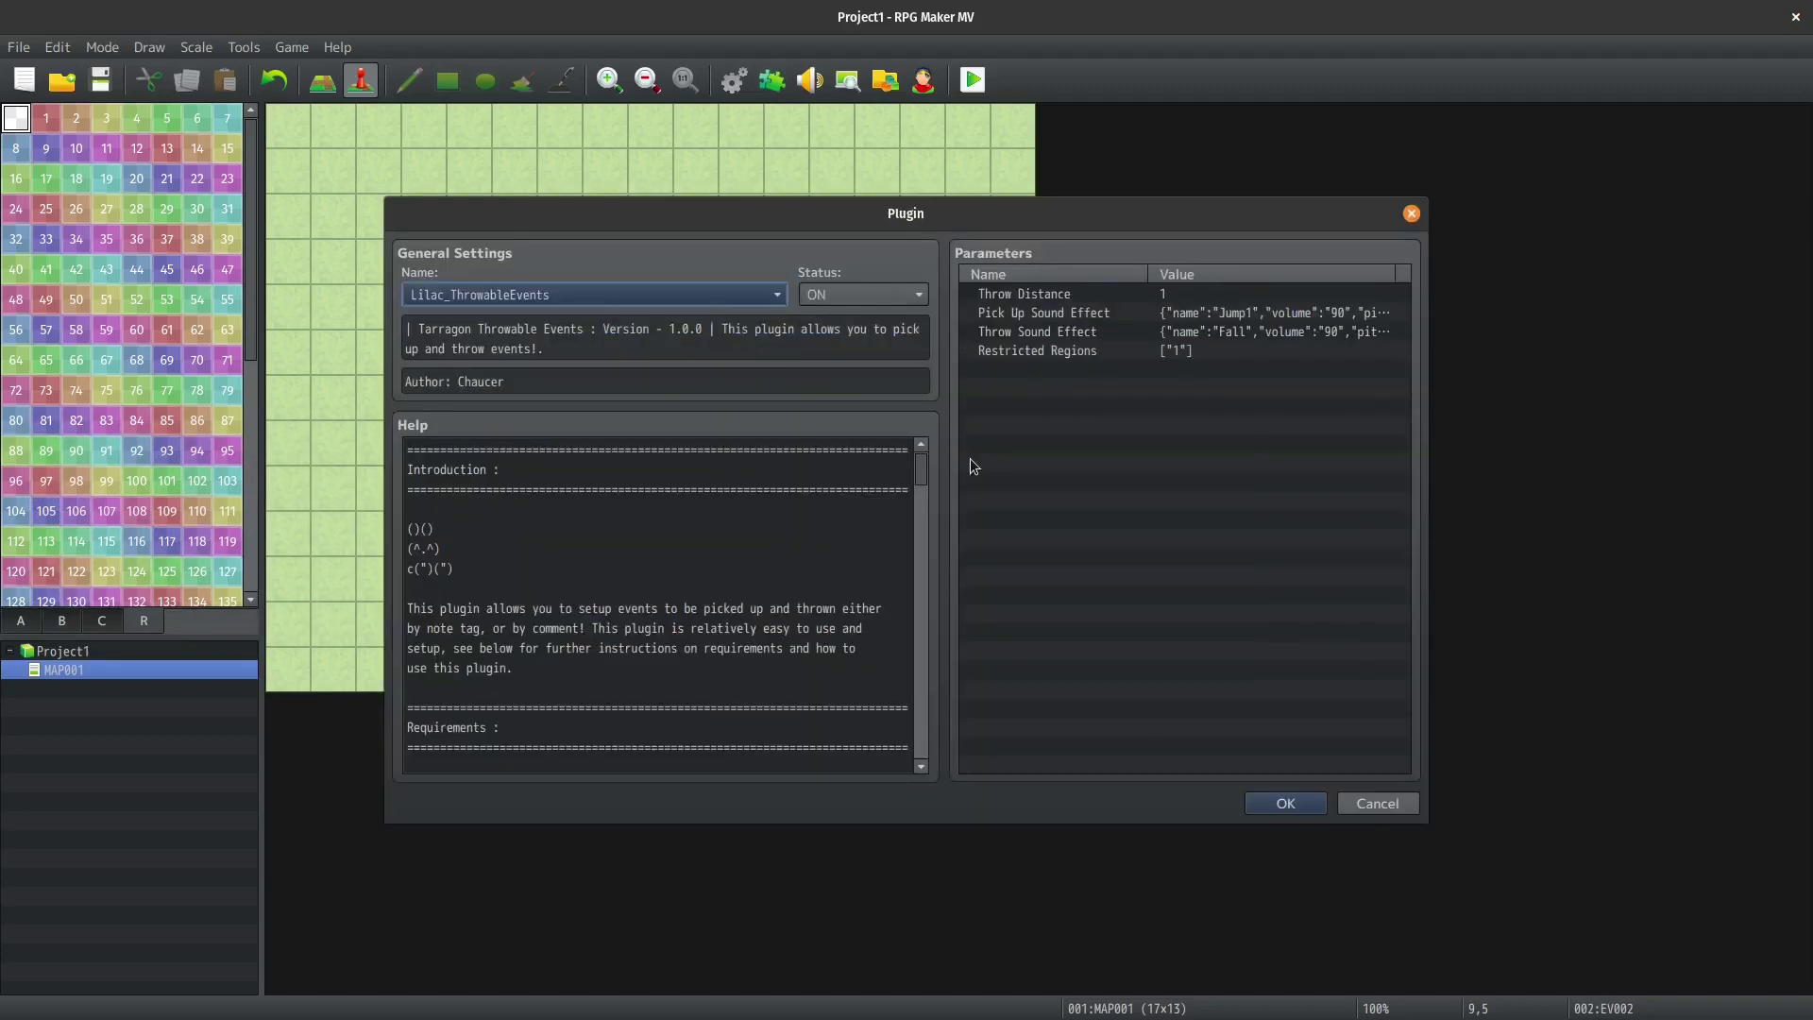
{"action": "left_click_drag", "start_coordinate": [921, 469], "coordinate": [928, 588]}
{"action": "scroll", "coordinate": [906, 616], "scroll_direction": "down", "scroll_amount": 5}
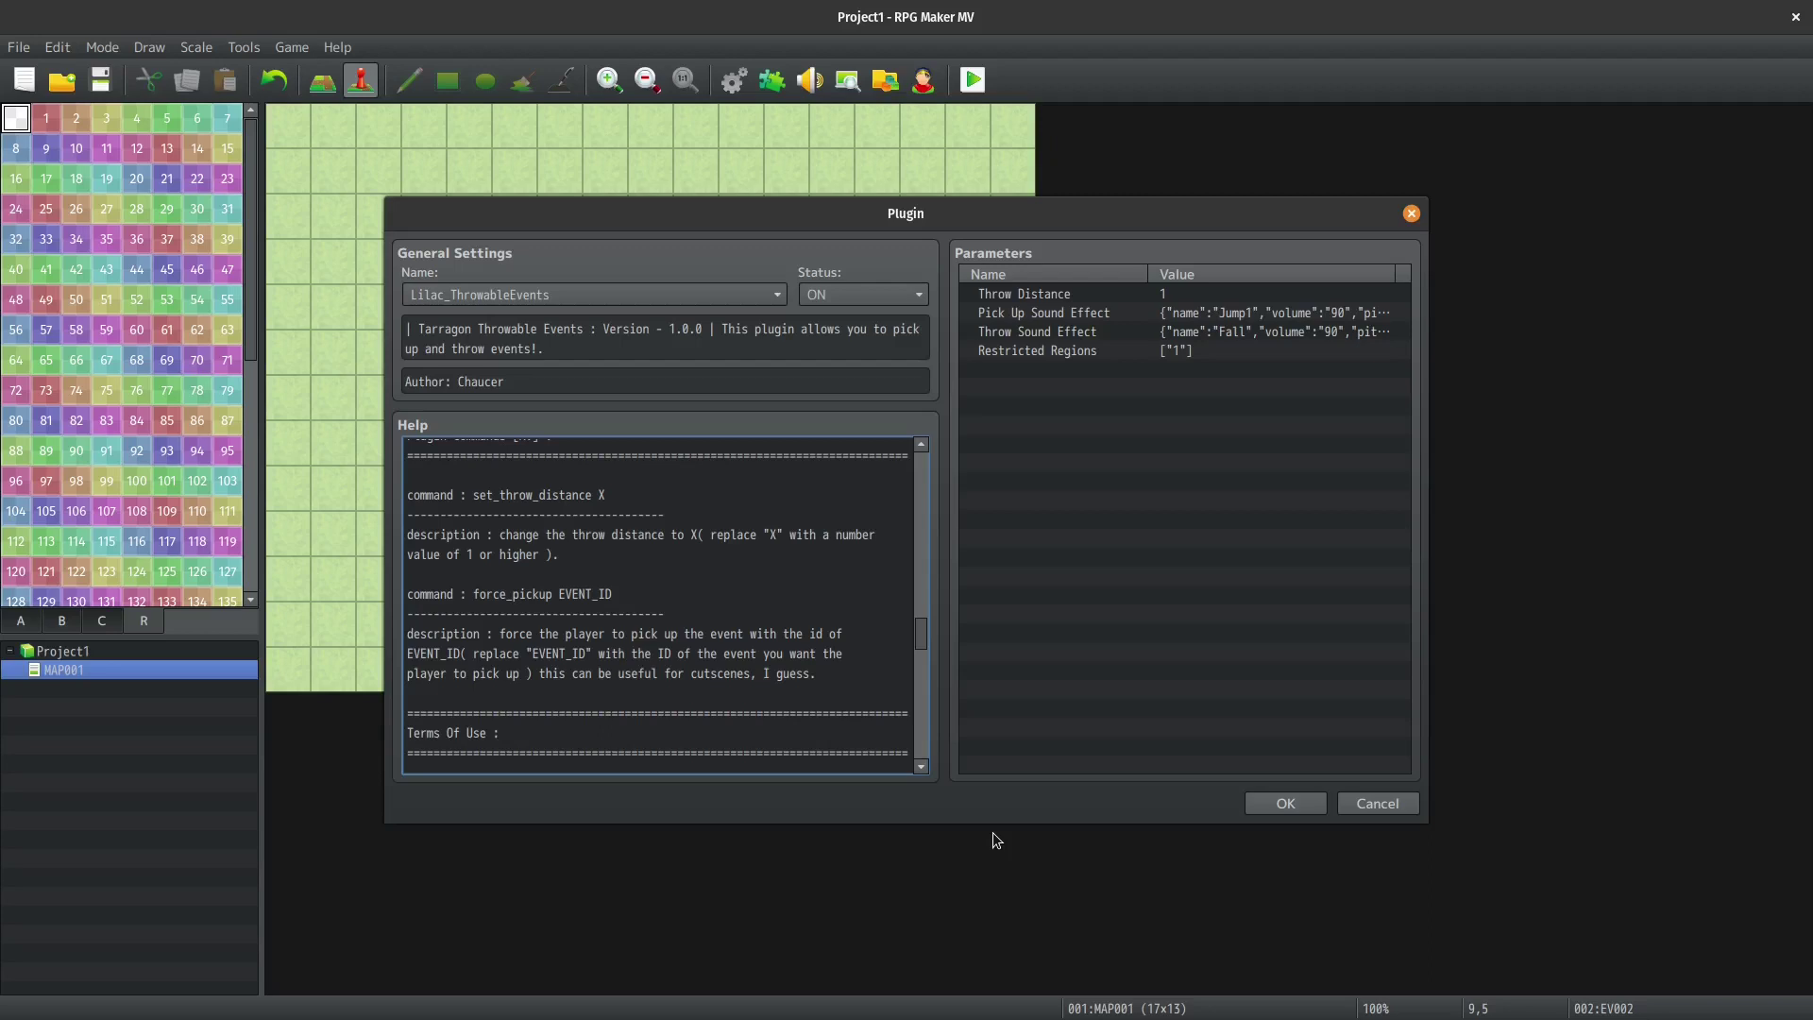
{"action": "key", "text": "Escape"}
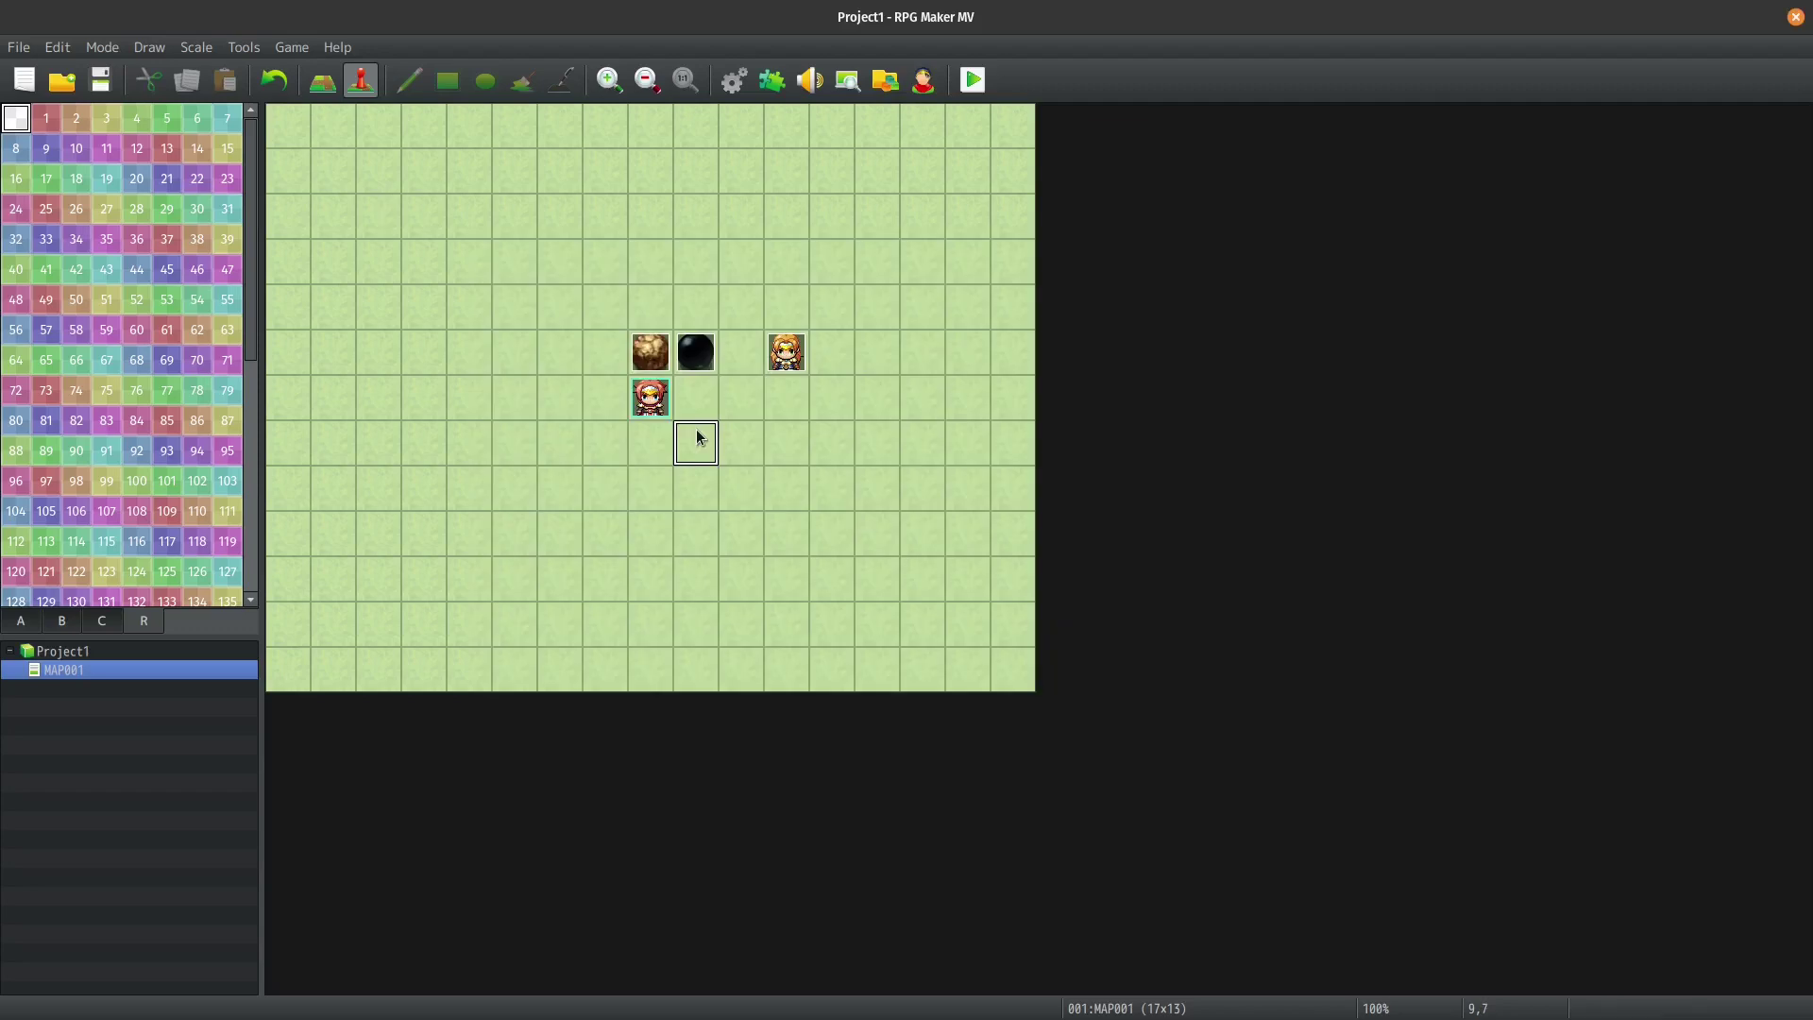
Switch to the RPG Maker MZ project and add the Lilac_ThrowableEvents plugin to its plugin list with status ON.
{"action": "key", "text": "super"}
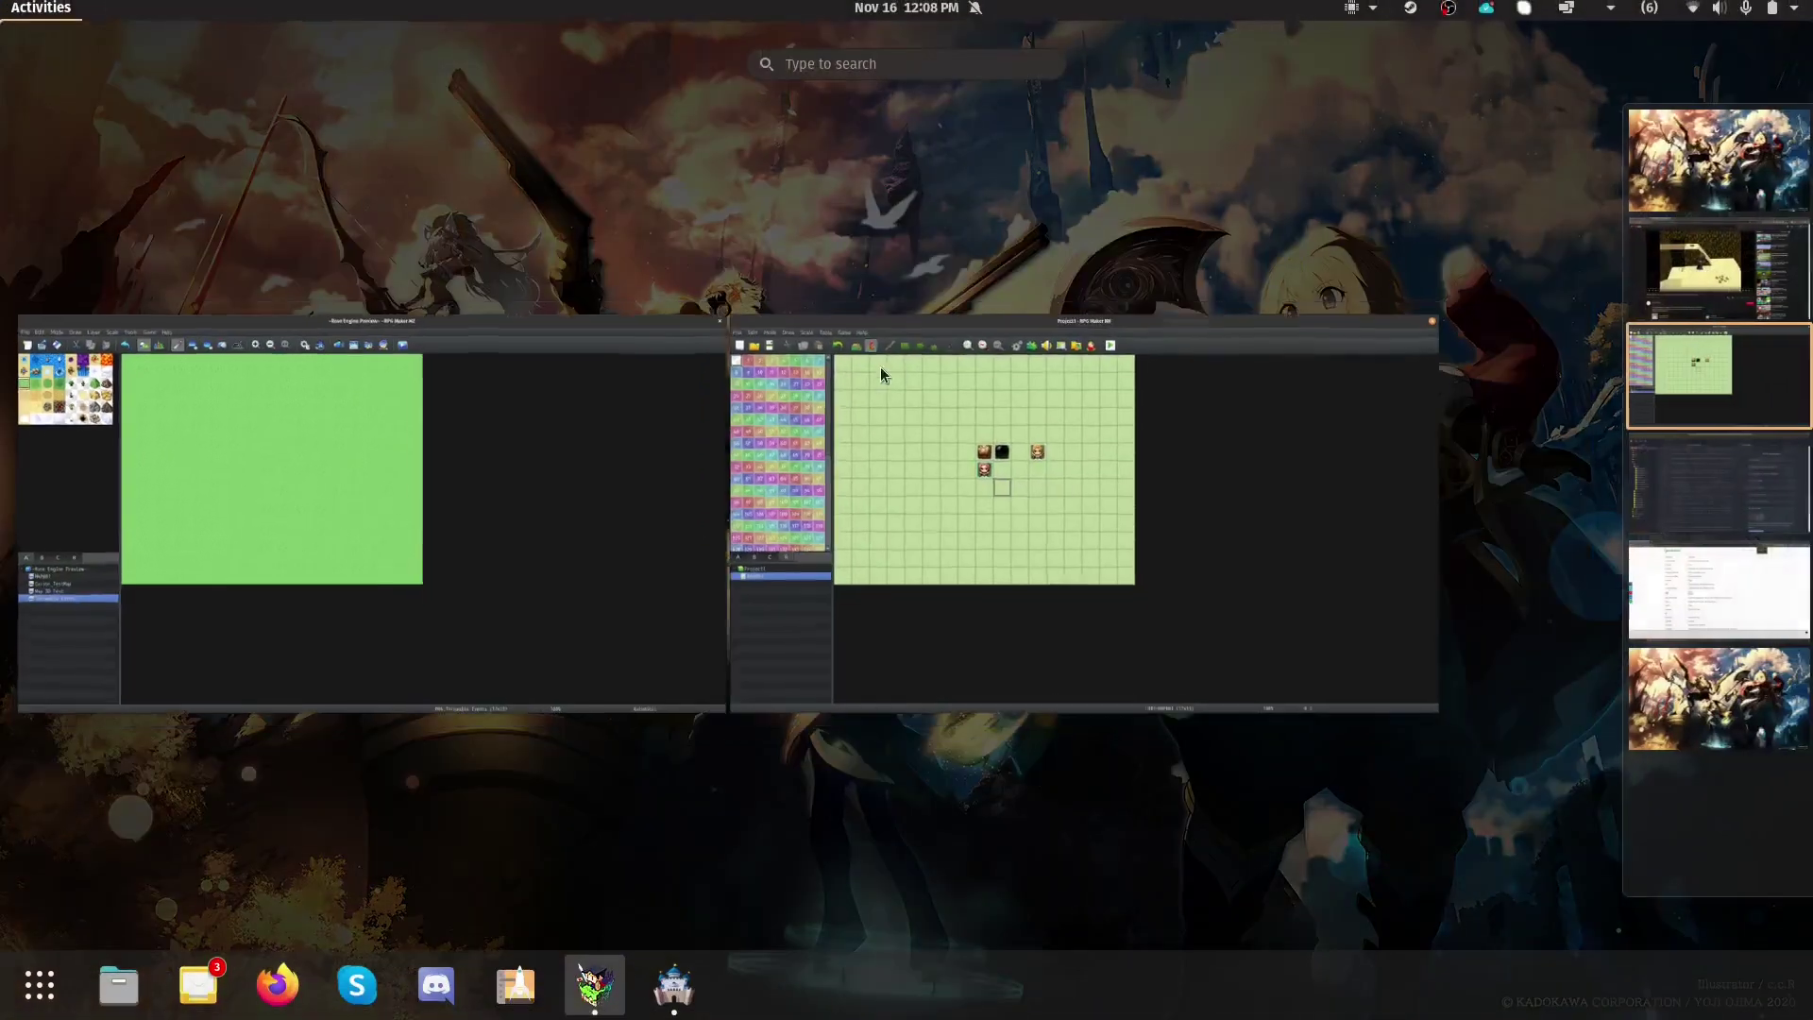
{"action": "left_click", "coordinate": [576, 442]}
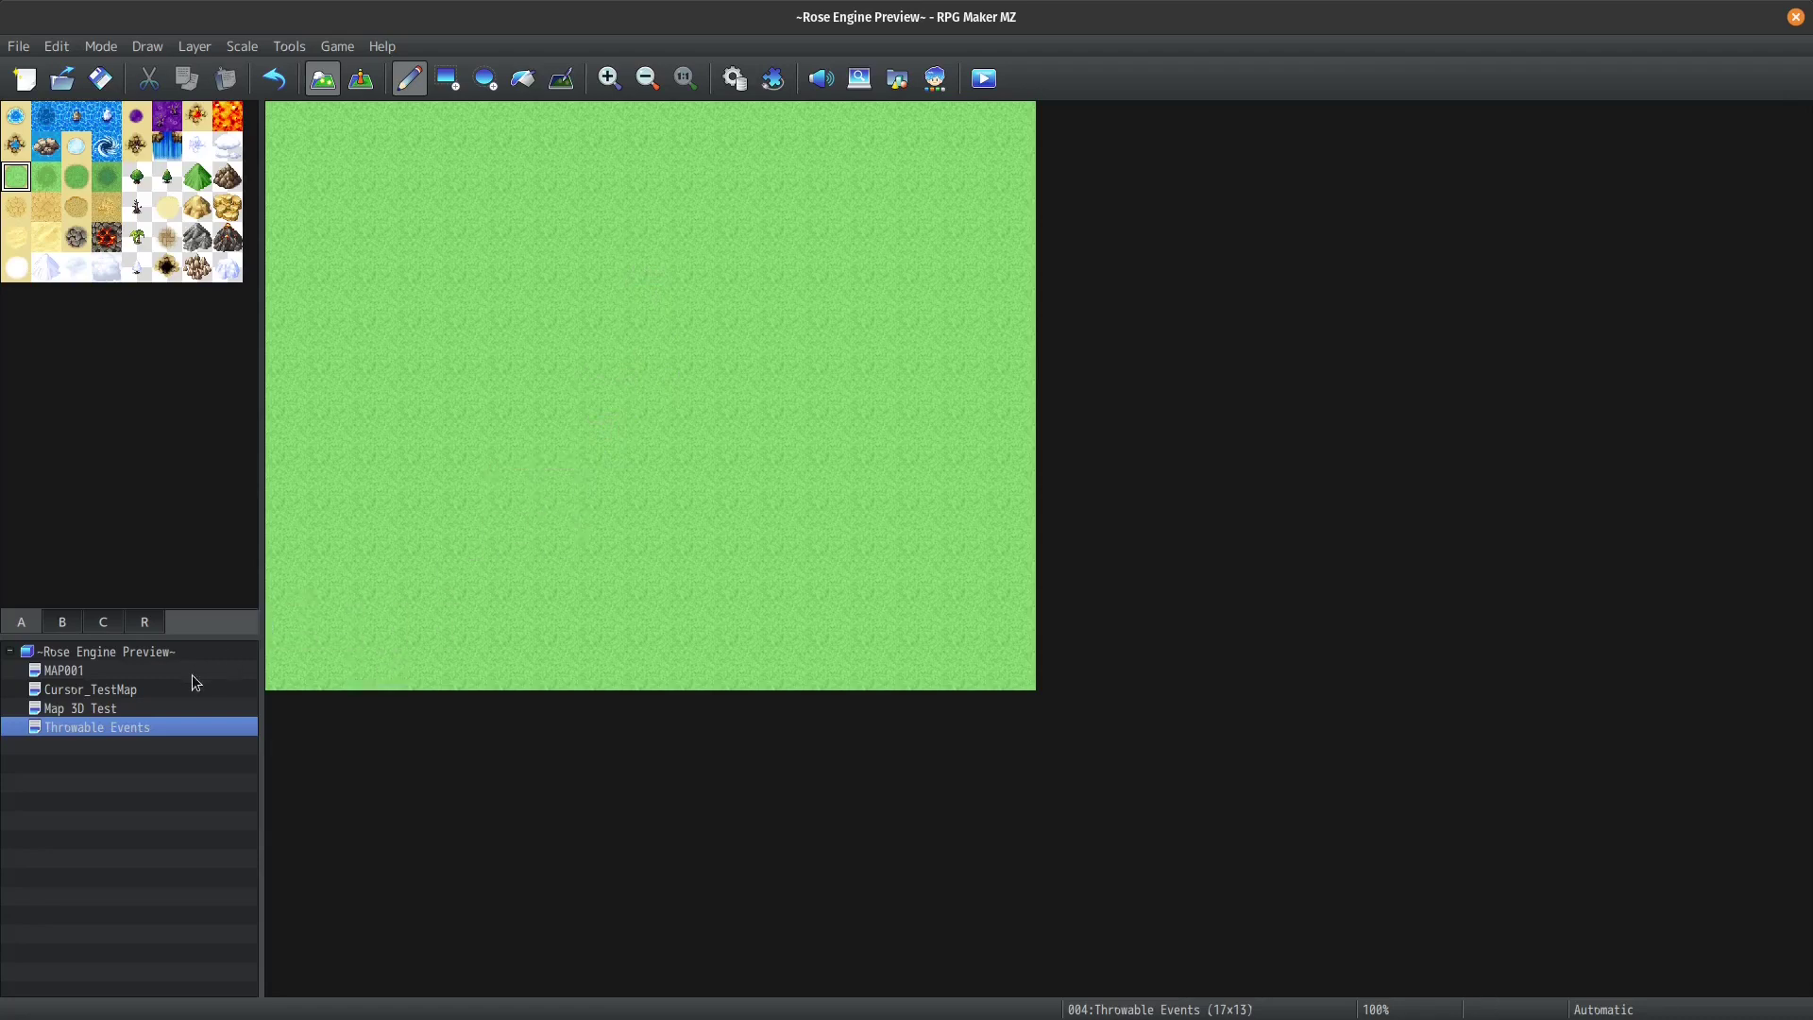
{"action": "left_click", "coordinate": [773, 80]}
{"action": "double_click", "coordinate": [626, 414]}
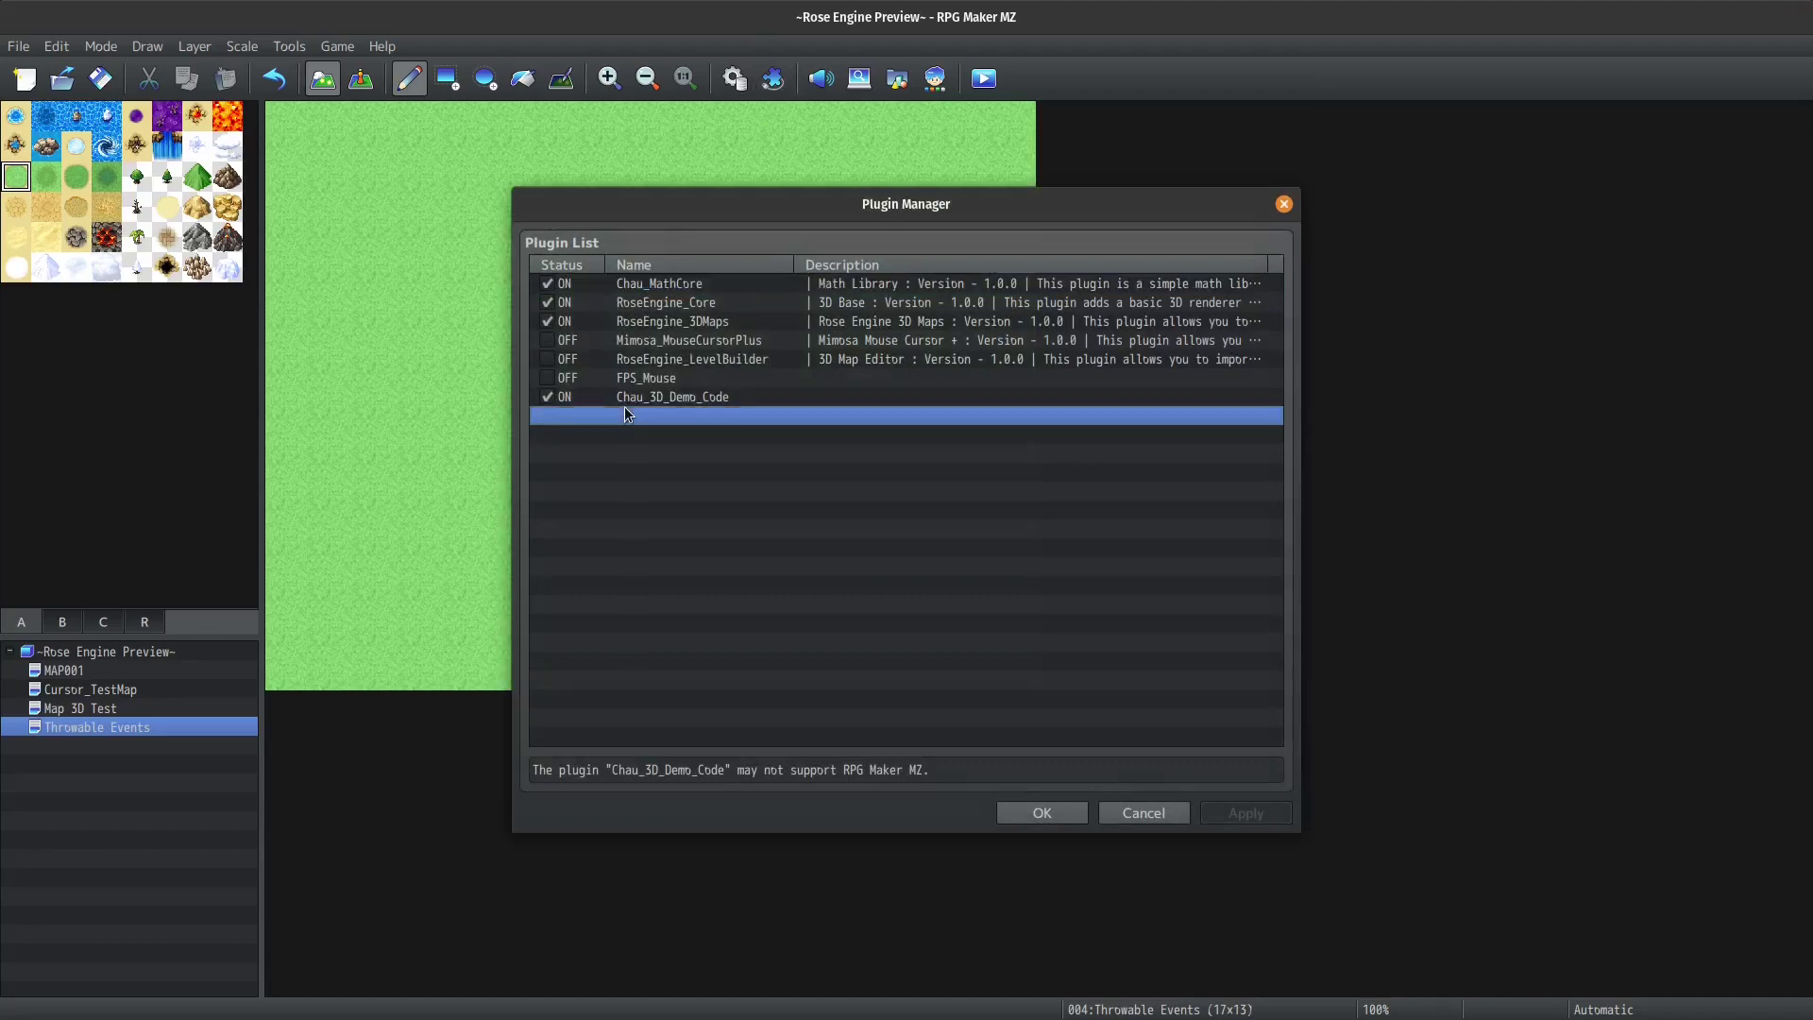
{"action": "left_click", "coordinate": [559, 285]}
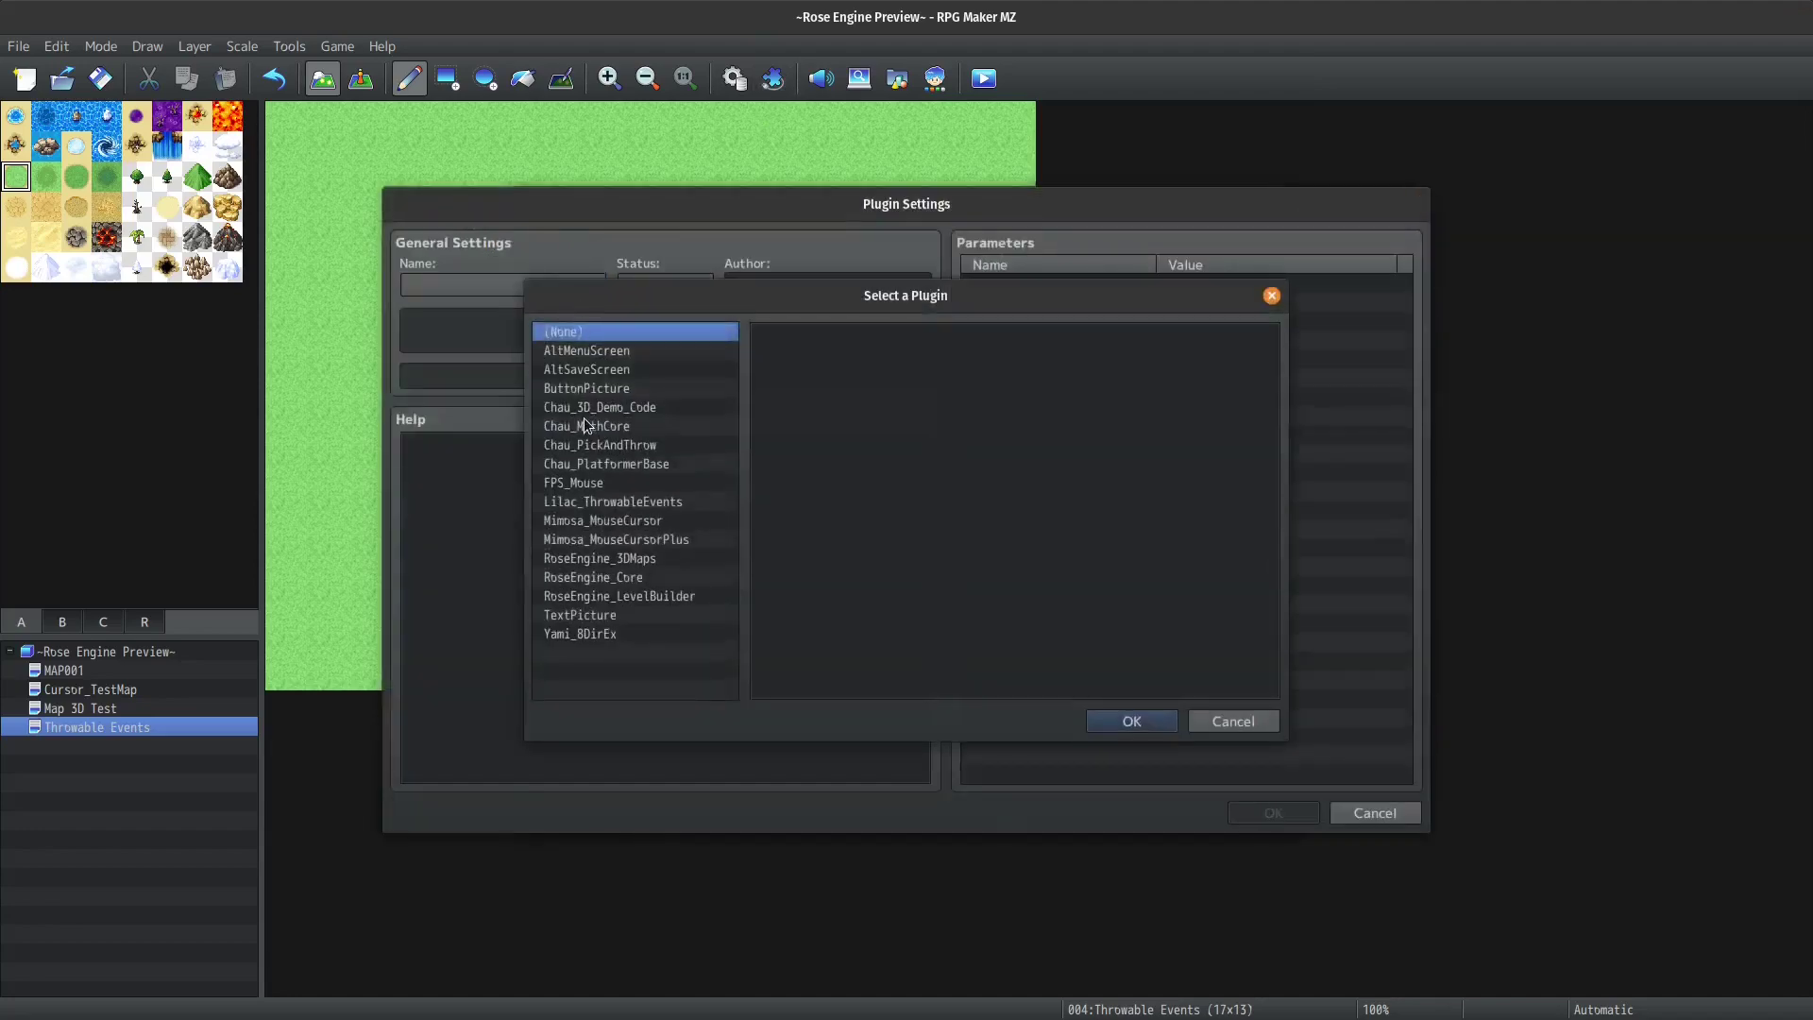
{"action": "double_click", "coordinate": [572, 501]}
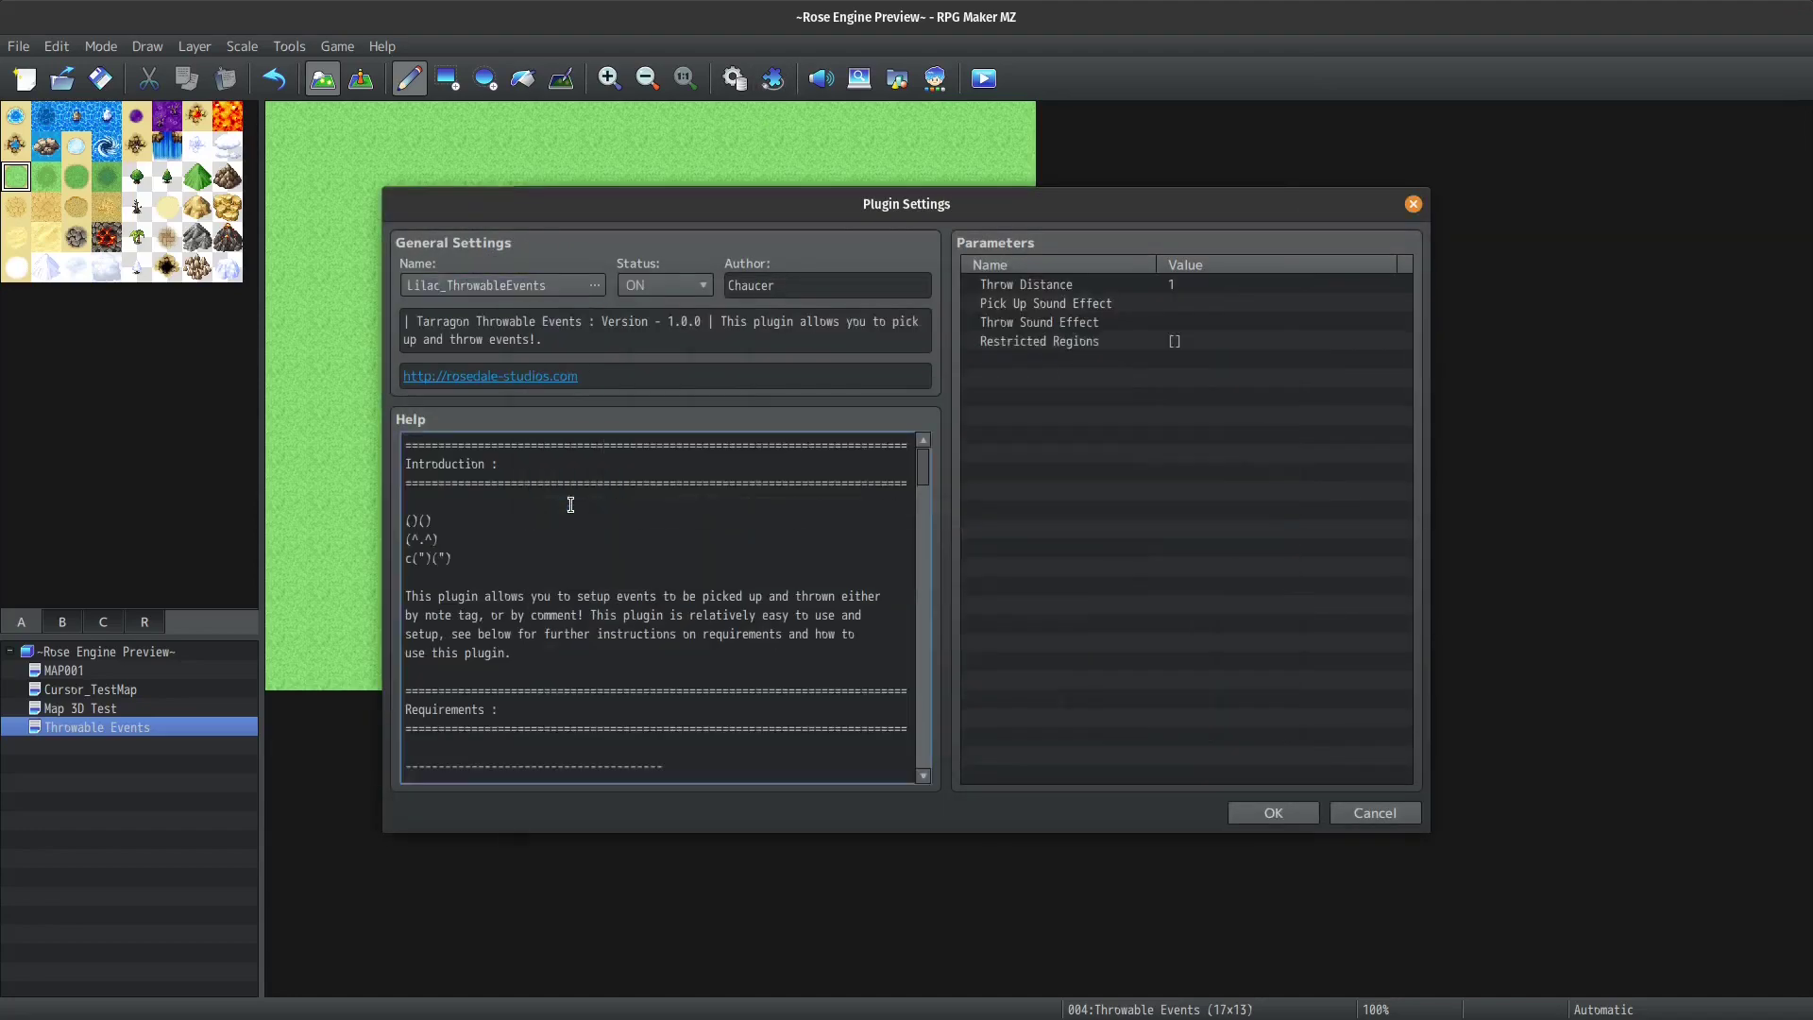
{"action": "left_click", "coordinate": [1284, 819]}
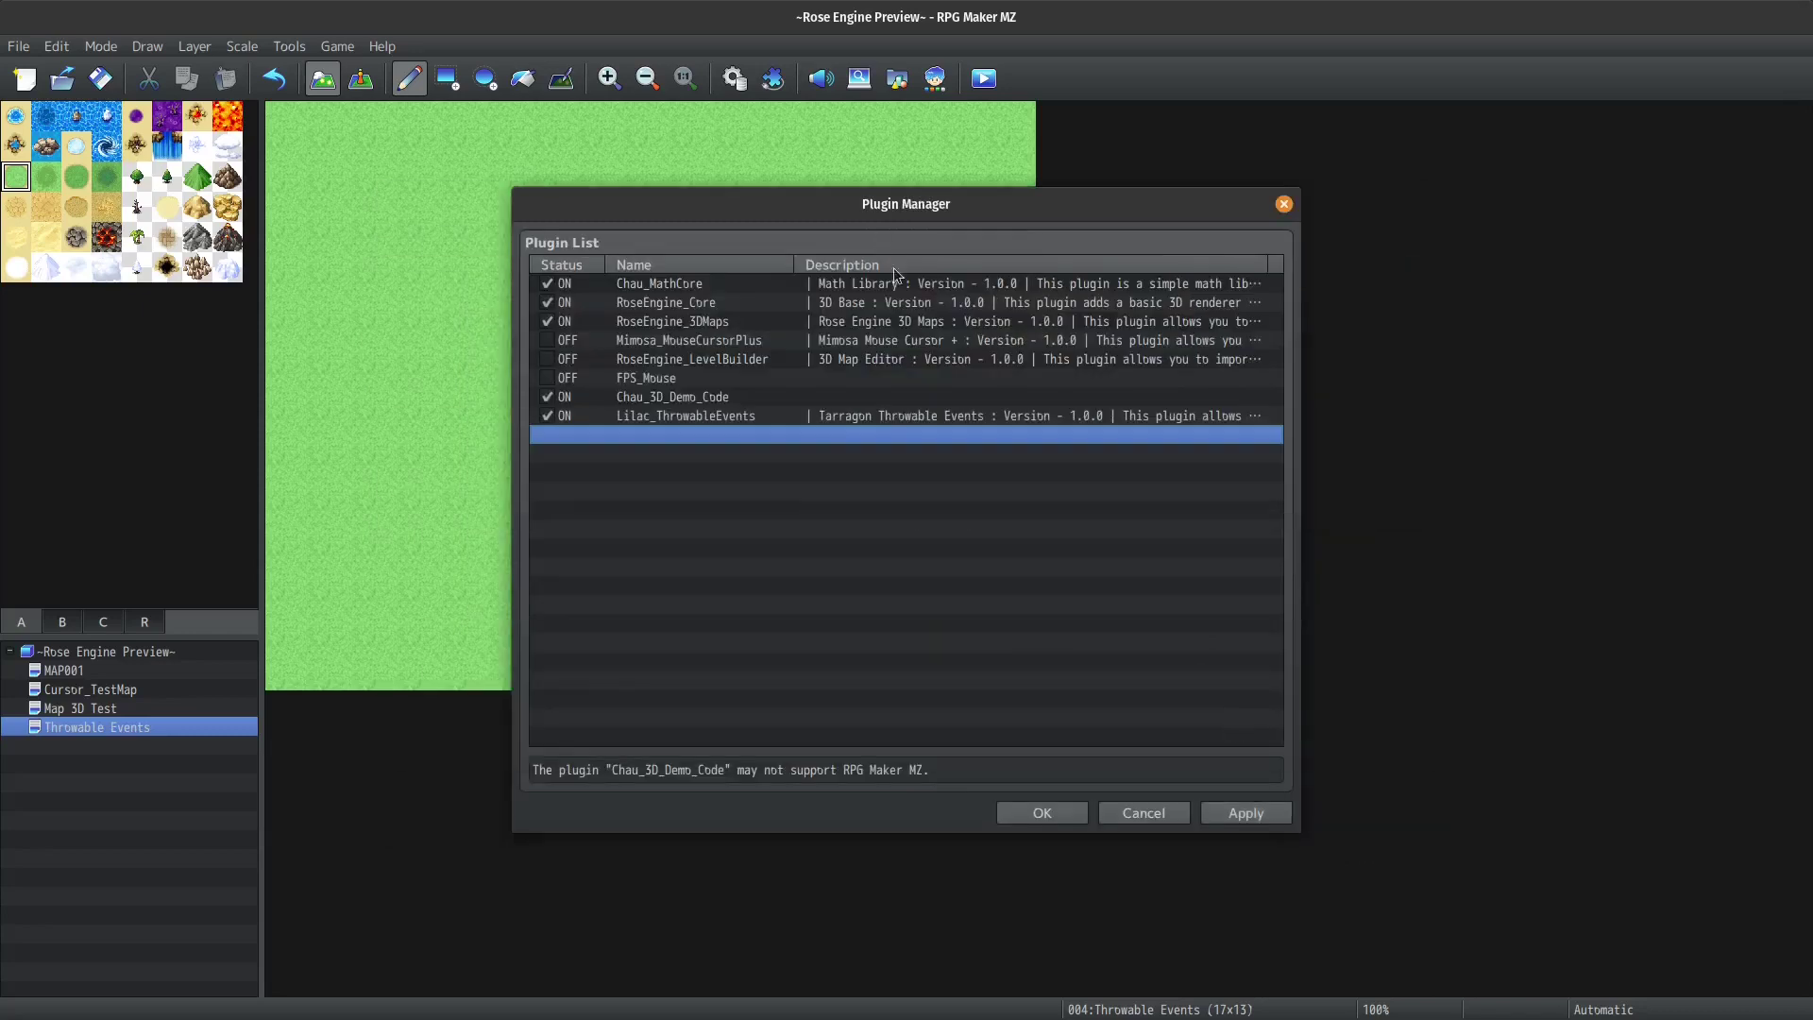
{"action": "left_click", "coordinate": [1228, 813]}
{"action": "left_click", "coordinate": [1040, 814]}
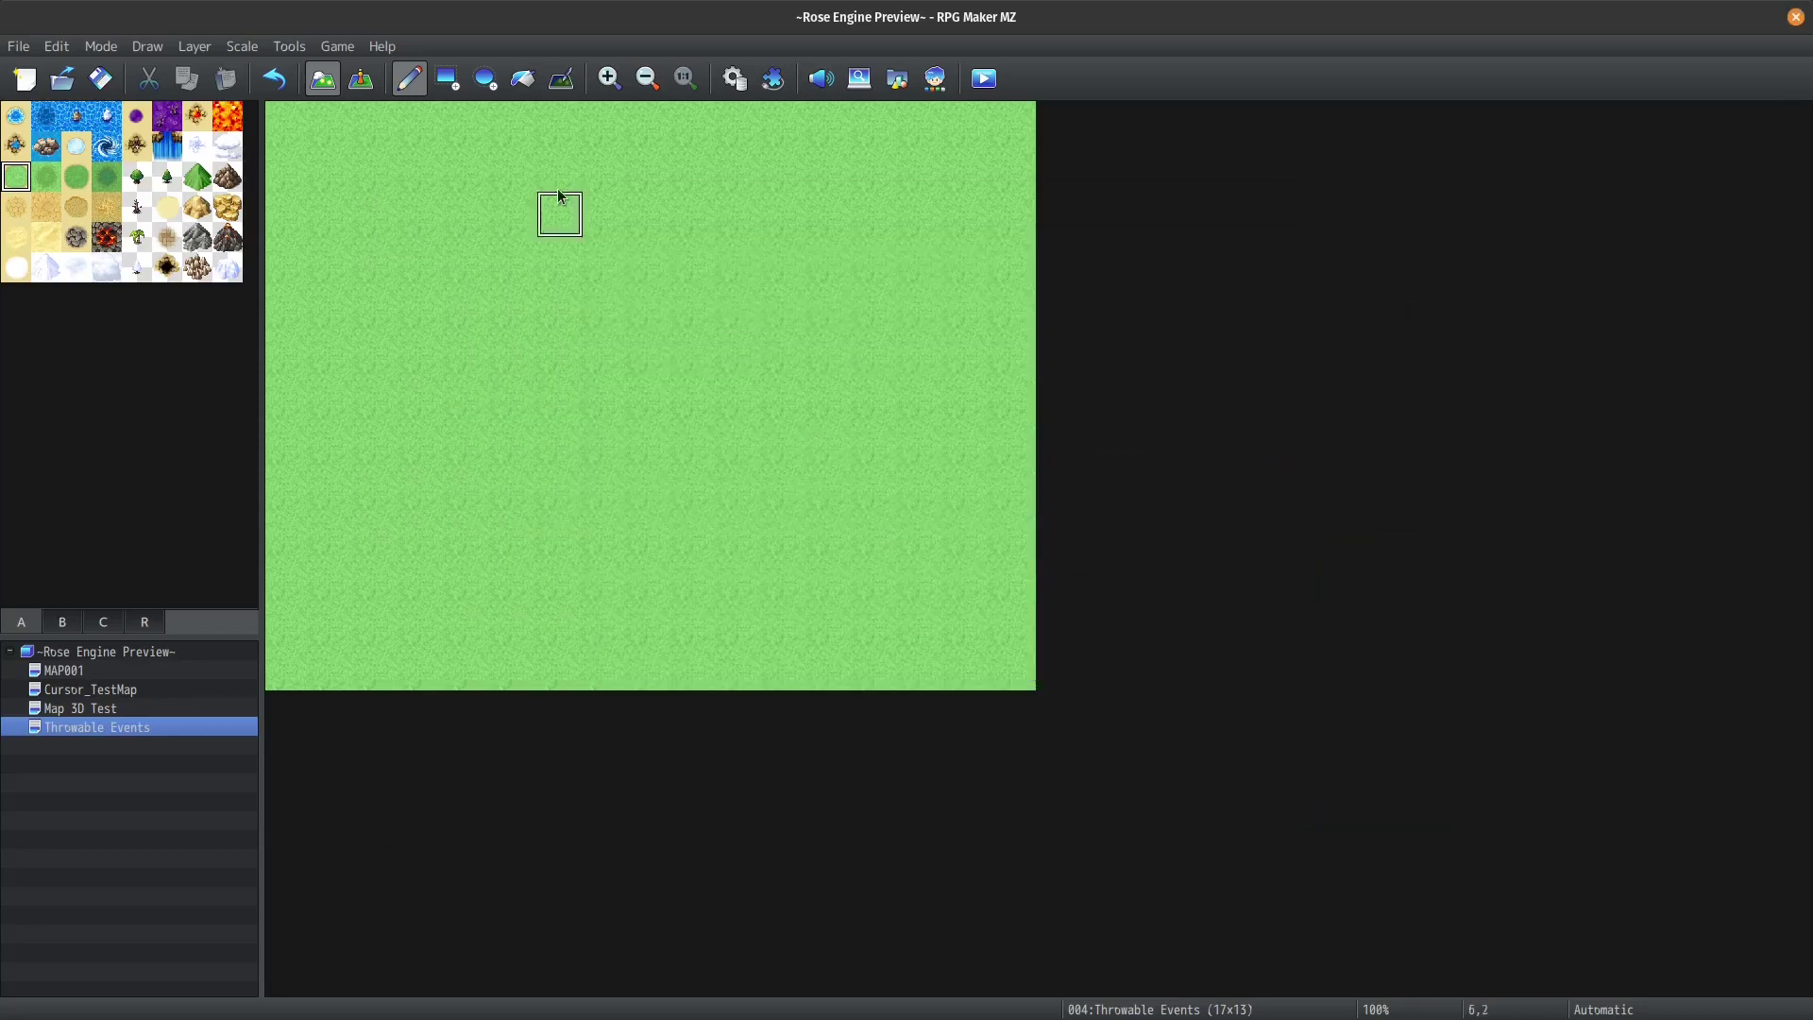
Create a new event near the middle of the Throwable Events map and give it the brown boulder image from !Other1.
{"action": "left_click", "coordinate": [359, 78]}
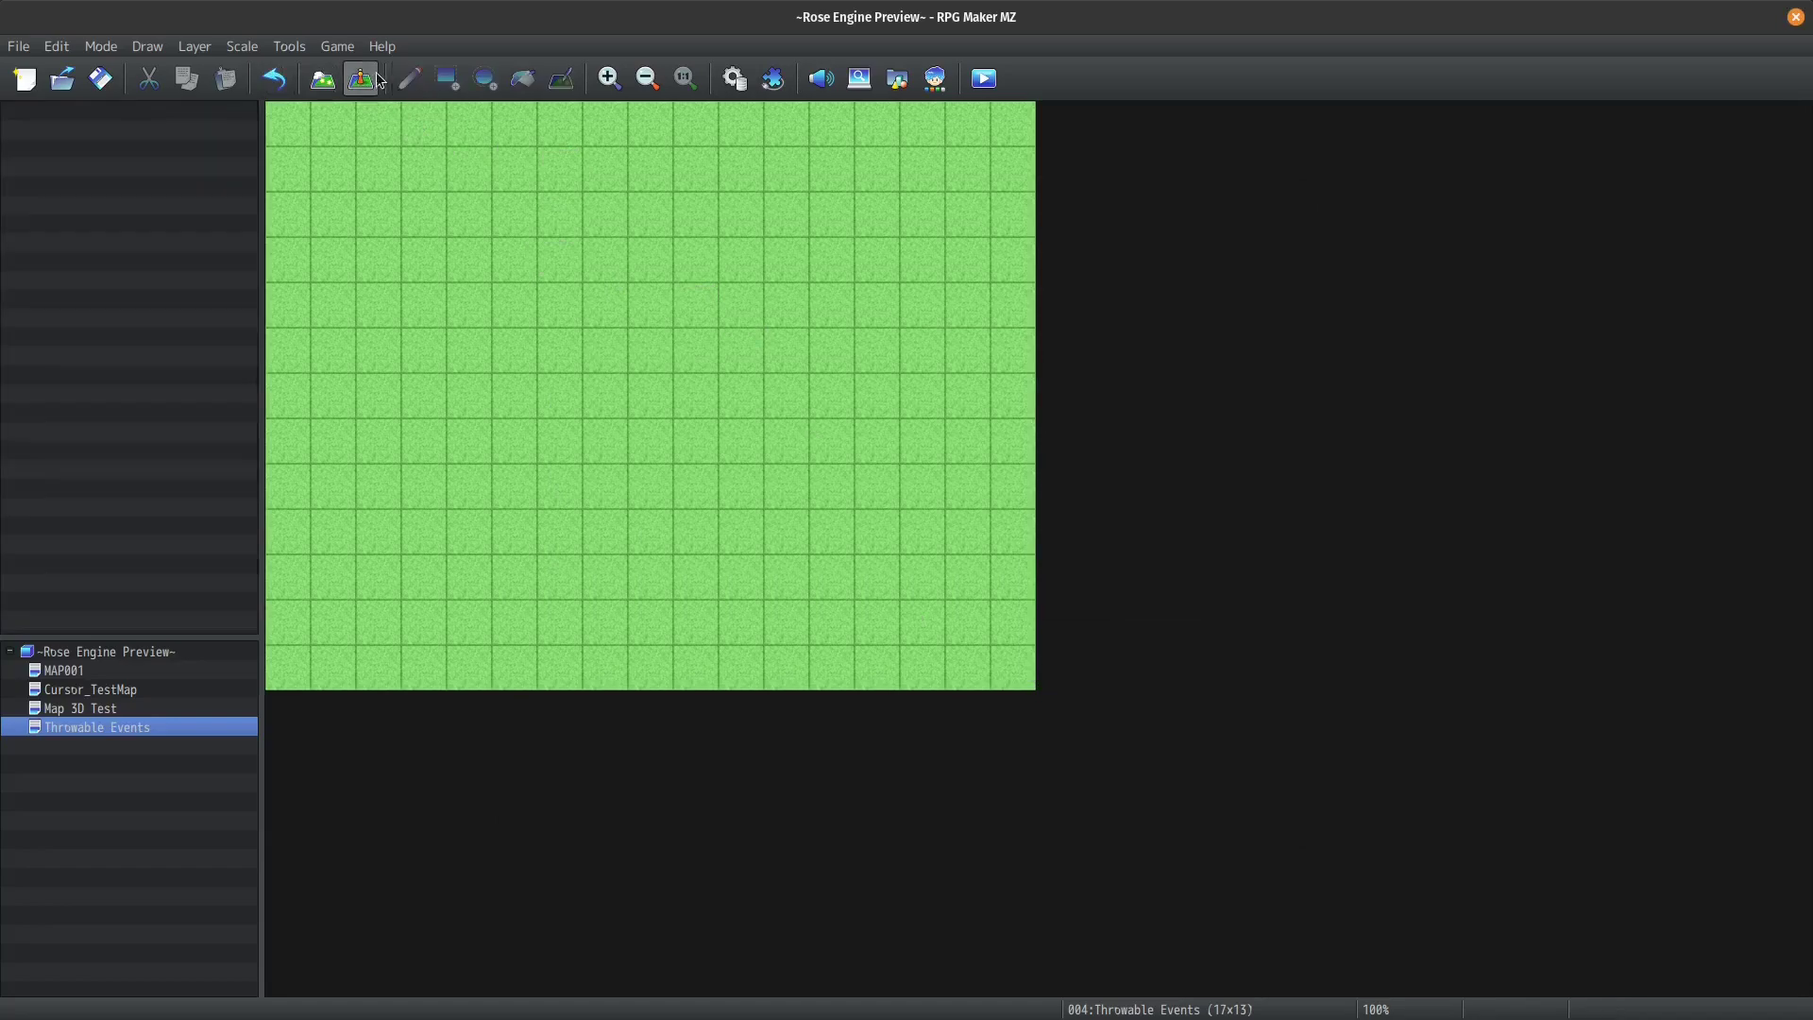
{"action": "left_click", "coordinate": [711, 382]}
{"action": "double_click", "coordinate": [700, 393]}
{"action": "double_click", "coordinate": [474, 628]}
{"action": "scroll", "coordinate": [721, 558], "scroll_direction": "down", "scroll_amount": 5}
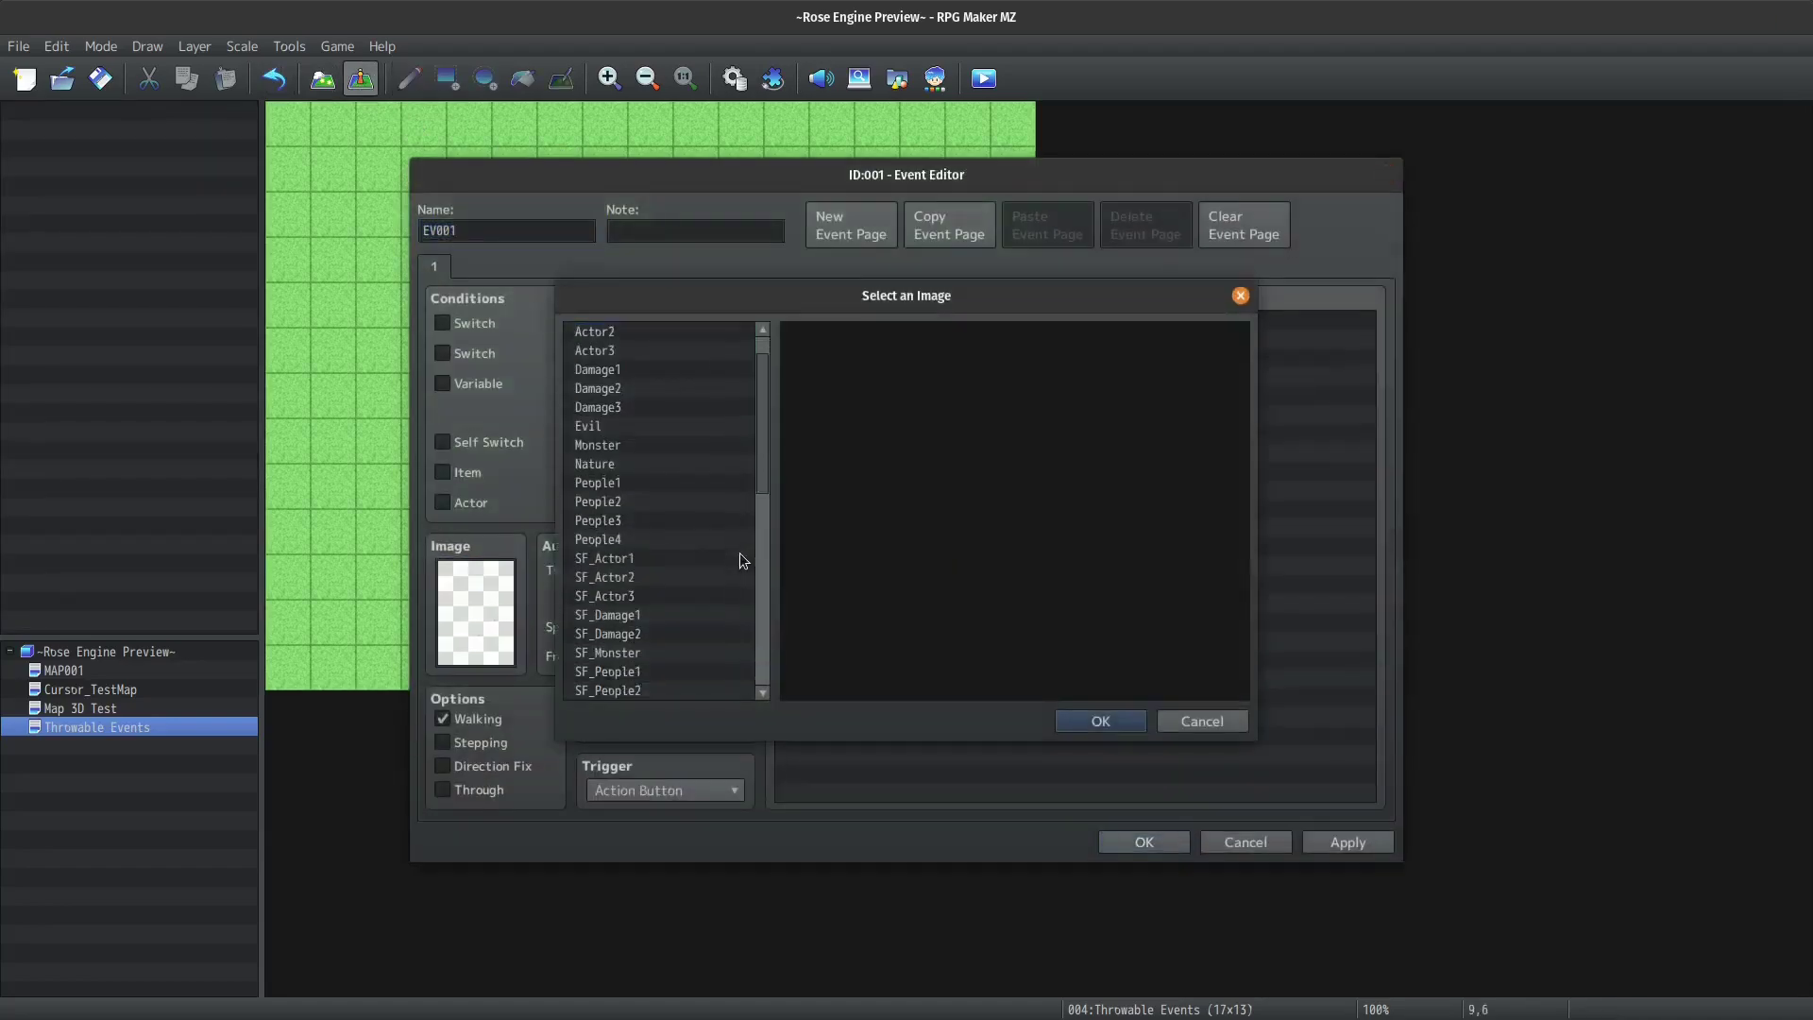
{"action": "scroll", "coordinate": [704, 569], "scroll_direction": "down", "scroll_amount": 2}
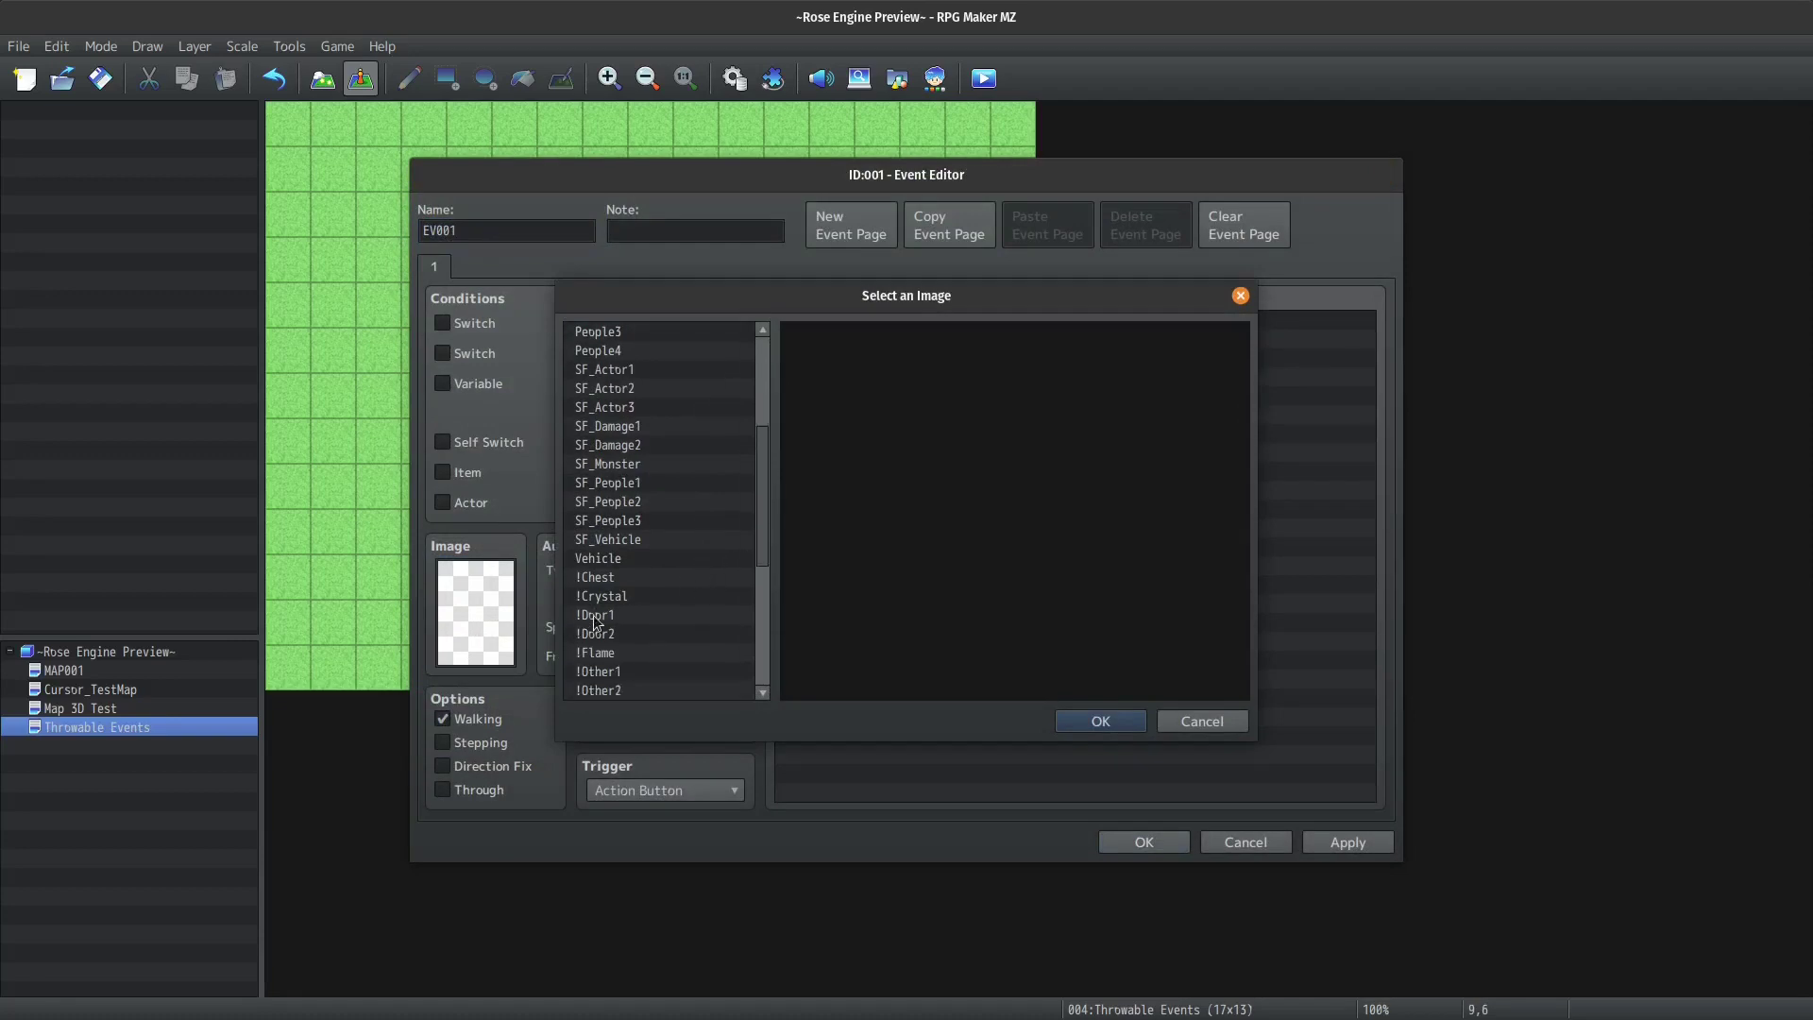
{"action": "left_click", "coordinate": [607, 680]}
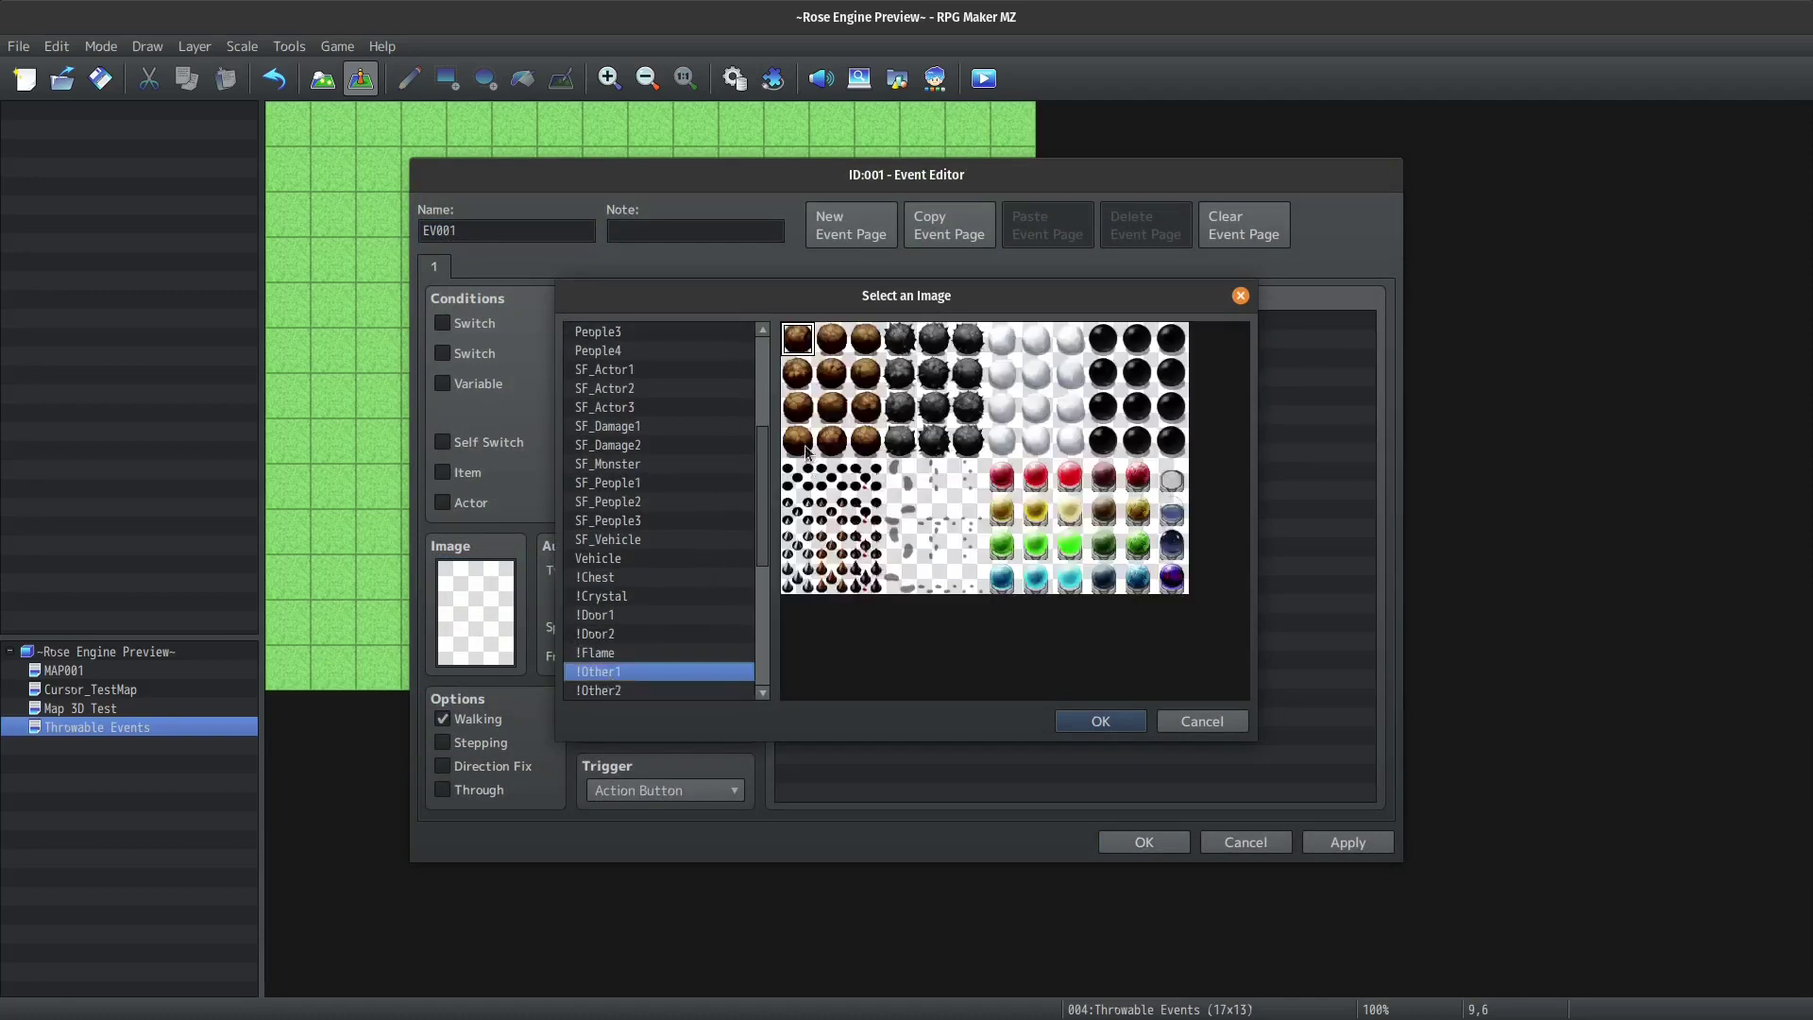
{"action": "double_click", "coordinate": [832, 336]}
Start a plugin command in the event's contents and choose Lilac_ThrowableEvents as its plugin.
{"action": "double_click", "coordinate": [1003, 455]}
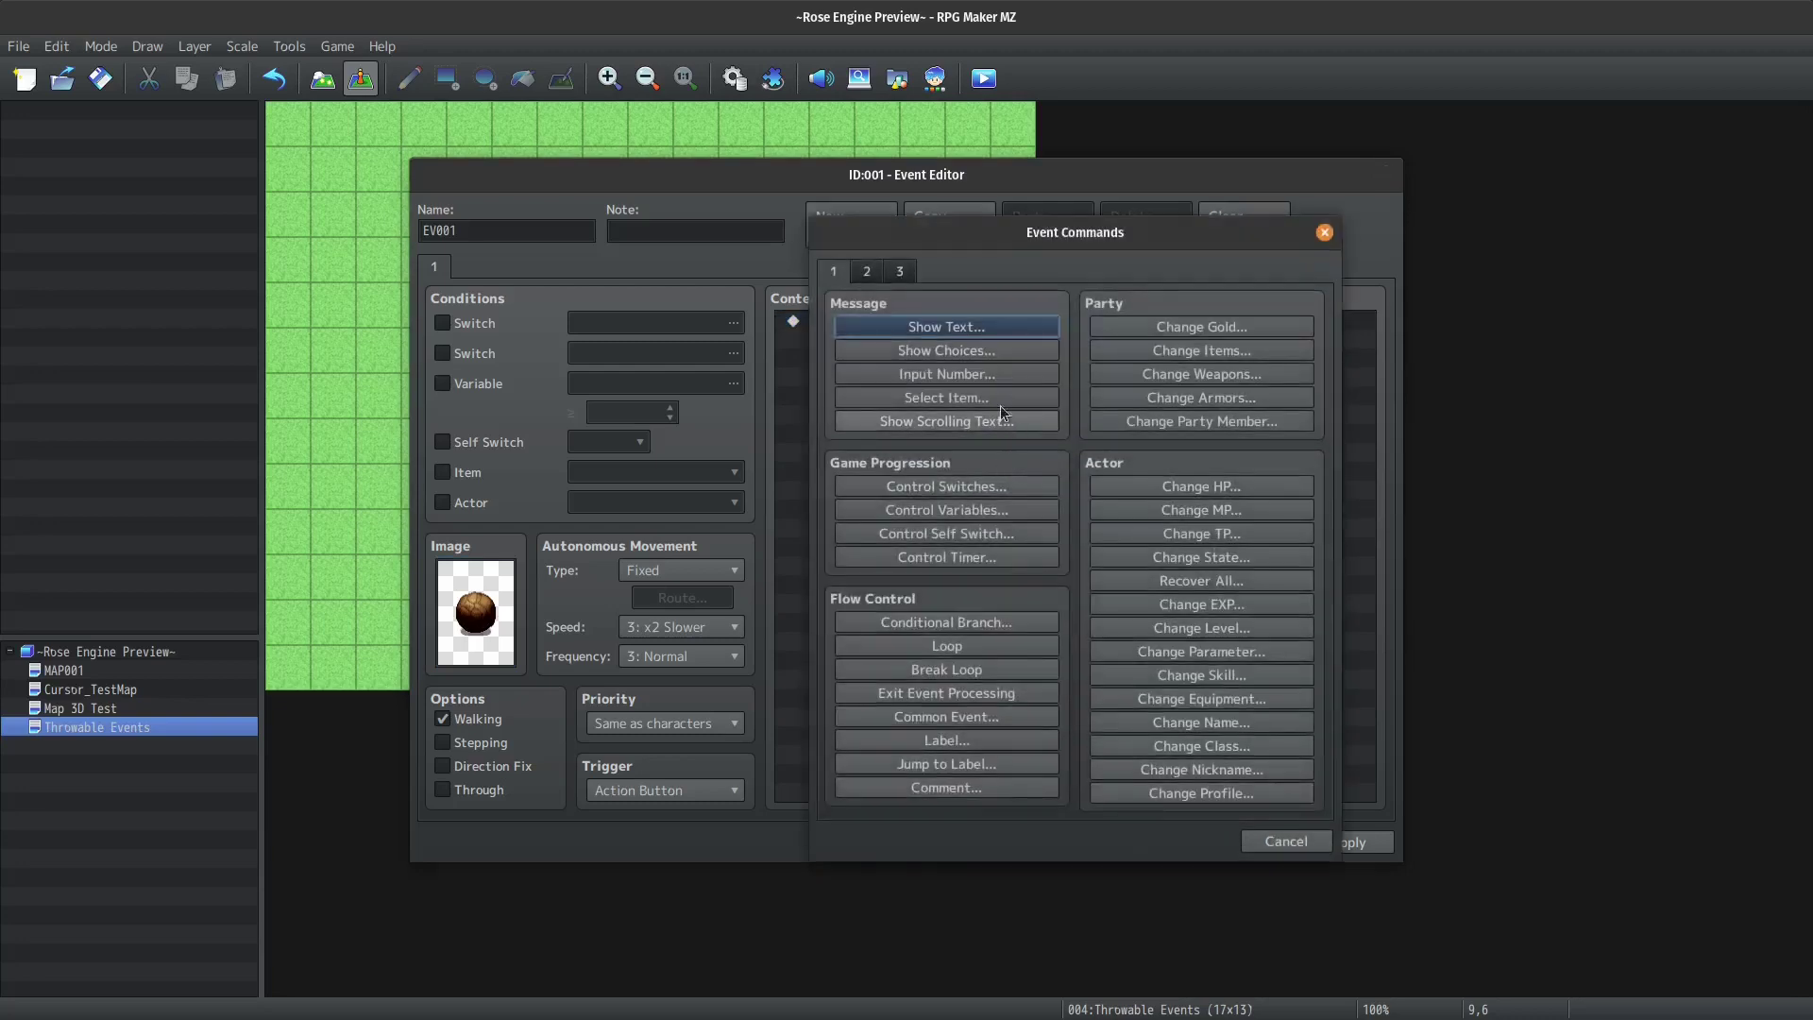
{"action": "left_click", "coordinate": [897, 273]}
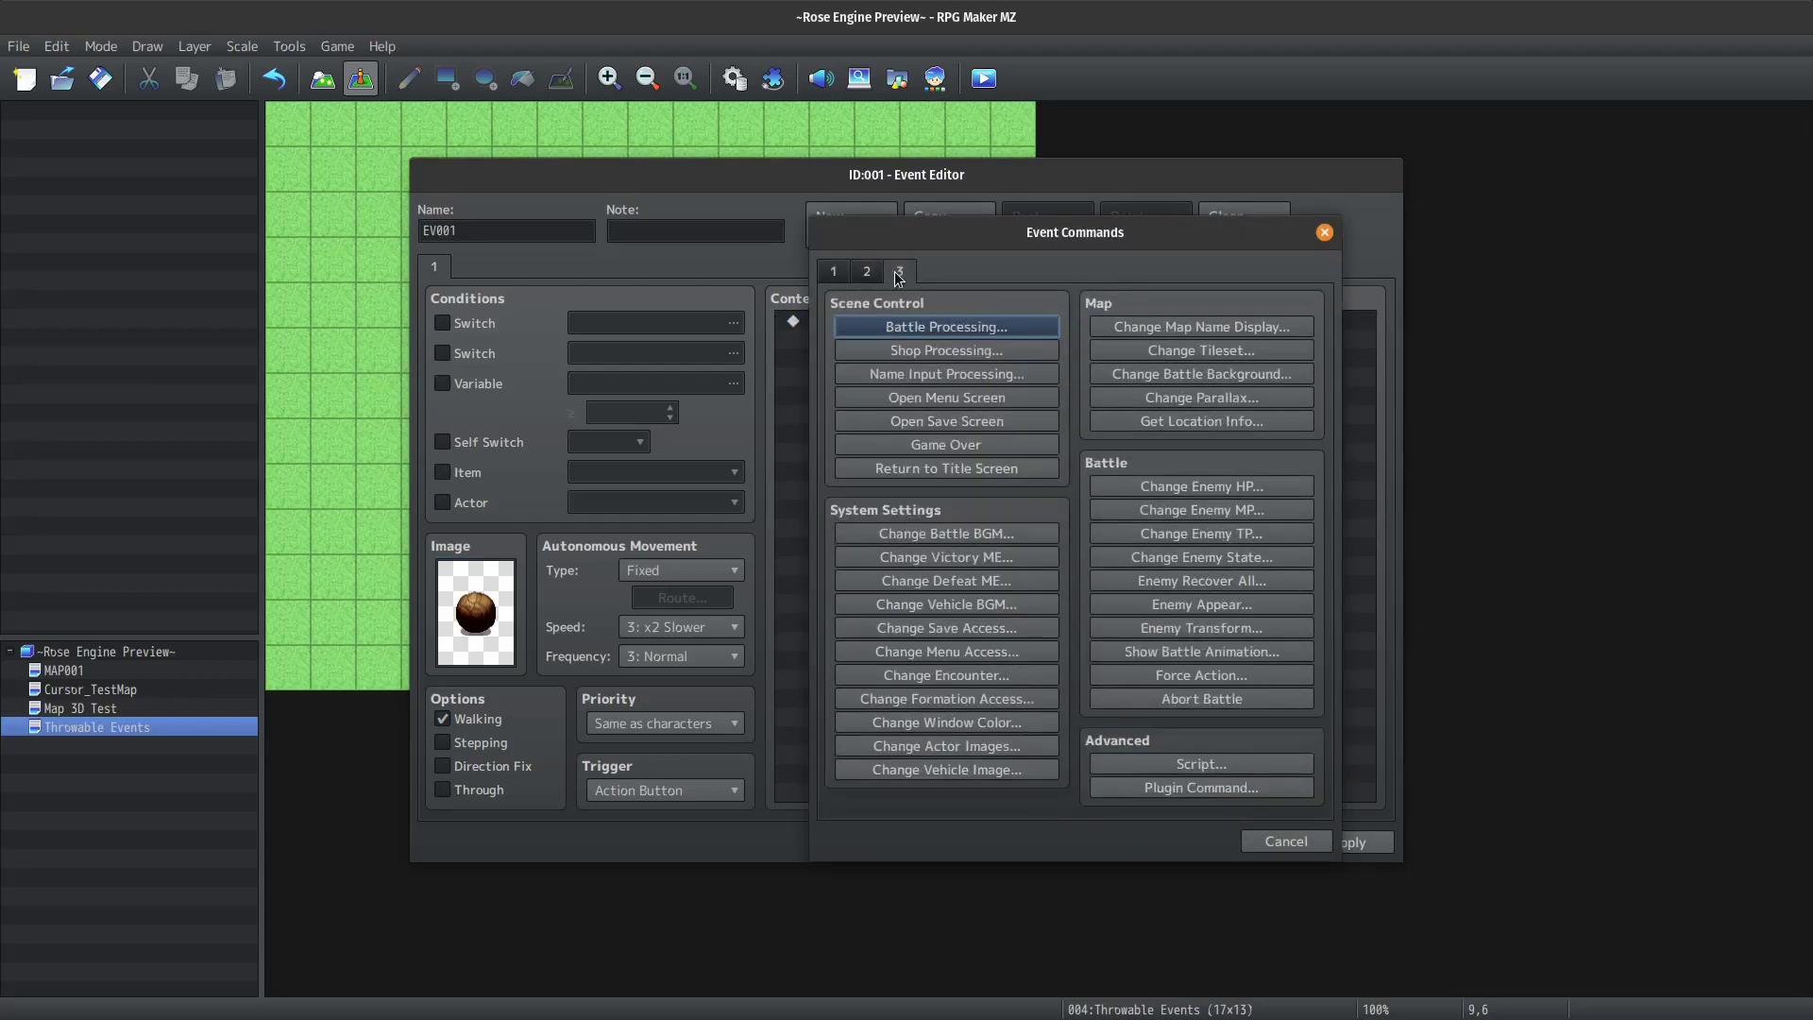
{"action": "left_click", "coordinate": [1191, 789]}
{"action": "double_click", "coordinate": [986, 390]}
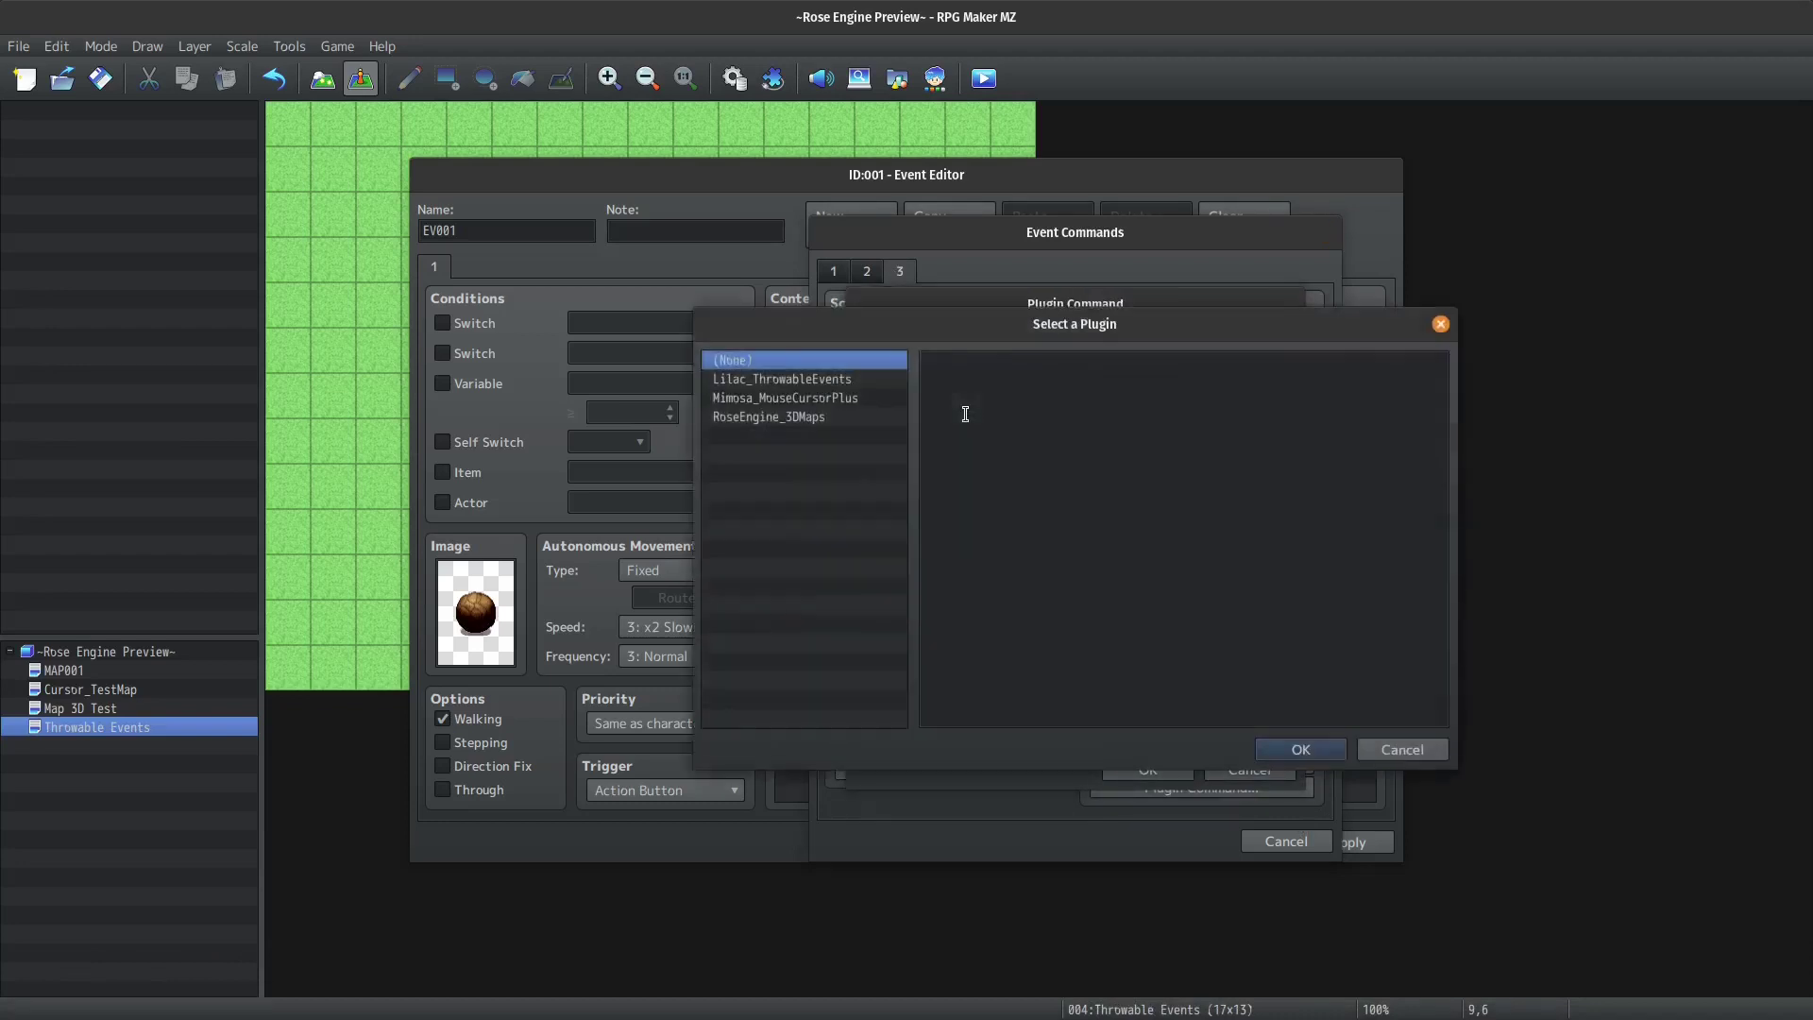
{"action": "double_click", "coordinate": [782, 378]}
Examine the Set Throw Distance command and its Distance argument.
{"action": "left_click", "coordinate": [1142, 388]}
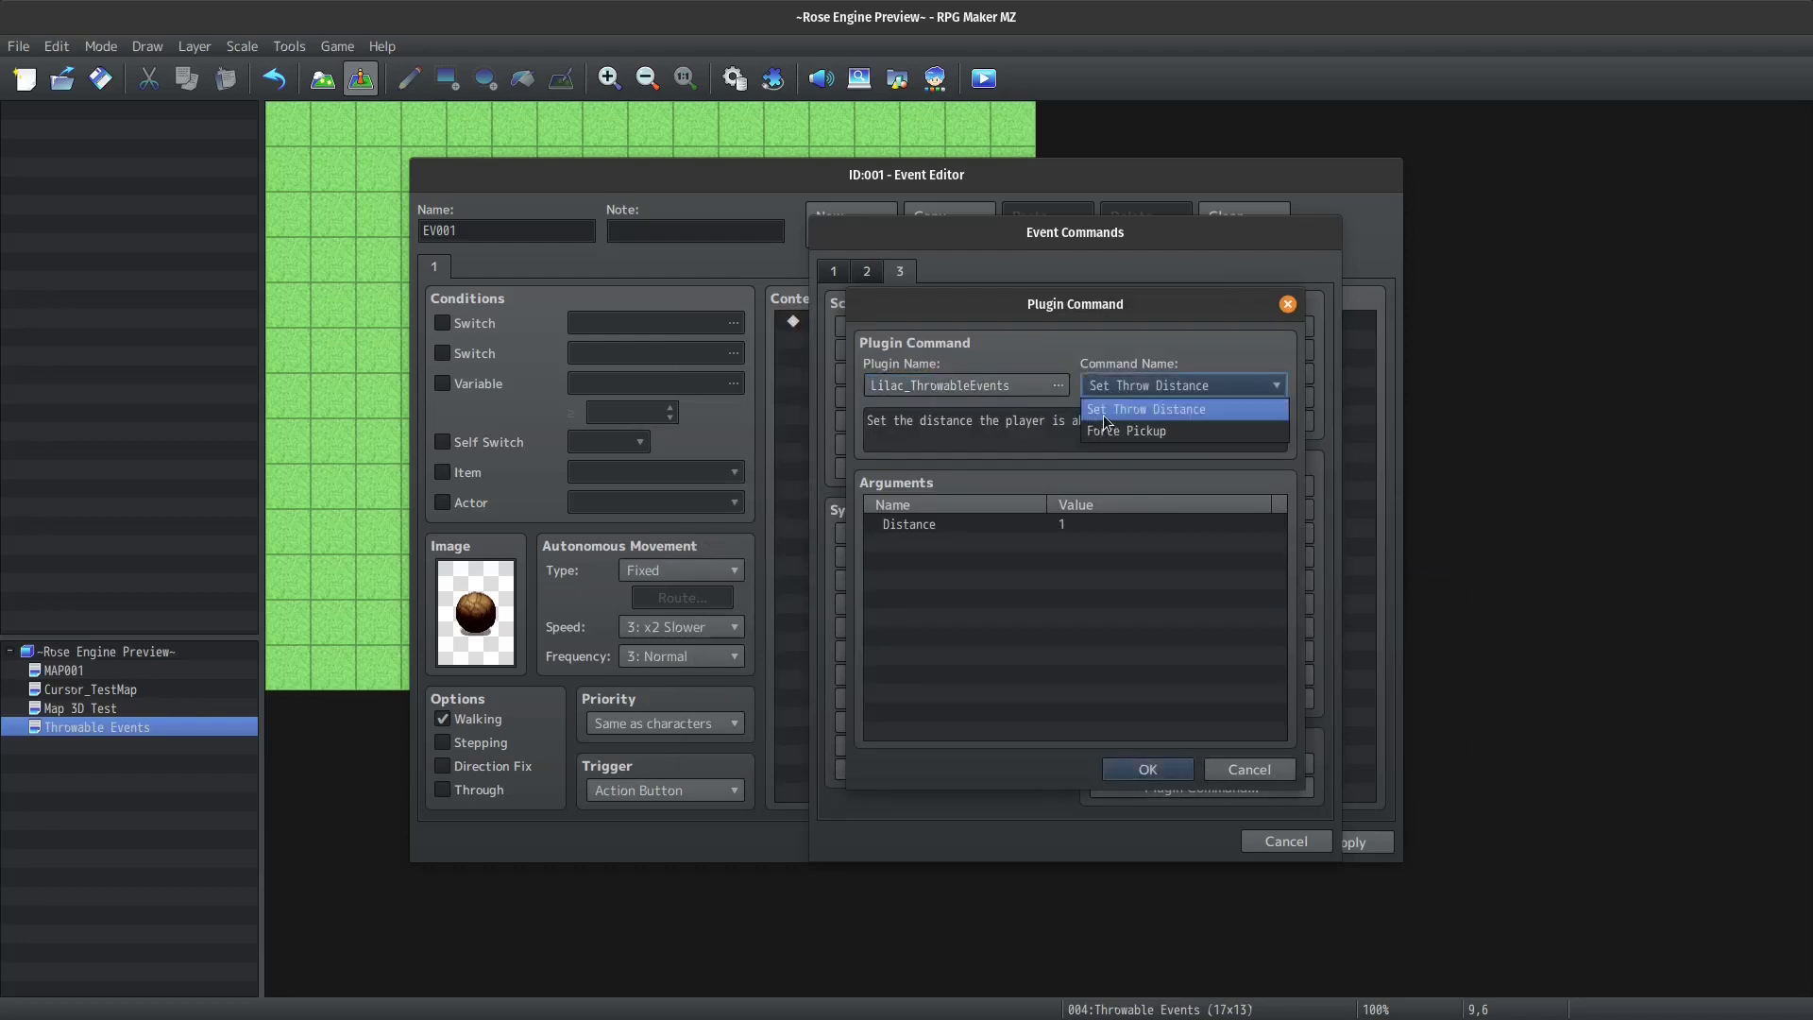
{"action": "left_click", "coordinate": [1105, 419]}
{"action": "double_click", "coordinate": [1092, 529]}
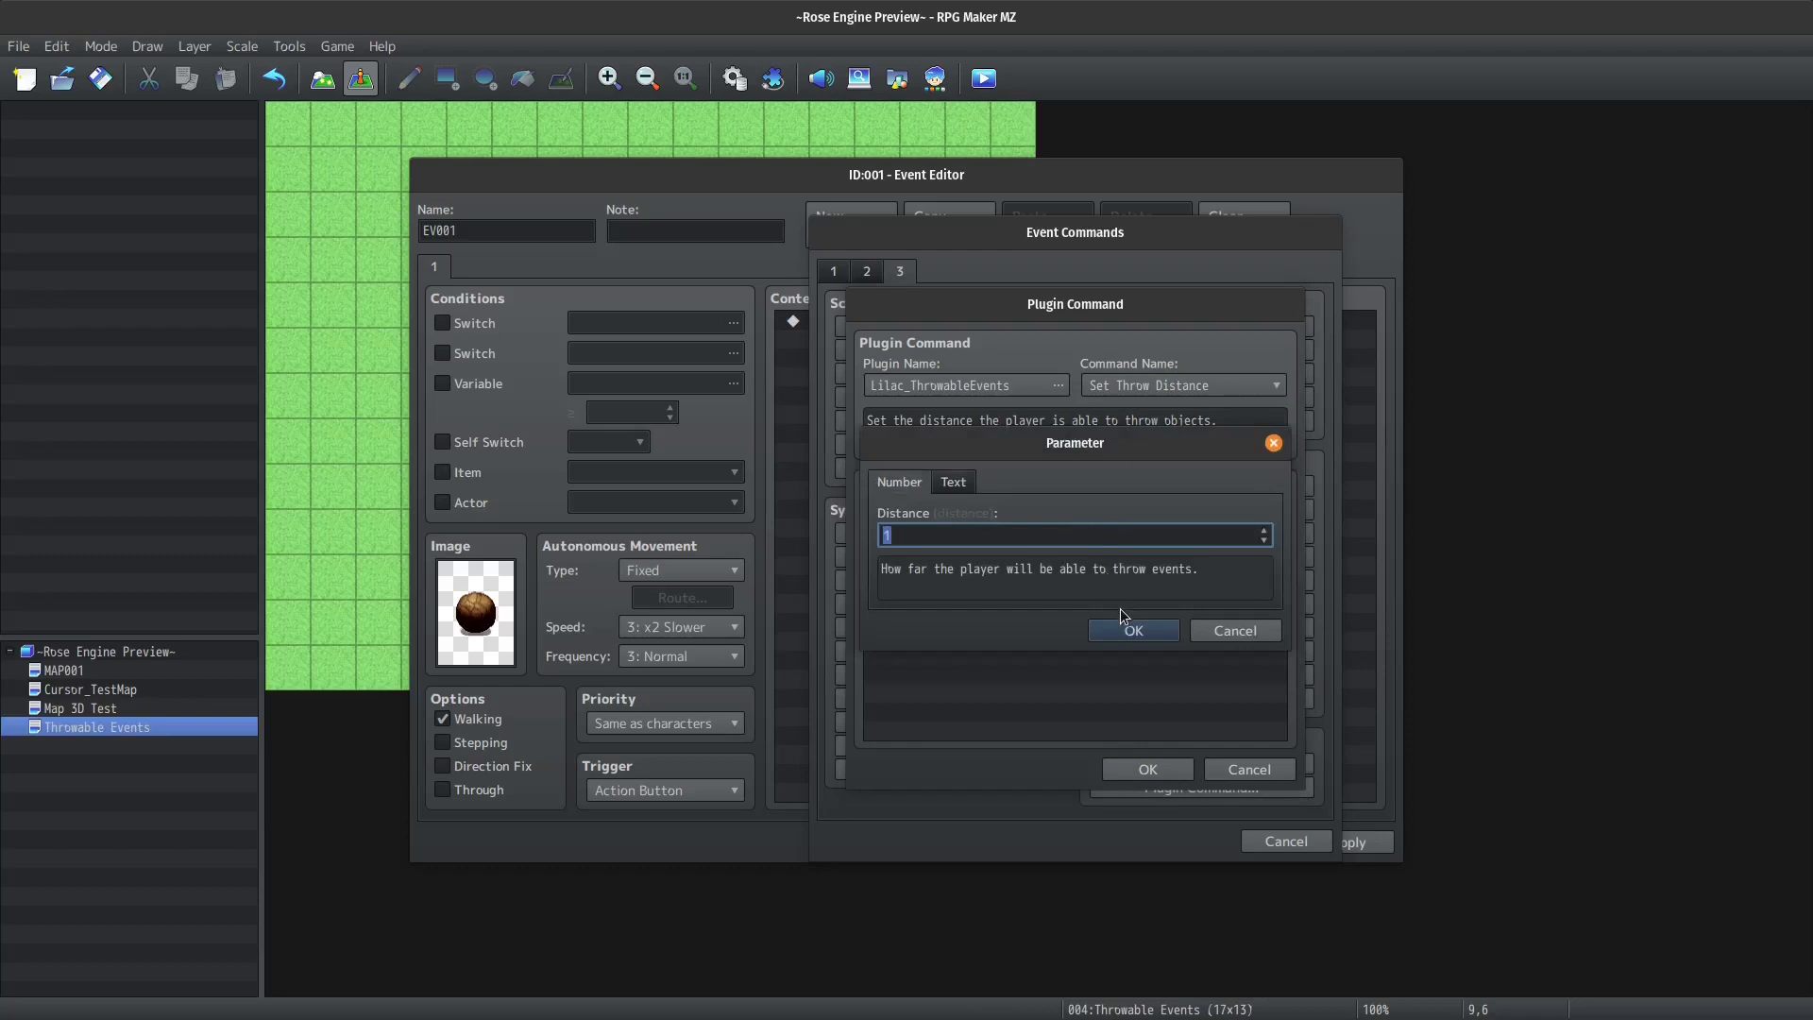
{"action": "left_click", "coordinate": [1136, 629]}
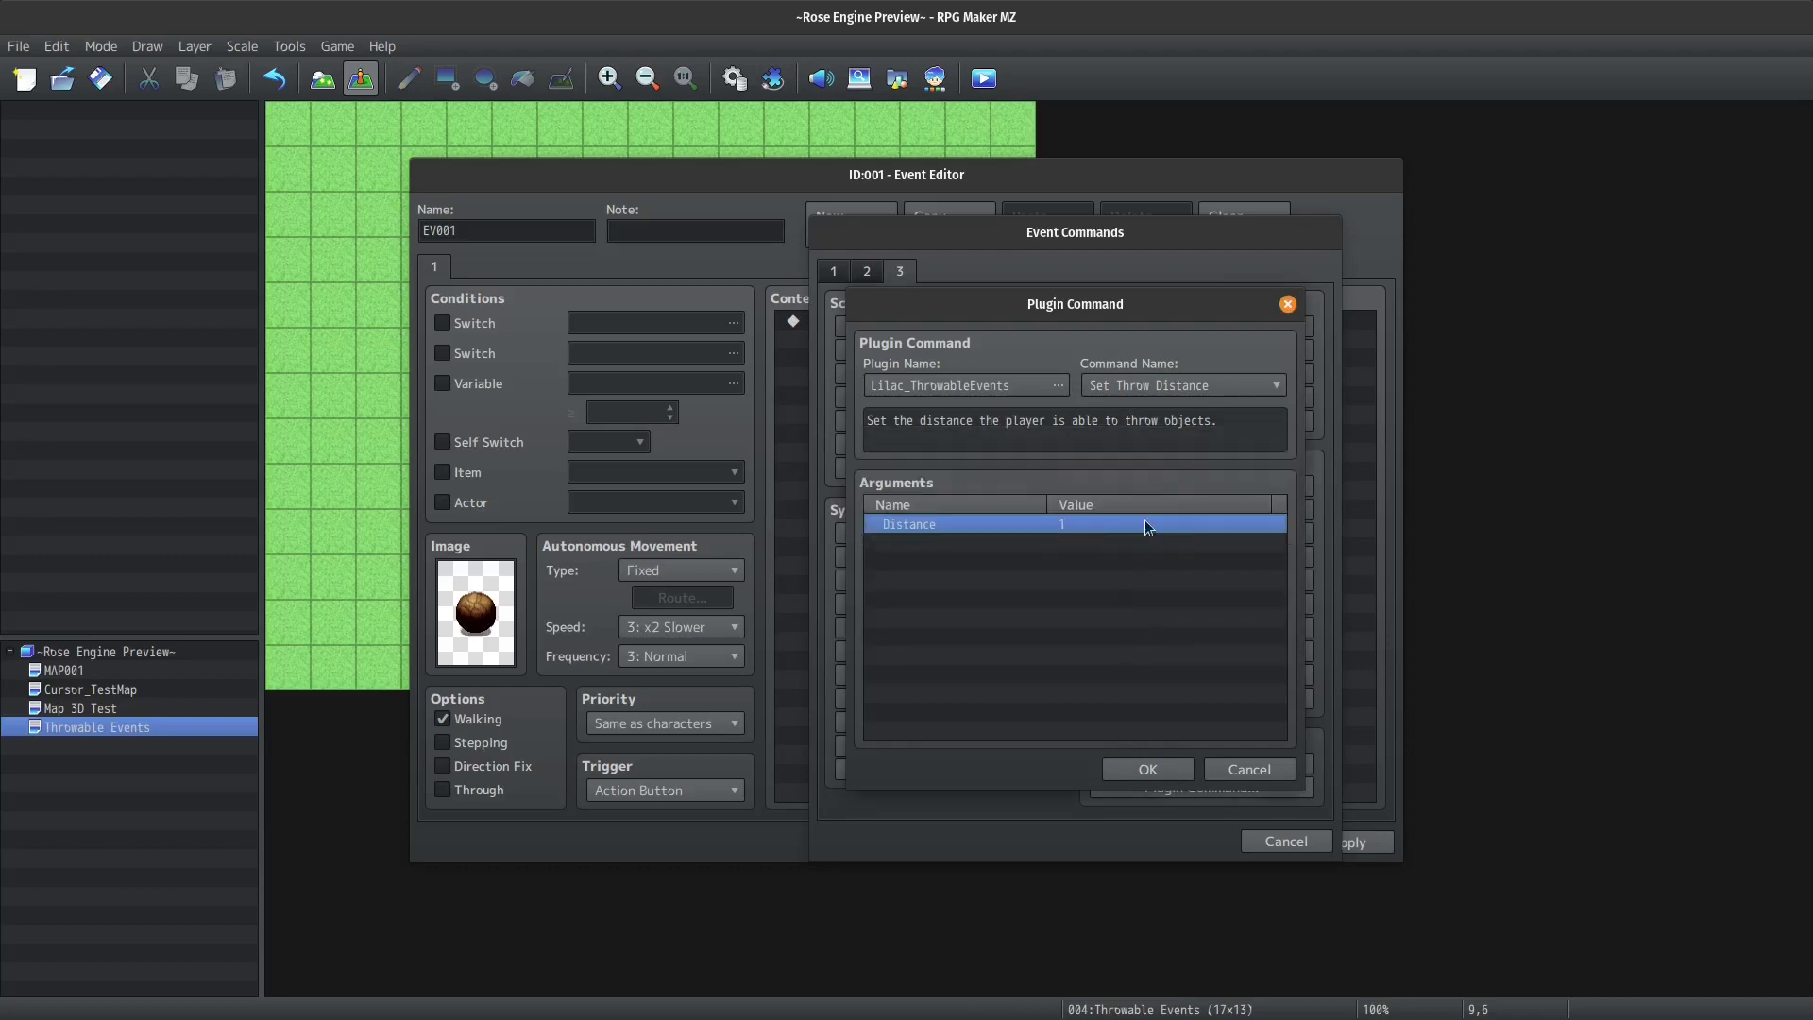
Change the plugin command to Force Pickup with Event Id 1.
{"action": "left_click", "coordinate": [1131, 389]}
{"action": "left_click", "coordinate": [1132, 435]}
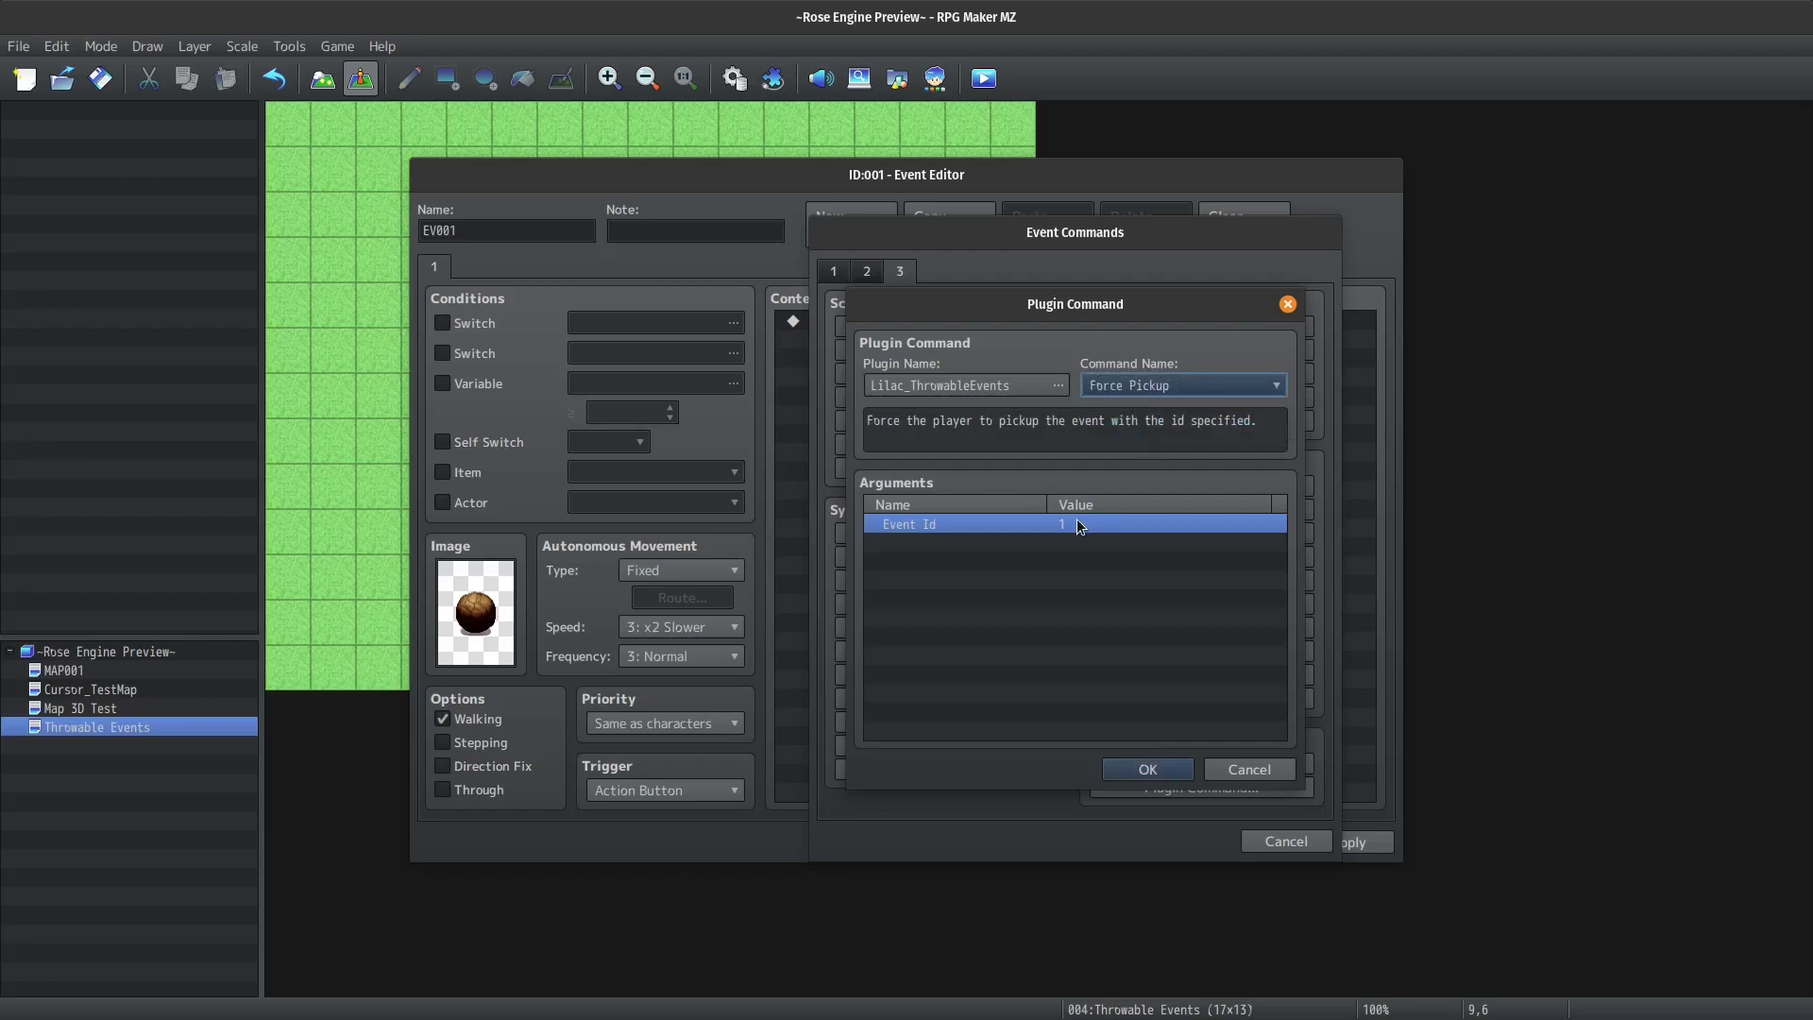
{"action": "double_click", "coordinate": [1081, 526]}
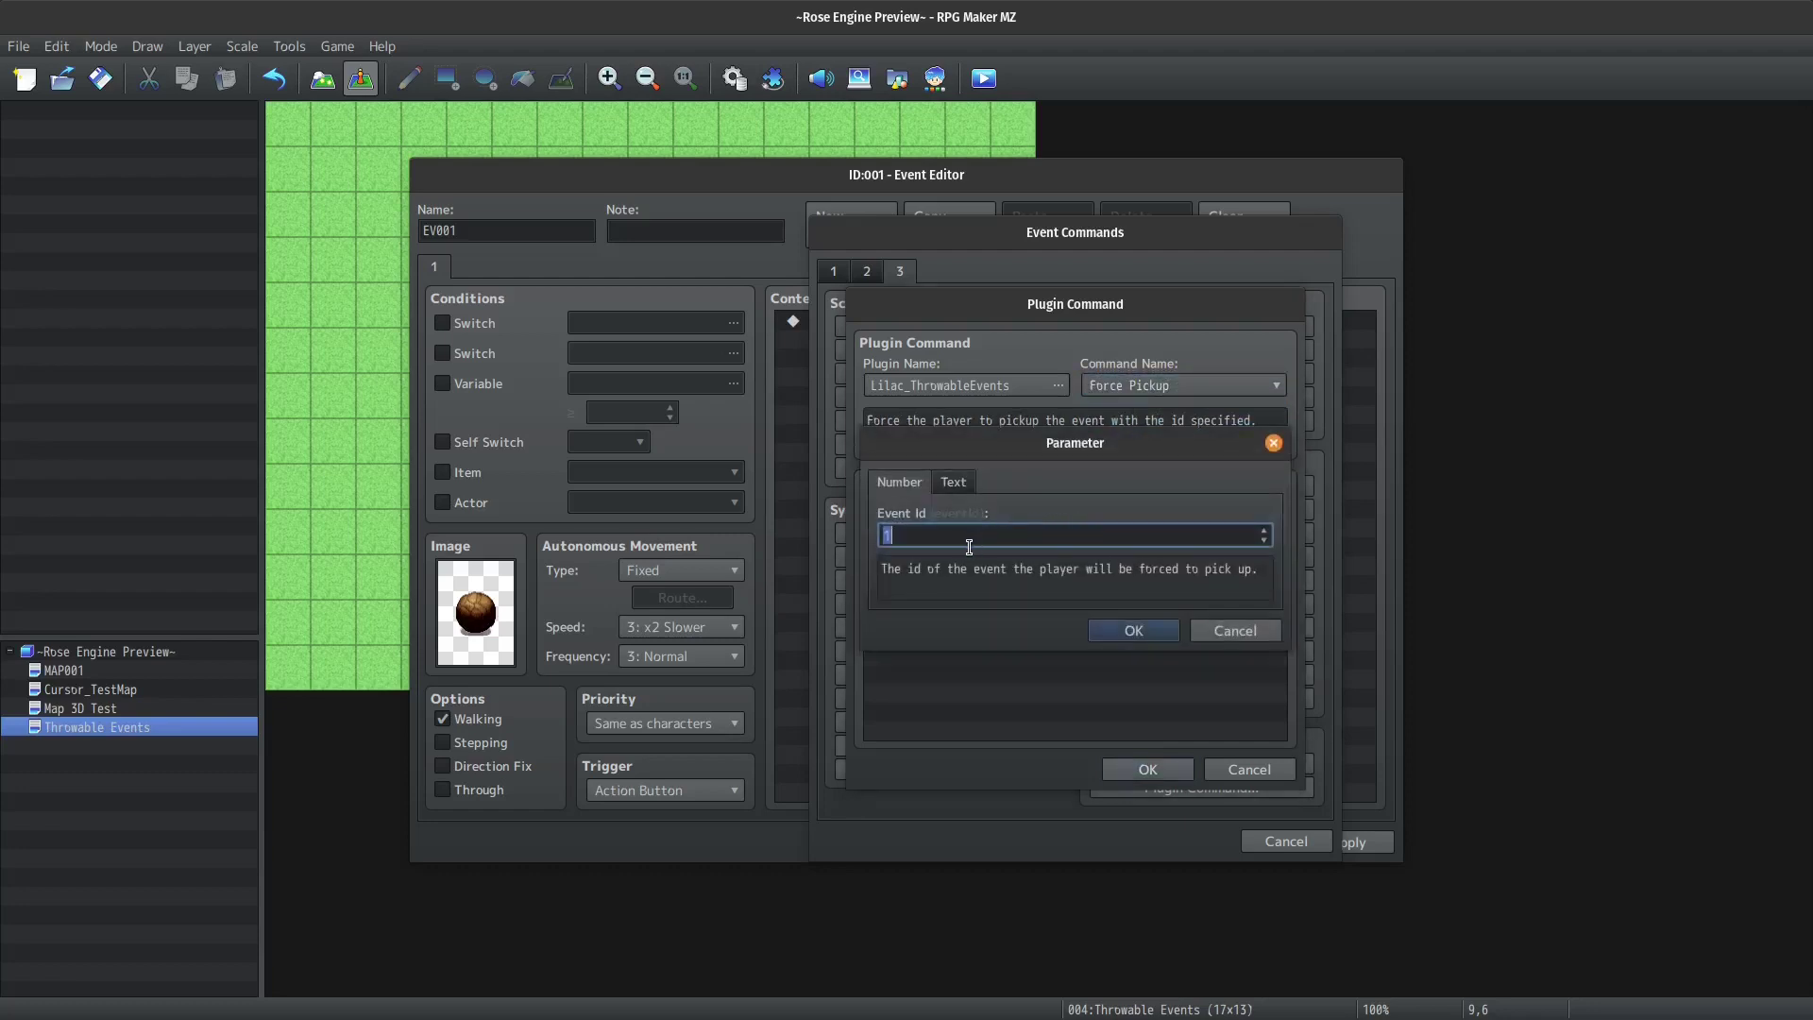
{"action": "left_click", "coordinate": [915, 535]}
{"action": "left_click", "coordinate": [1119, 635]}
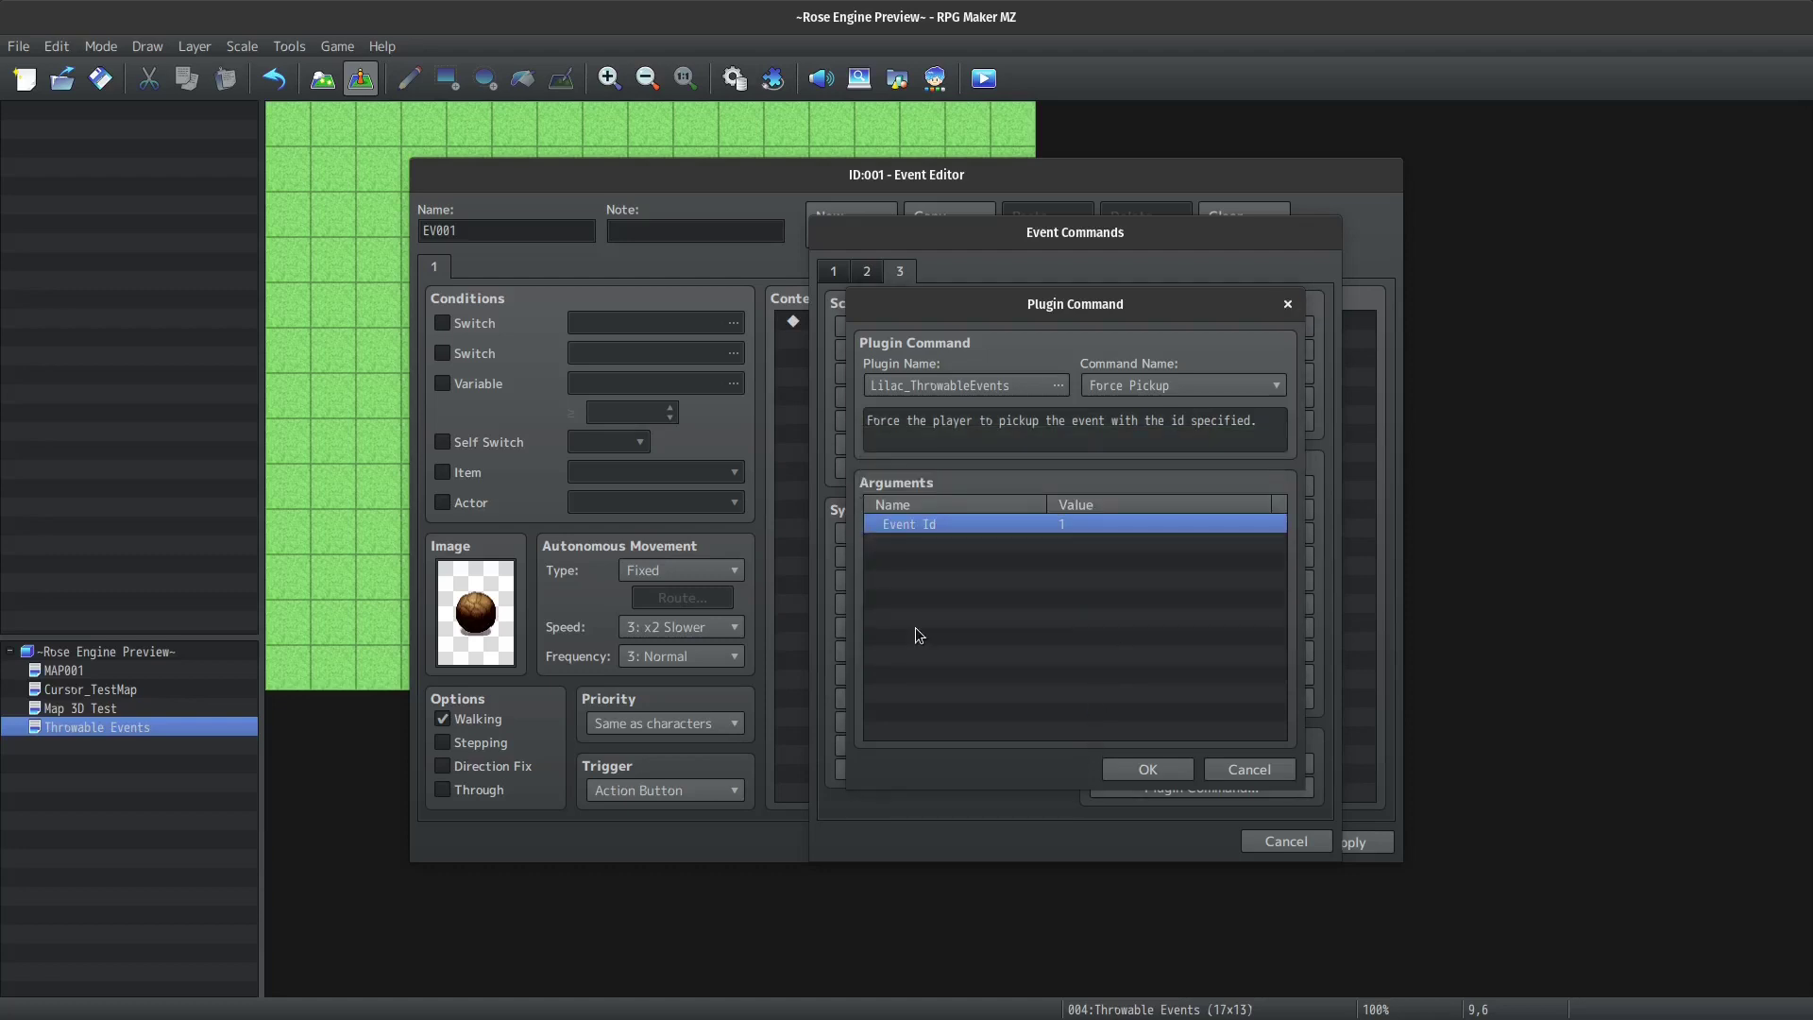